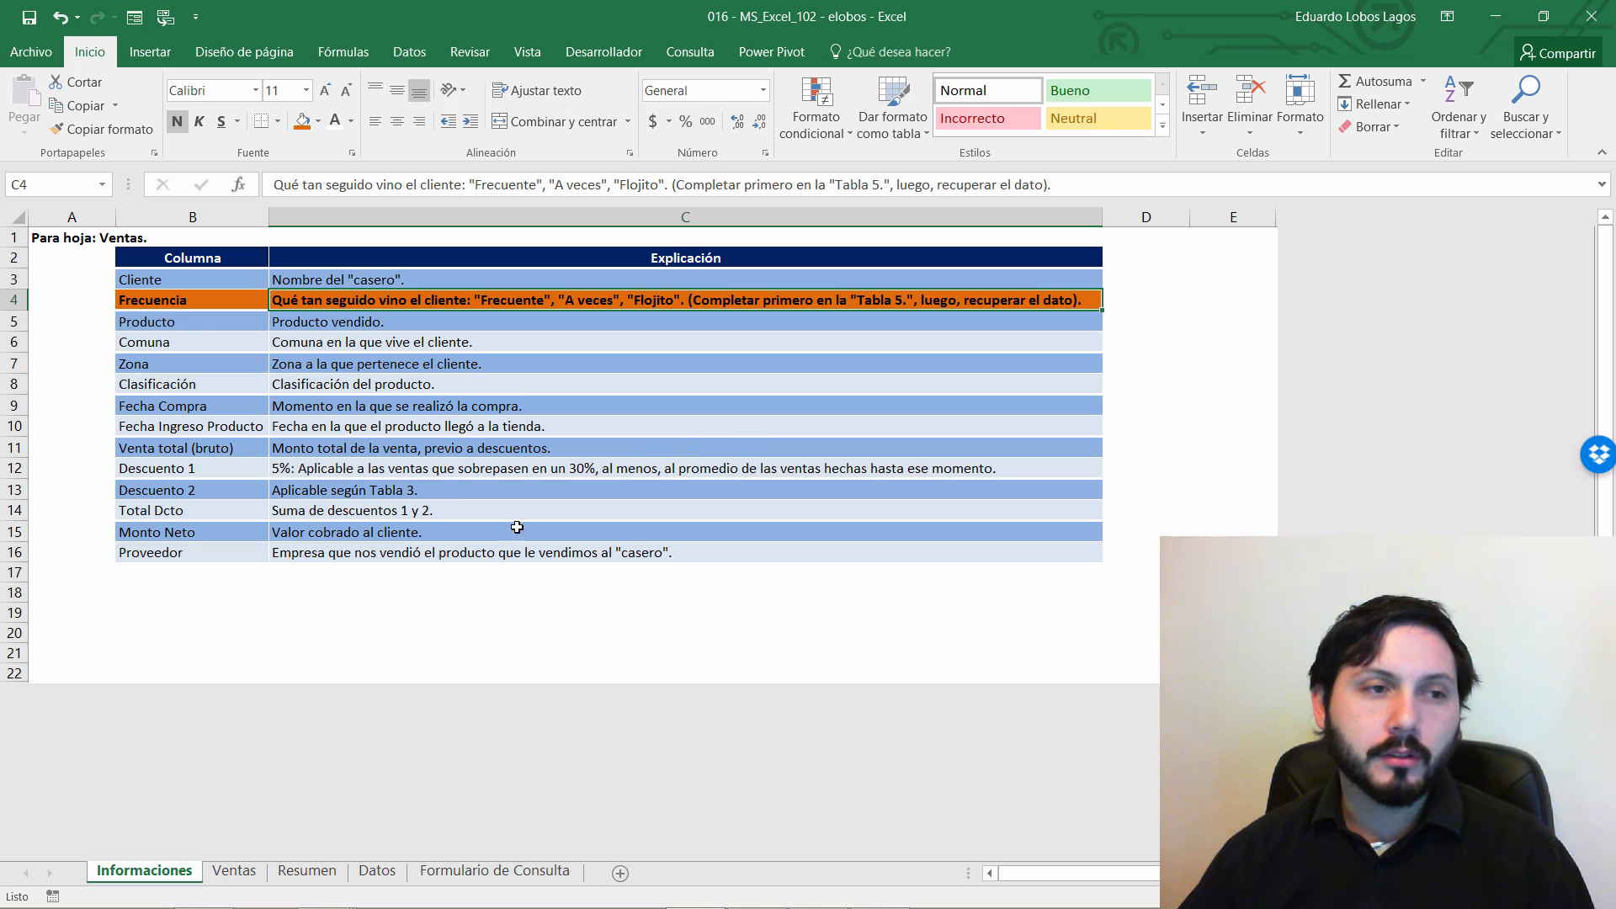
# Examine the Frecuencia instructions on the Informaciones sheet and the Frecuencia and Cliente columns of Tabla 5 on the Datos sheet
pyautogui.click(198, 301)
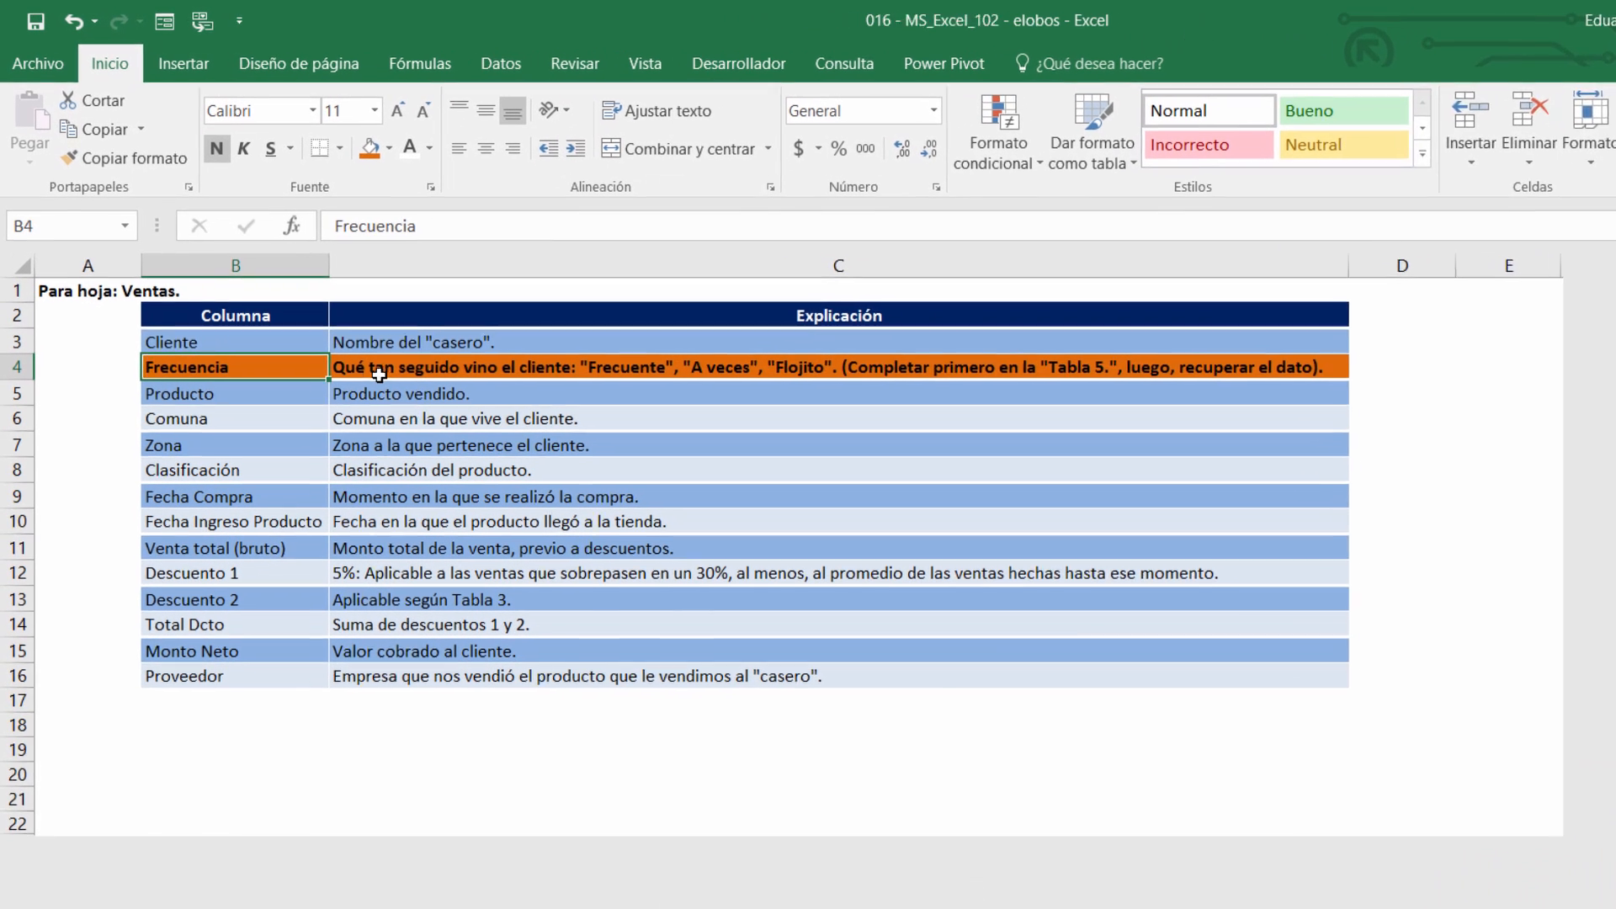
pyautogui.click(331, 328)
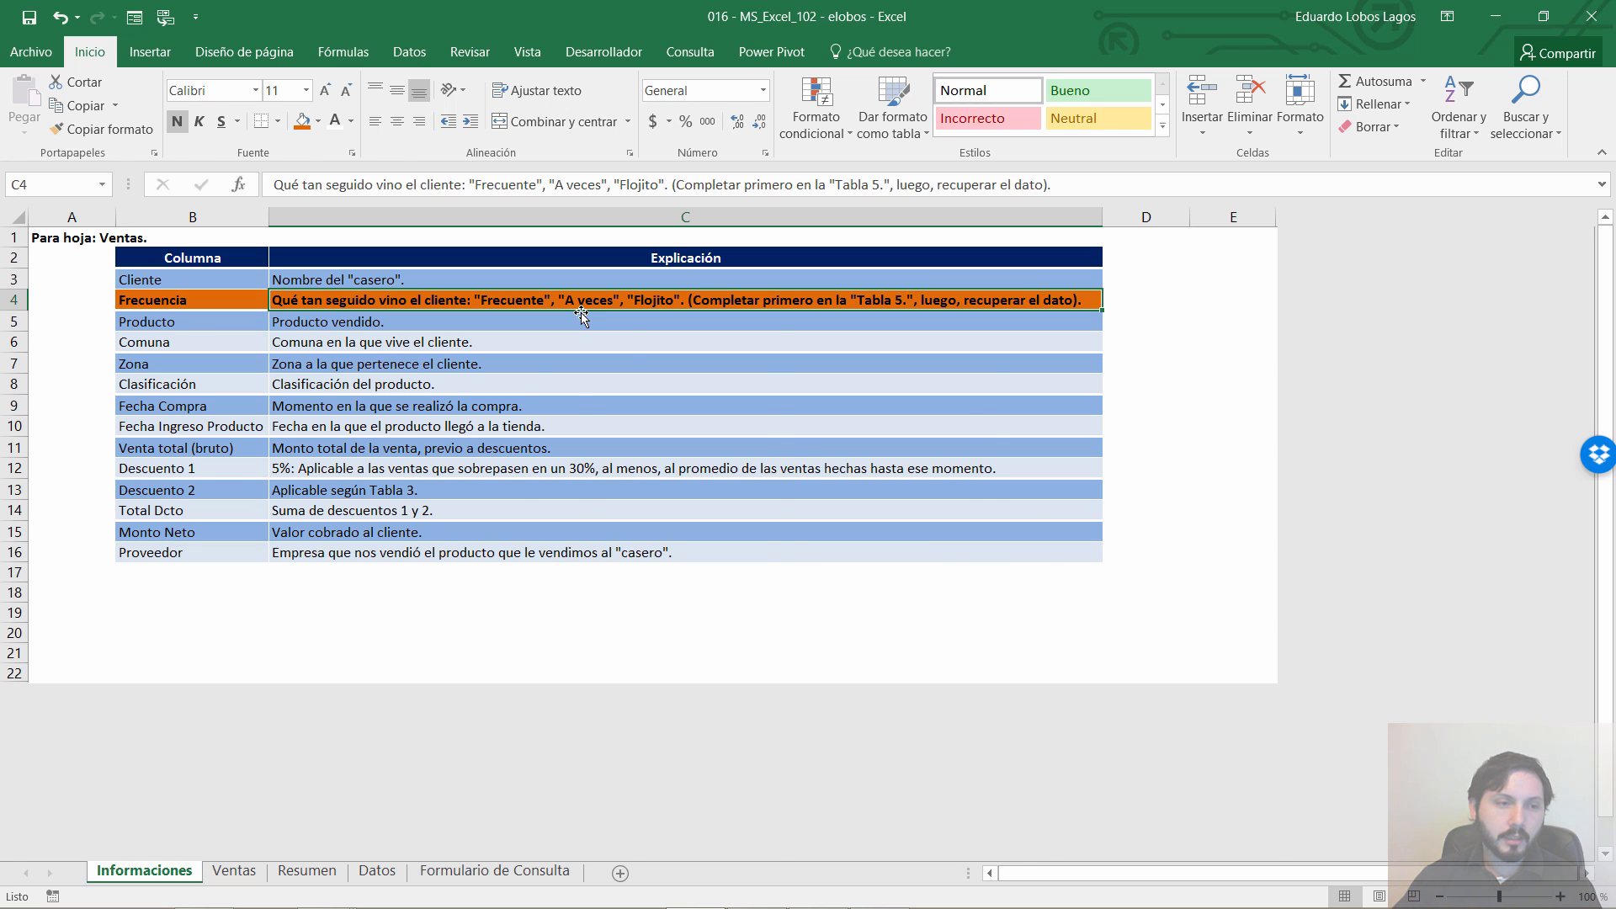
pyautogui.hotkey('ctrl', 'pagedown')
pyautogui.hotkey('ctrl', 'pagedown')
pyautogui.hotkey('ctrl', 'pagedown')
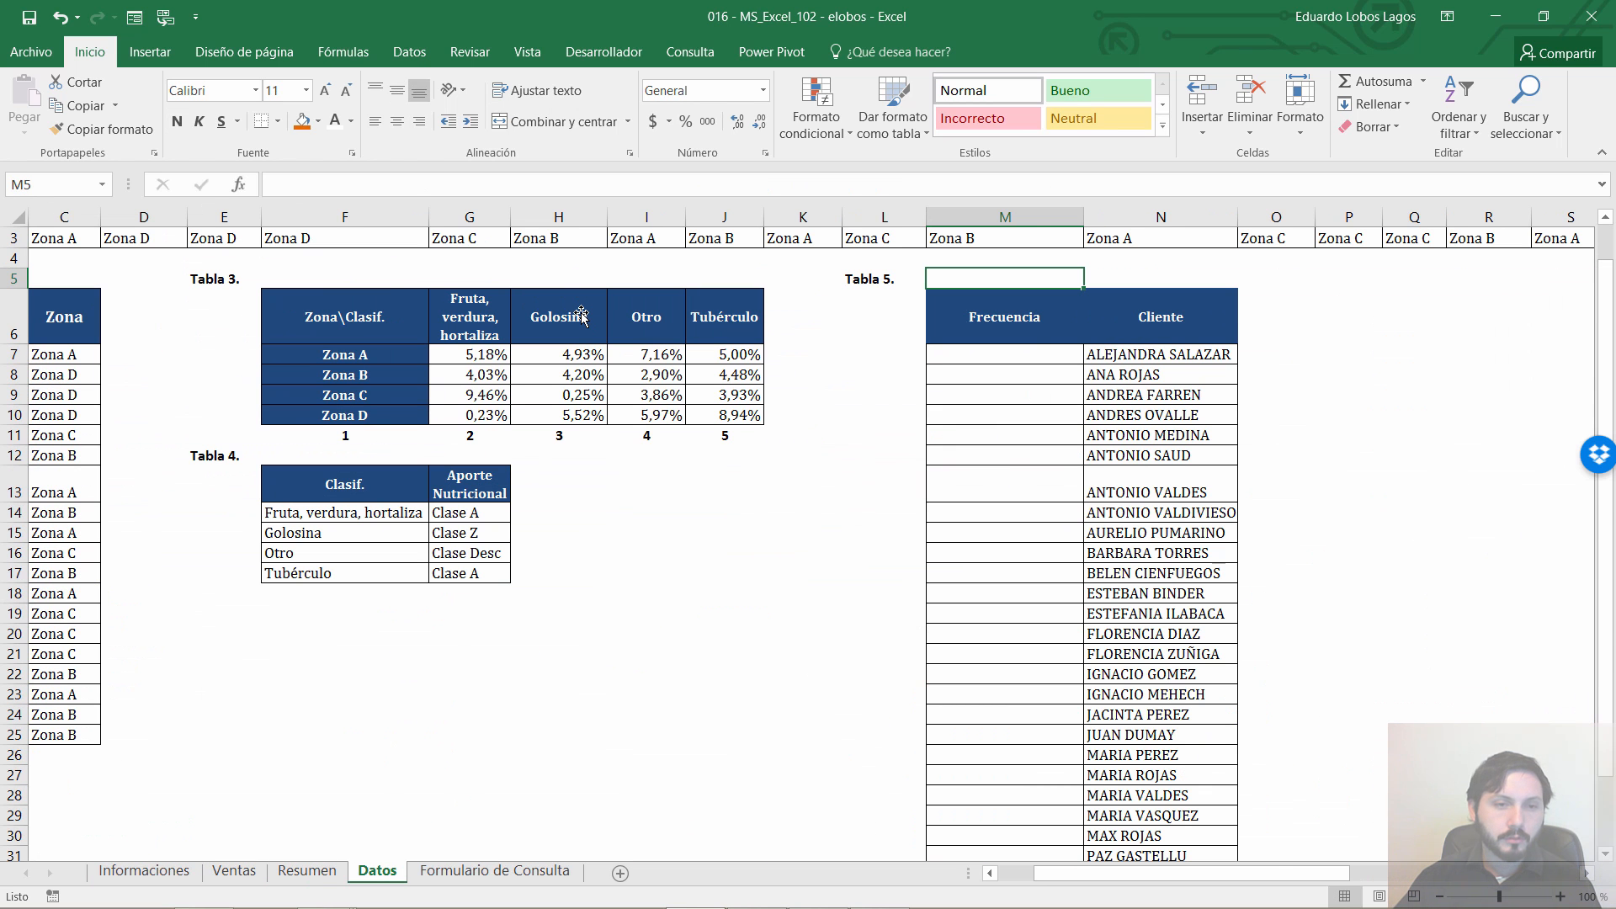
pyautogui.click(997, 328)
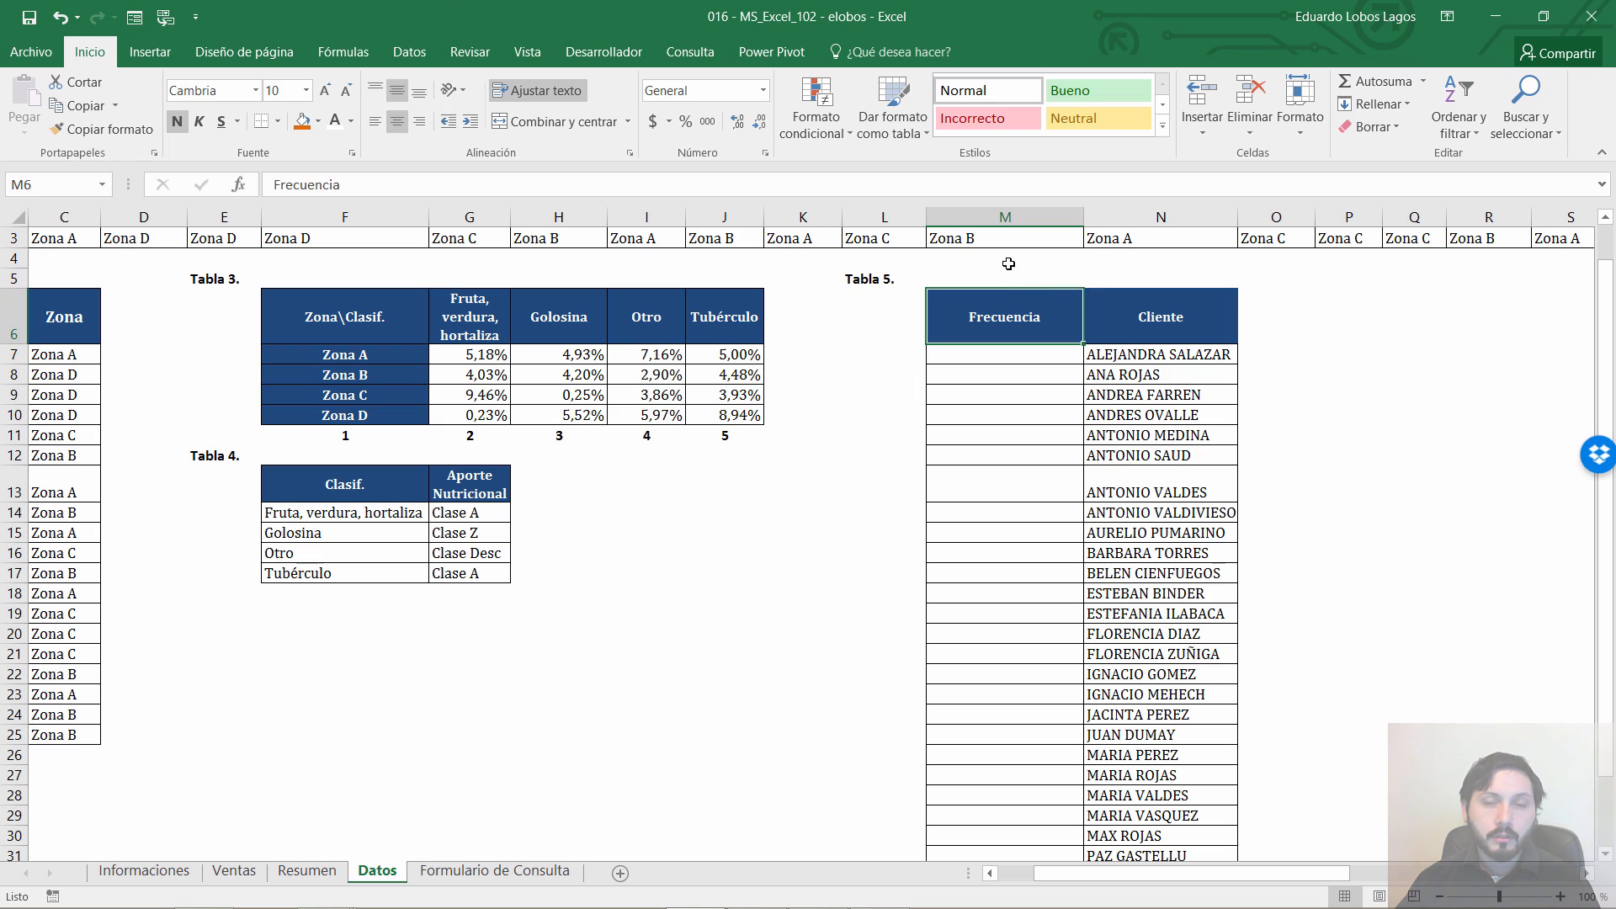
pyautogui.moveTo(1002, 313); pyautogui.dragTo(1024, 477)
pyautogui.moveTo(1160, 313); pyautogui.dragTo(1160, 474)
pyautogui.click(1160, 316)
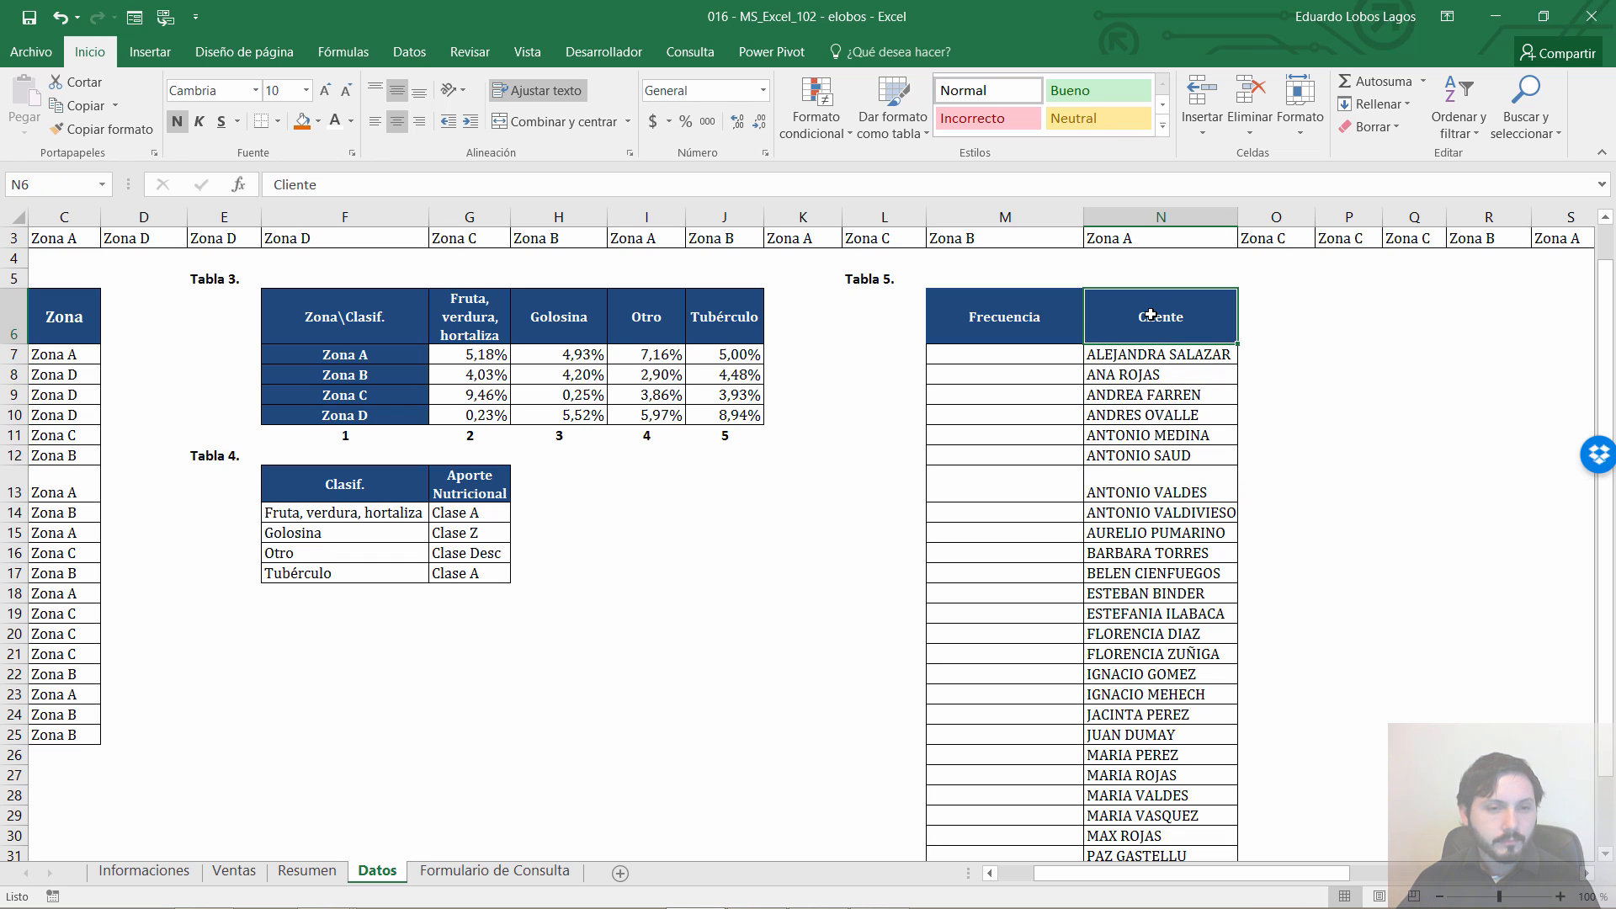
# Add the header AUX in O6, beside the Cliente column of Tabla 5, with the same format as its other headers
pyautogui.click(1270, 326)
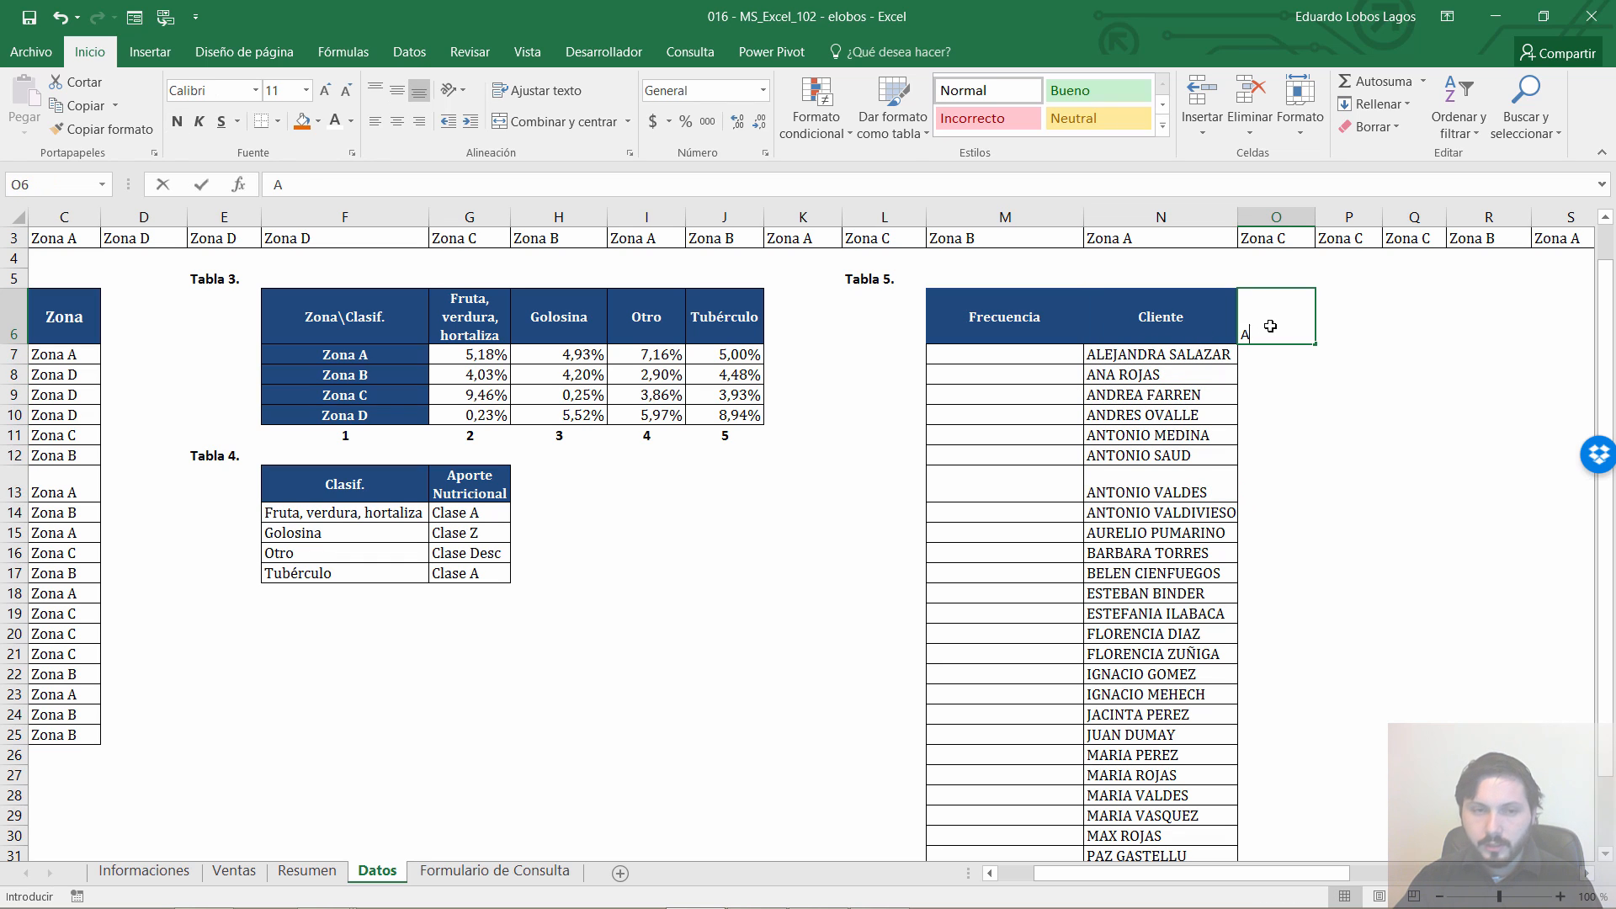
pyautogui.write('AUX')
pyautogui.press('Return')
pyautogui.rightClick(1272, 327)
pyautogui.press('Escape')
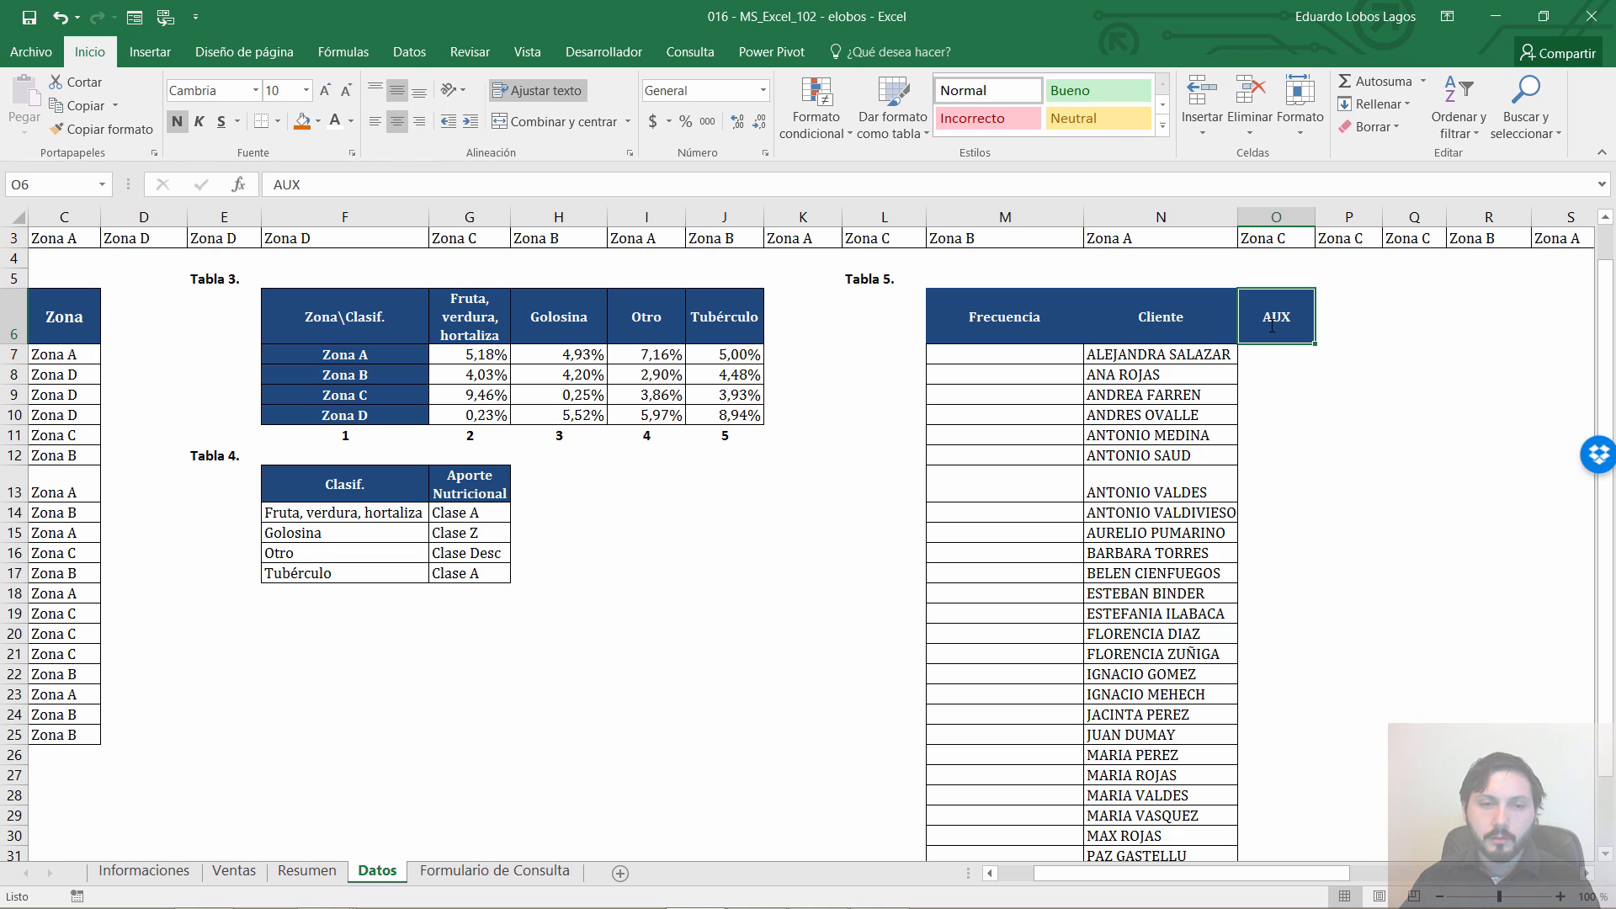
# Start a CONTAR.SI formula across the AUX cells O7:O36, with O36 as the active cell
pyautogui.press('Left')
pyautogui.press('Down')
pyautogui.hotkey('ctrl', 'Down')
pyautogui.press('Right')
pyautogui.hotkey('ctrl', 'shift', 'Up')
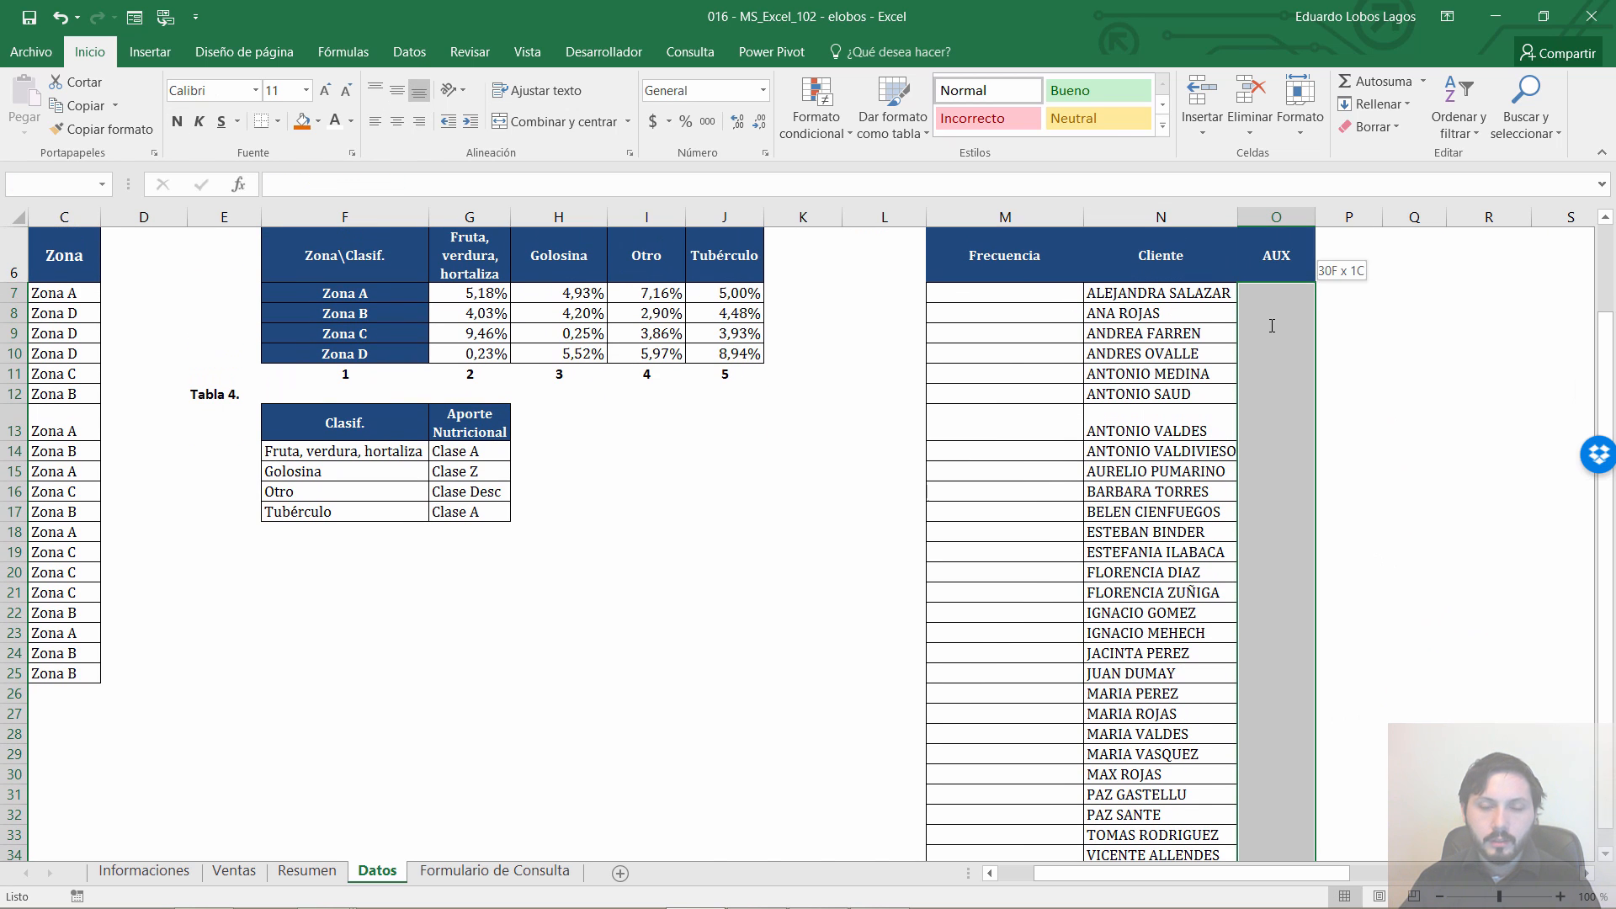
pyautogui.write('=cont')
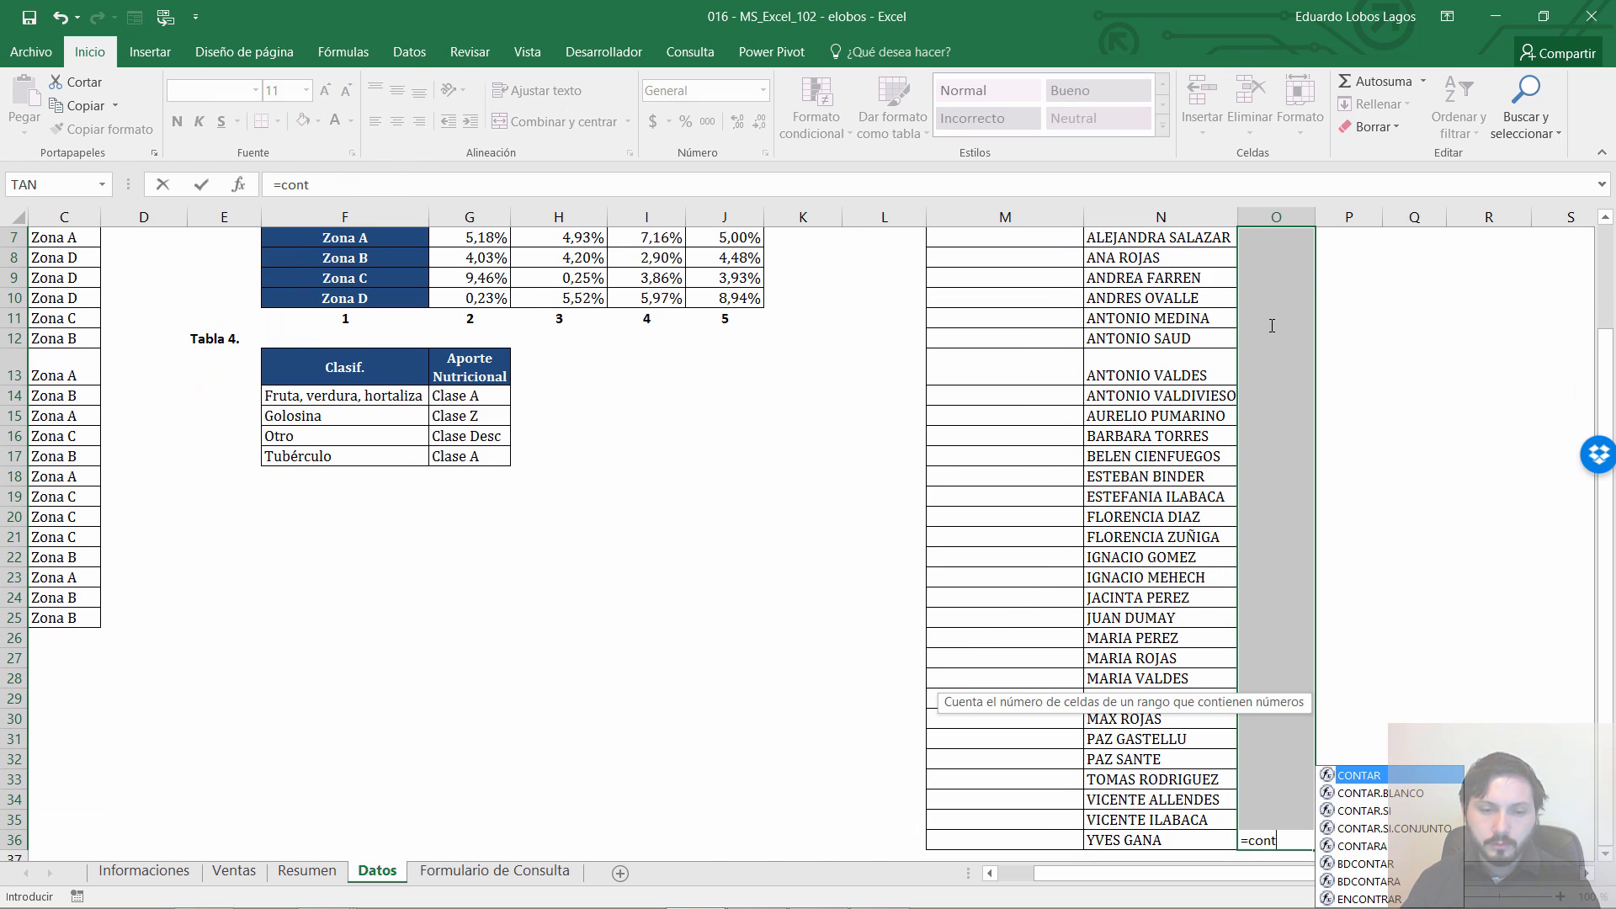
pyautogui.press('Down')
pyautogui.press('Down')
pyautogui.press('Tab')
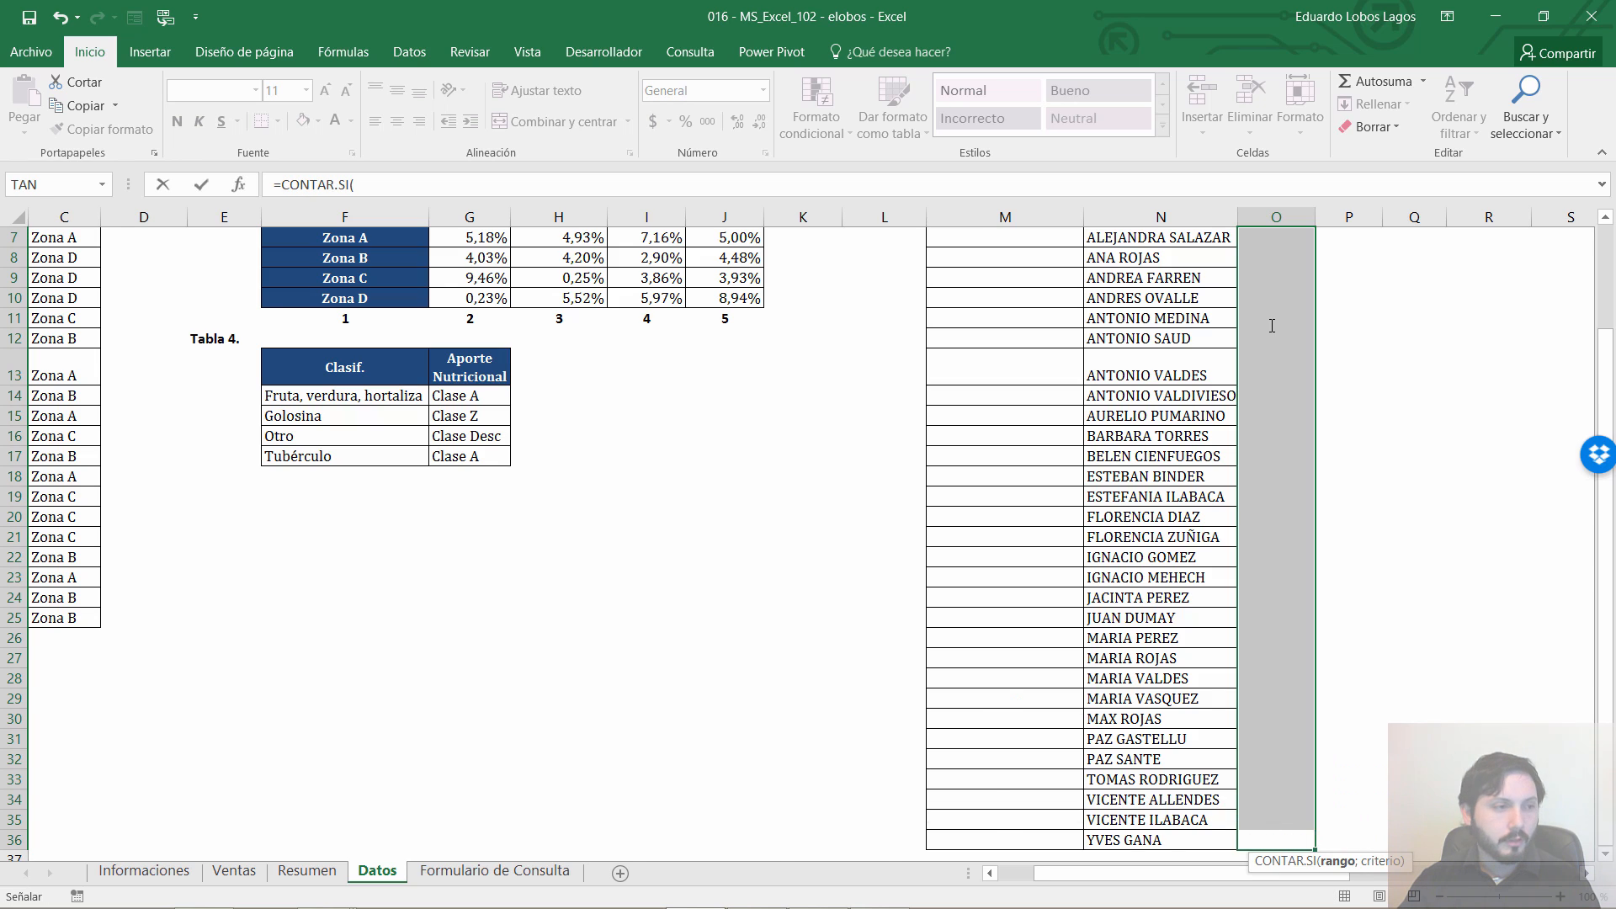
# Set the formula's range to the Cliente data on the Ventas sheet, as the absolute reference $B$3:$B$5002
pyautogui.hotkey('ctrl', 'pageup')
pyautogui.hotkey('ctrl', 'pageup')
pyautogui.press('Right')
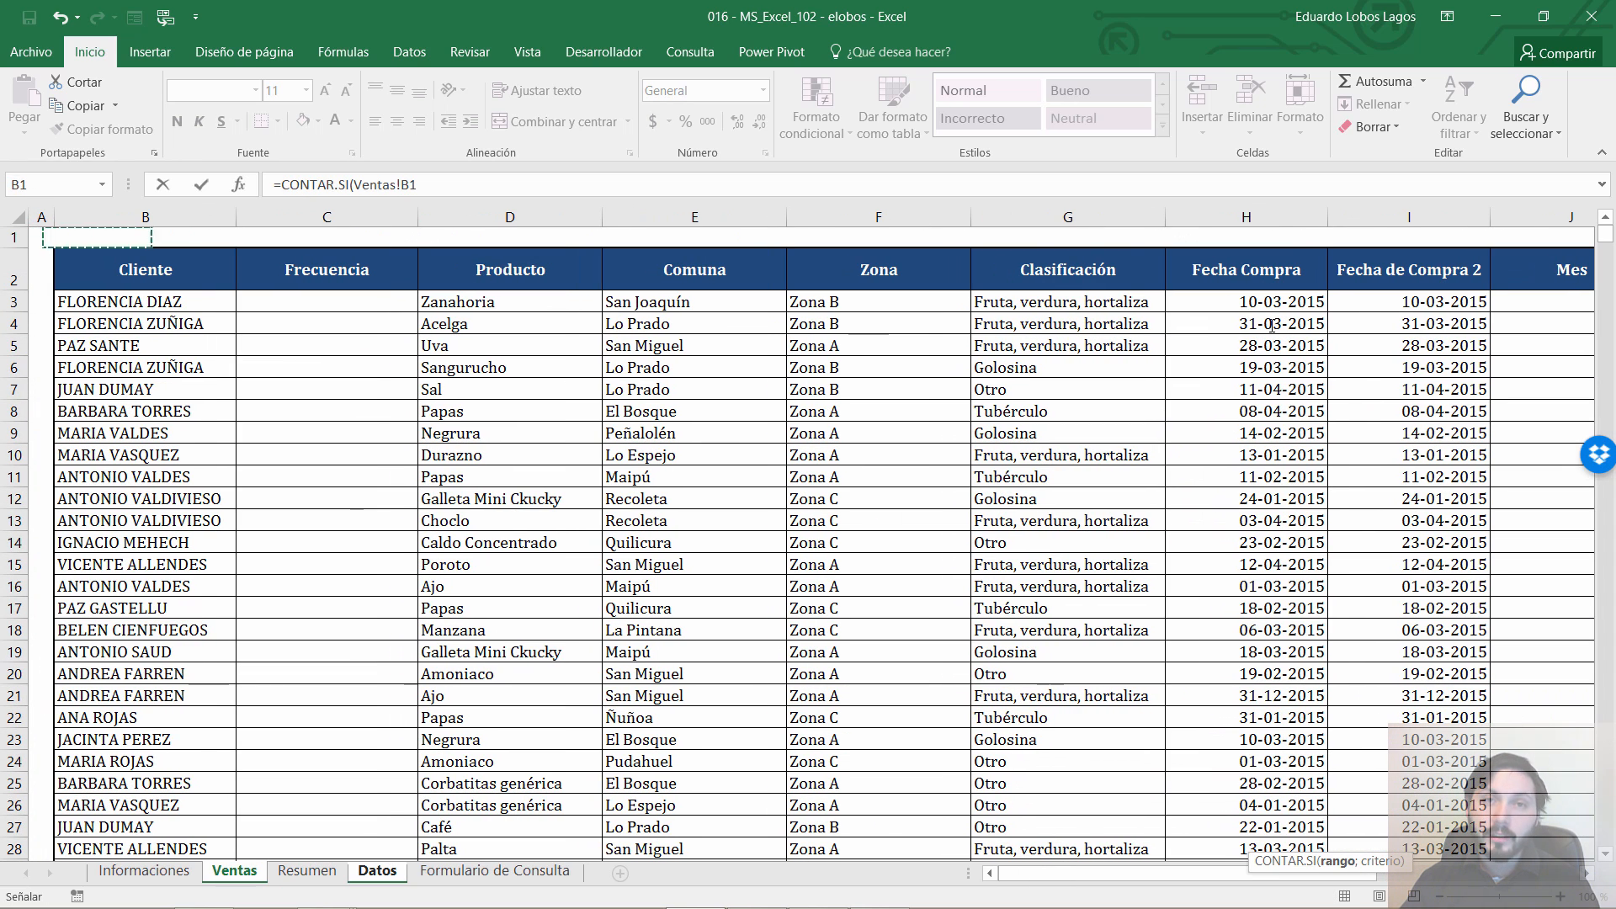
pyautogui.press('Down')
pyautogui.press('Down')
pyautogui.hotkey('ctrl', 'shift', 'Down')
pyautogui.hotkey('ctrl', 'shift', 'Down')
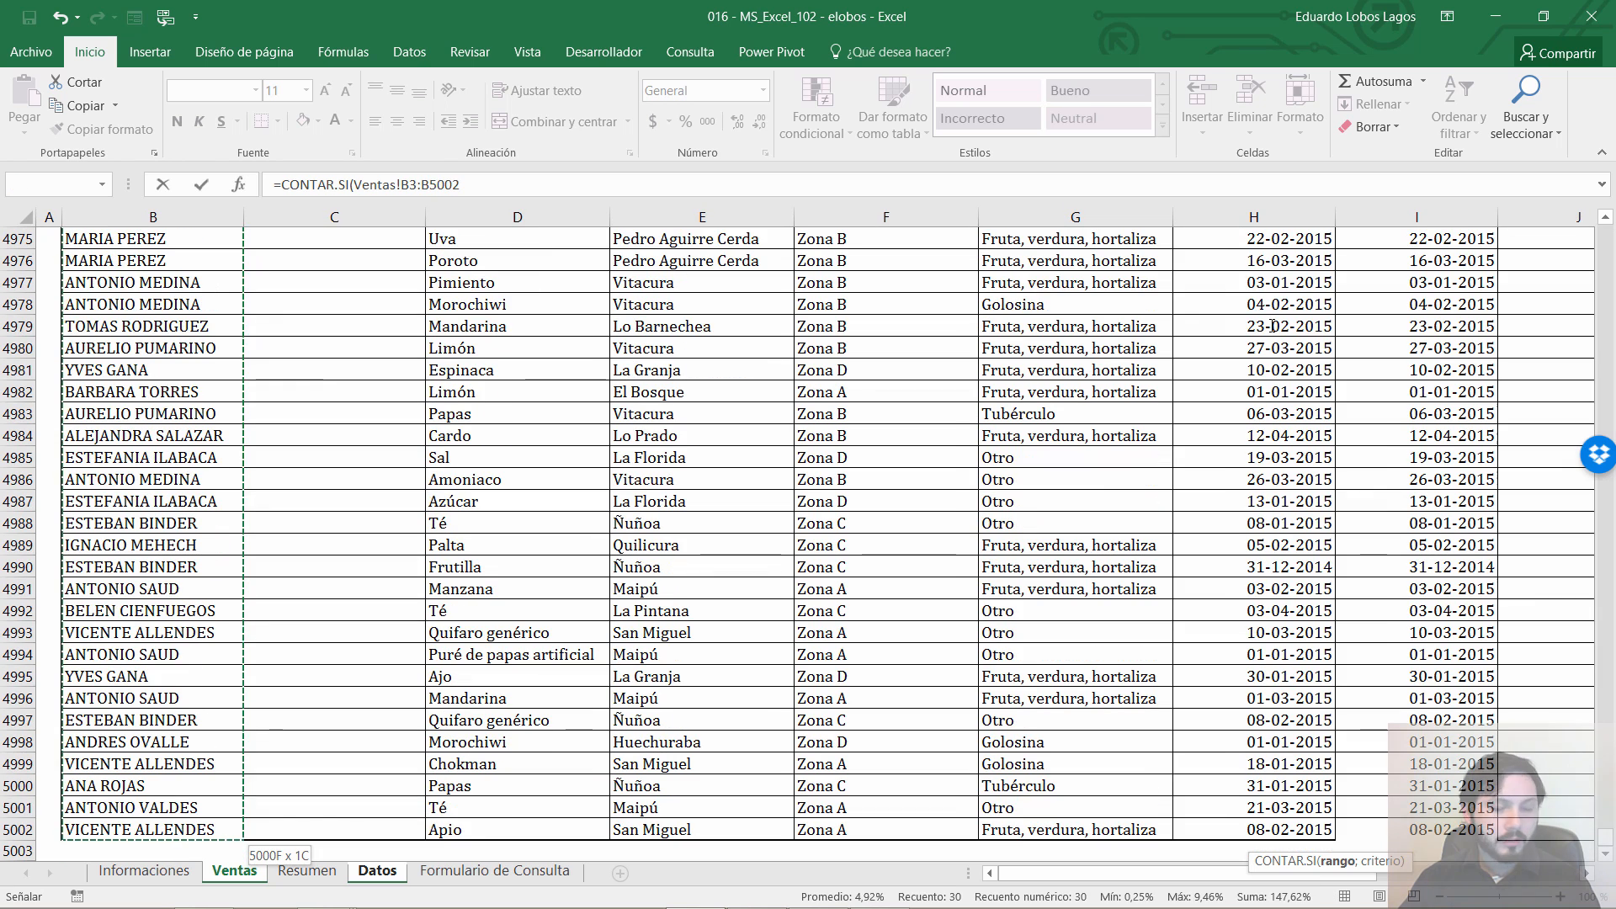
pyautogui.press('F4')
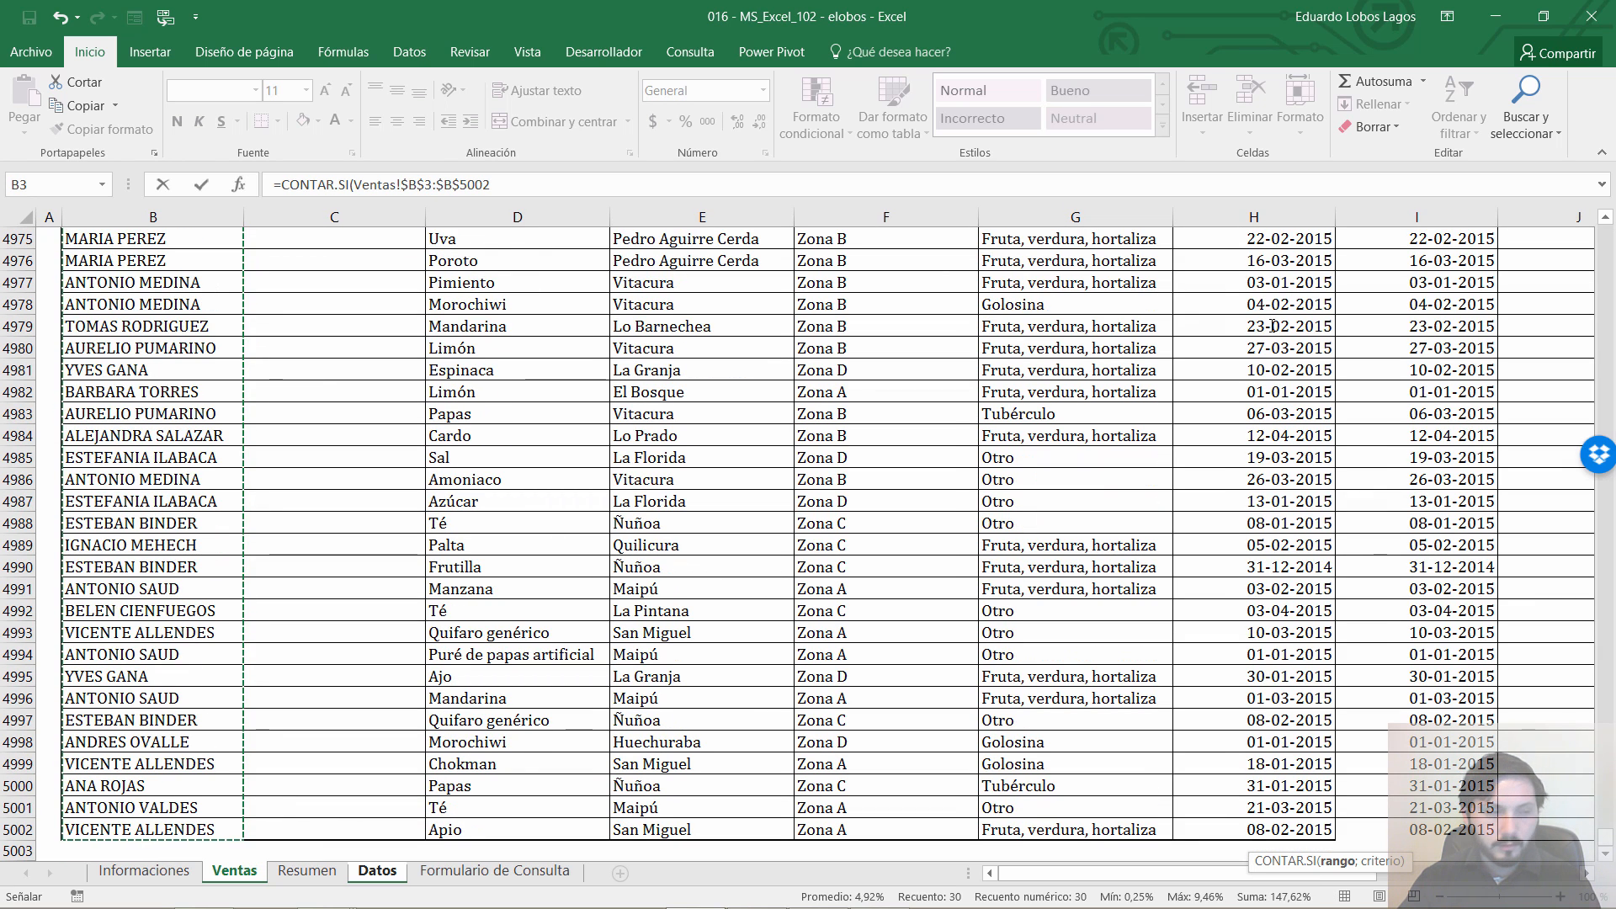
pyautogui.write(';')
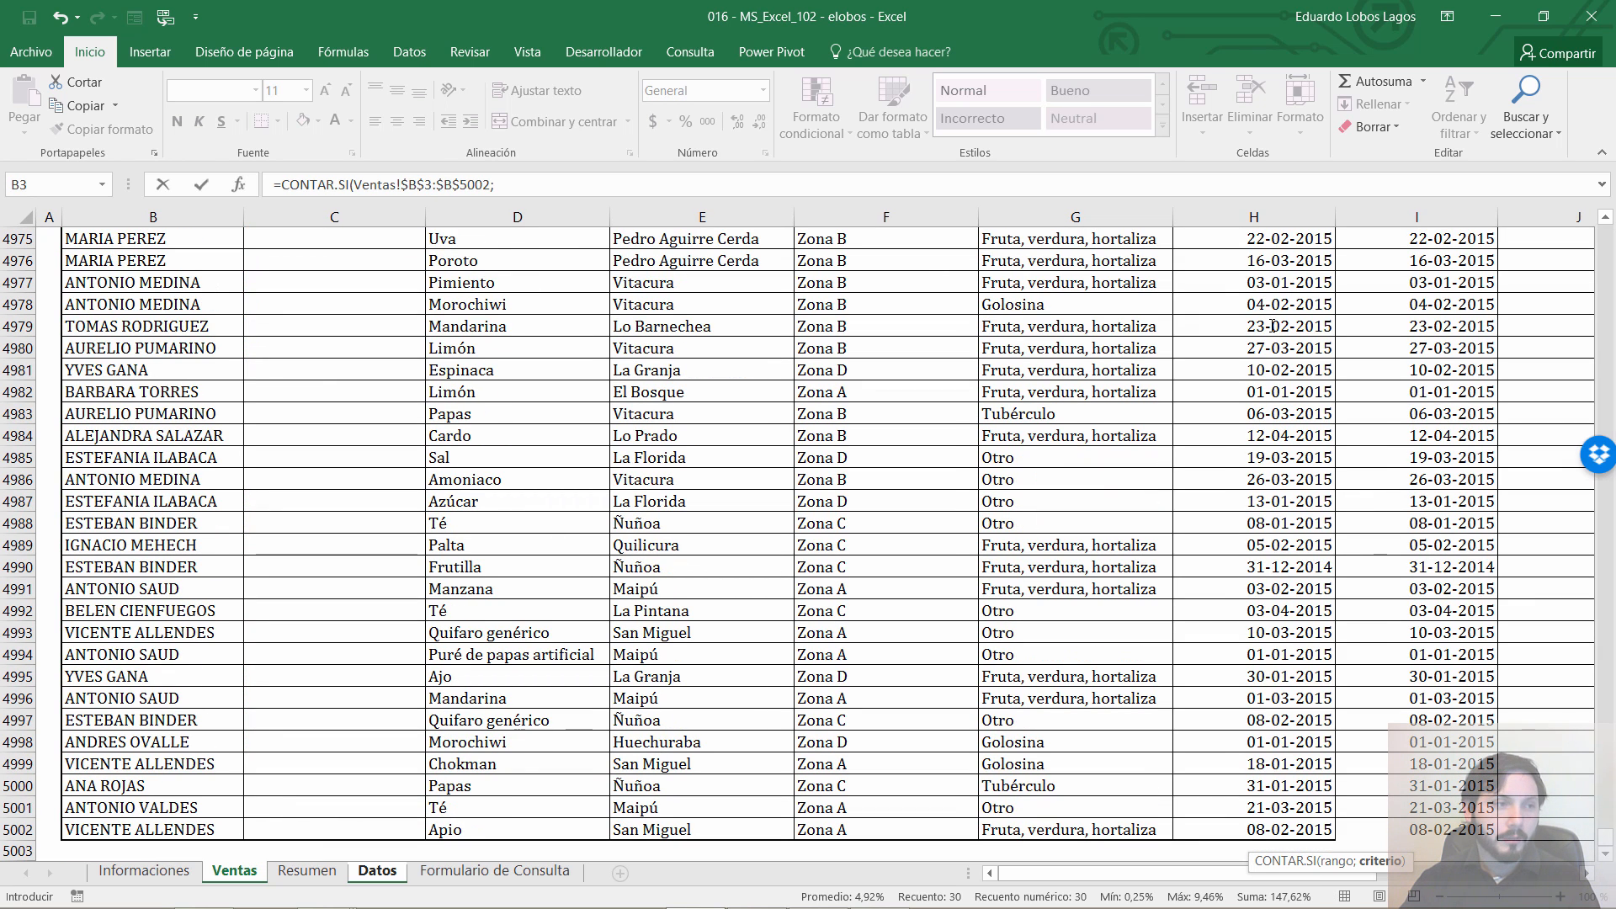
# Use Datos!N36 as the counting criterion, close the formula and enter it in all the selected AUX cells
pyautogui.hotkey('ctrl', 'pagedown')
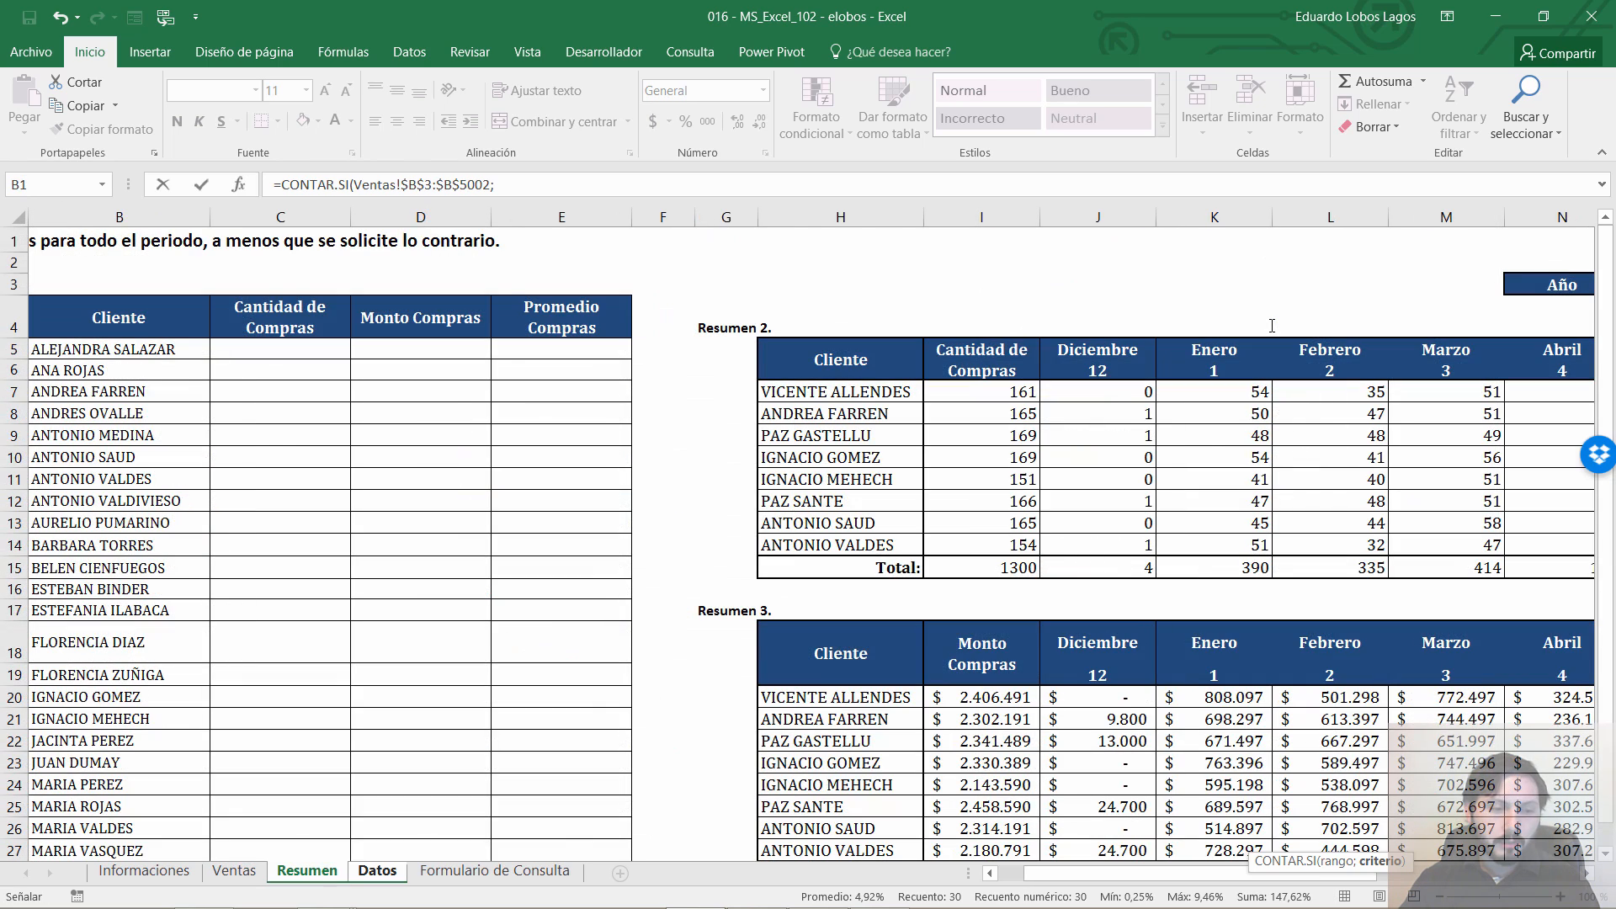
pyautogui.hotkey('ctrl', 'pagedown')
pyautogui.press('Left')
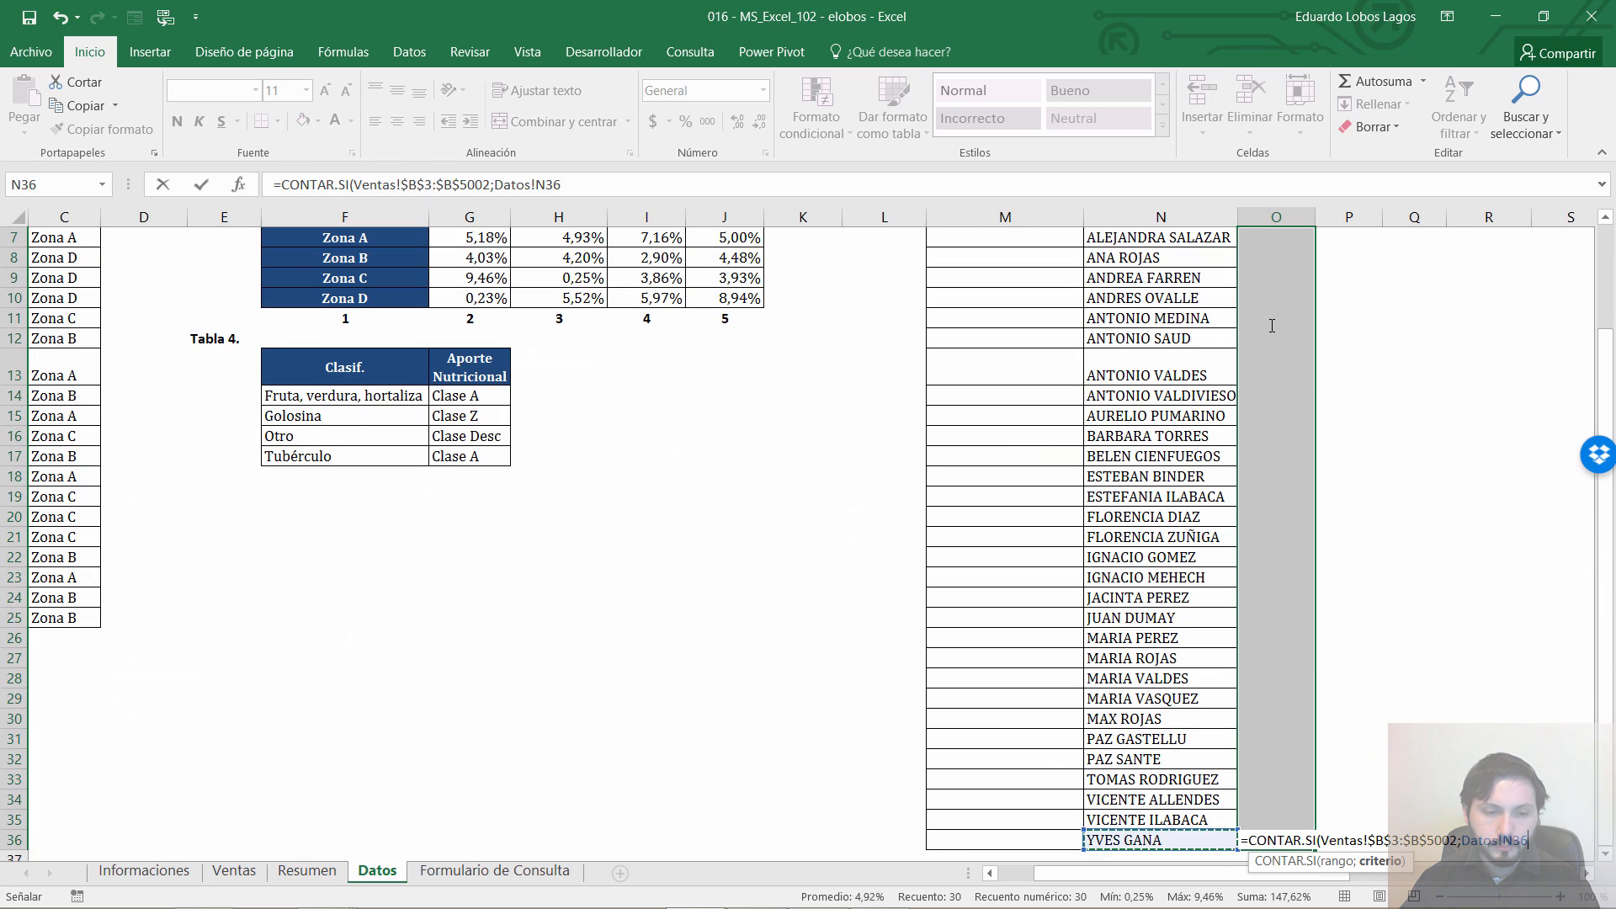
pyautogui.write(')')
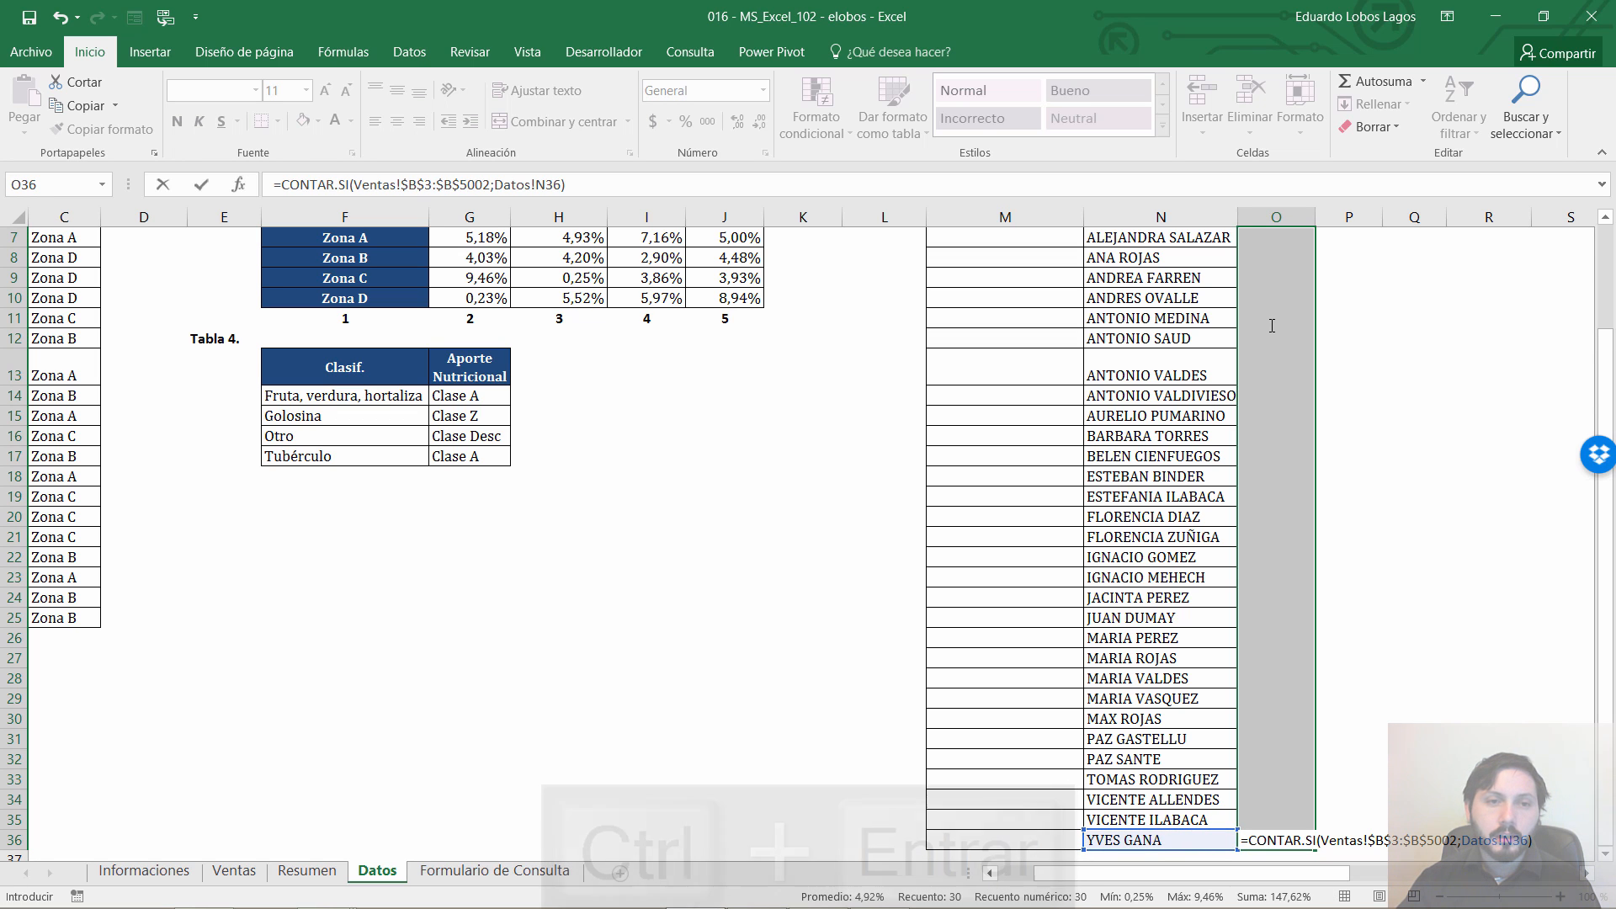
pyautogui.hotkey('ctrl', 'Return')
# Check the CONTAR.SI formulas and their results along the AUX column
pyautogui.press('Up')
pyautogui.press('Up')
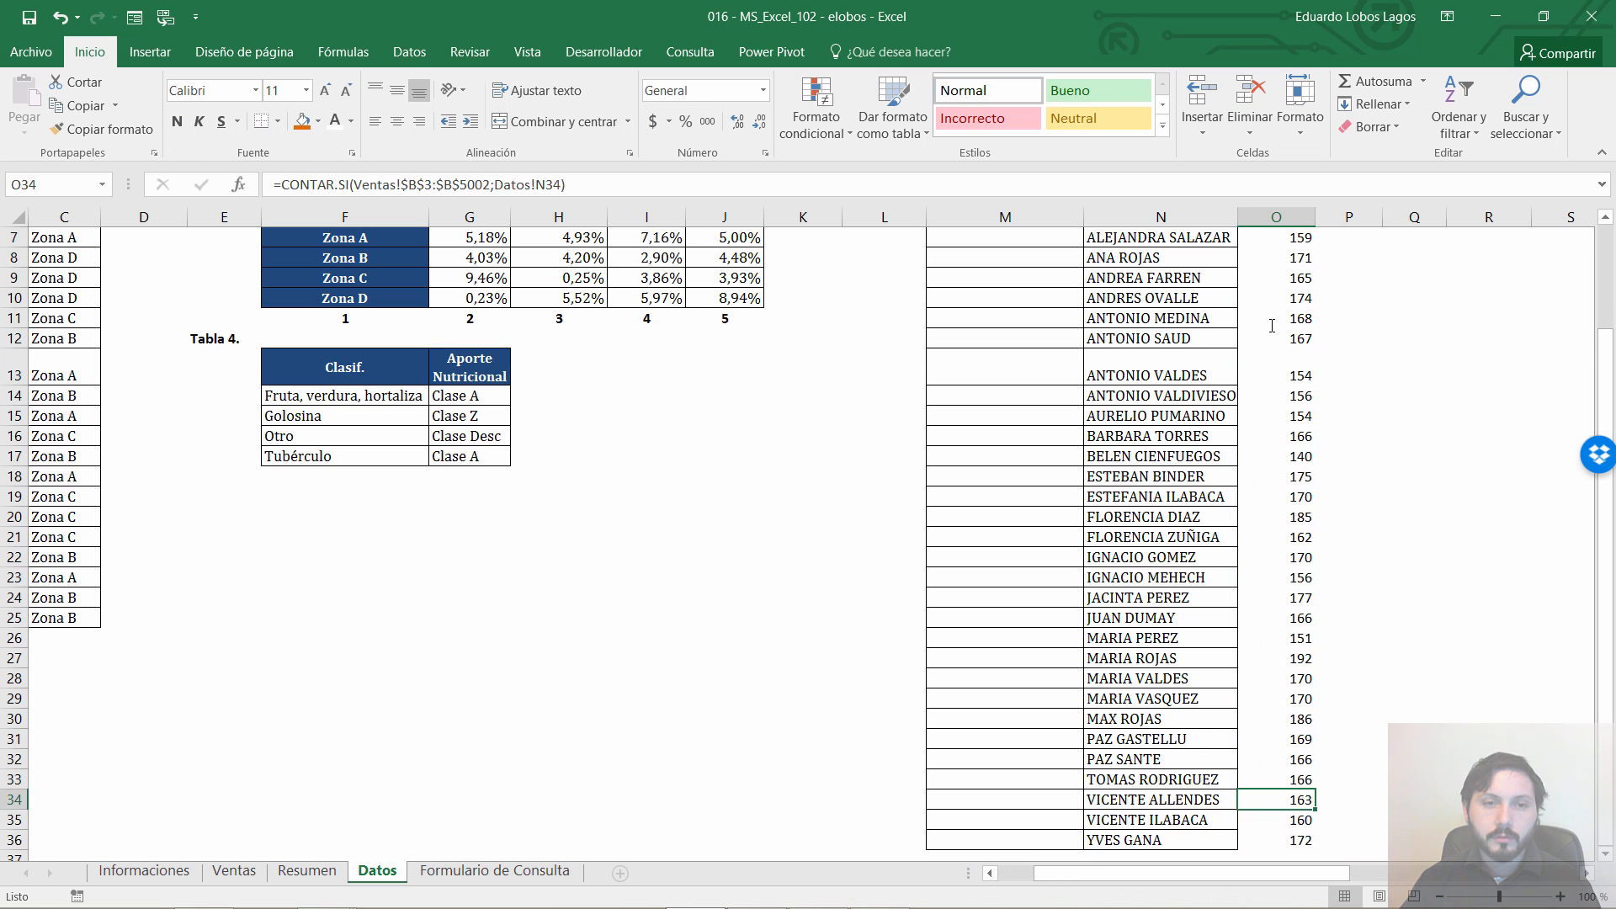
pyautogui.hotkey('ctrl', 'Up')
pyautogui.press('Down')
pyautogui.press('Down')
pyautogui.press('Up')
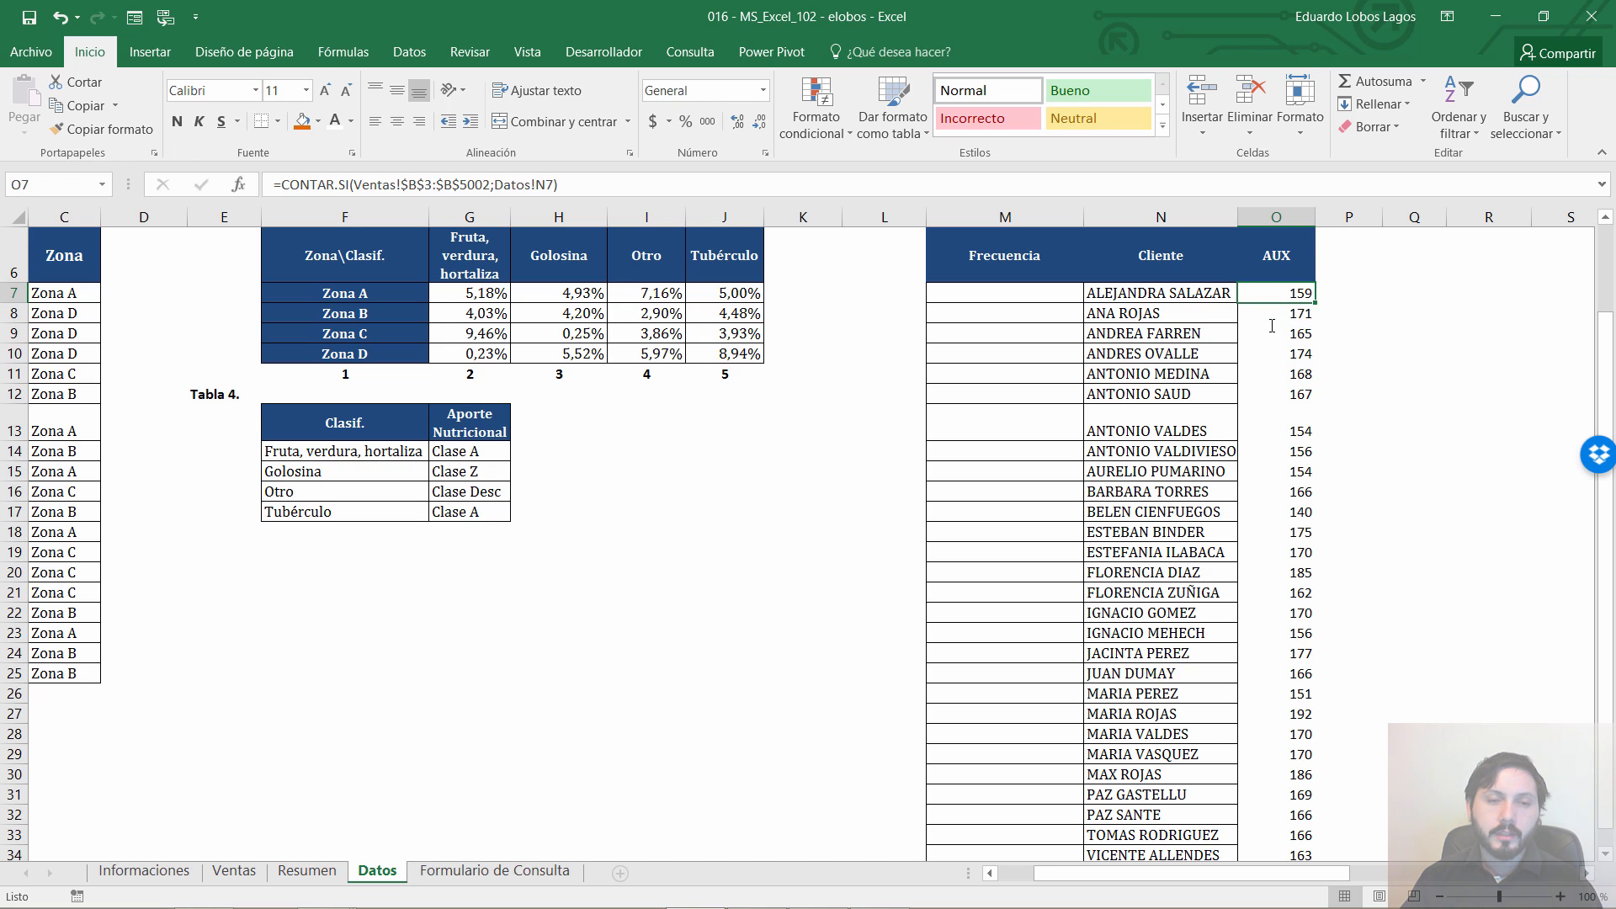
pyautogui.press('Up')
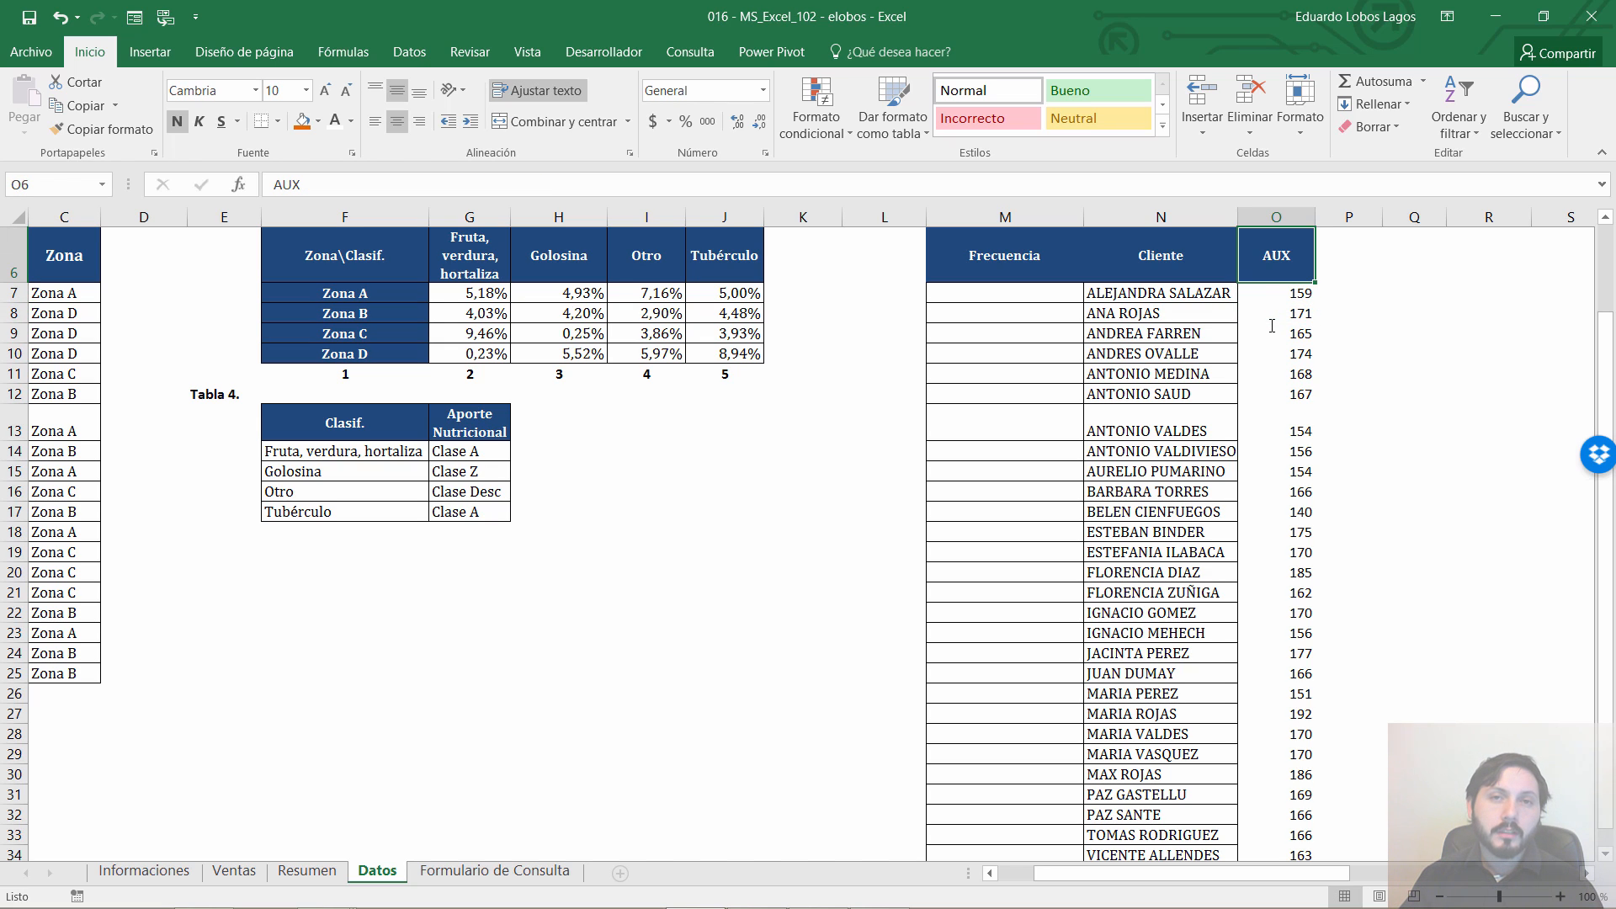
pyautogui.press('Down')
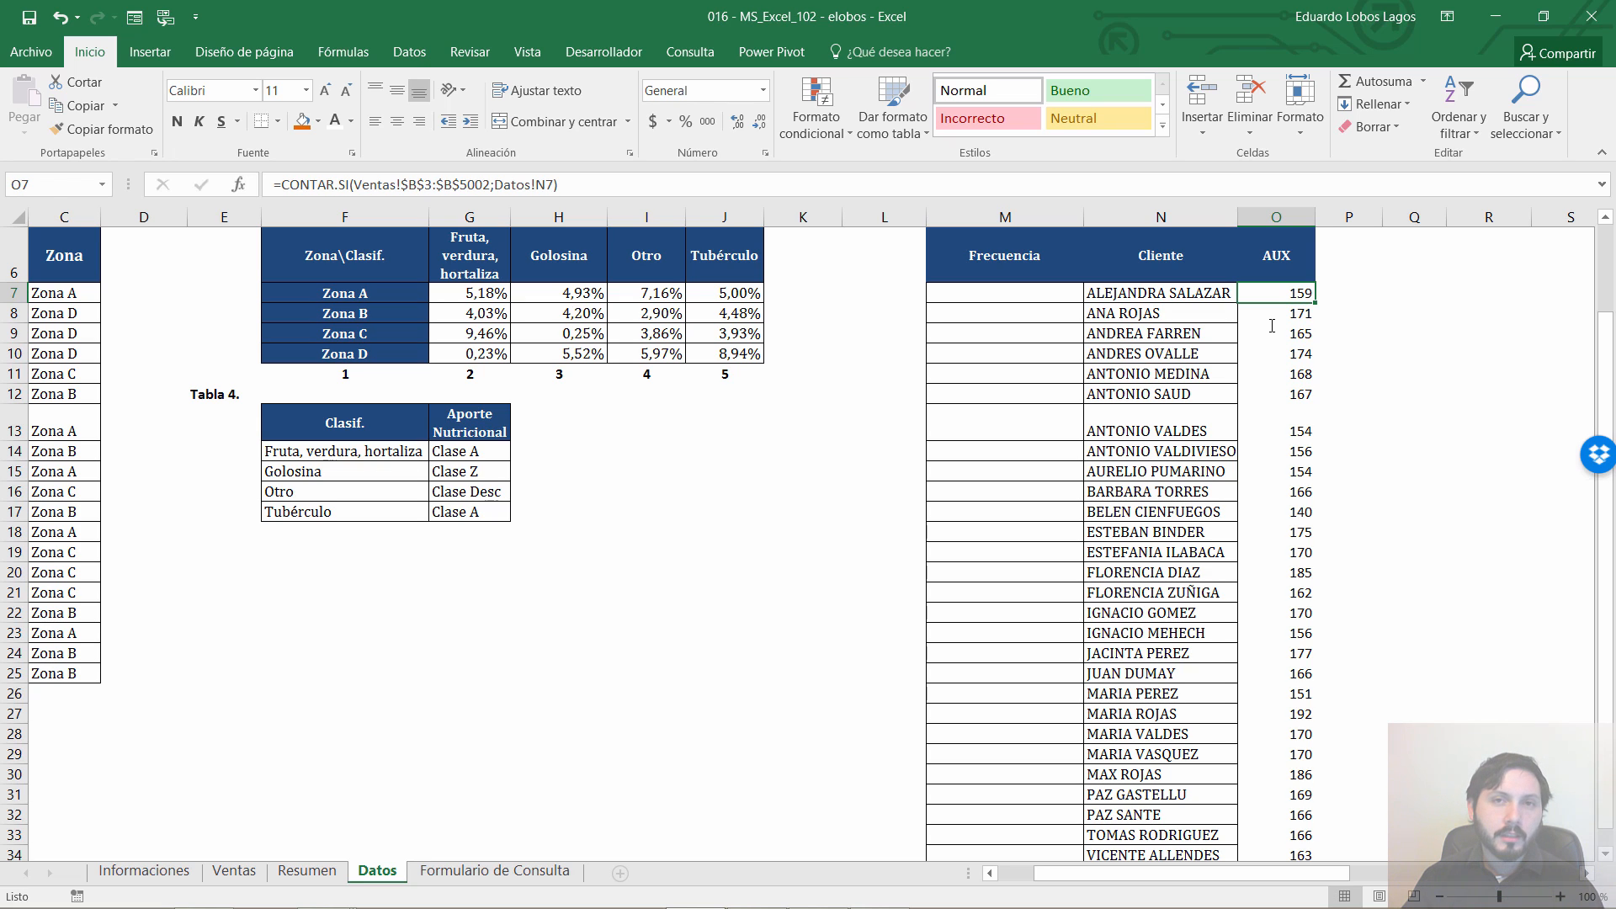
# Start a SI formula across the Frecuencia cells M7:M36, with M7 as the active cell
pyautogui.press('Left')
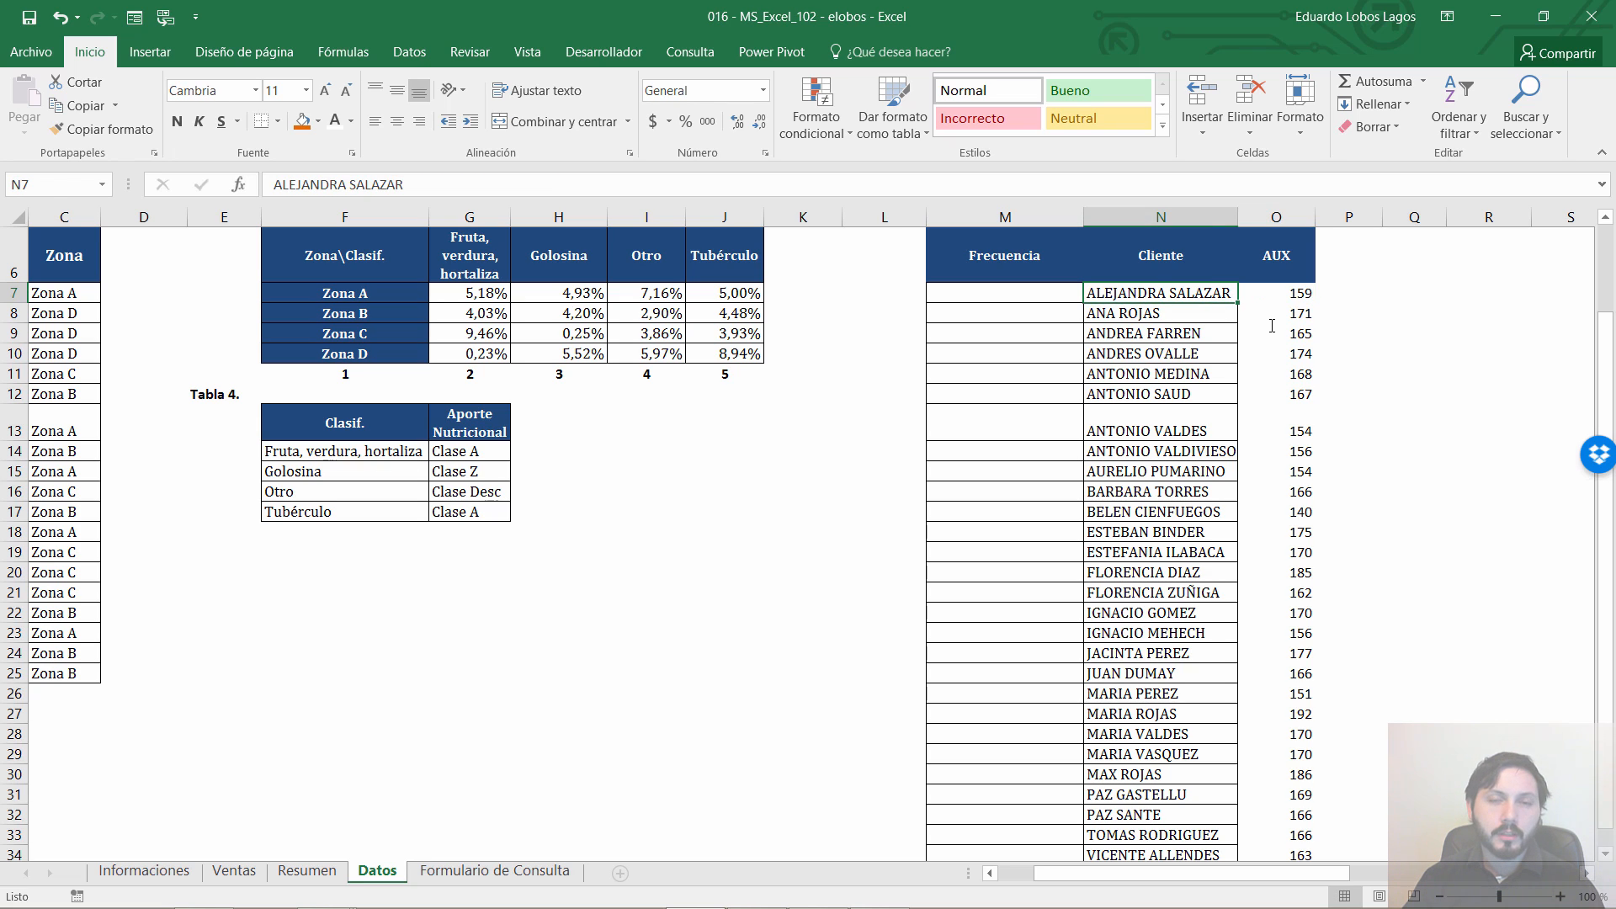
pyautogui.hotkey('ctrl', 'Down')
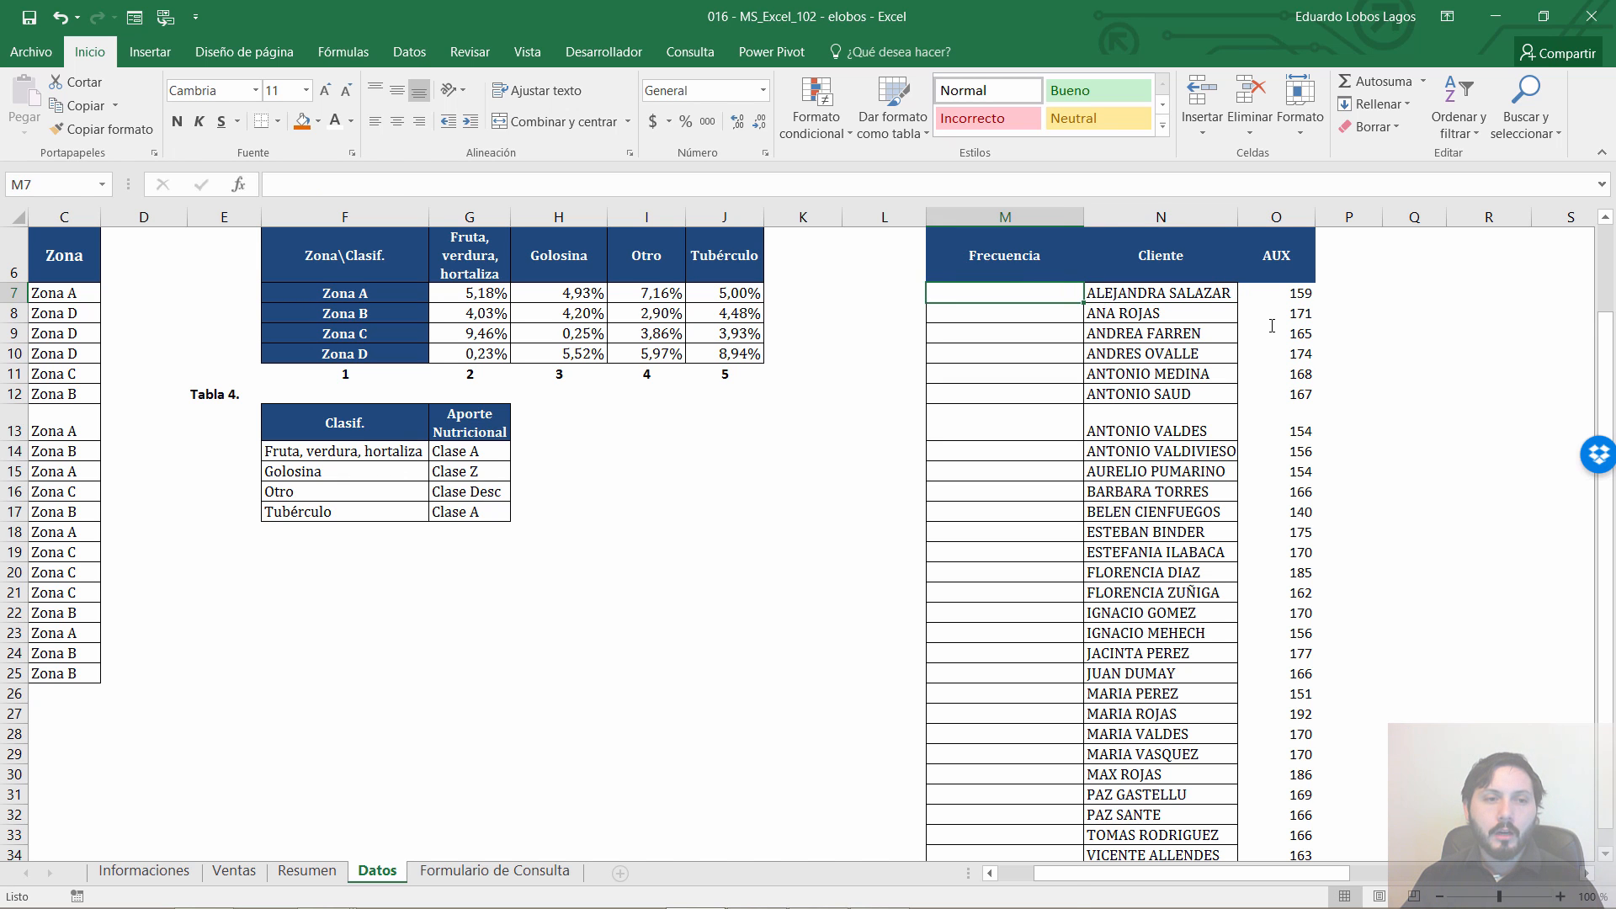
pyautogui.press('Left')
pyautogui.hotkey('ctrl', 'shift', 'Up')
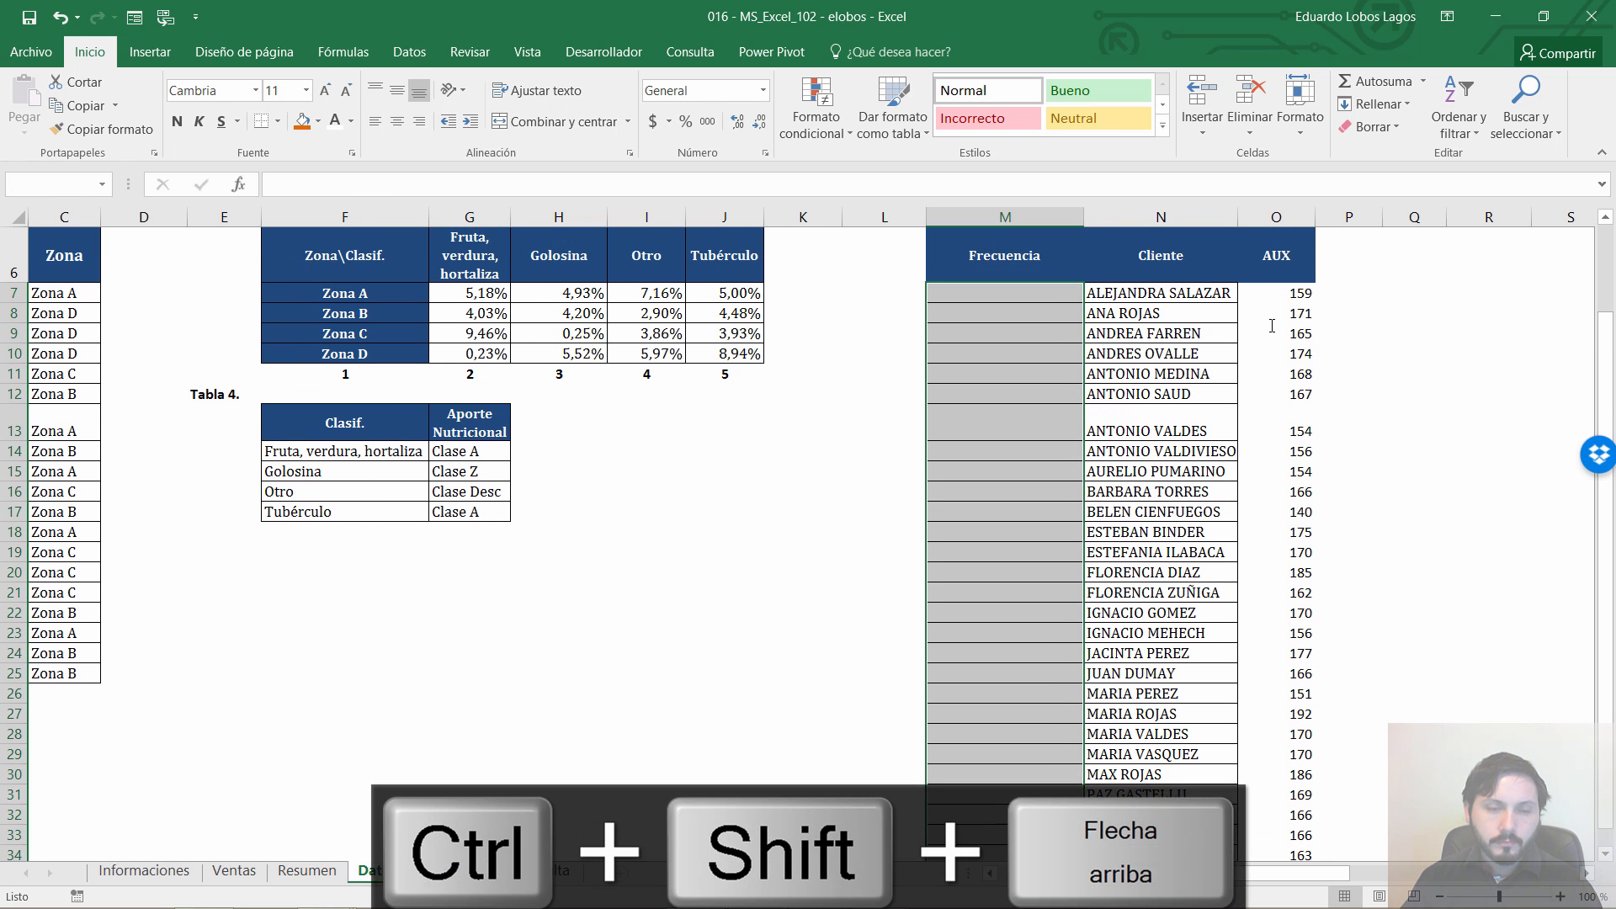
pyautogui.hotkey('ctrl', '.')
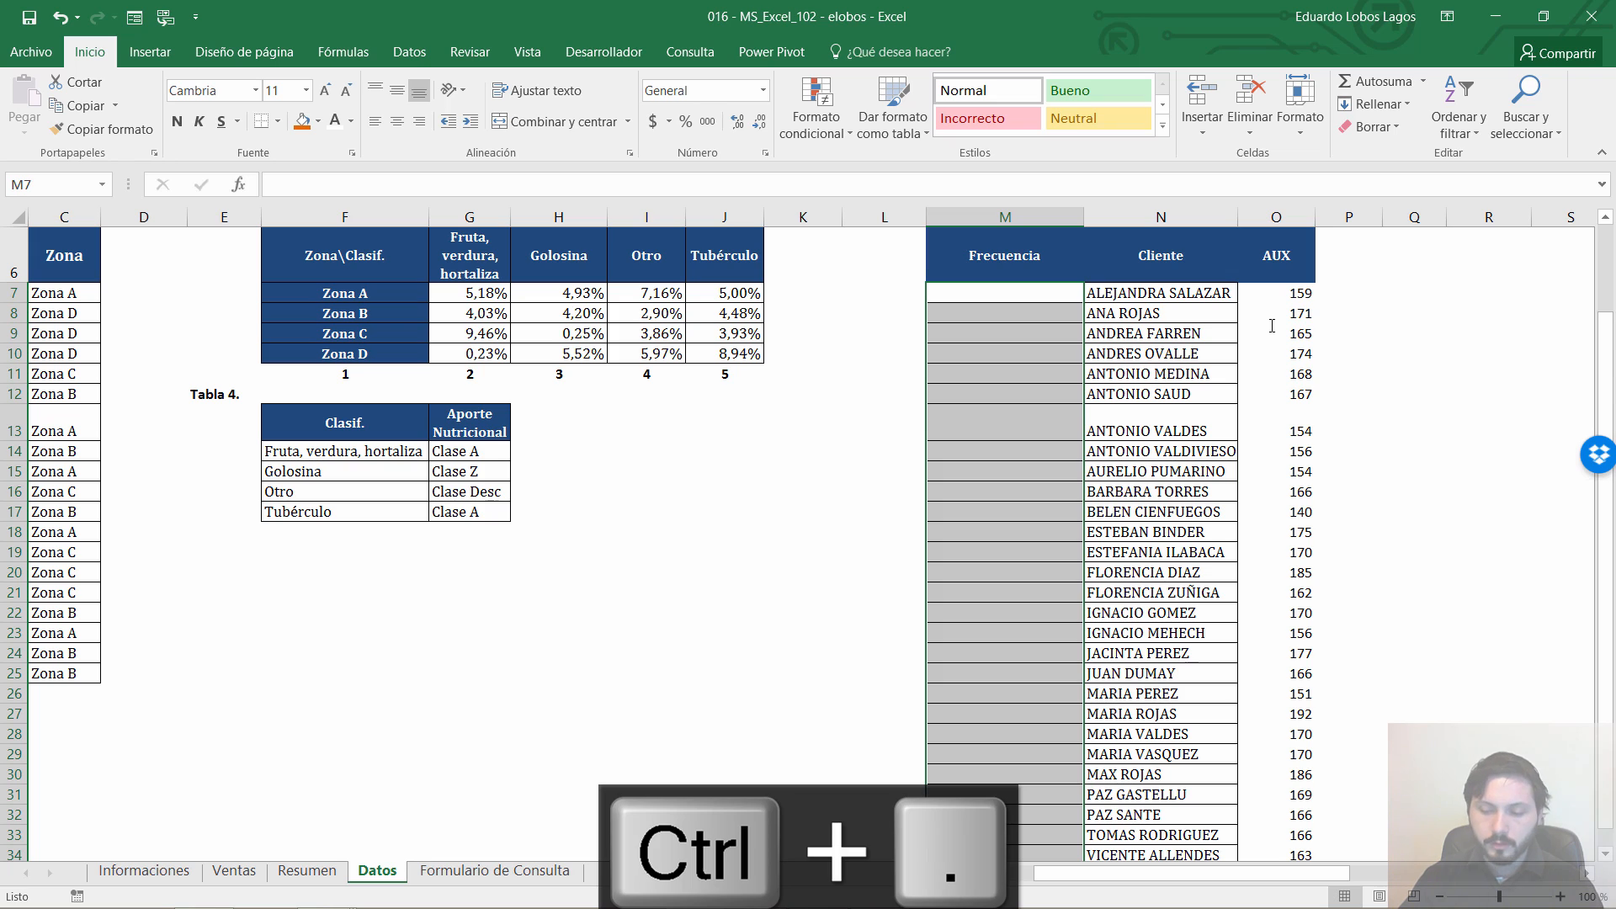
pyautogui.write('=SI(')
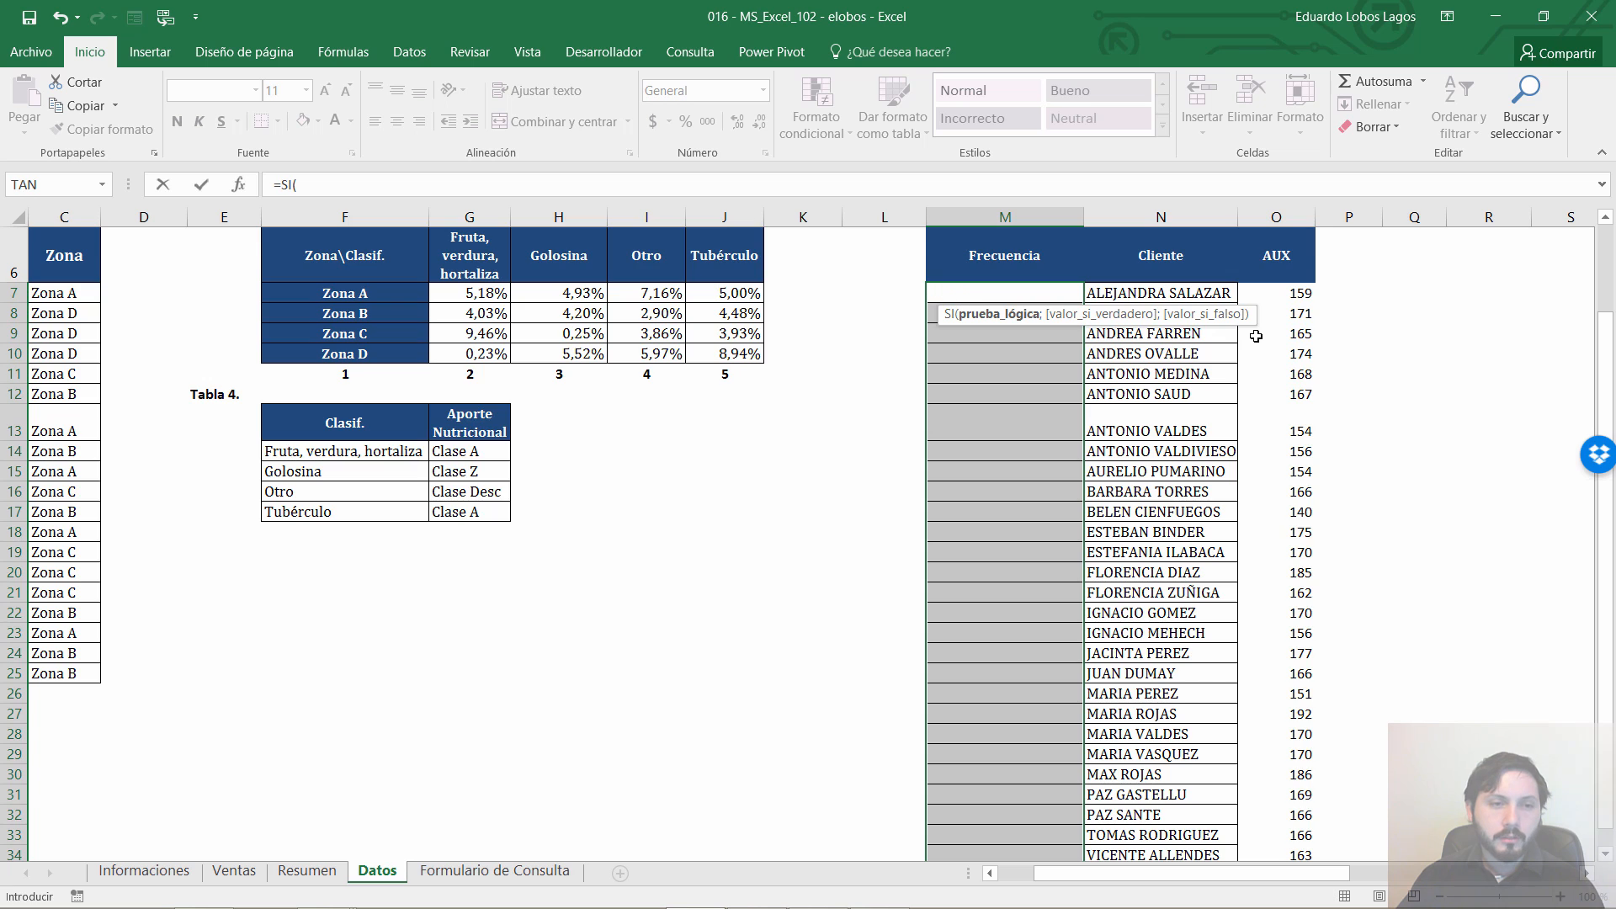
# Set the SI formula's condition to O7 greater than 1,05 times PROMEDIO of the AUX values, as the absolute range $O$7:$O$36
pyautogui.scroll(2, 1267, 332)
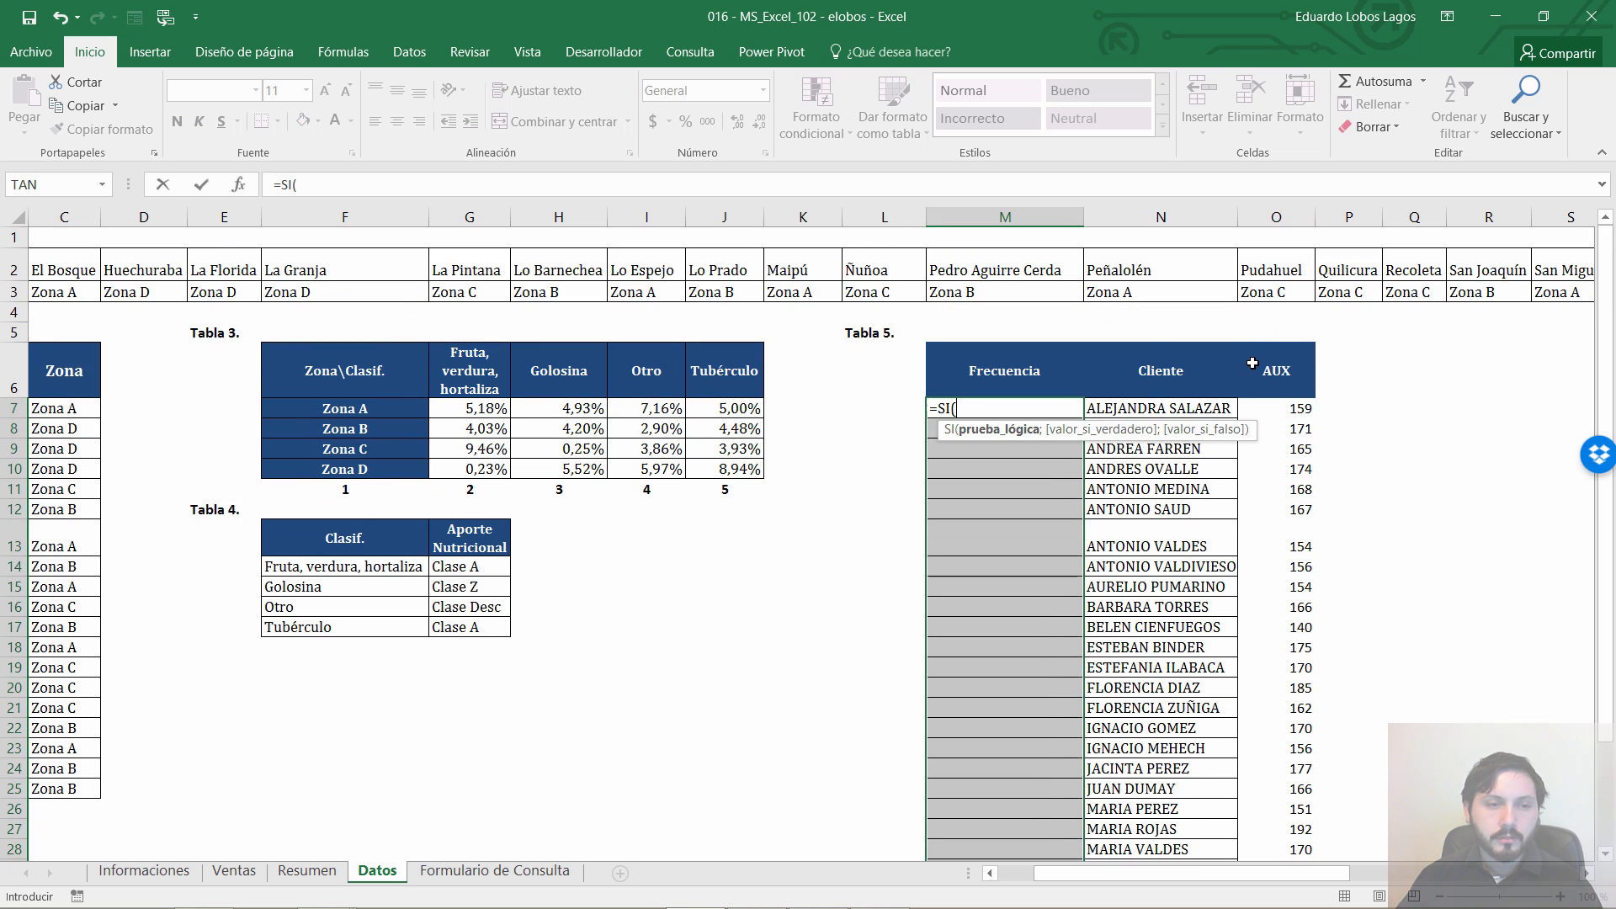
pyautogui.click(1301, 407)
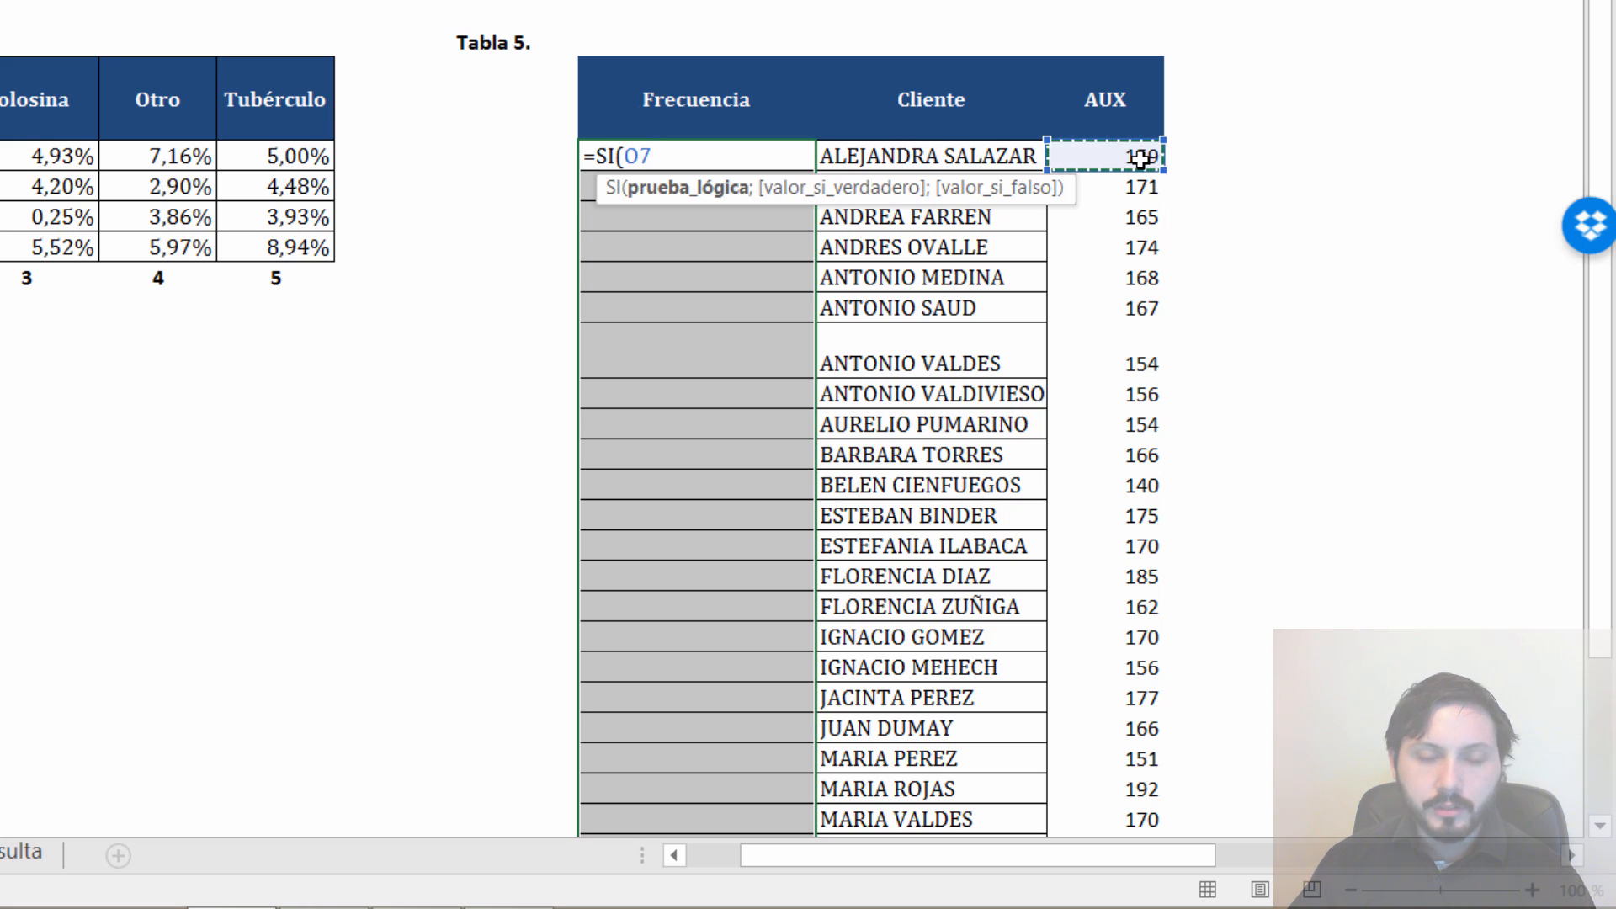
pyautogui.write('>')
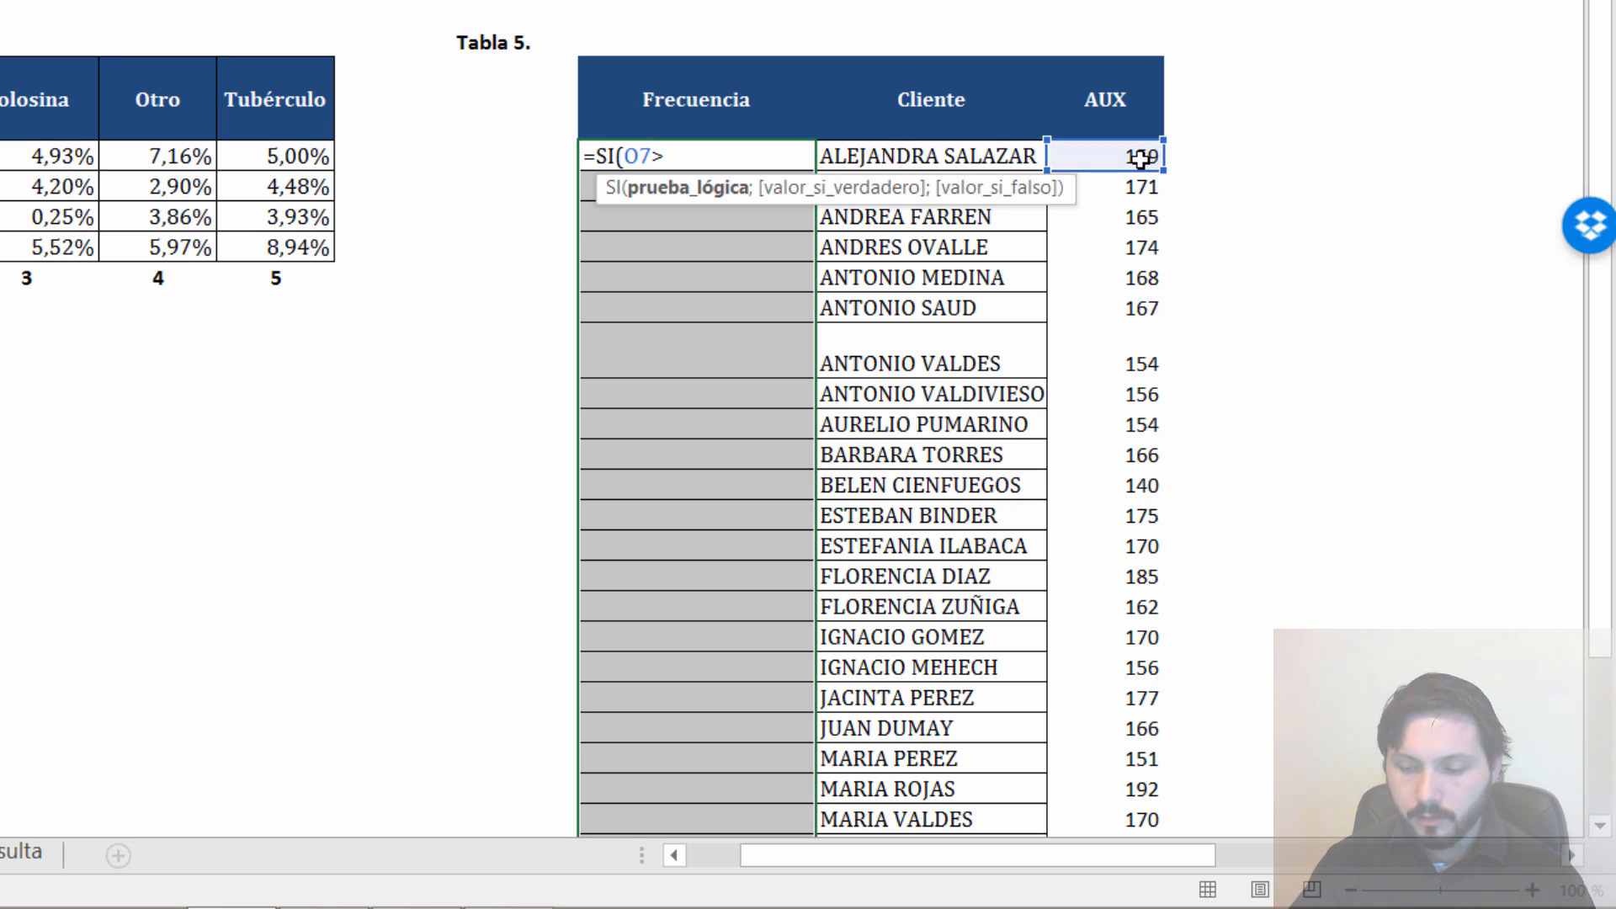
pyautogui.write('1,05')
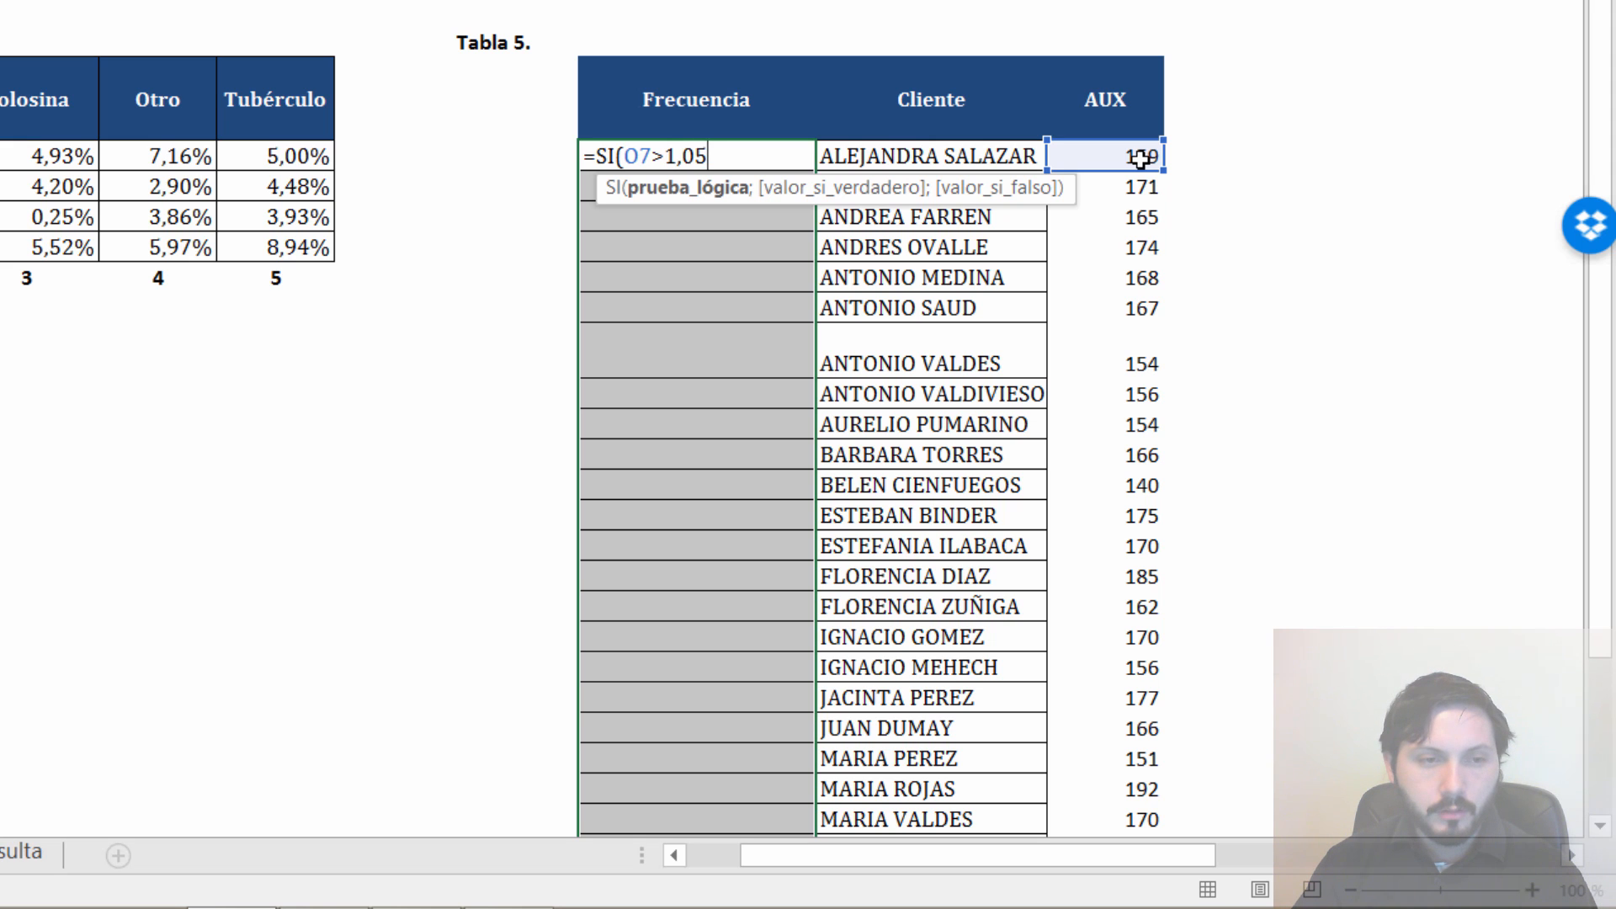
pyautogui.write('*prom')
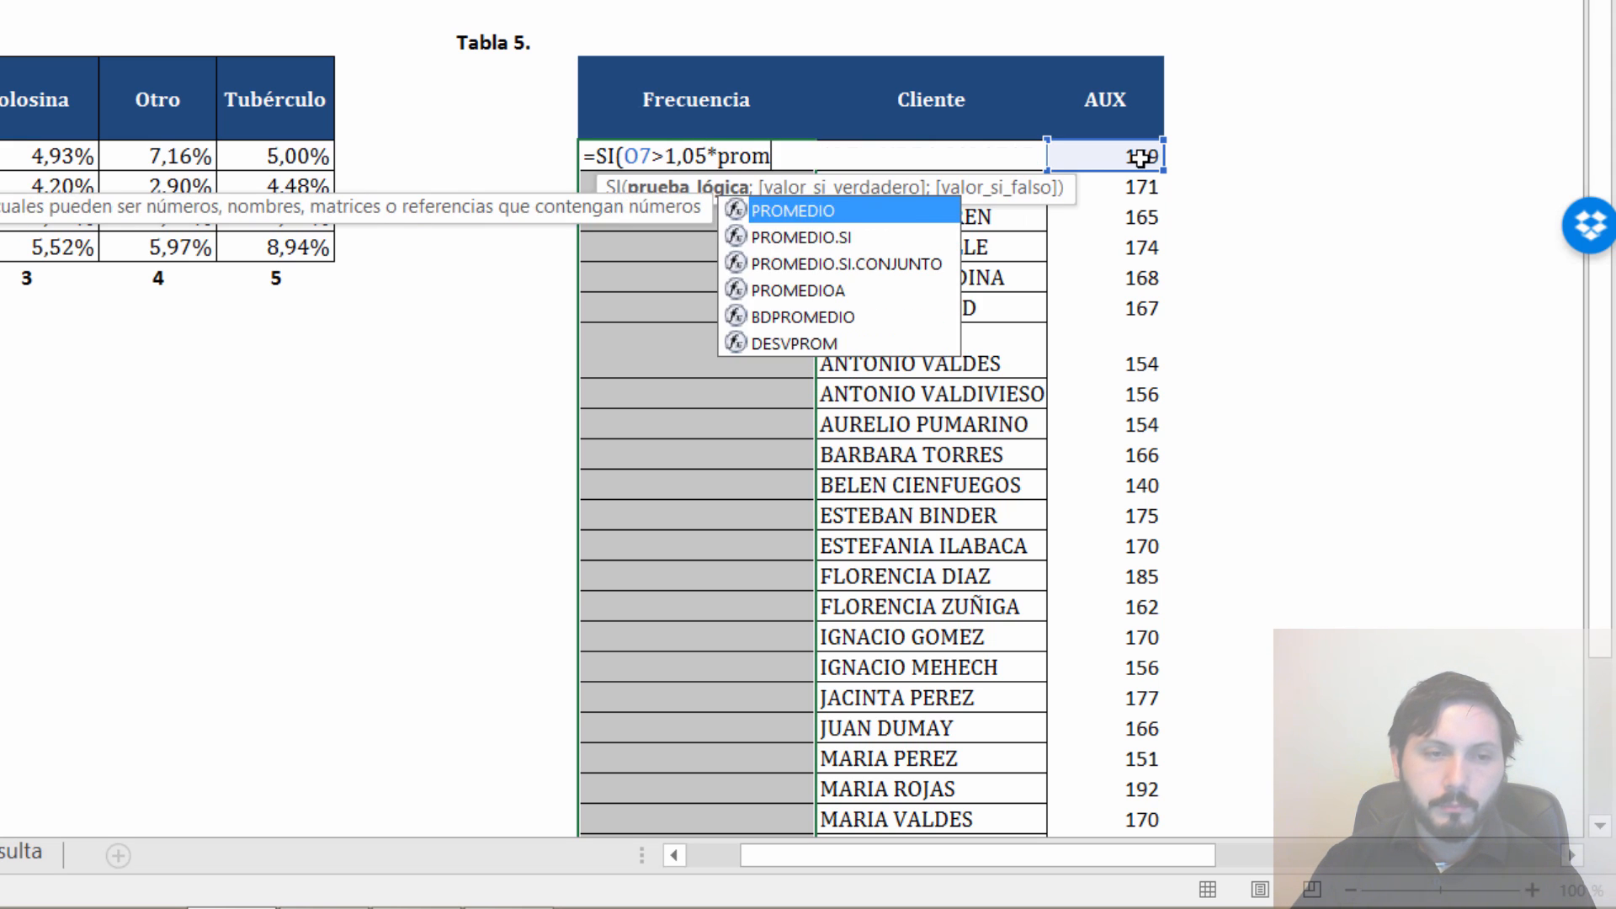
pyautogui.press('Tab')
pyautogui.click(1140, 158)
pyautogui.hotkey('ctrl', 'shift', 'Down')
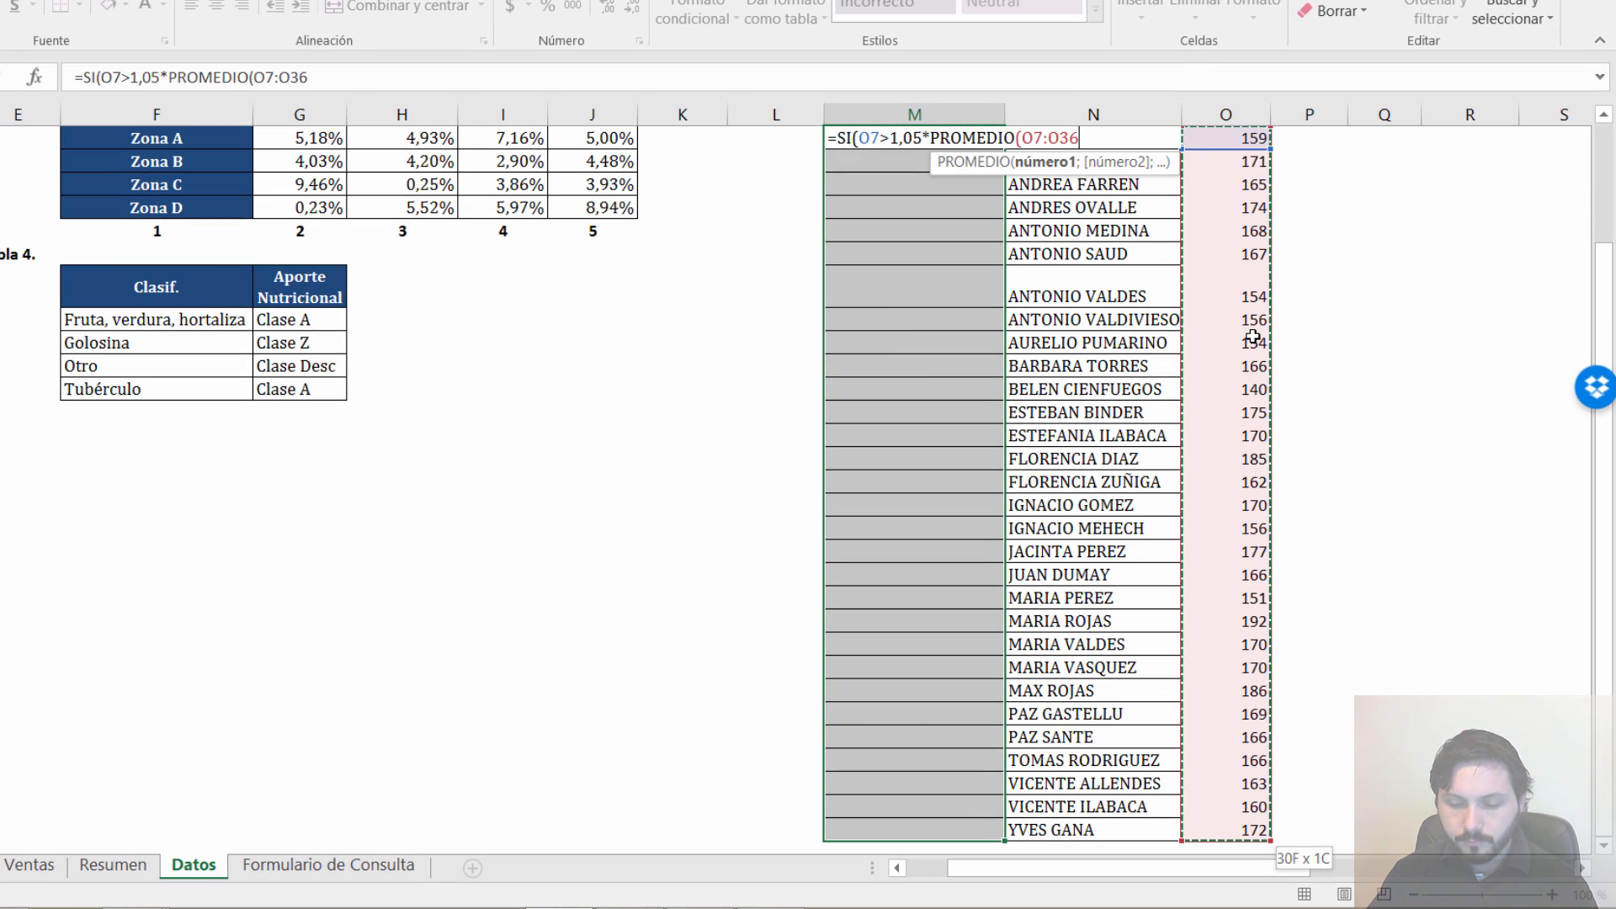
pyautogui.press('F4')
pyautogui.write(')')
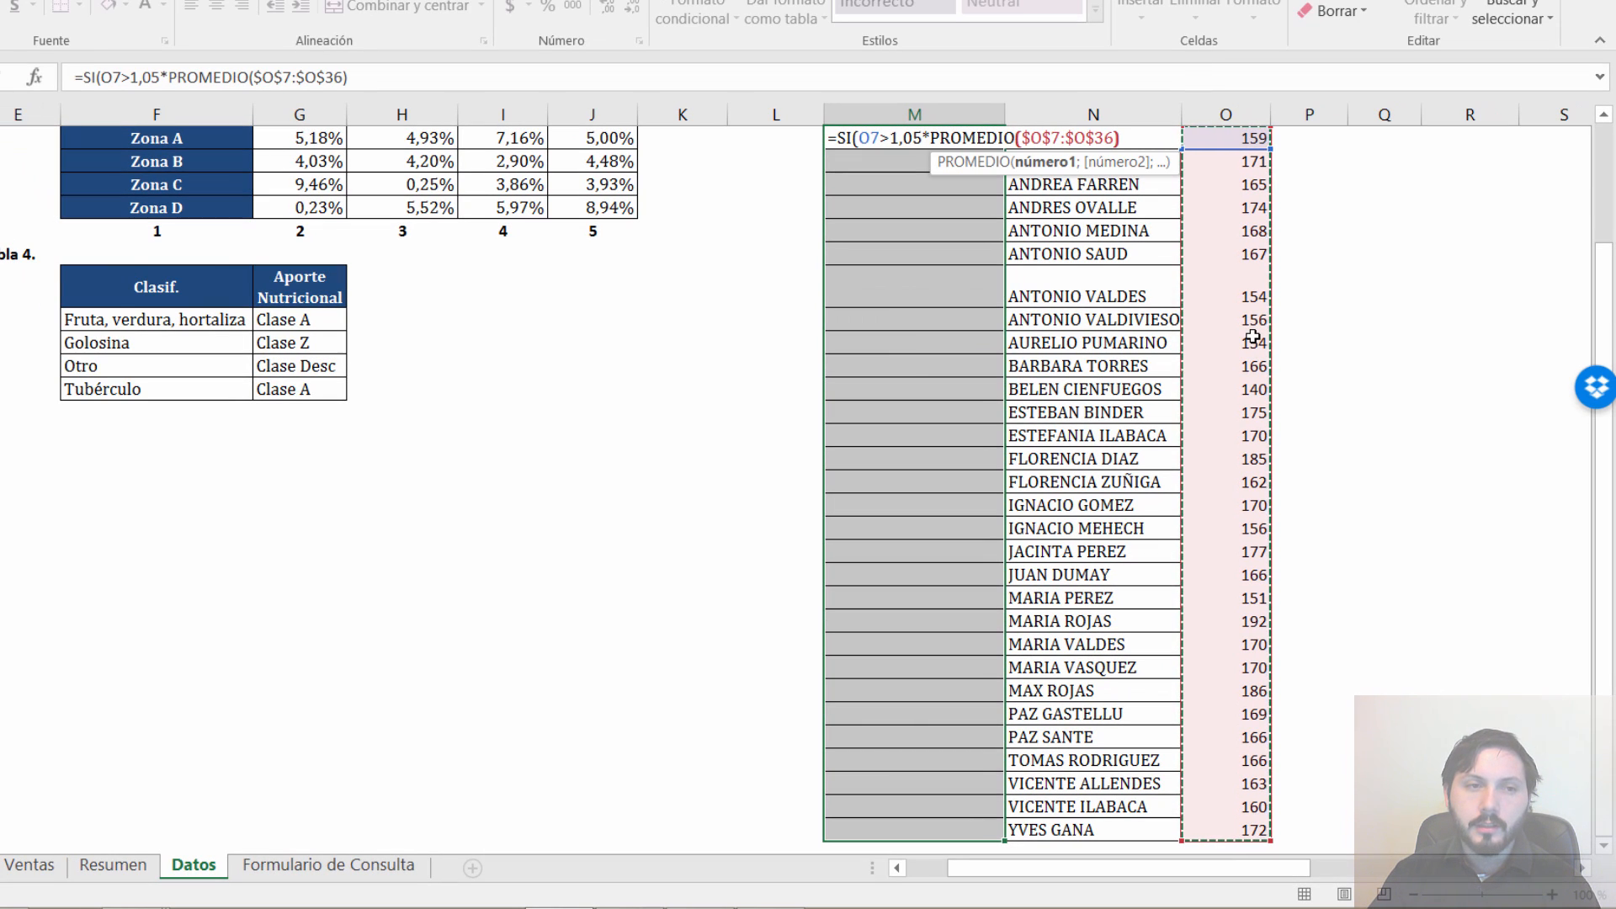
# Use the text "Frecuente" as the SI formula's value when the condition is true
pyautogui.write(';')
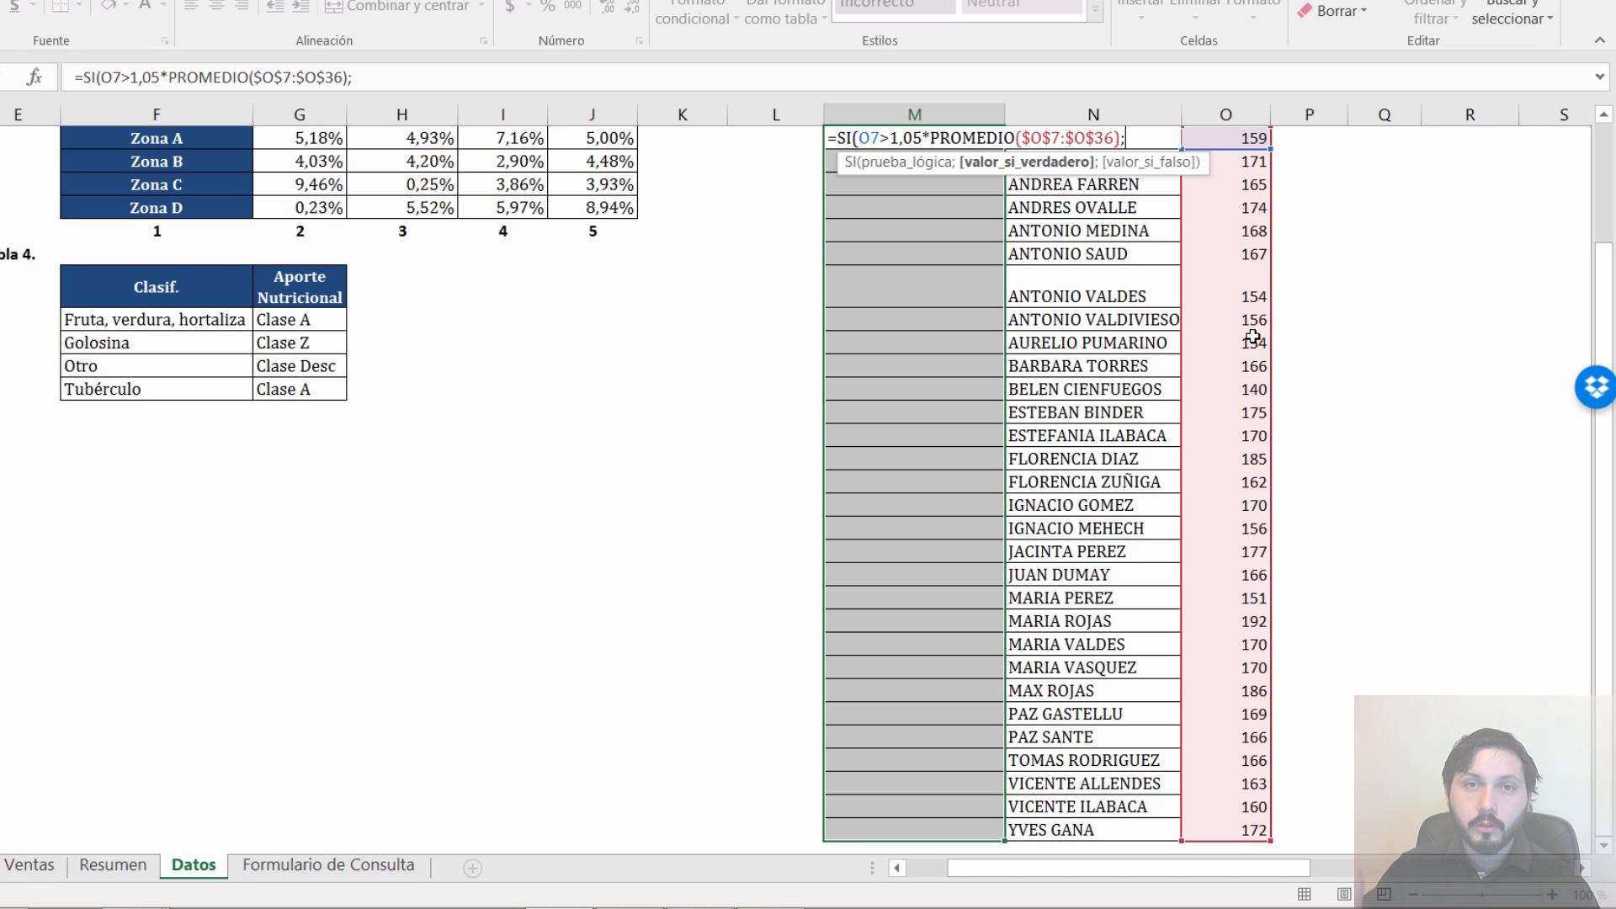
pyautogui.write('"')
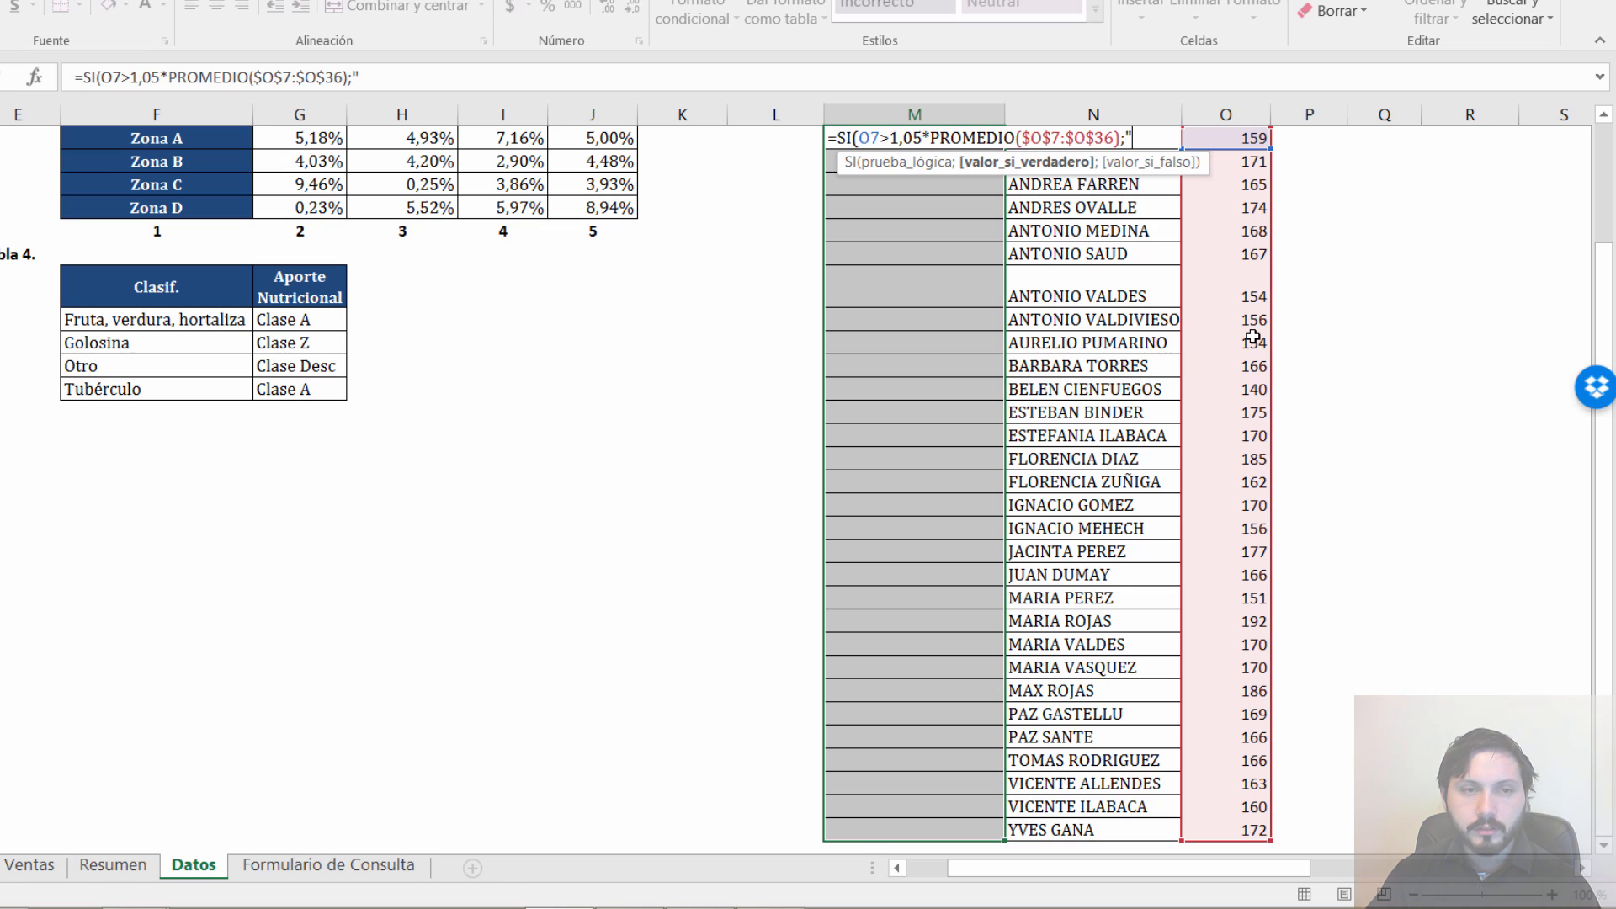
pyautogui.write('Frecuente";')
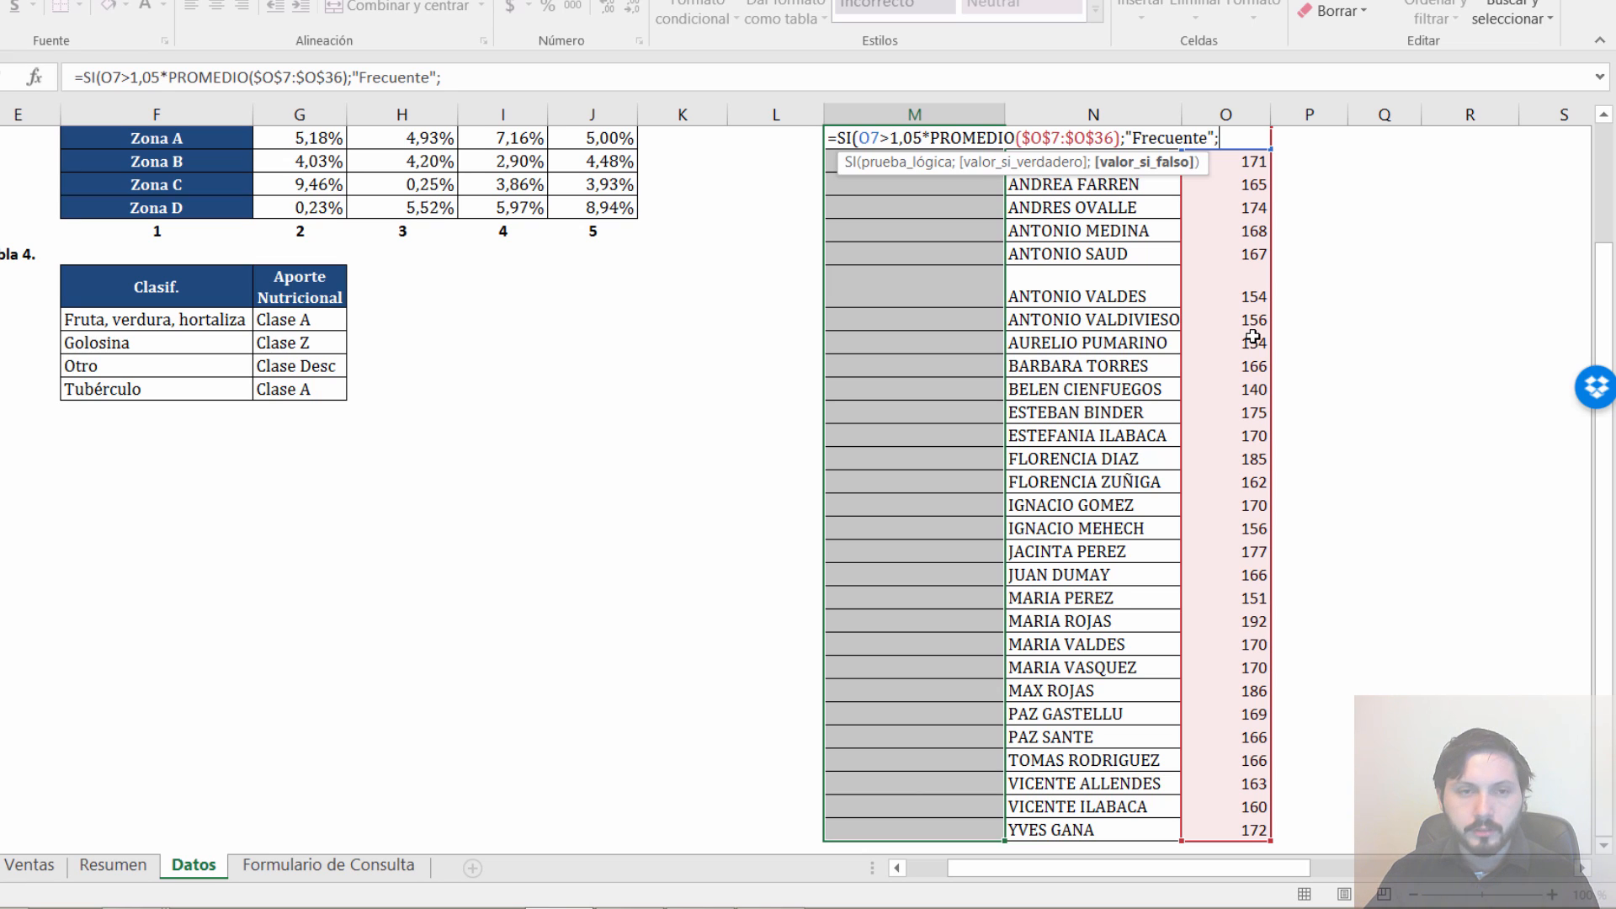
# Nest a second SI as the false value, testing O7 less than 0,95 times PROMEDIO of the absolute range $O$7:$O$36
pyautogui.write('SI(O7')
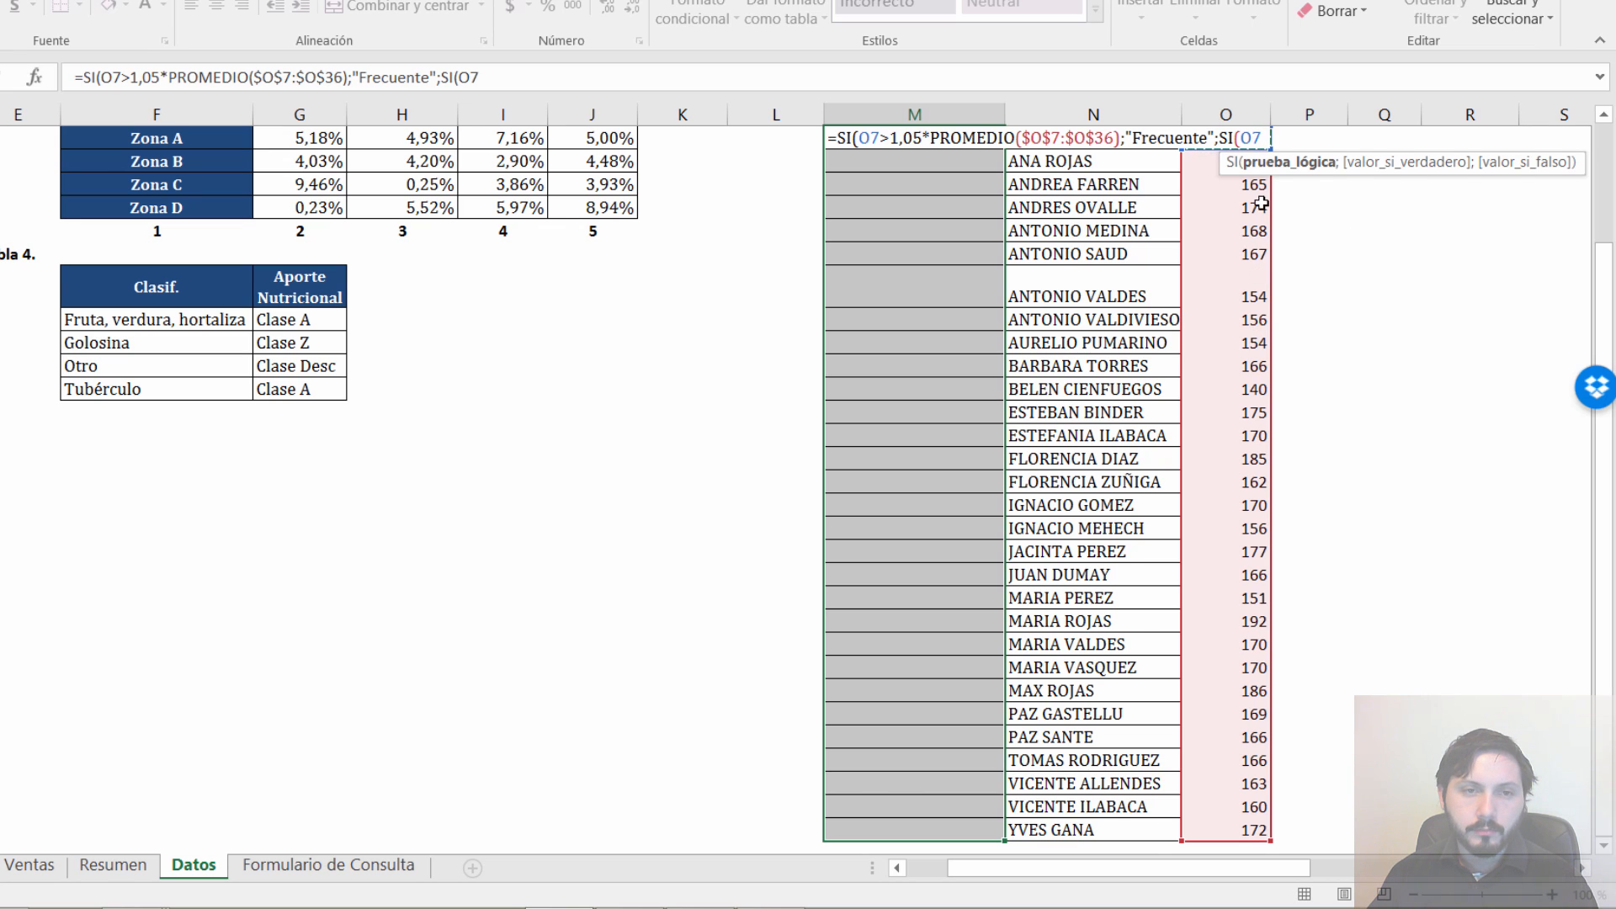
pyautogui.scroll(3, 1280, 341)
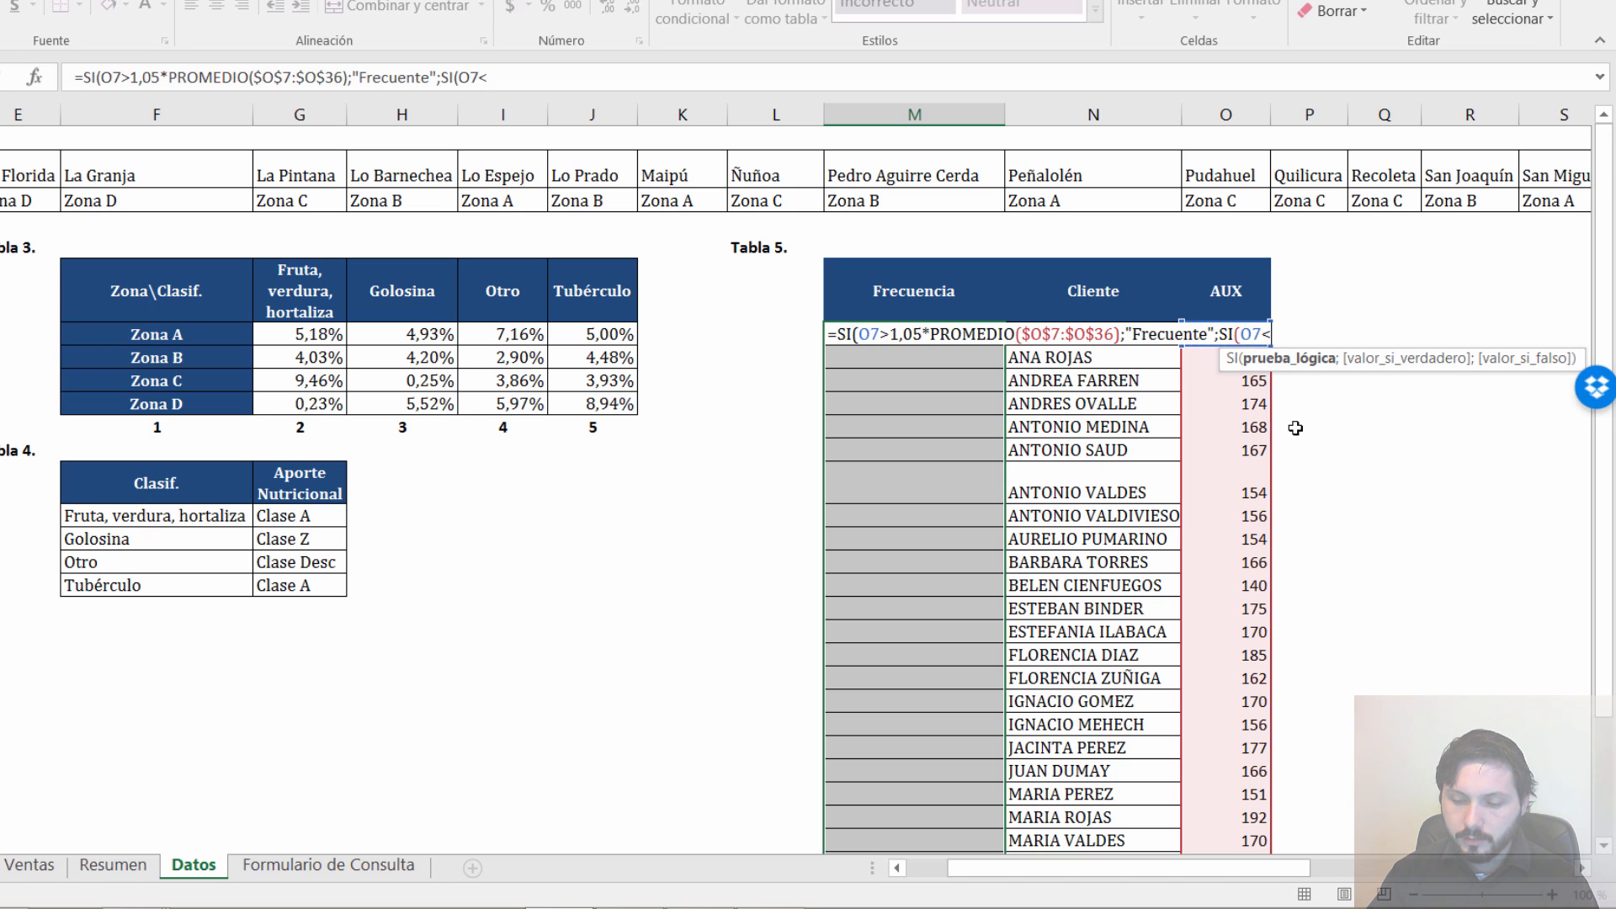
pyautogui.write('0,95')
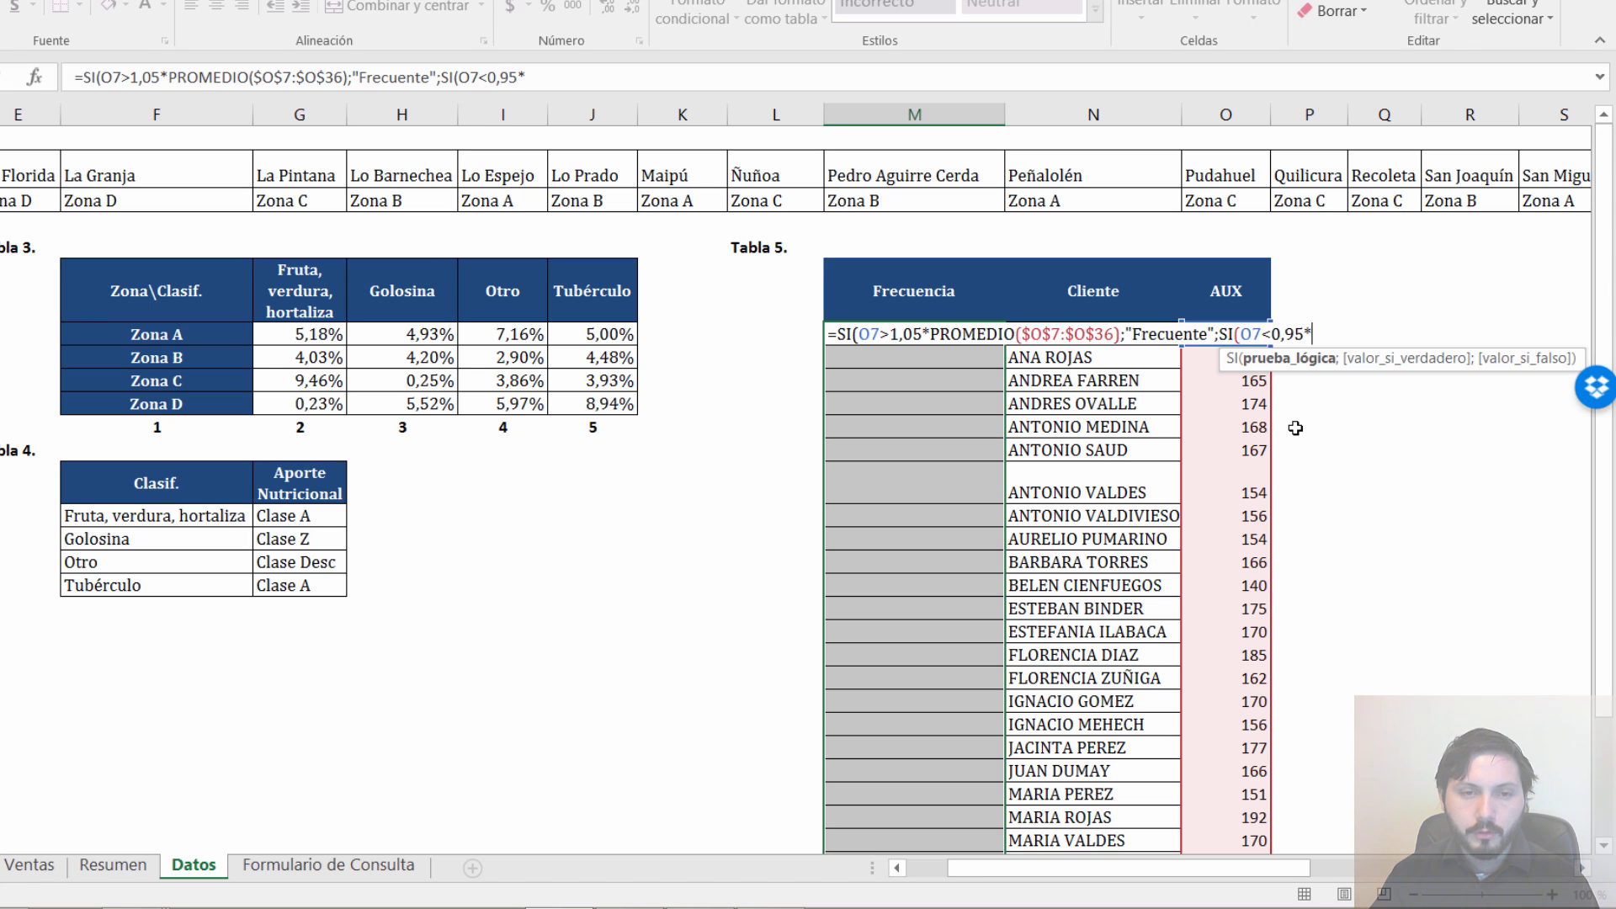
pyautogui.write('*PROMEDIO(')
pyautogui.press('Right')
pyautogui.press('Right')
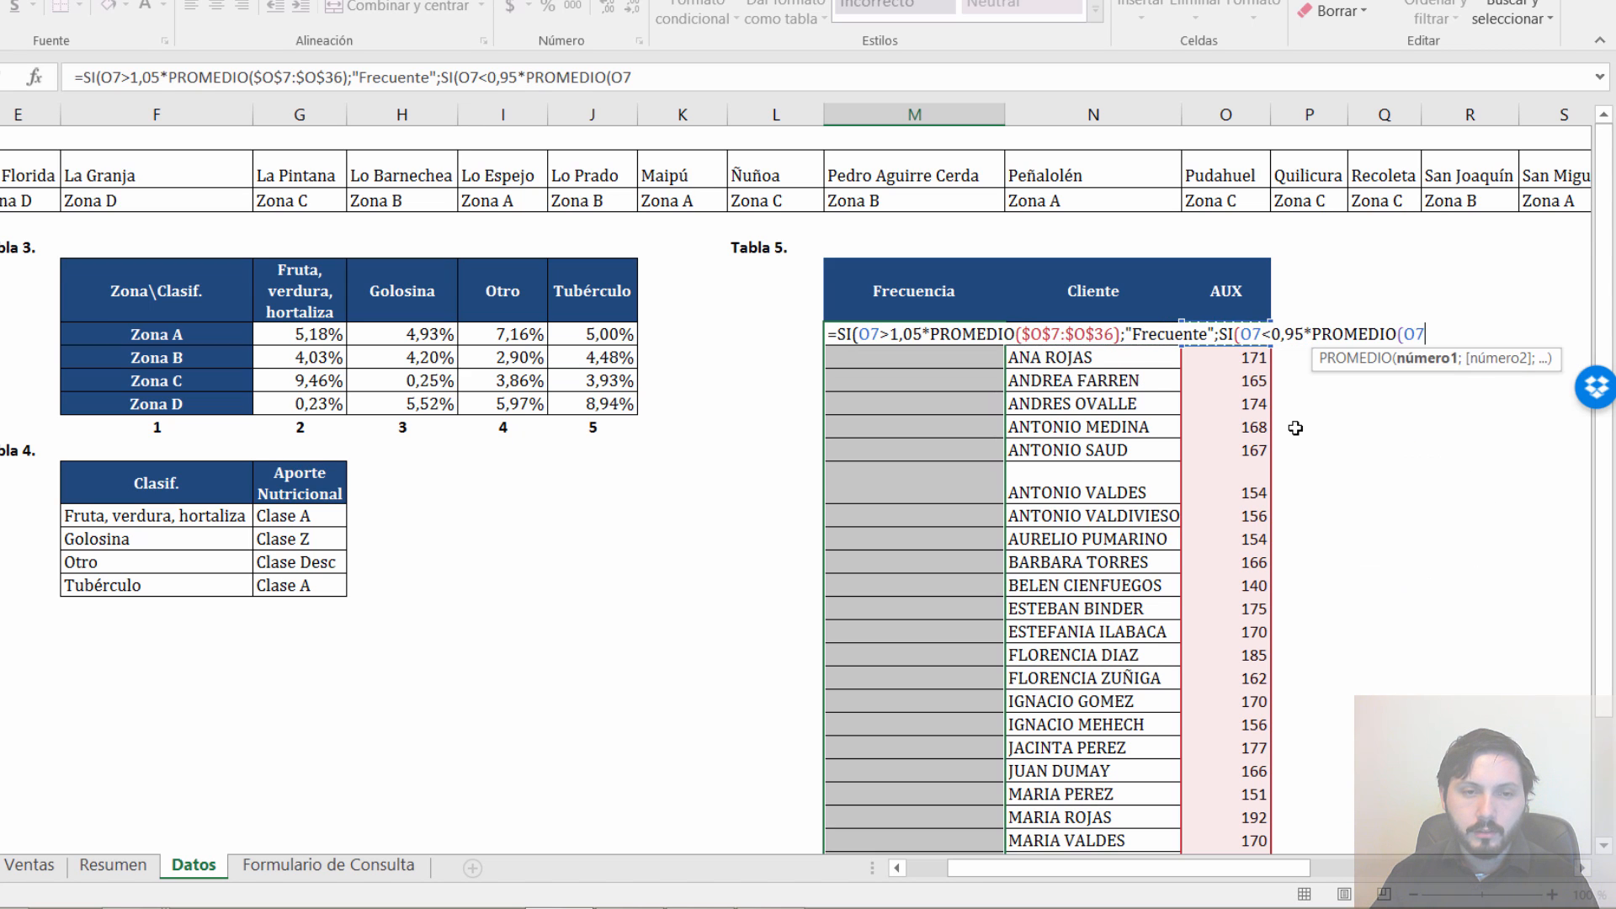
pyautogui.hotkey('ctrl', 'shift', 'Down')
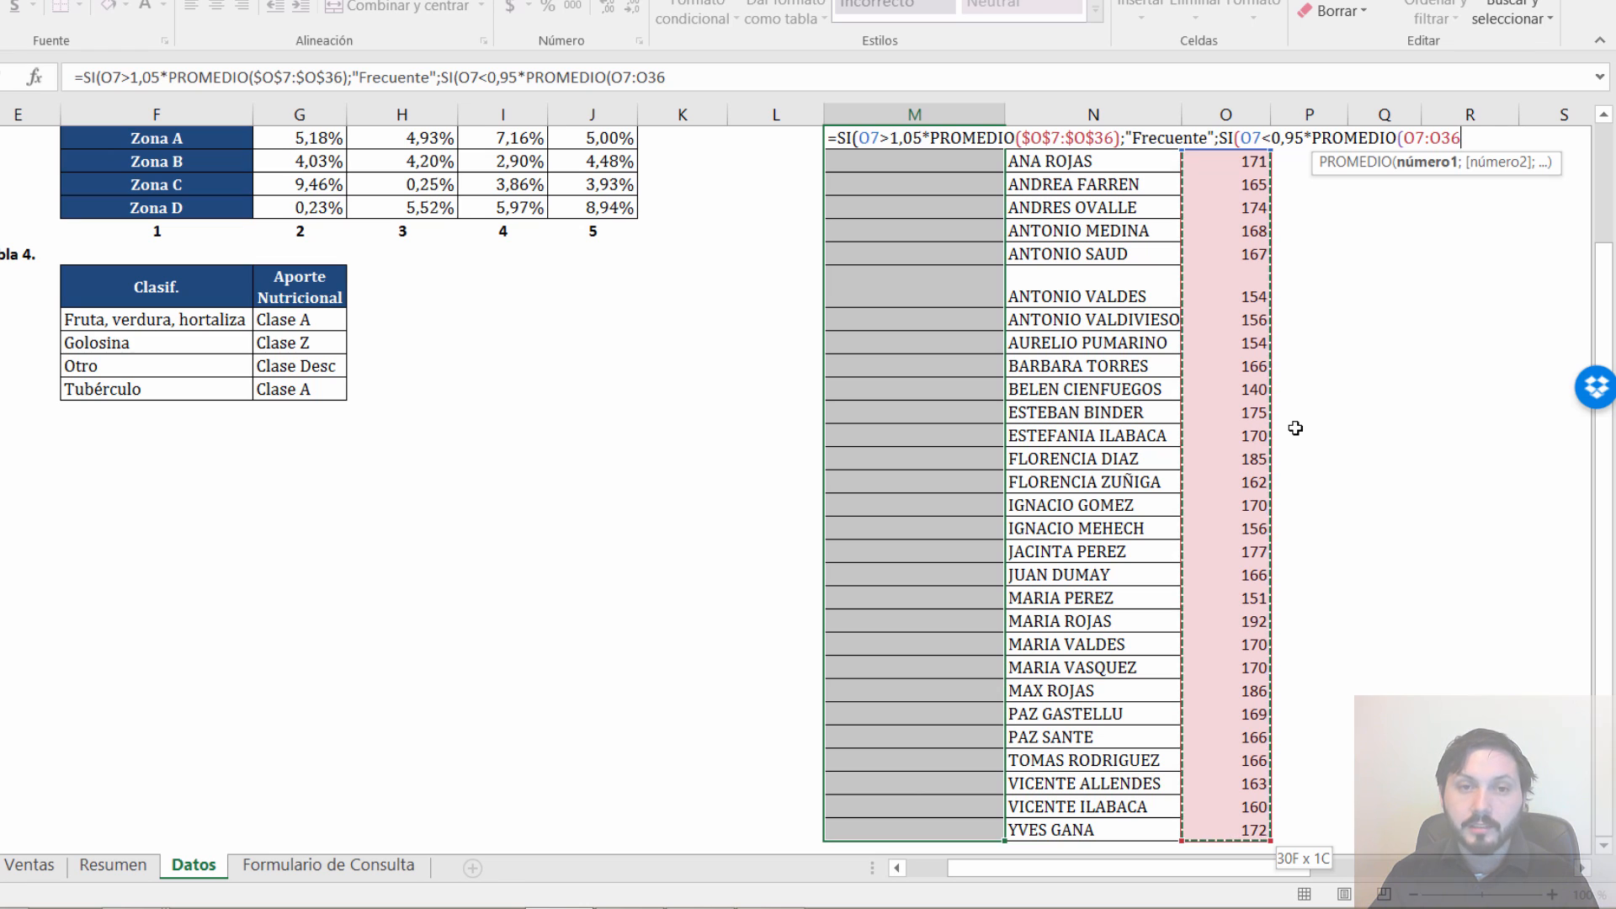
pyautogui.press('F4')
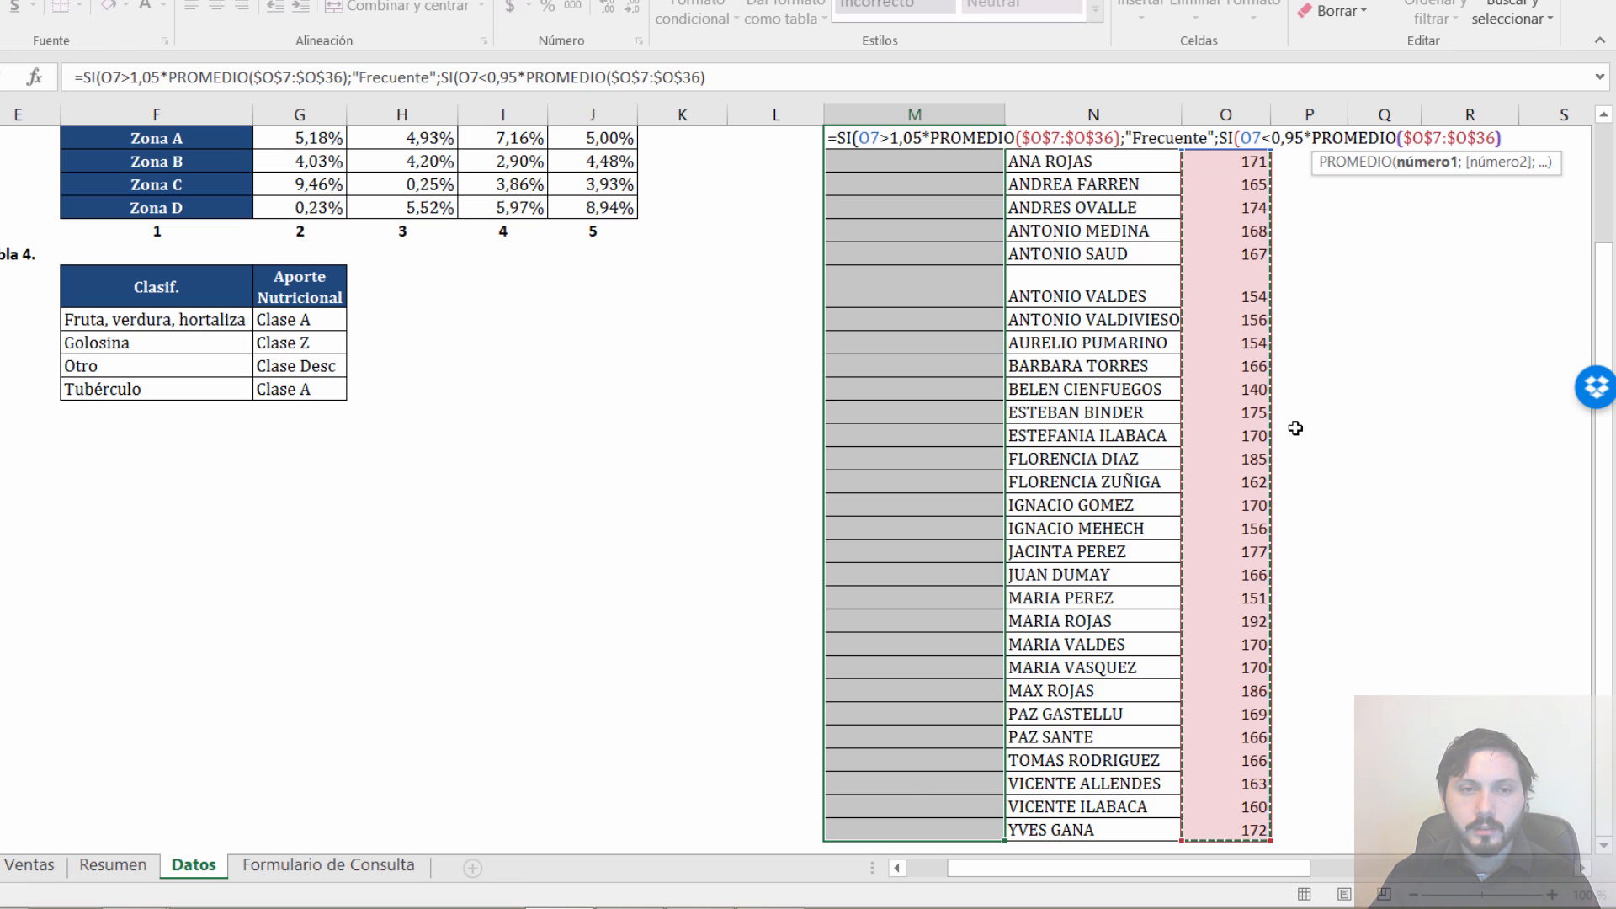
pyautogui.write(');')
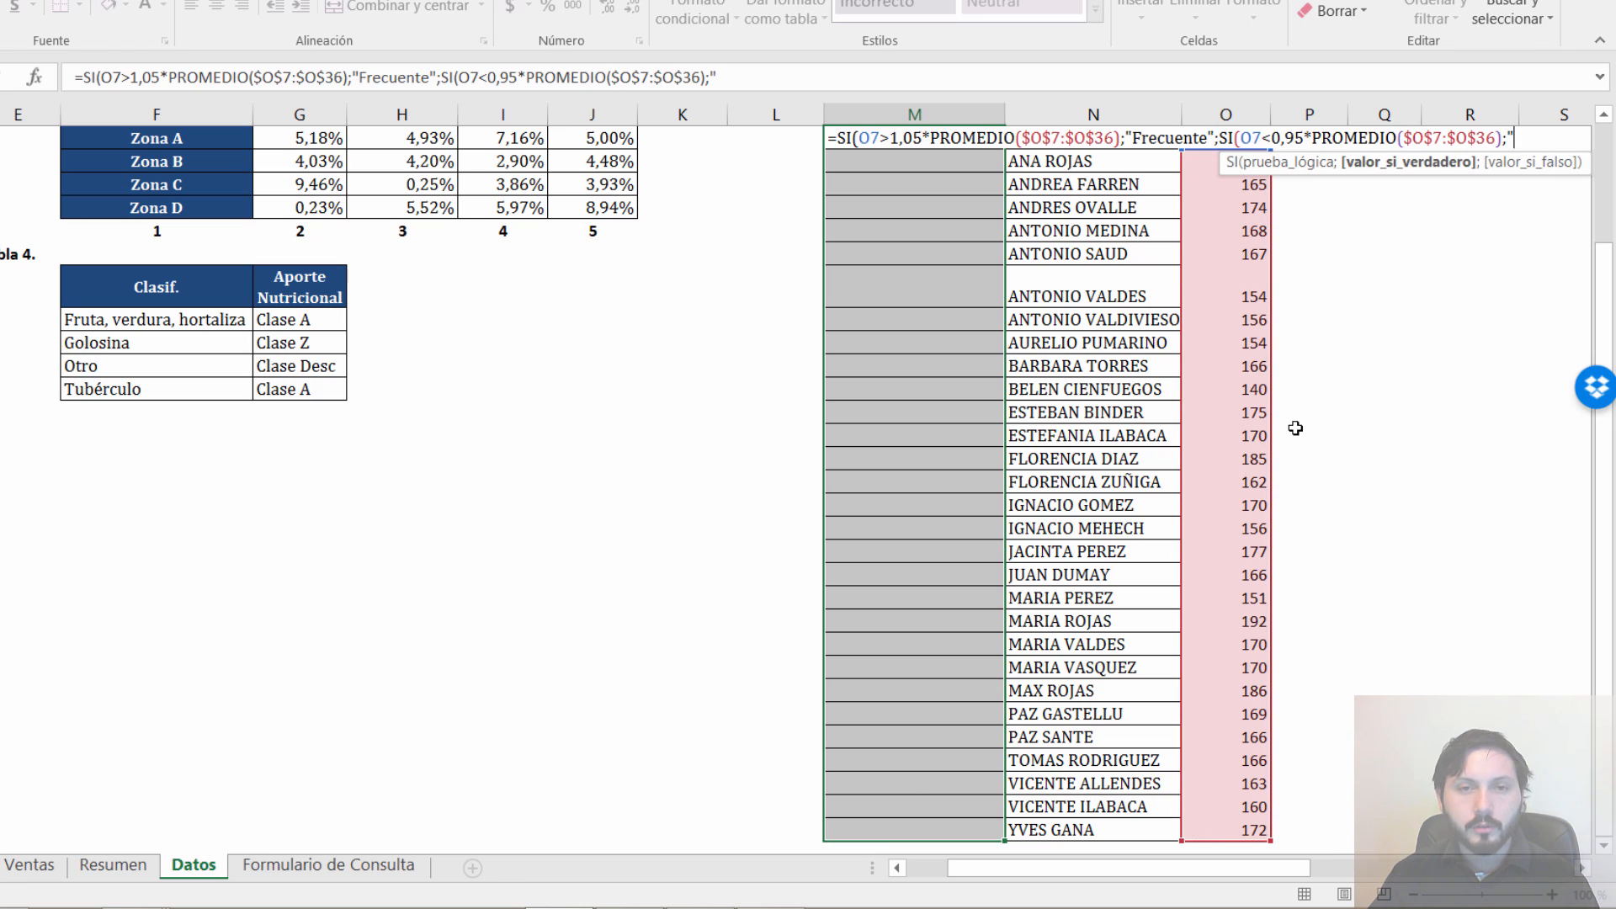
# Return "Flojito" if the nested condition is true and "A veces" otherwise, then enter the formula in all the selected Frecuencia cells
pyautogui.write('"Flojito')
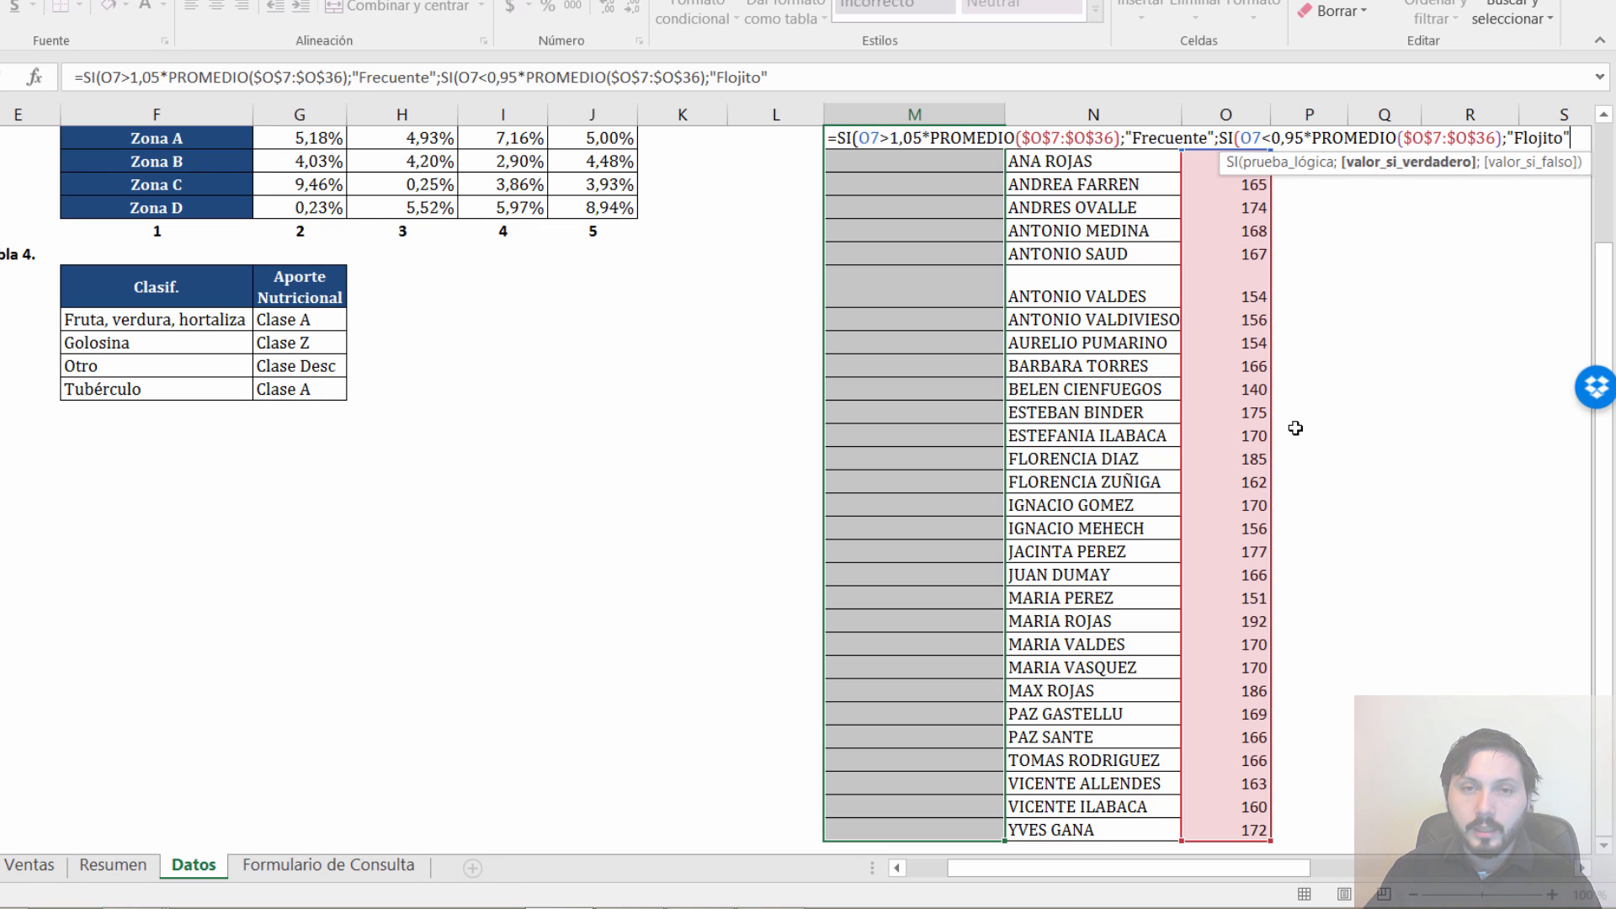
pyautogui.write(';"')
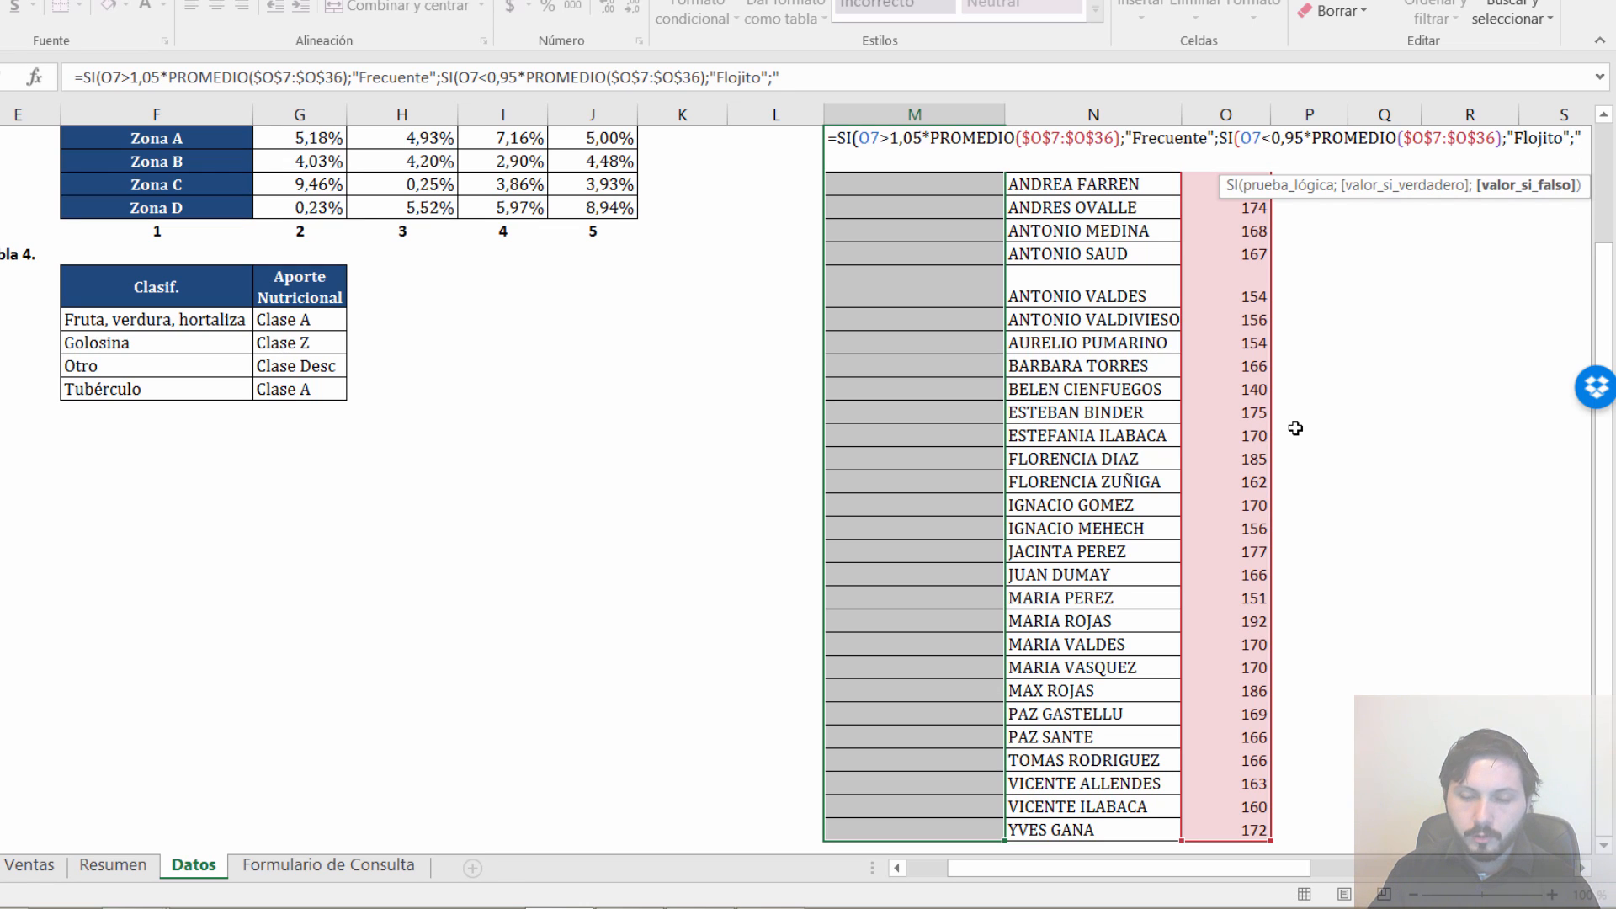
pyautogui.write('A veces"))')
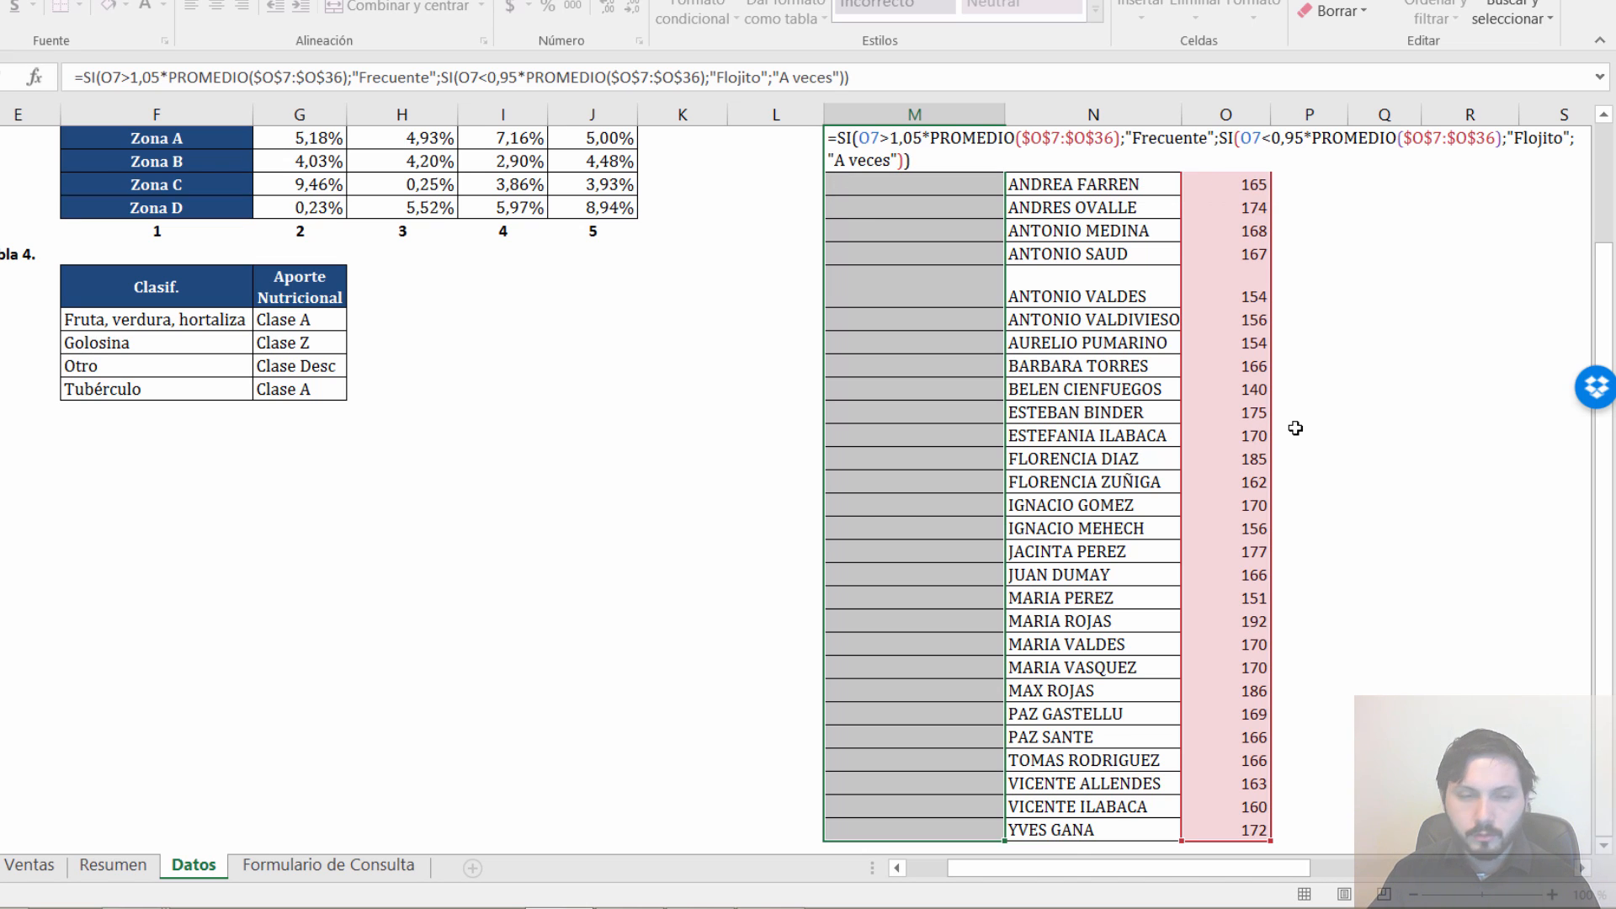
pyautogui.hotkey('ctrl', 'Return')
# Check the SI formulas and their classifications along the Frecuencia column of Tabla 5
pyautogui.press('Up')
pyautogui.press('Down')
pyautogui.press('Down')
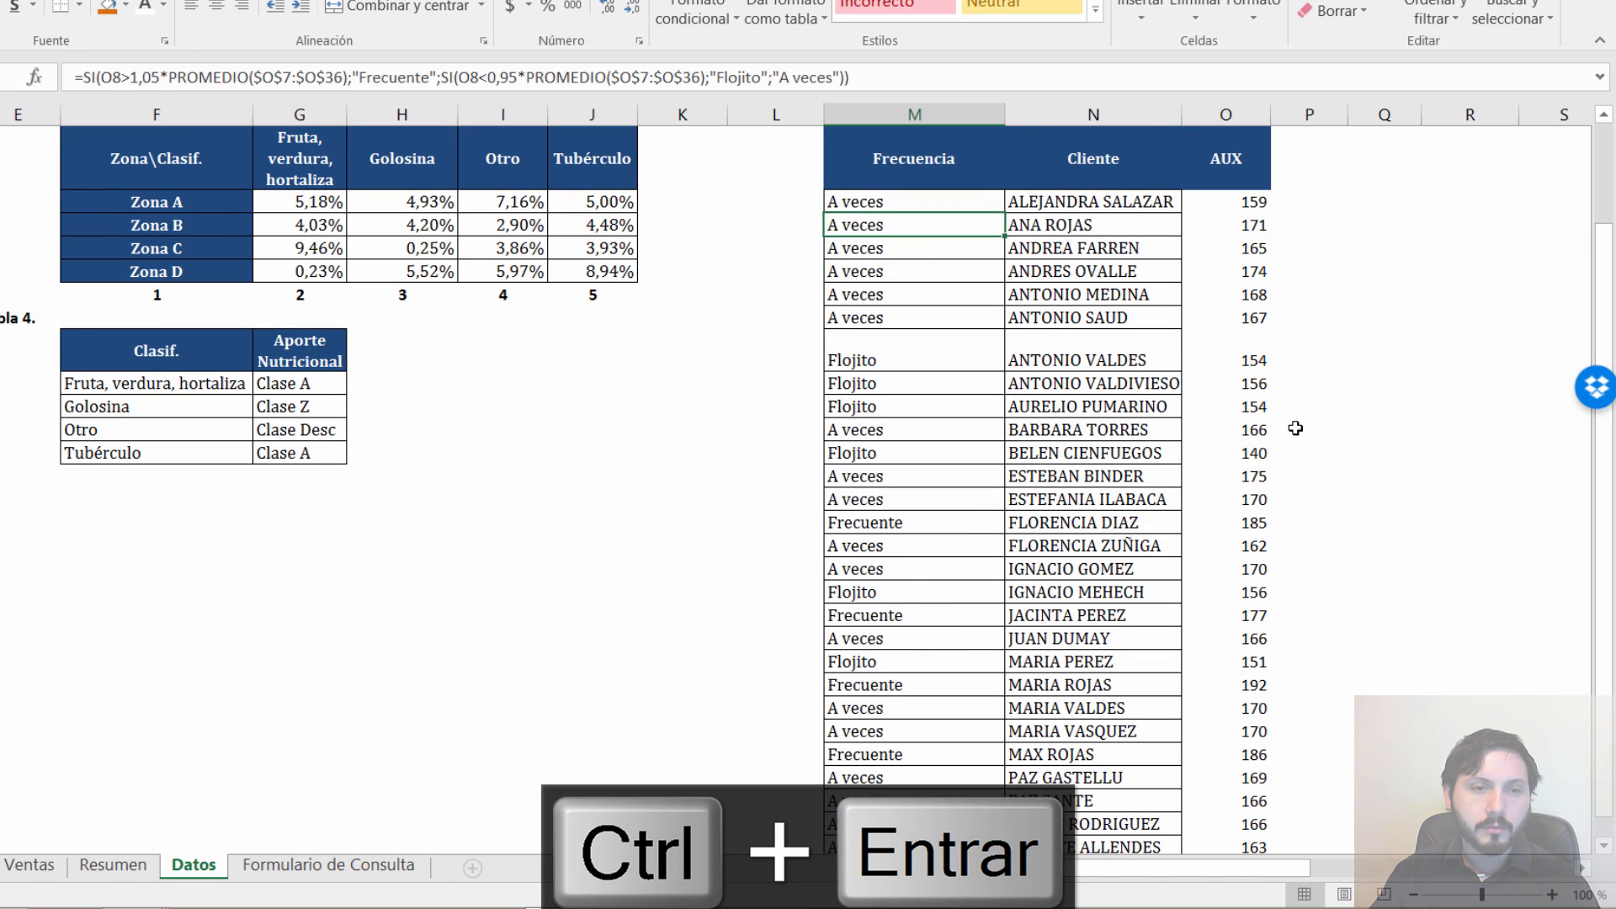
pyautogui.press('Down')
pyautogui.press('Down')
pyautogui.press('Down')
pyautogui.press('Down')
pyautogui.press('Down')
pyautogui.press('Down')
pyautogui.press('Down')
pyautogui.press('Down')
pyautogui.press('Down')
pyautogui.press('Down')
pyautogui.press('Down')
pyautogui.press('Down')
pyautogui.press('Down')
pyautogui.press('Down')
pyautogui.press('Down')
pyautogui.press('Down')
pyautogui.press('Down')
pyautogui.press('Down')
pyautogui.press('Down')
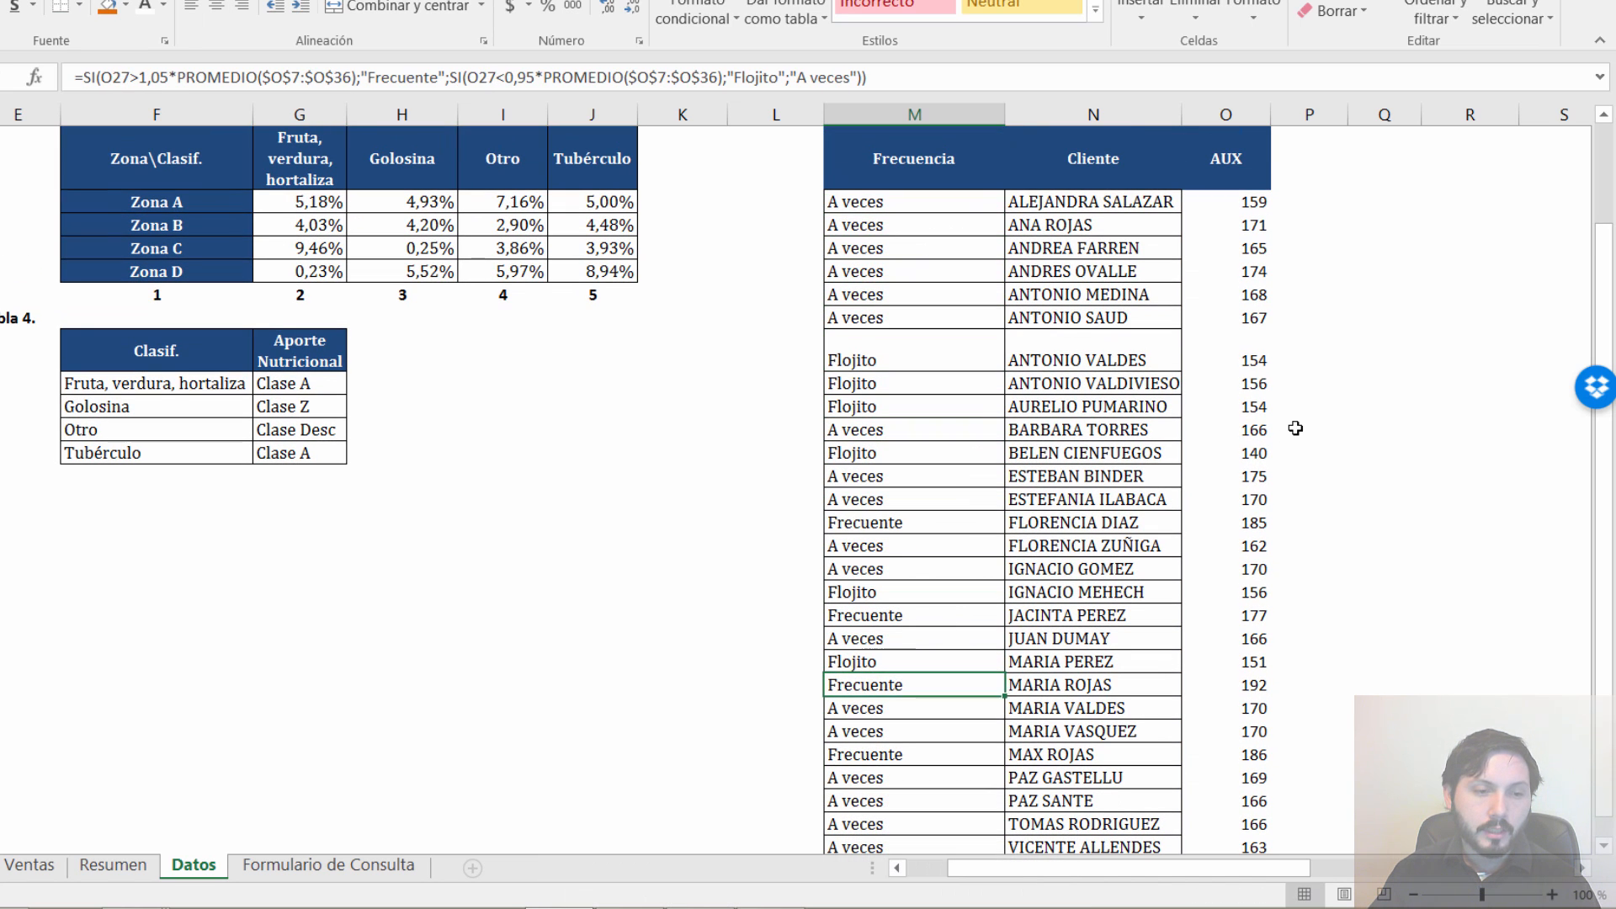
pyautogui.press('Down')
pyautogui.press('Down')
pyautogui.press('Down')
pyautogui.press('Down')
pyautogui.press('Down')
pyautogui.press('Down')
pyautogui.press('Down')
pyautogui.press('Down')
pyautogui.press('Down')
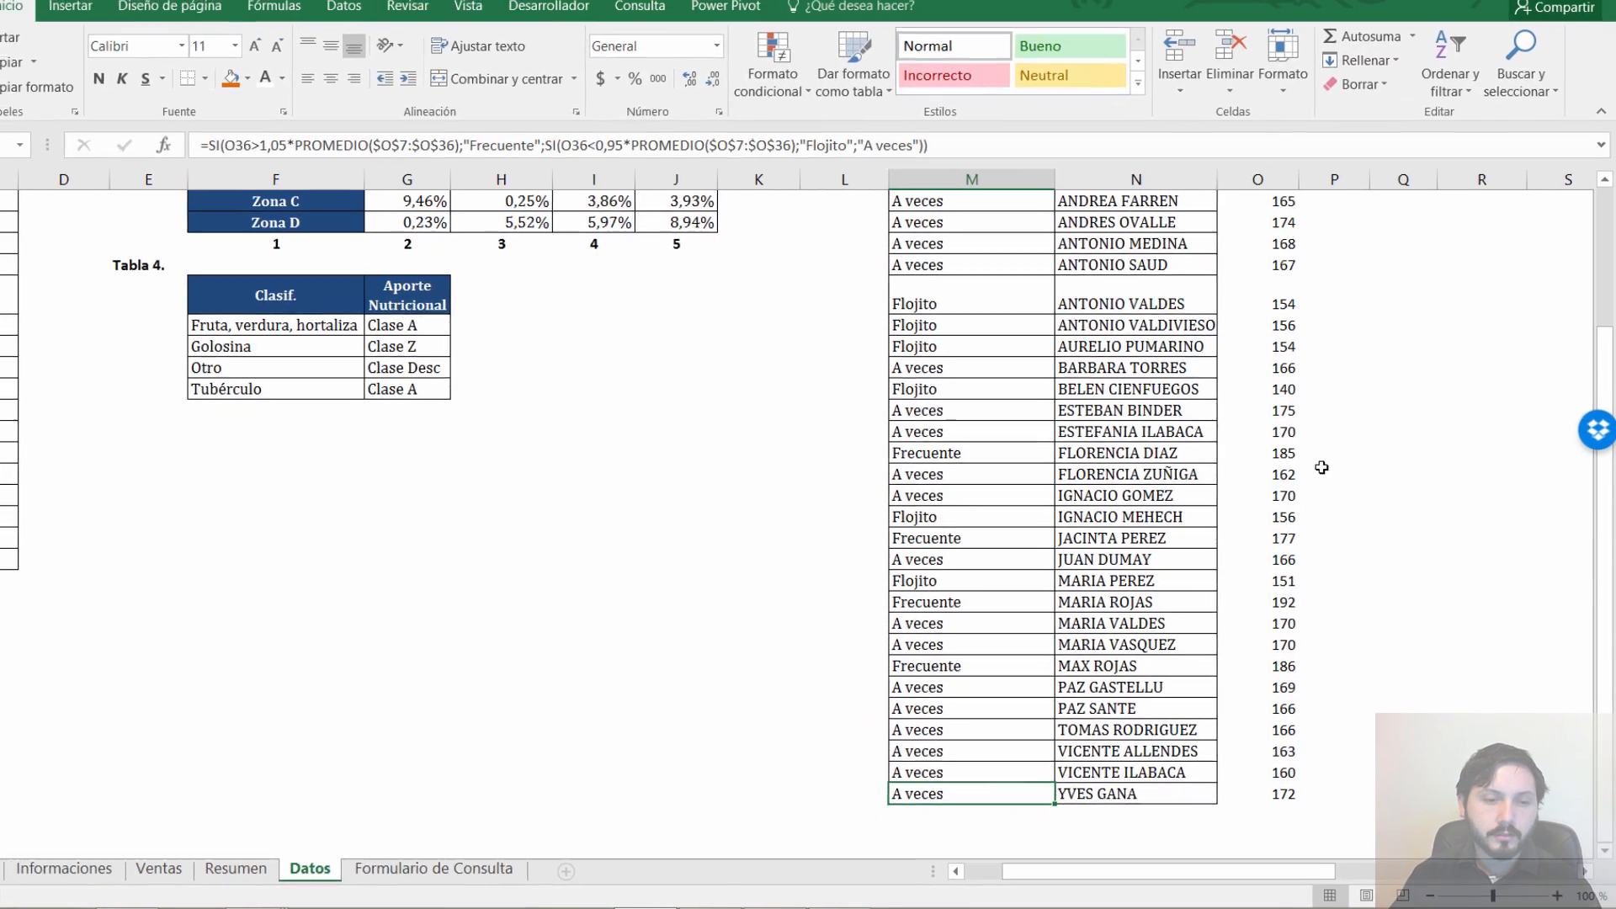
pyautogui.hotkey('ctrl', 'Up')
pyautogui.press('Down')
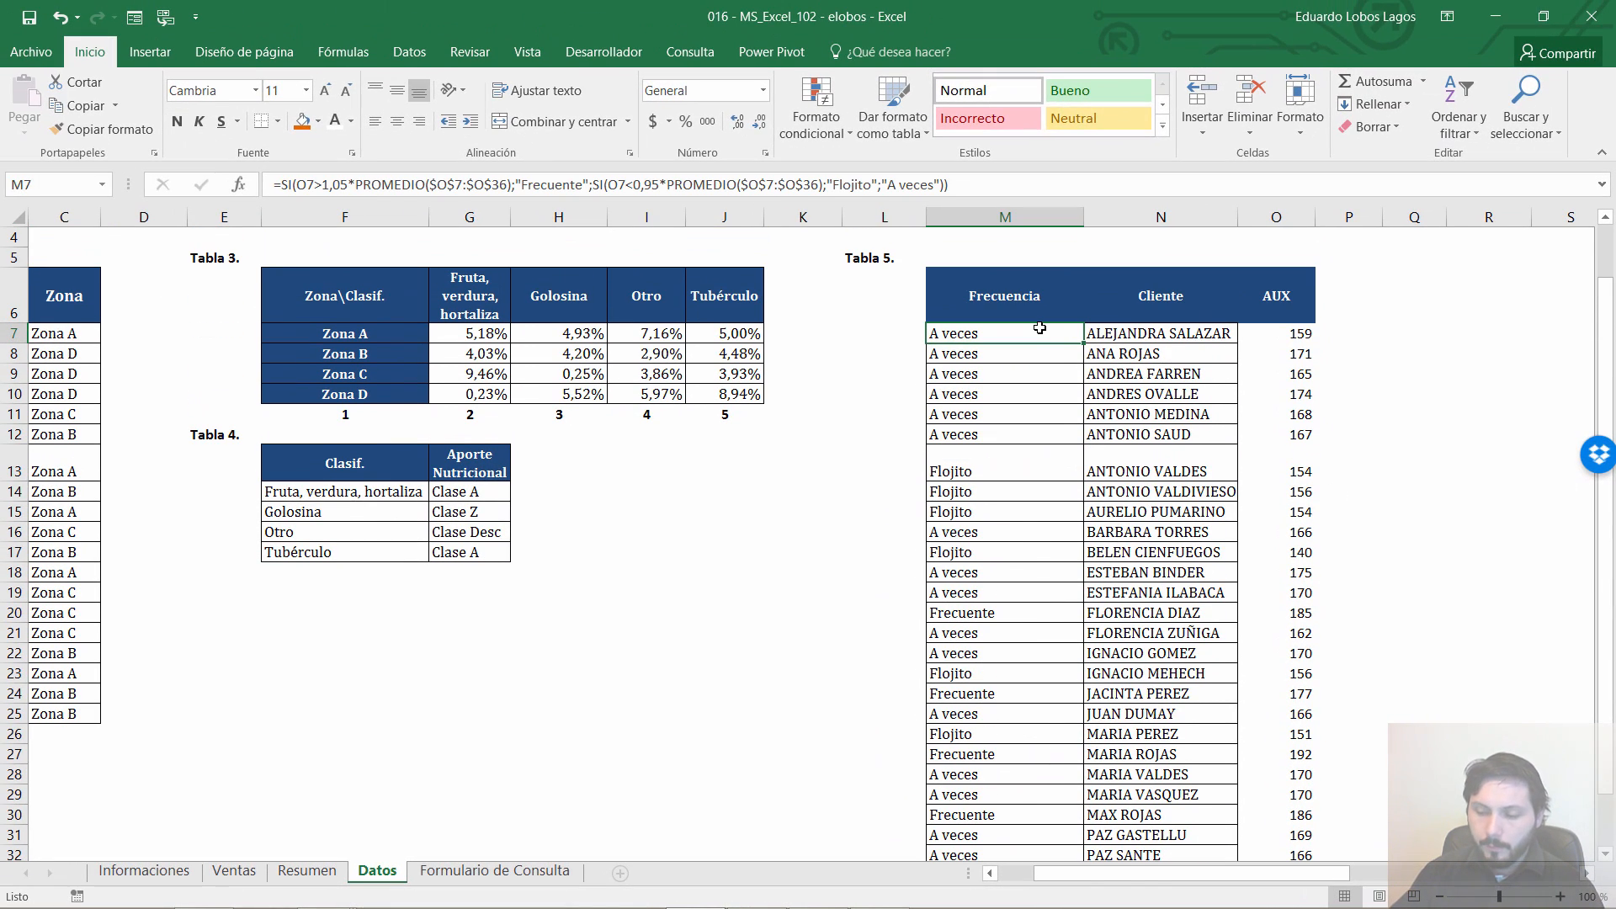
# Compare the Cliente and Frecuencia columns on the Ventas sheet with their order in Tabla 5 on the Datos sheet
pyautogui.hotkey('ctrl', 'pageup')
pyautogui.hotkey('ctrl', 'pageup')
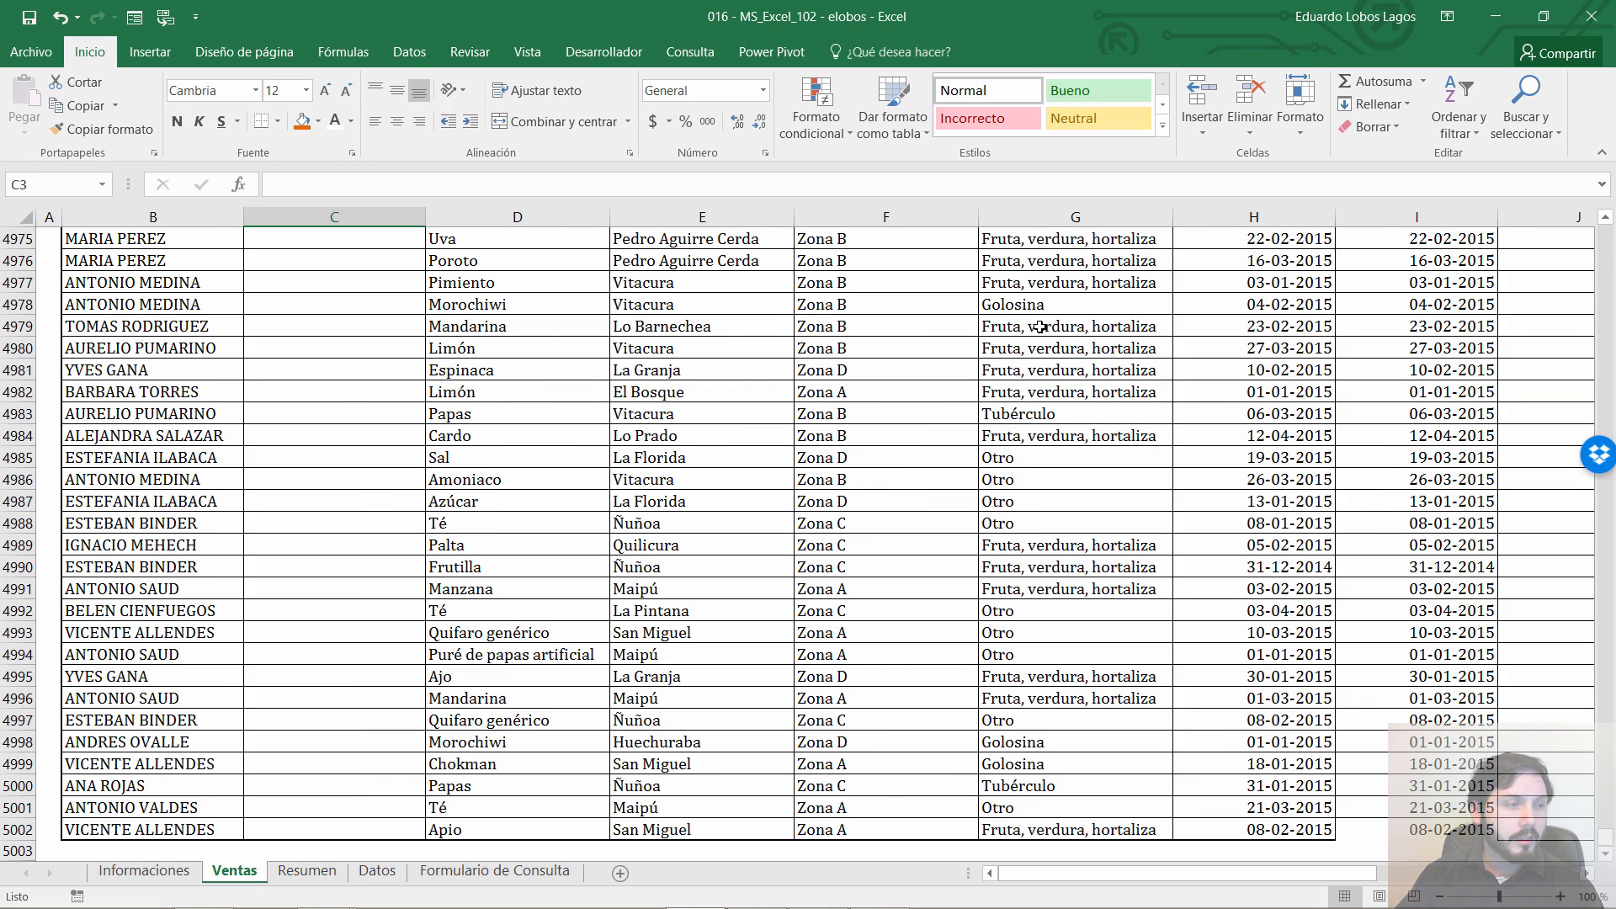
pyautogui.press('Down')
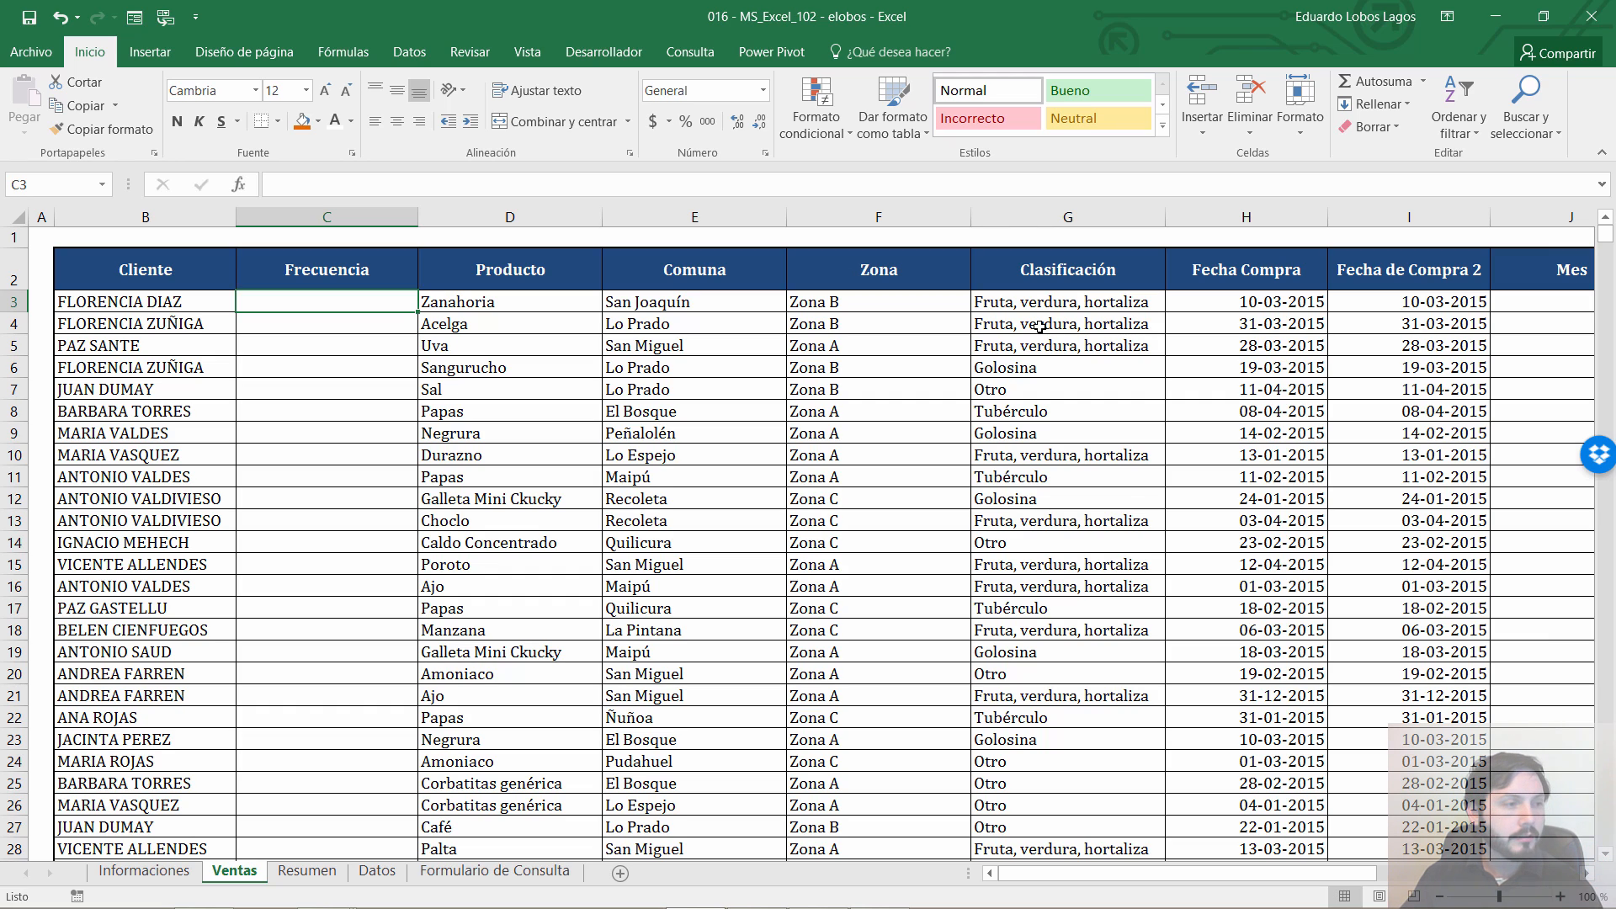
pyautogui.press('Left')
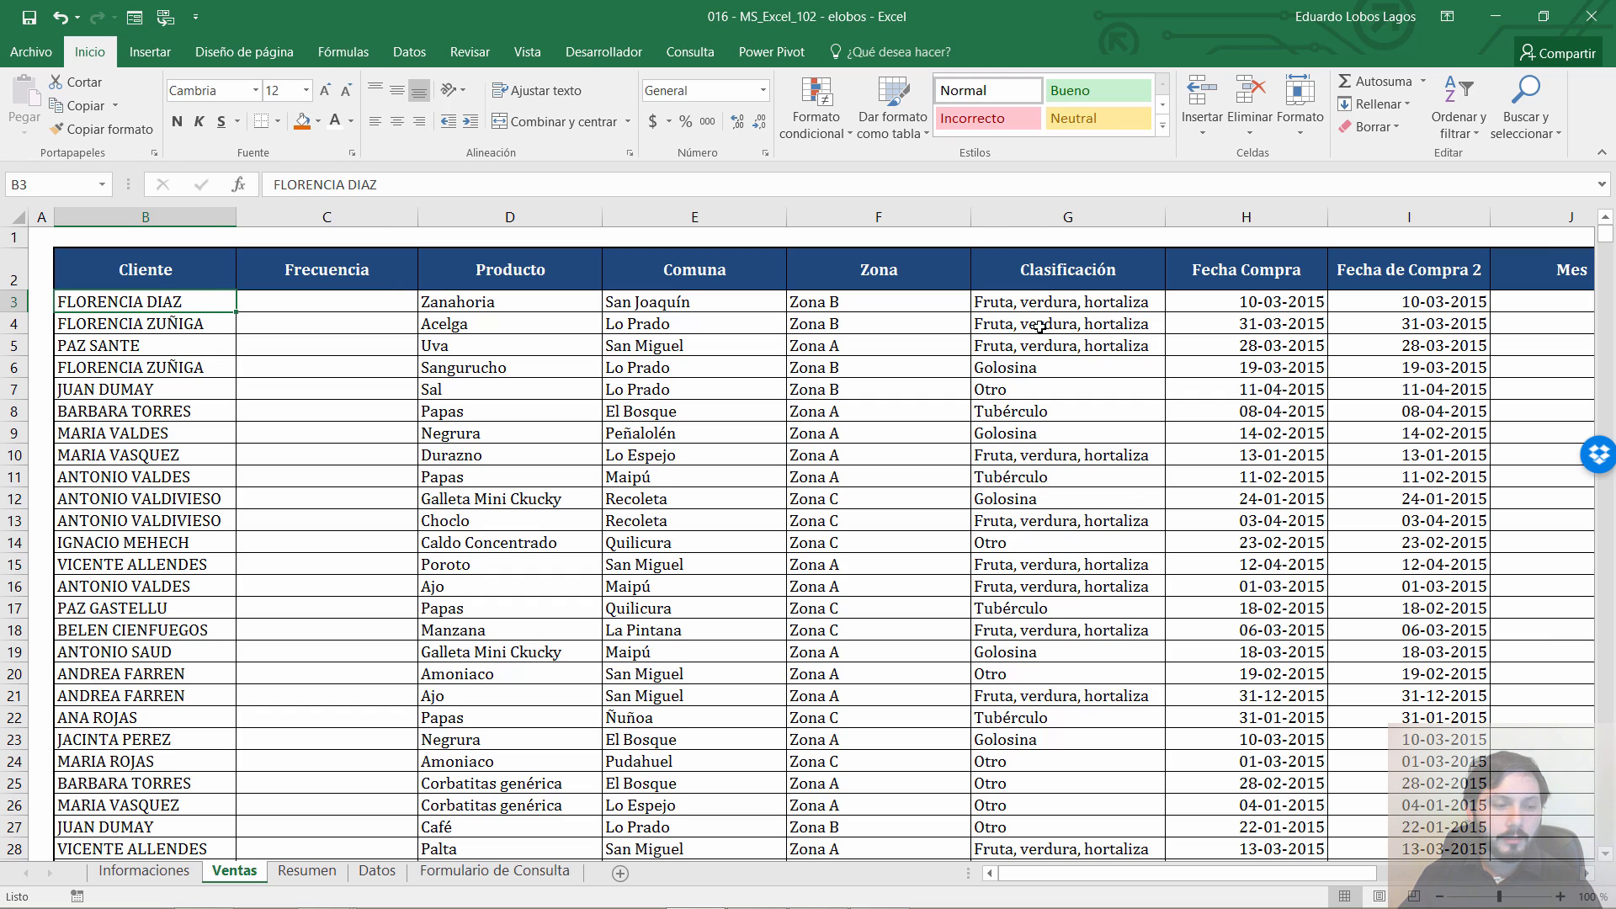
pyautogui.hotkey('ctrl', 'pagedown')
pyautogui.hotkey('ctrl', 'pagedown')
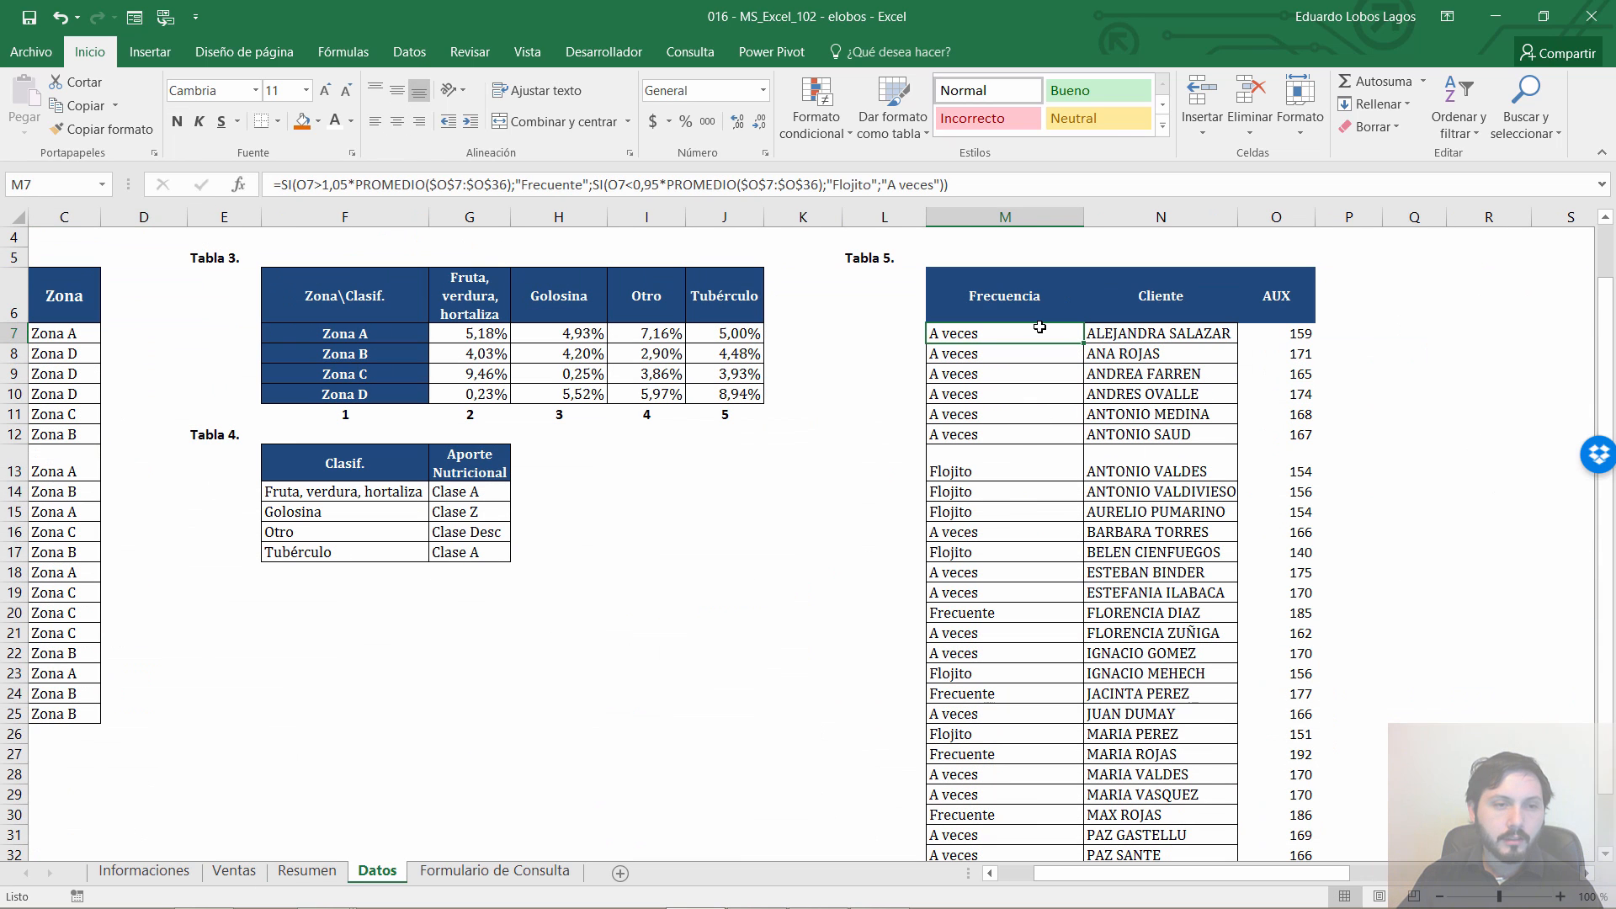
pyautogui.press('Up')
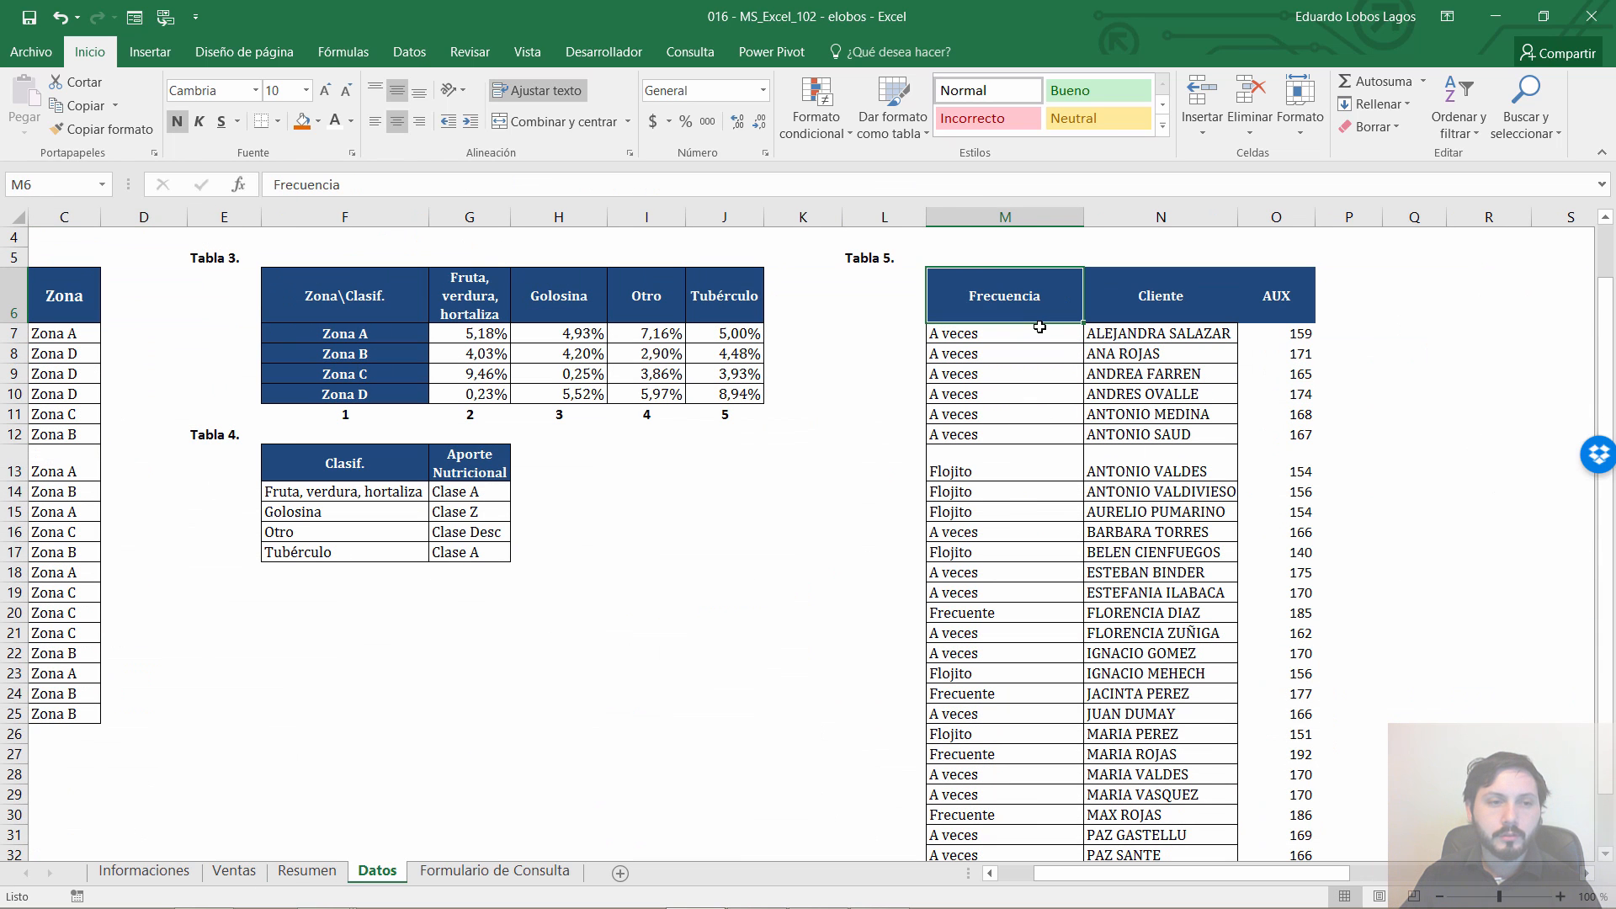
pyautogui.press('Down')
pyautogui.press('Right')
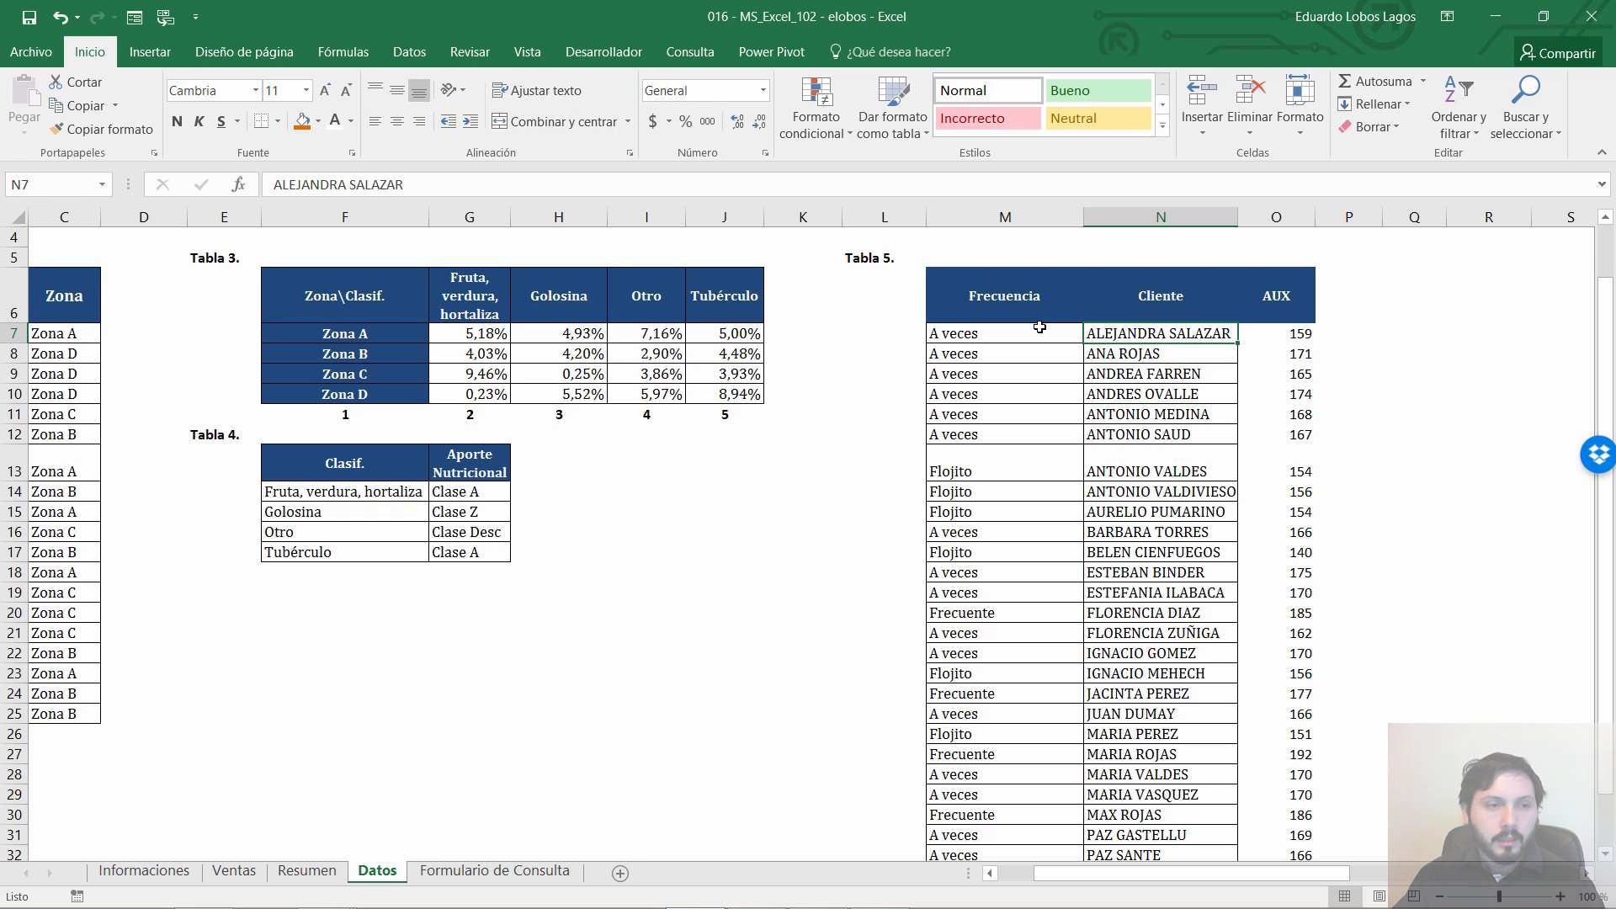
# In cell C3 of the Ventas sheet, start an INDICE formula with the absolute range Datos!$M$7:$M$36 as its matrix
pyautogui.hotkey('ctrl', 'pageup')
pyautogui.hotkey('ctrl', 'pageup')
pyautogui.press('Right')
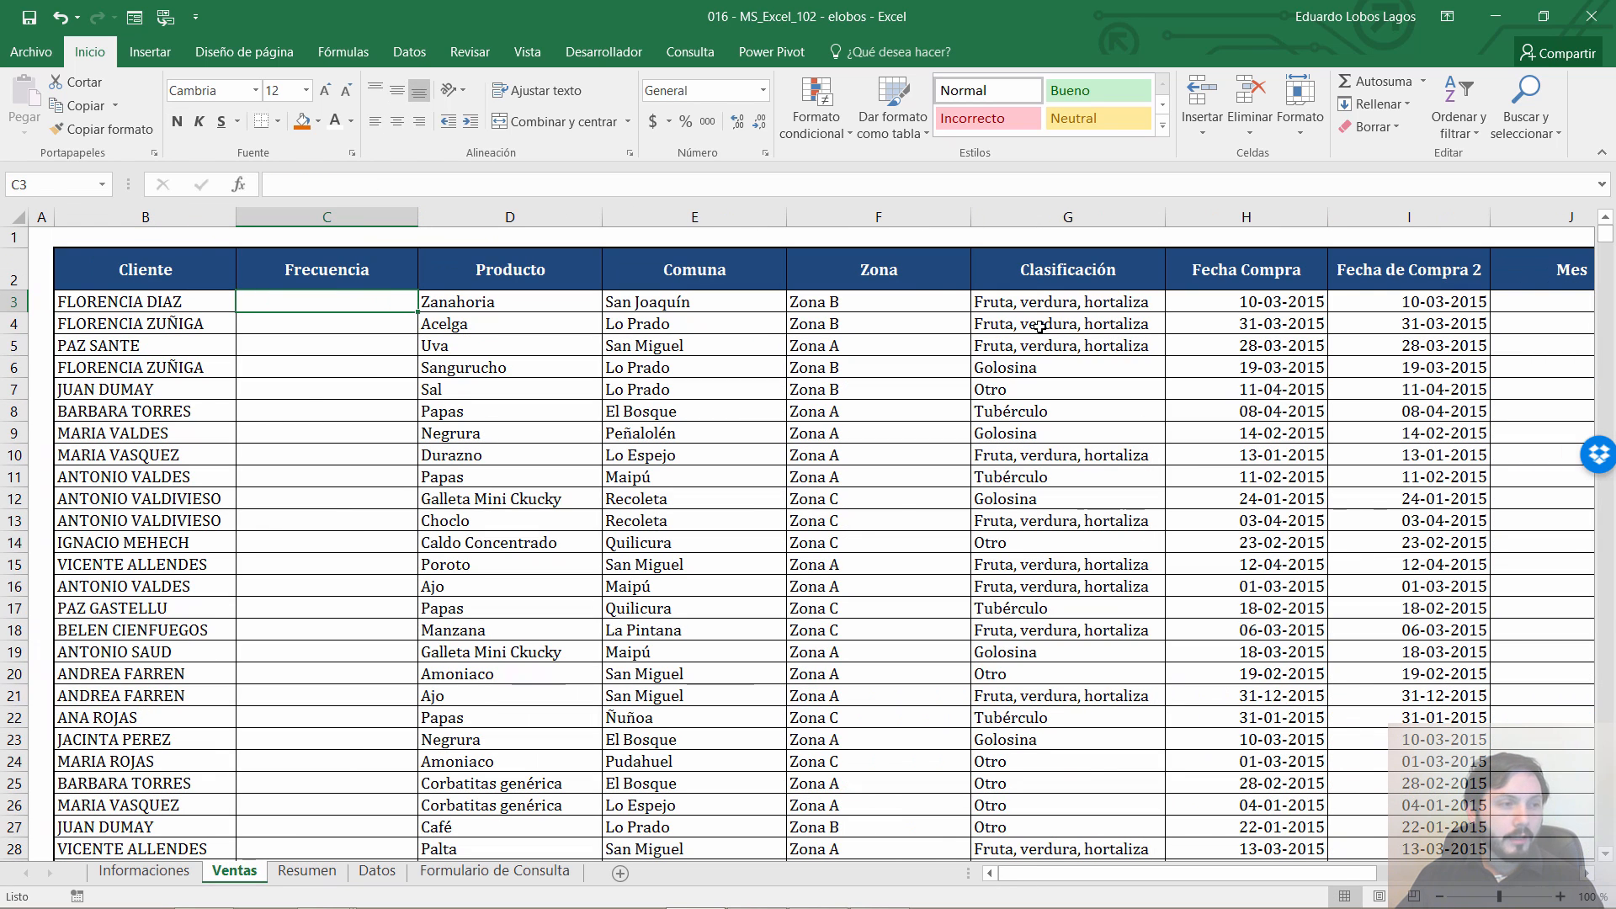
pyautogui.write('=')
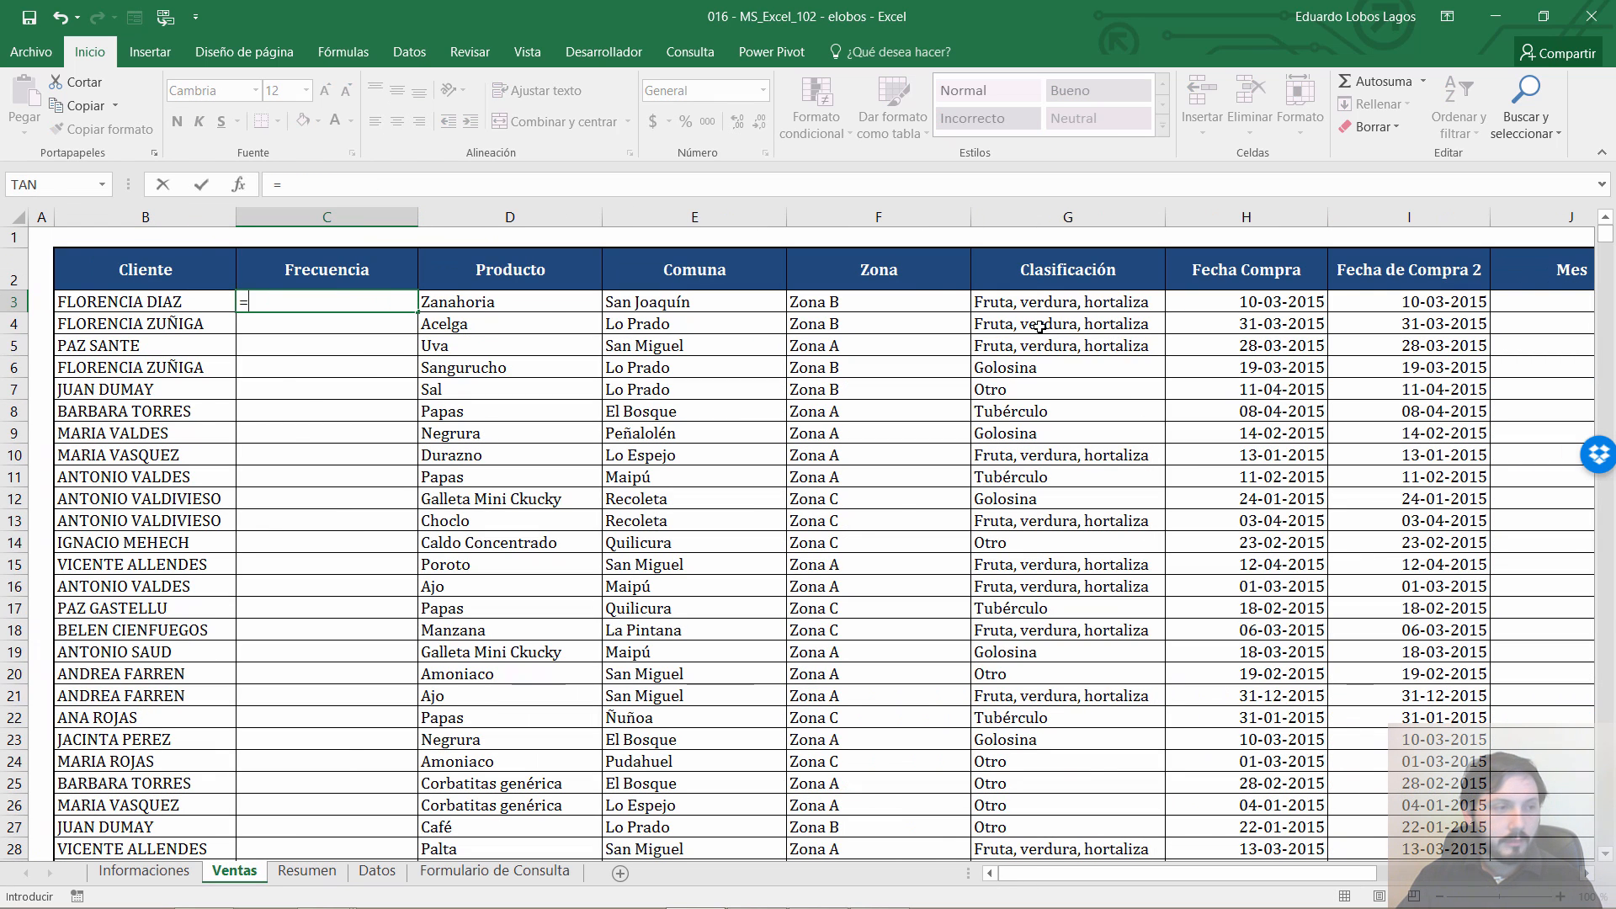
pyautogui.write('indi')
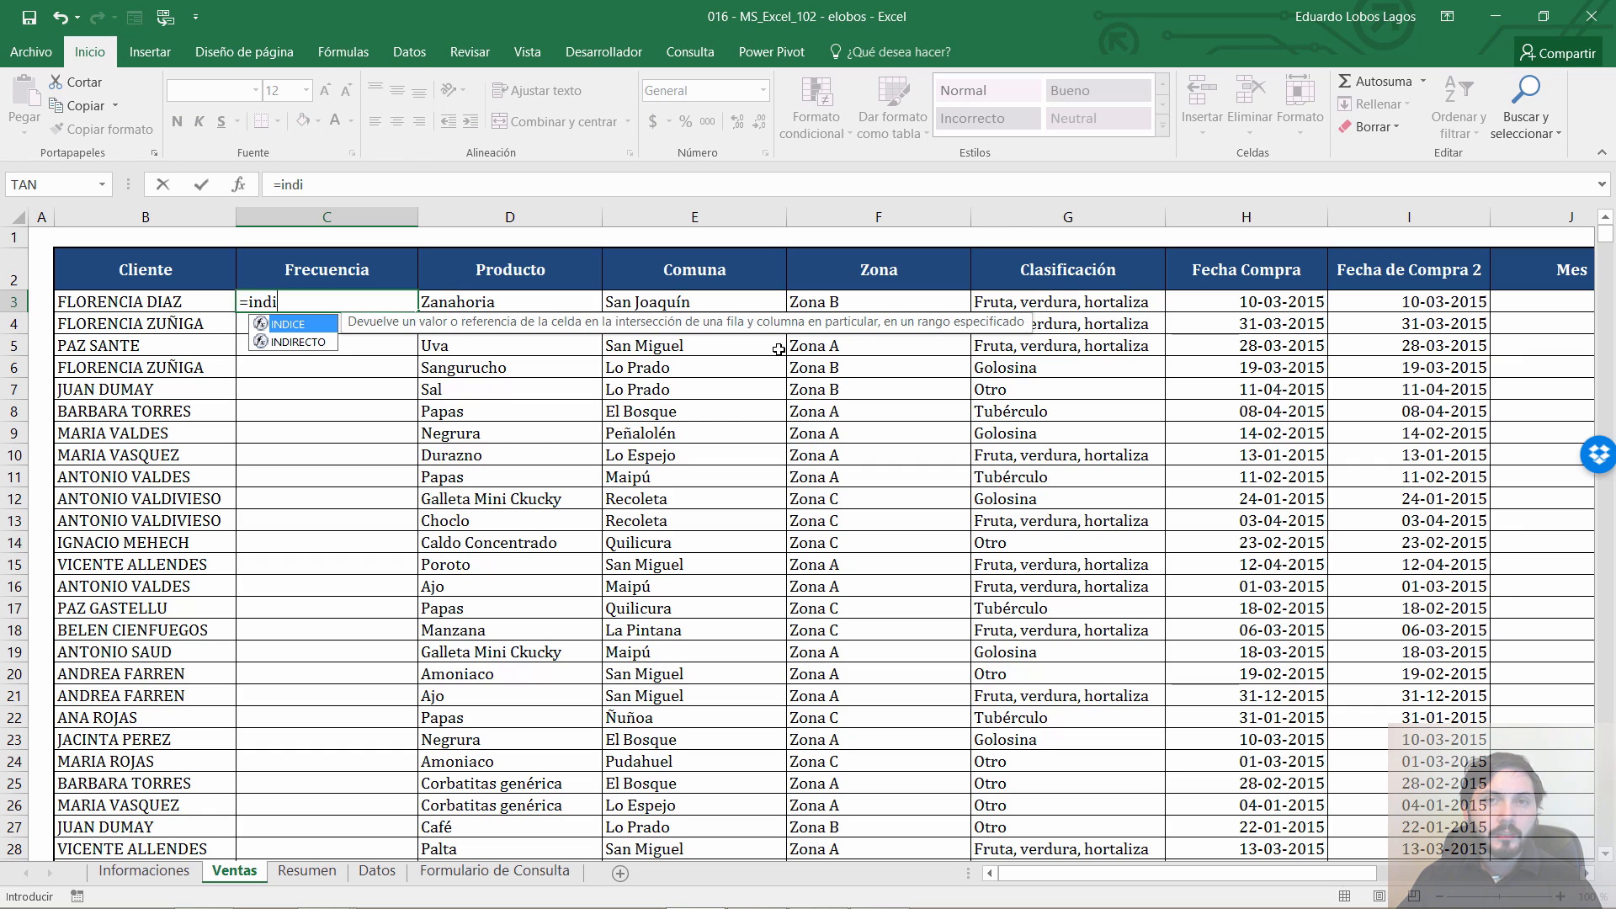
pyautogui.press('Tab')
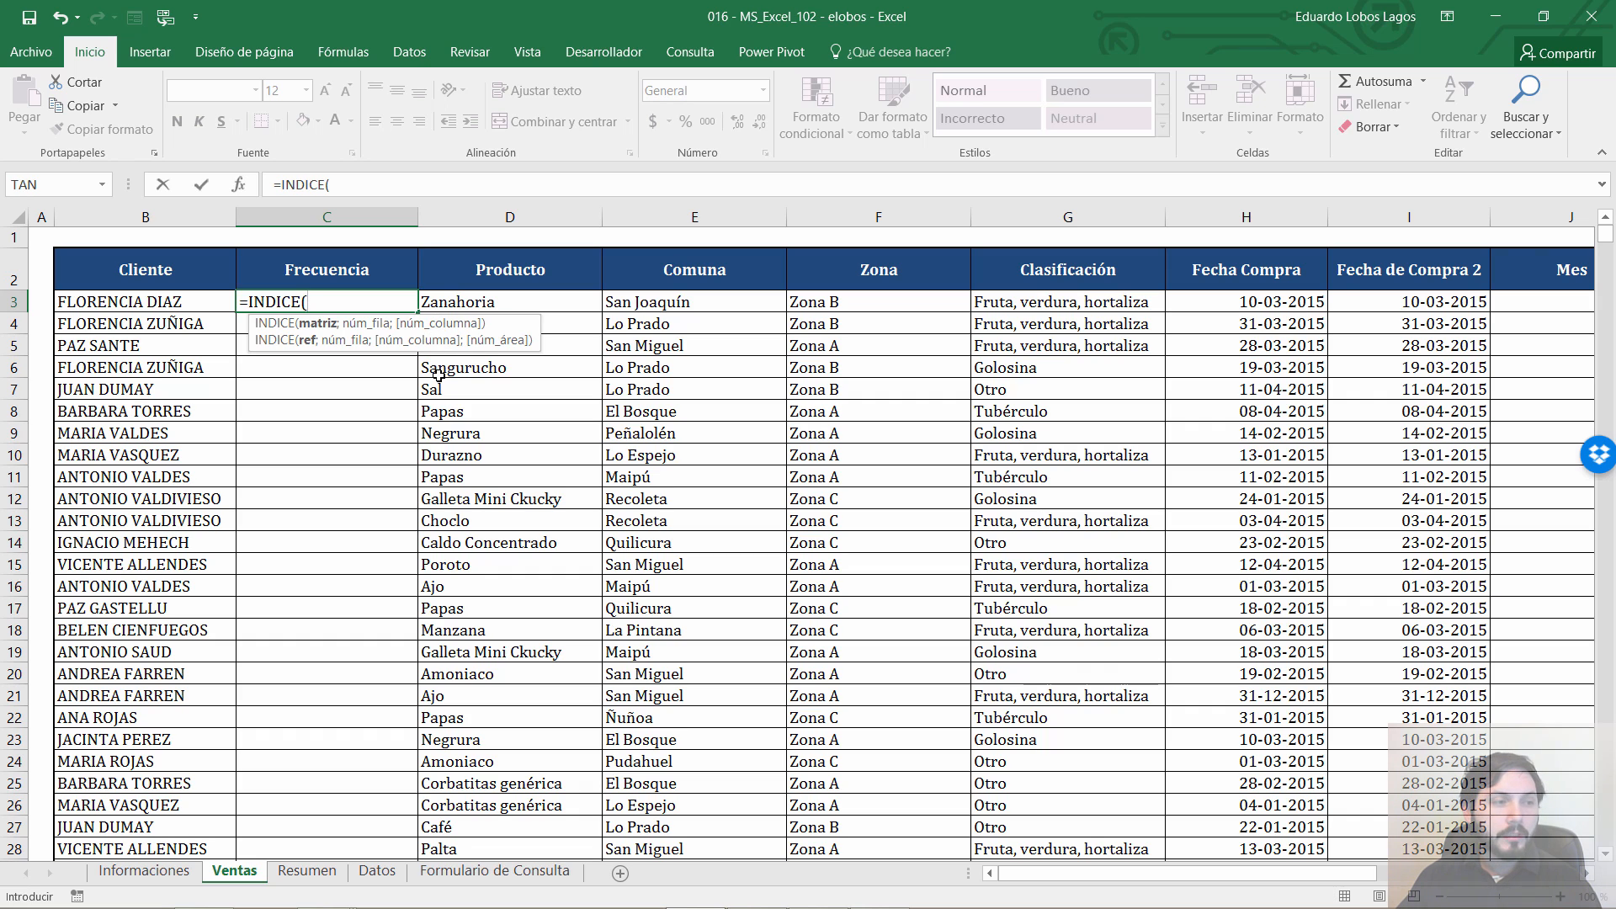
pyautogui.hotkey('ctrl', 'pagedown')
pyautogui.hotkey('ctrl', 'pagedown')
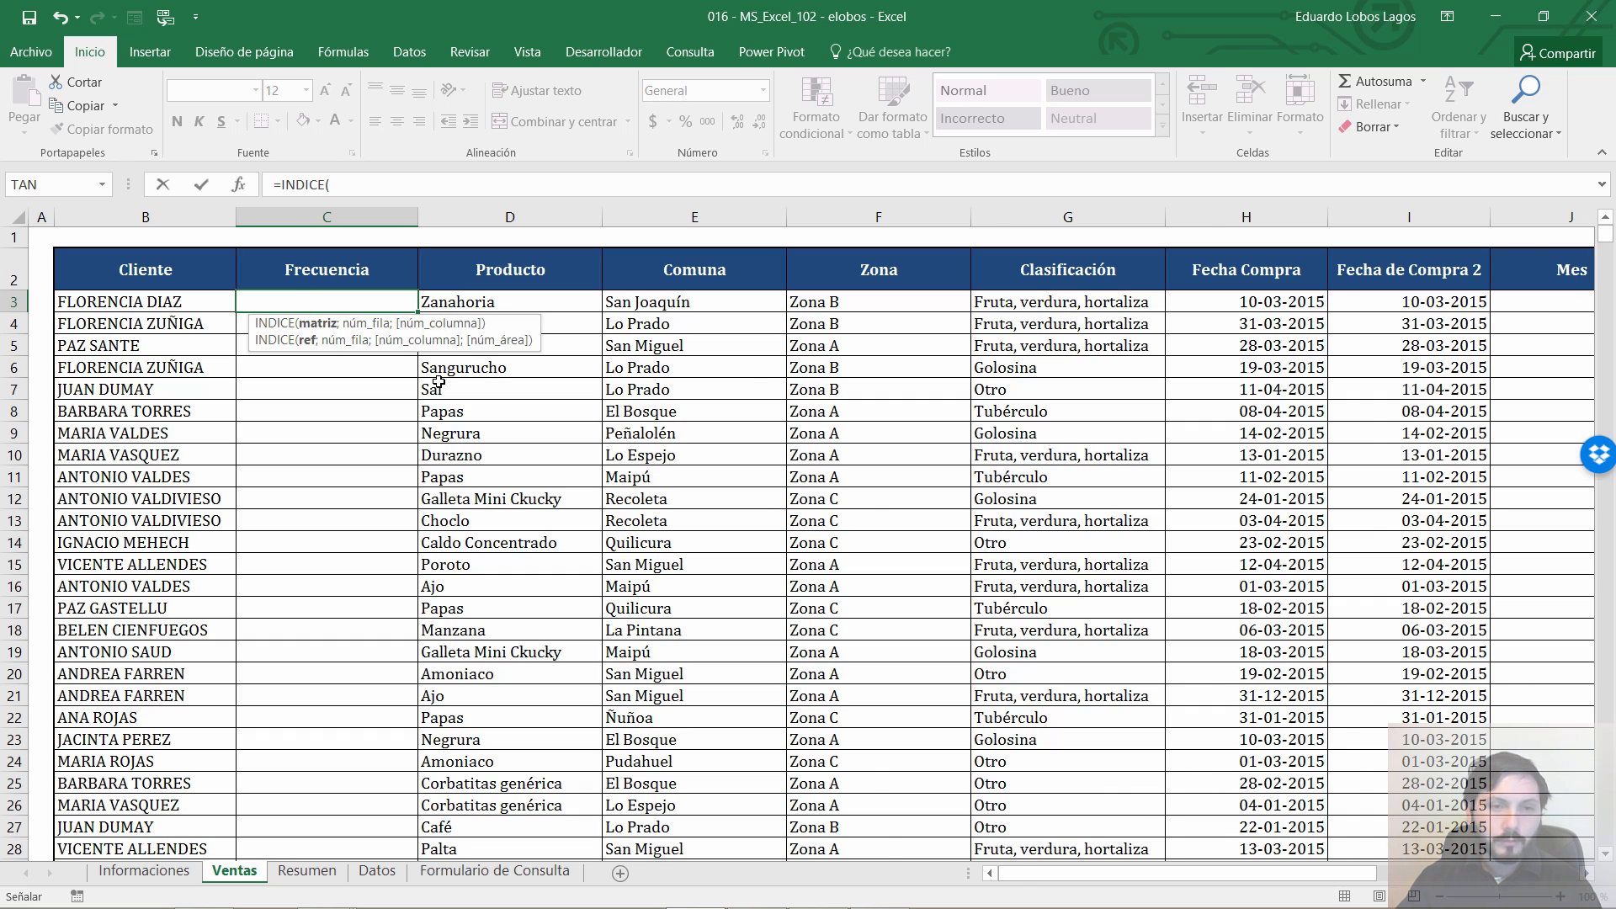
pyautogui.click(968, 334)
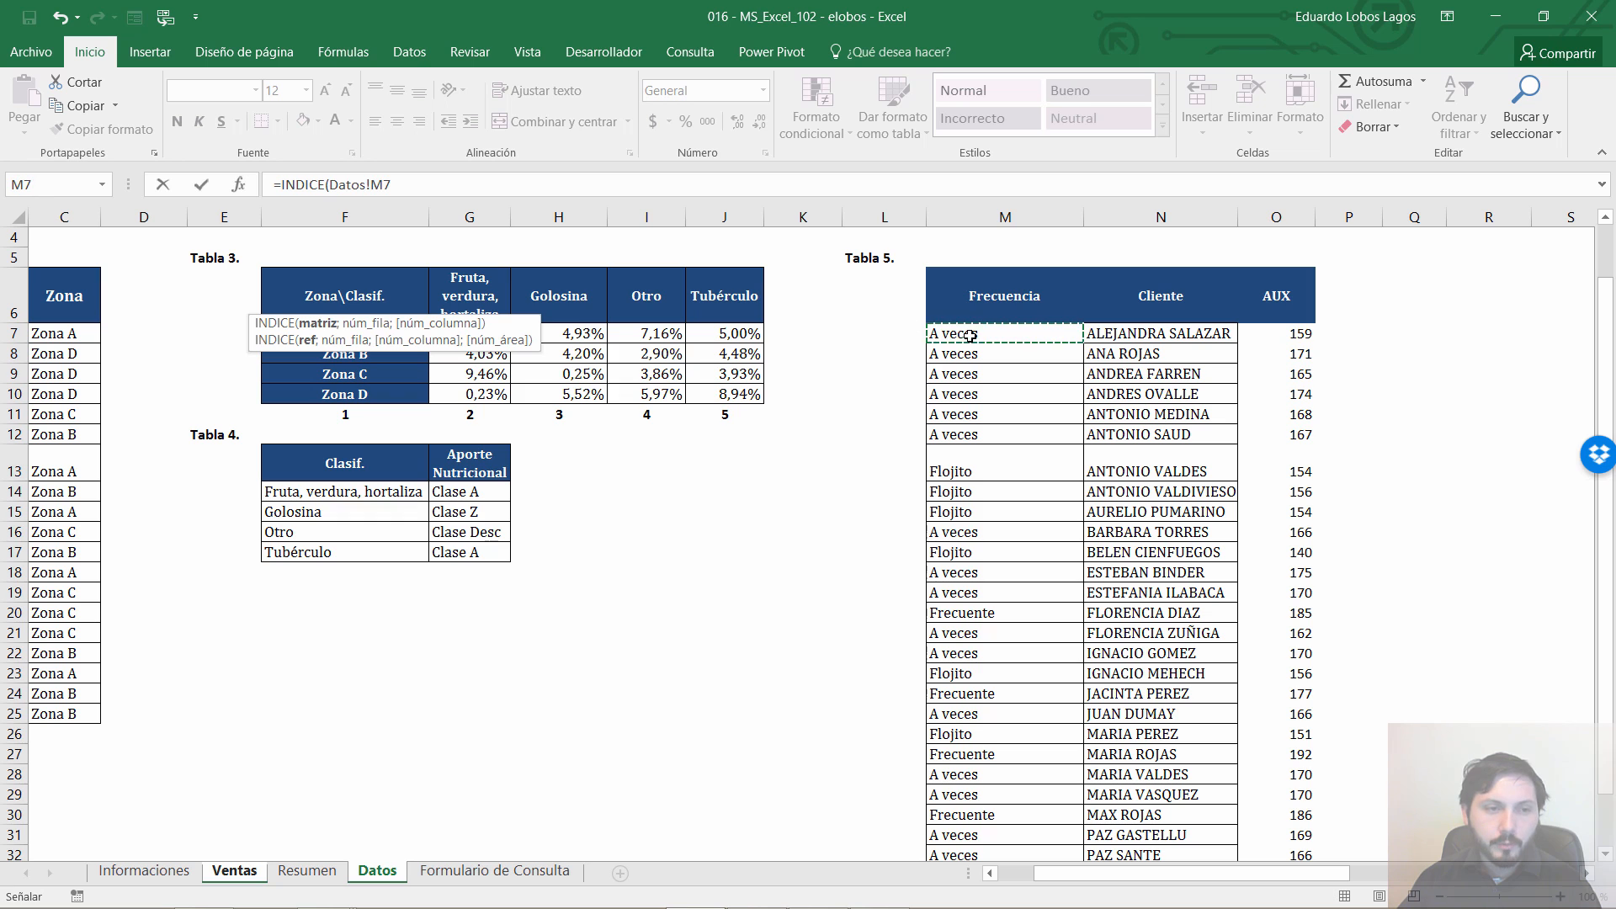
pyautogui.hotkey('ctrl', 'shift', 'Down')
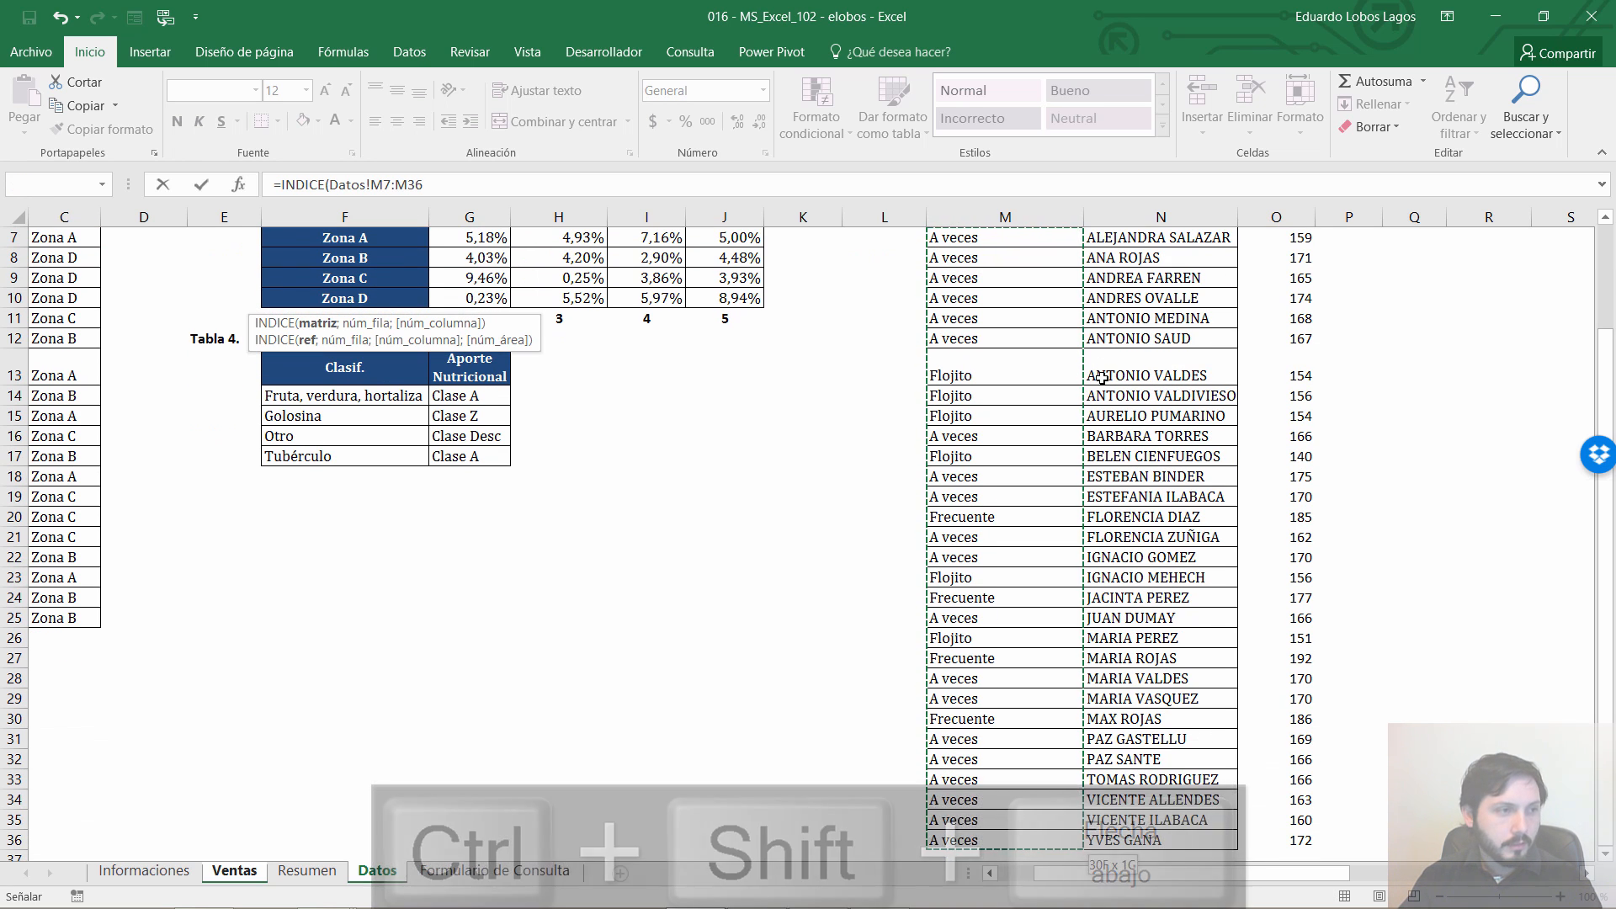
pyautogui.press('F4')
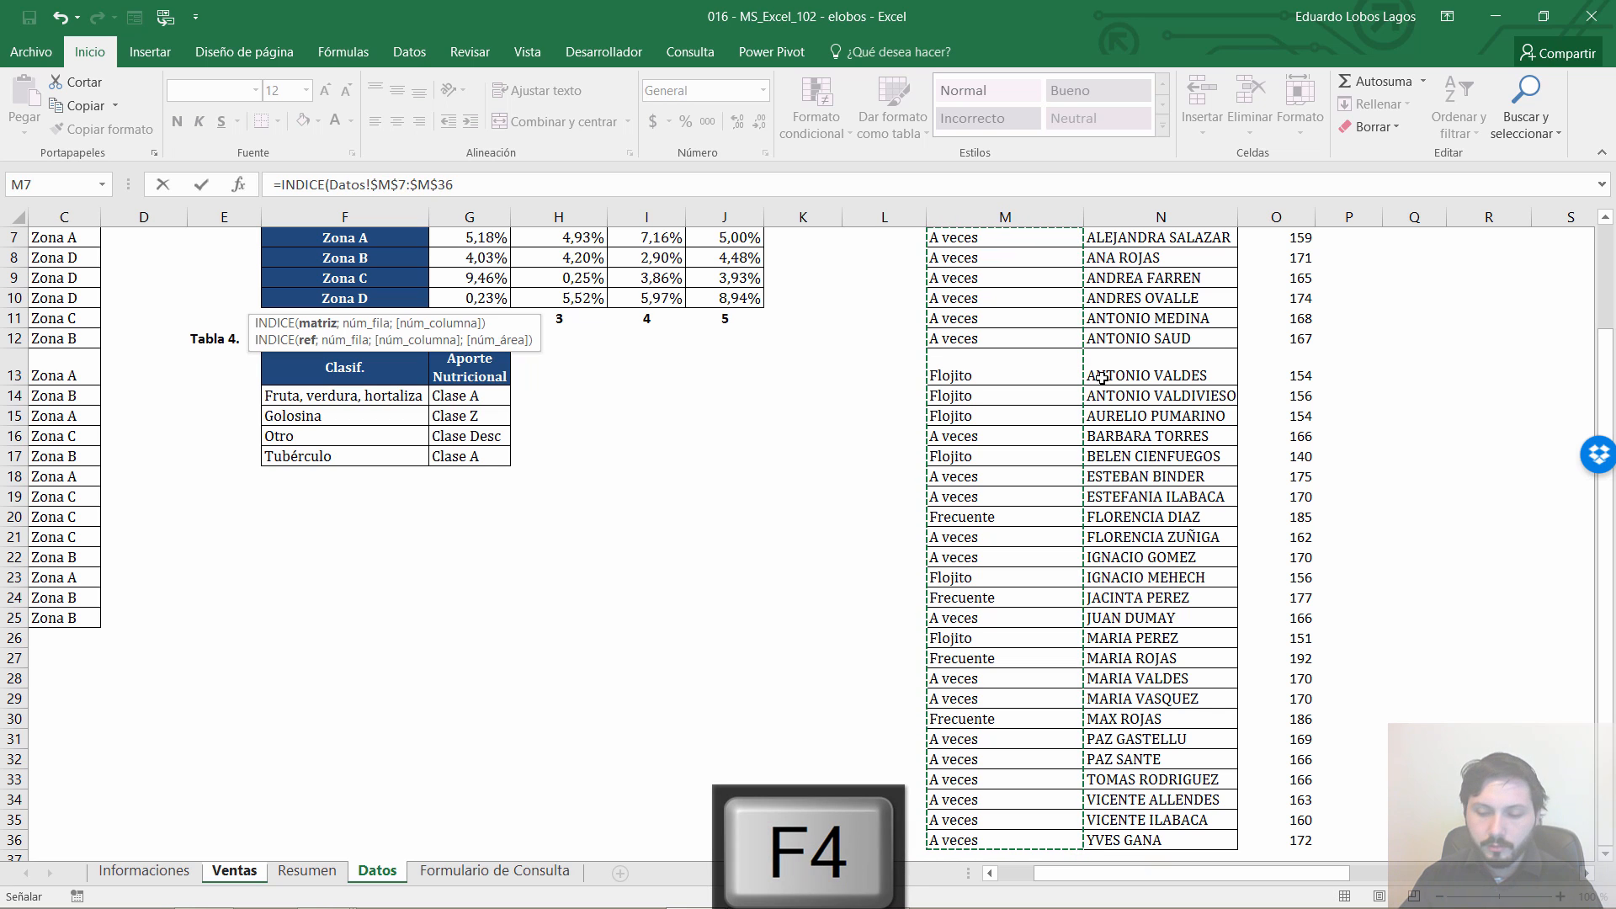
pyautogui.write(';')
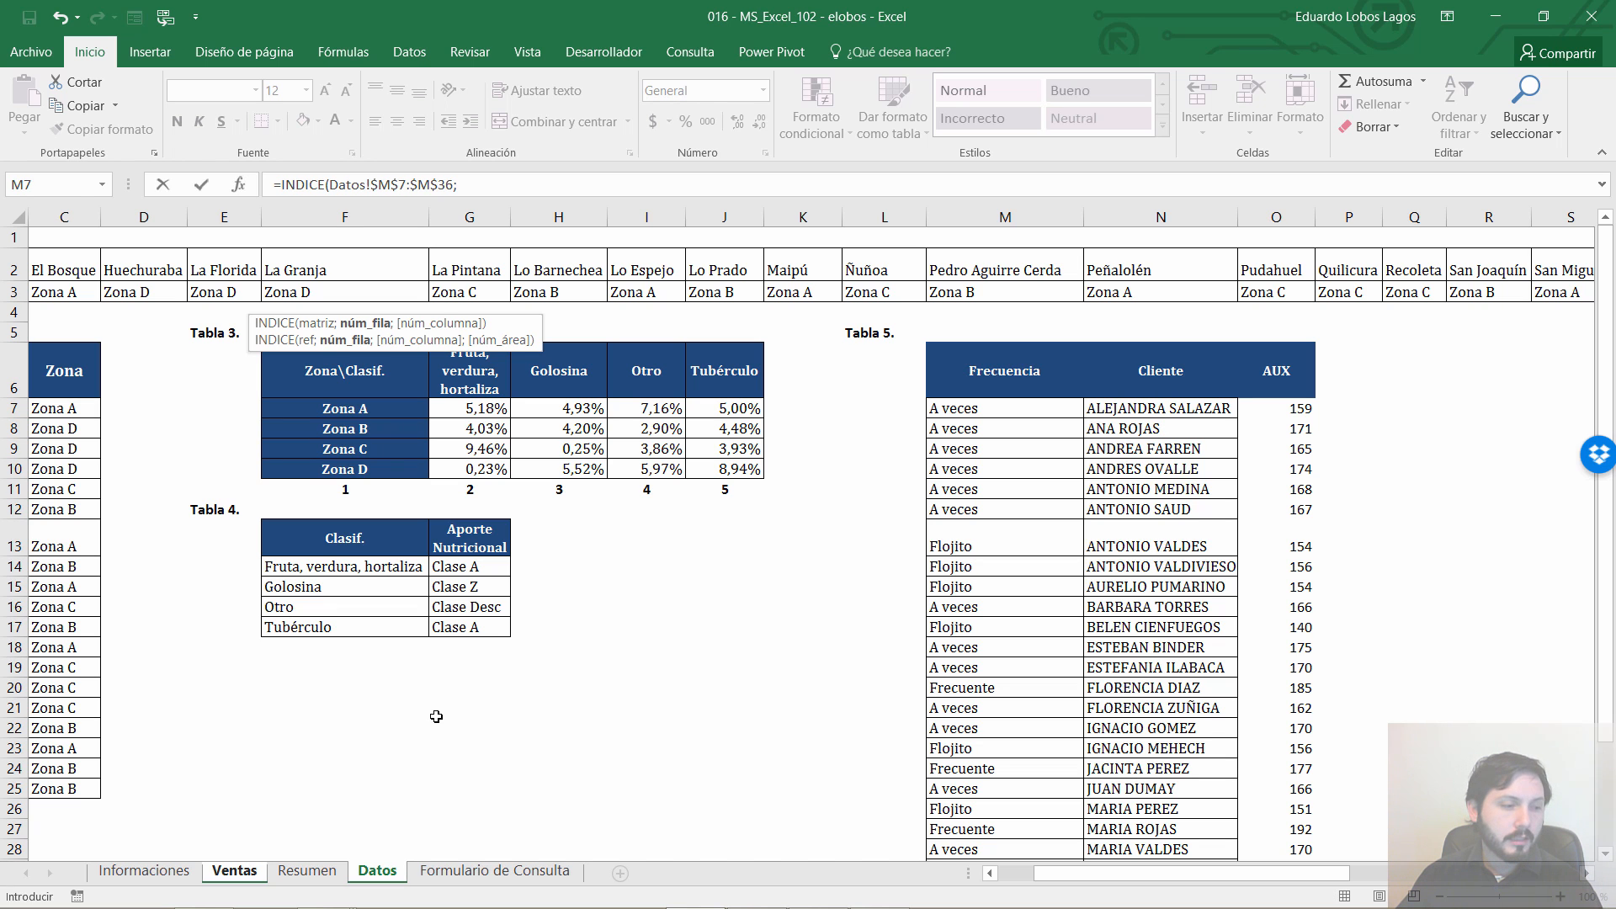
pyautogui.click(243, 872)
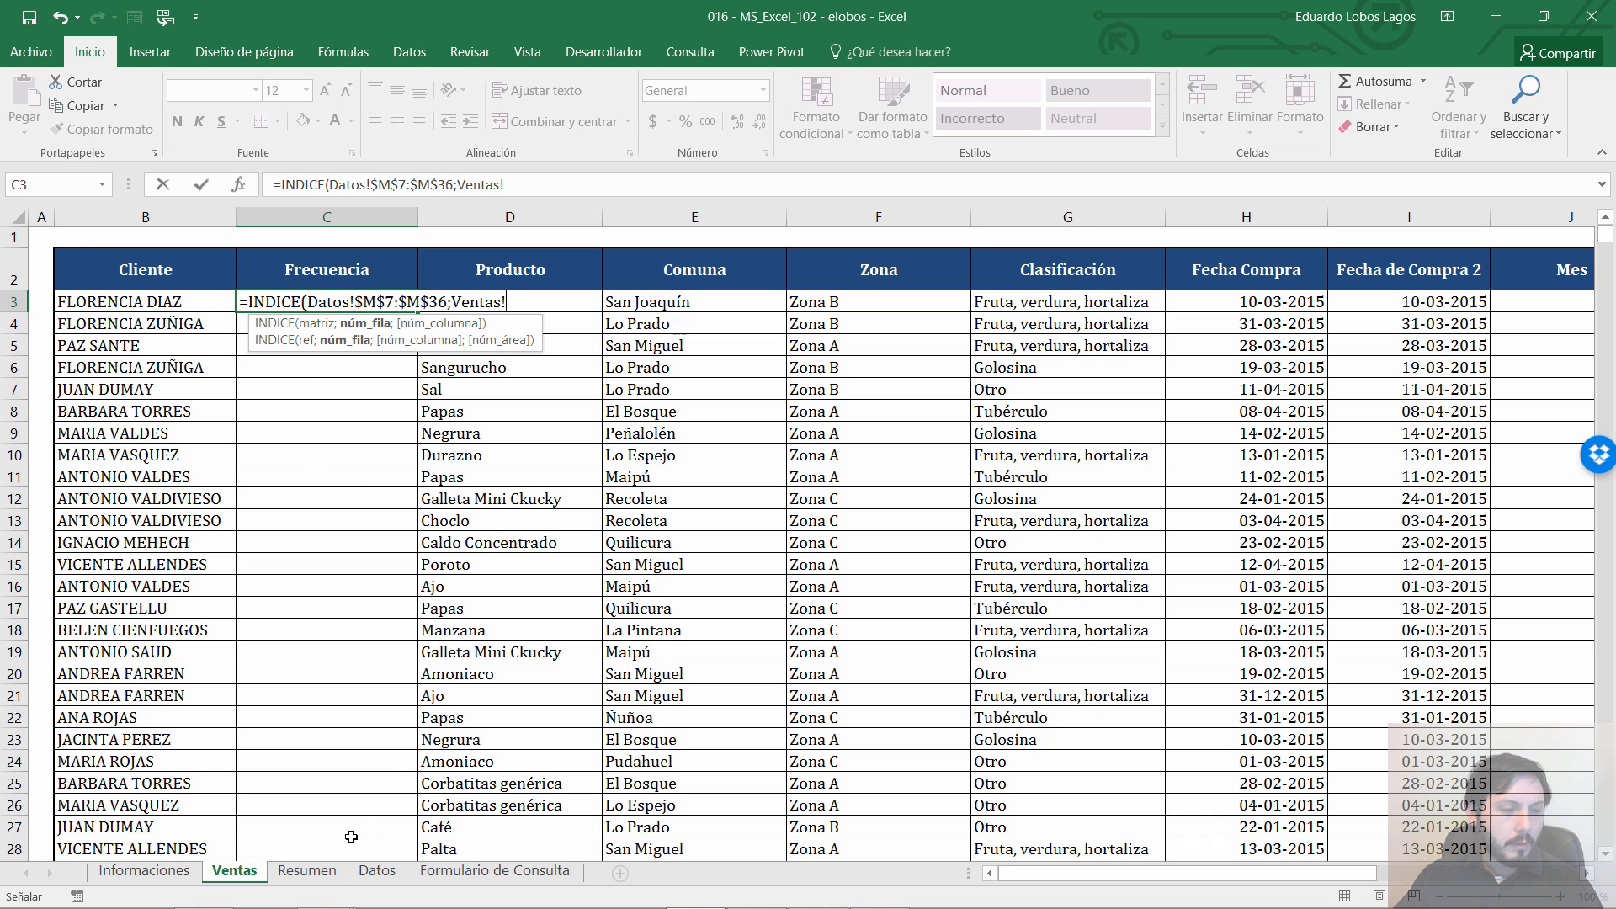
pyautogui.click(373, 875)
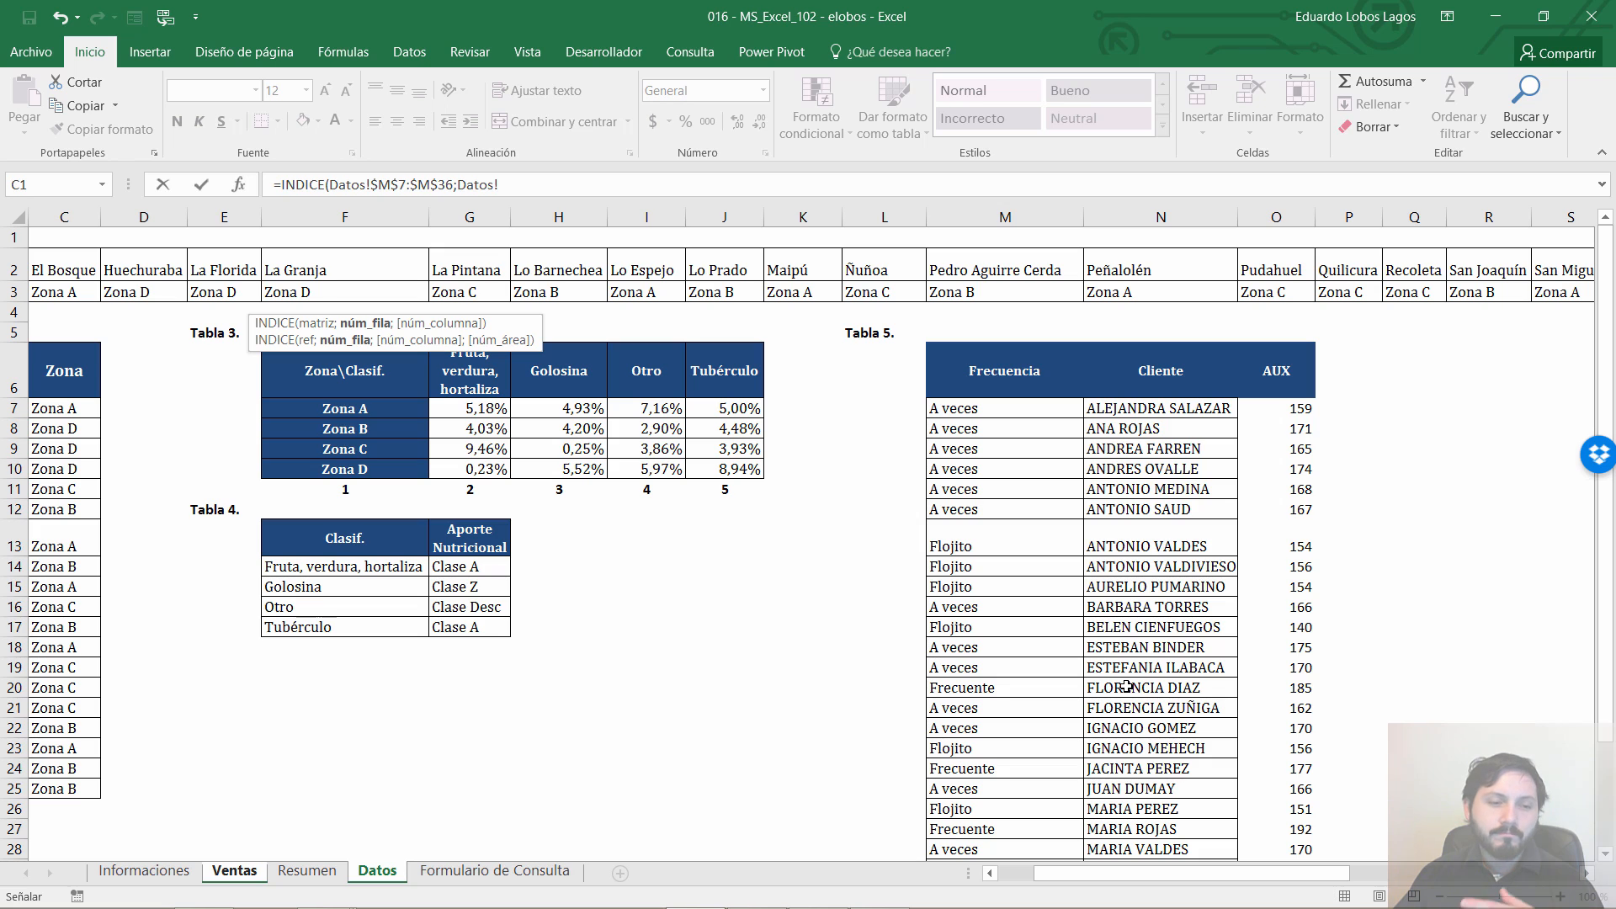
pyautogui.click(358, 186)
pyautogui.moveTo(330, 186); pyautogui.dragTo(453, 185)
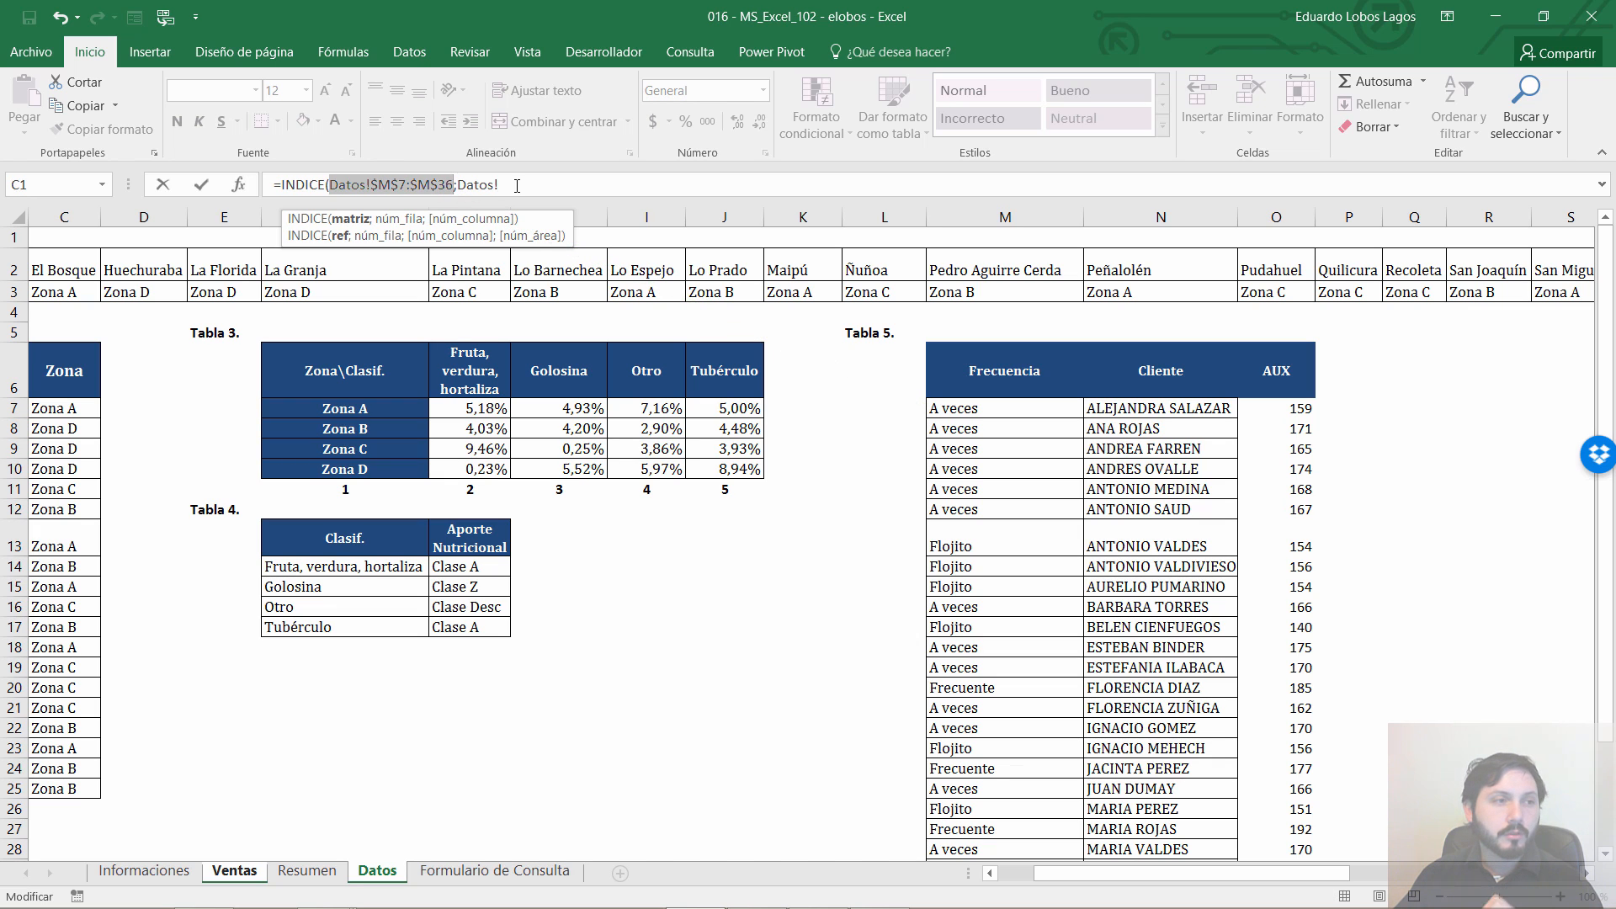
pyautogui.moveTo(517, 186); pyautogui.dragTo(471, 187)
pyautogui.press('BackSpace')
pyautogui.press('BackSpace')
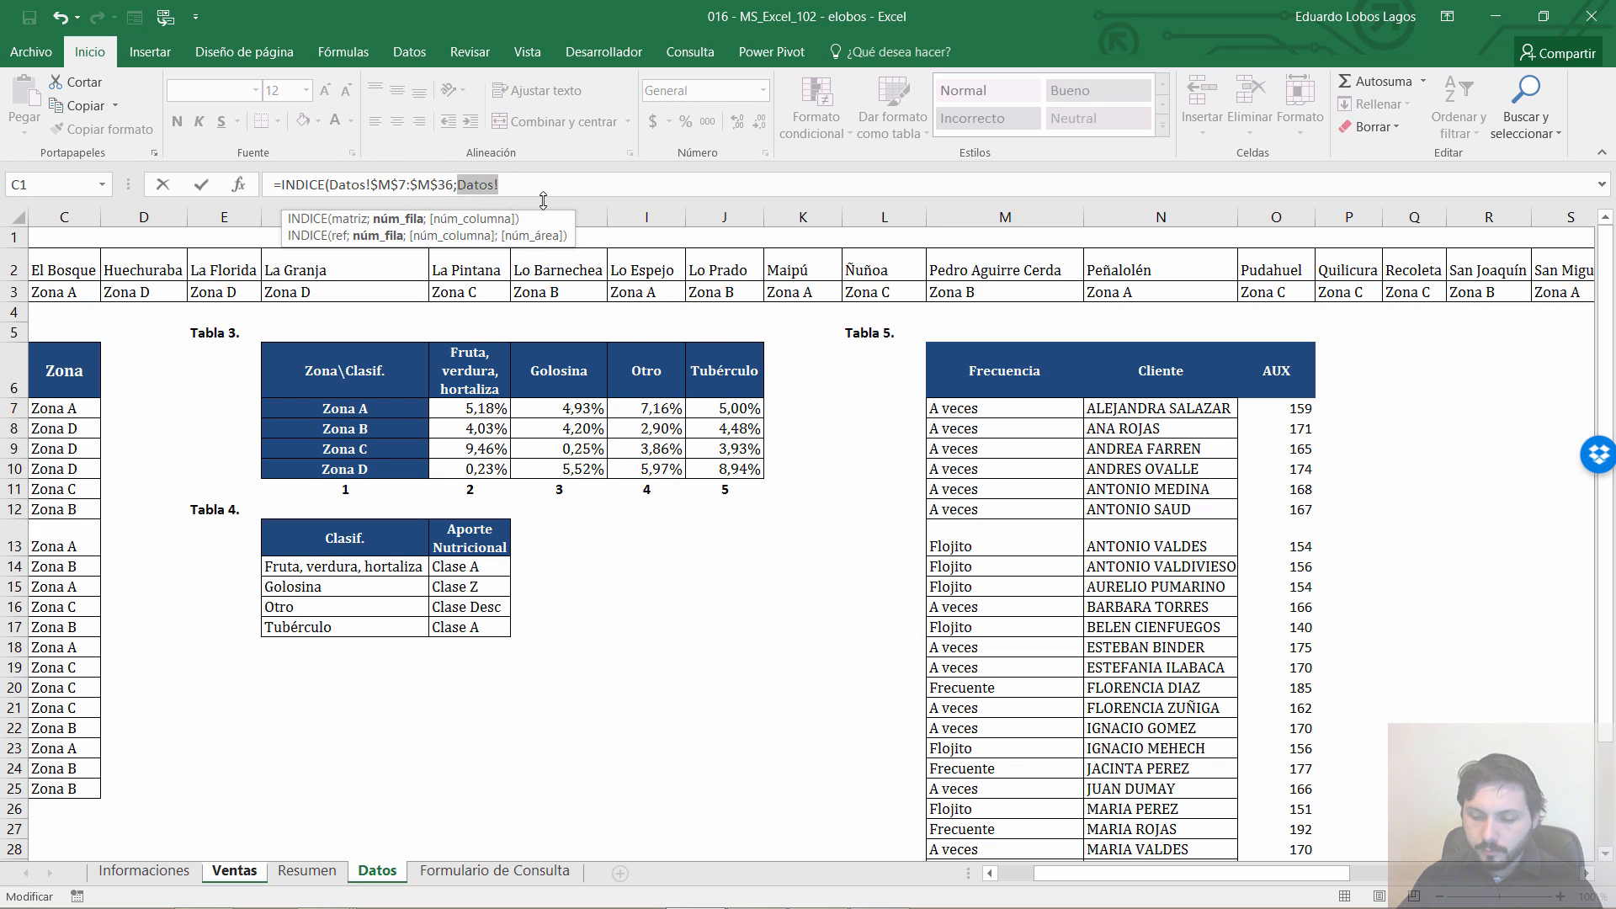
# Nest COINCIDIR as the INDICE row number, with the client in Ventas!B3 as the lookup value
pyautogui.write('coi')
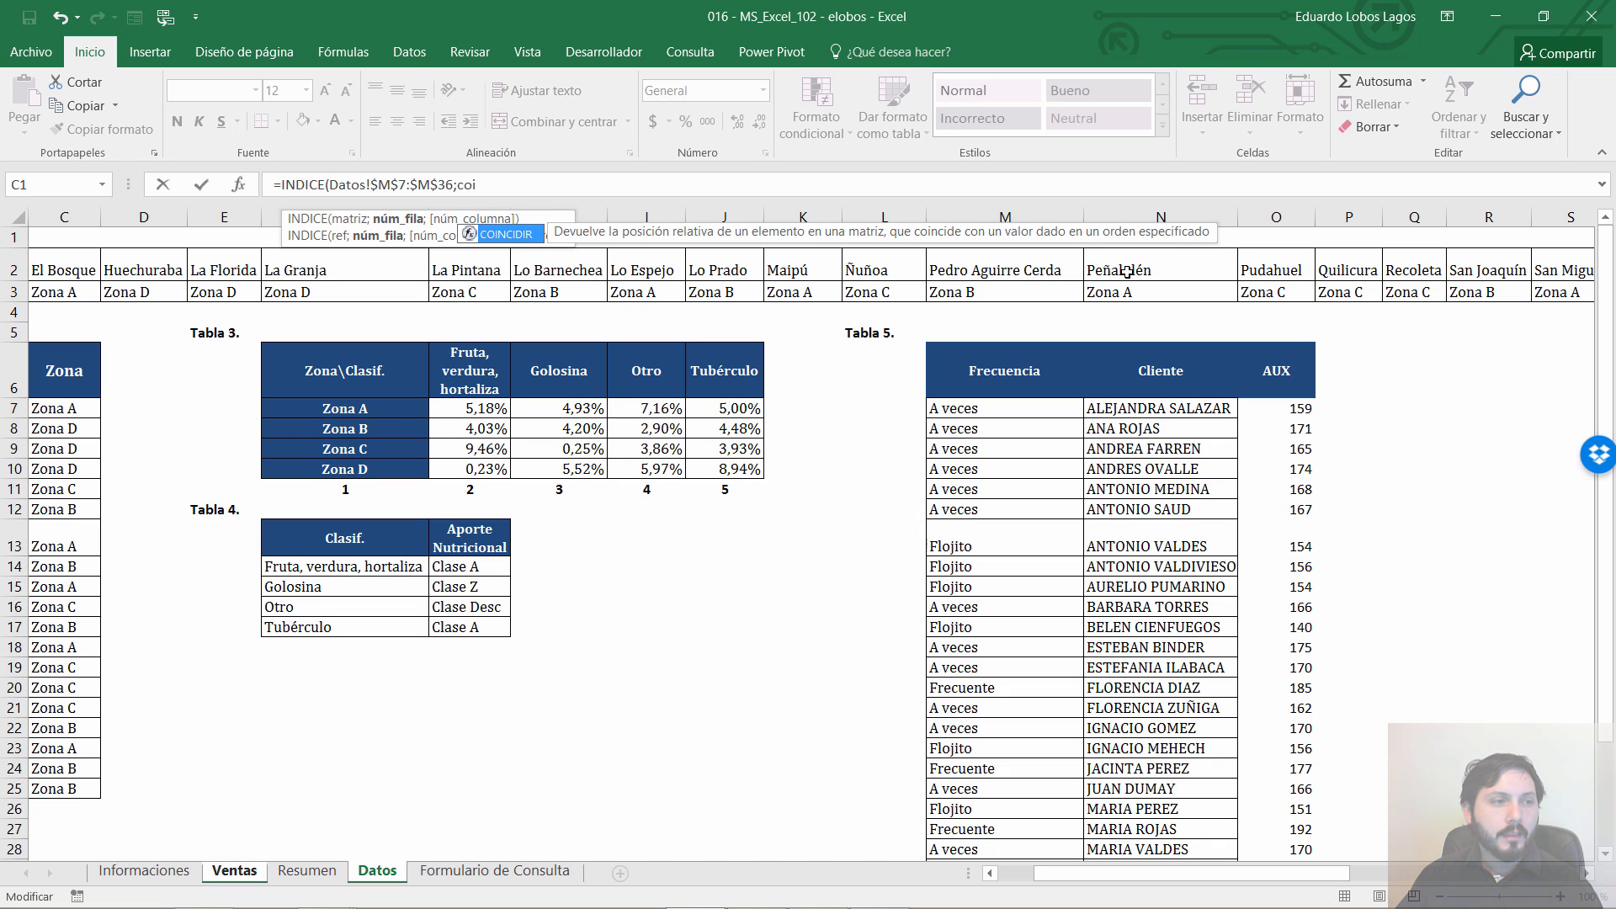
pyautogui.press('Tab')
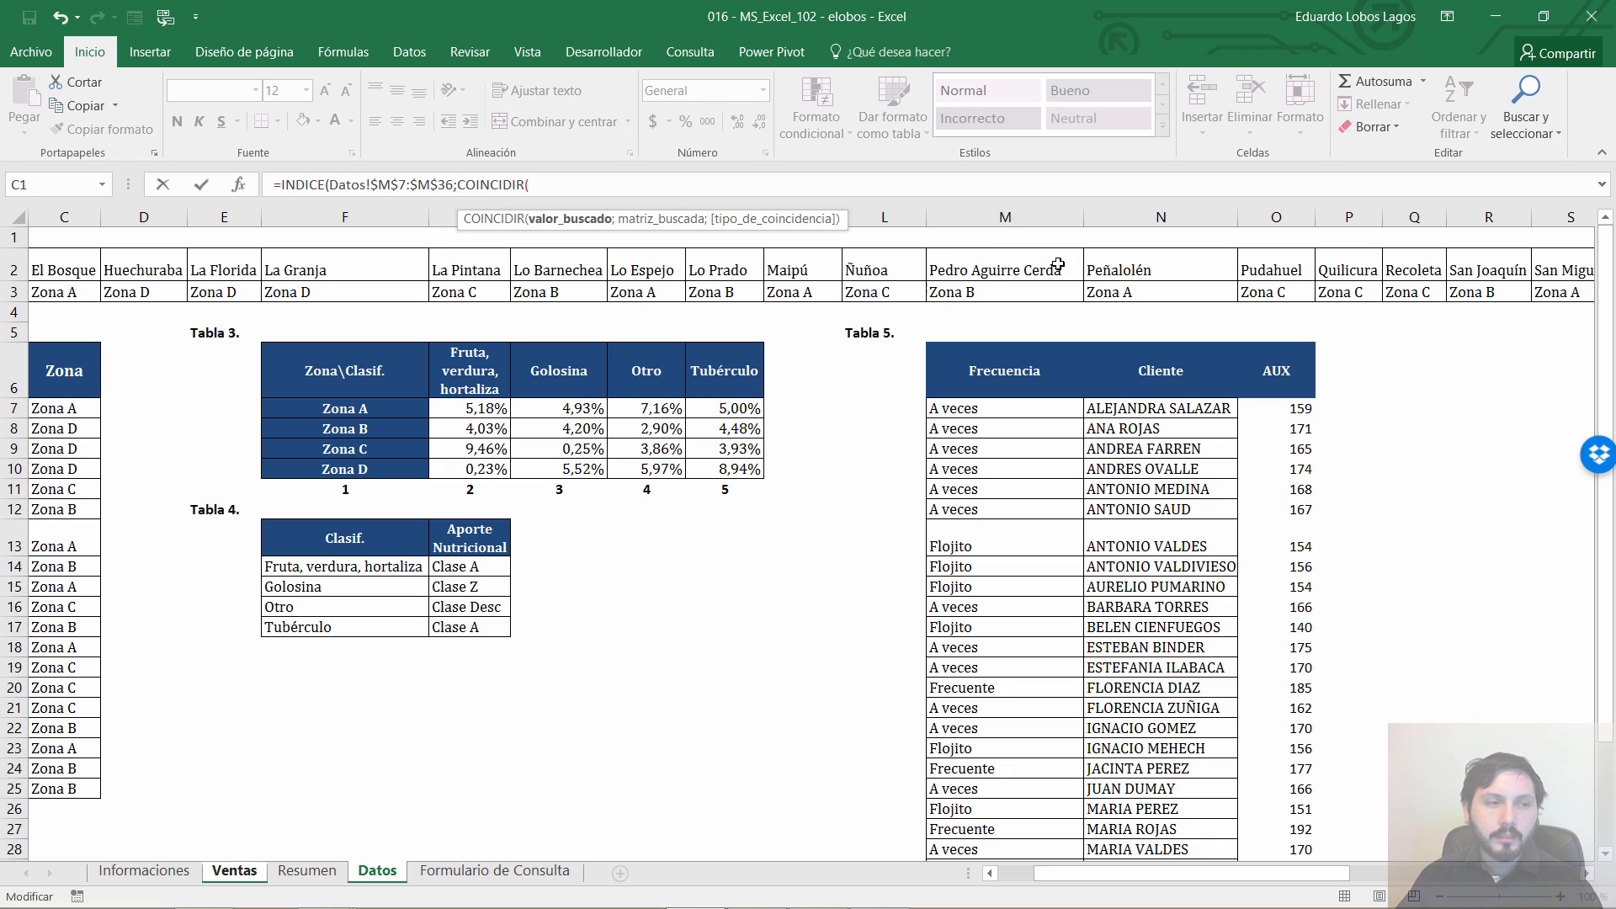
pyautogui.hotkey('ctrl', 'pageup')
pyautogui.hotkey('ctrl', 'pageup')
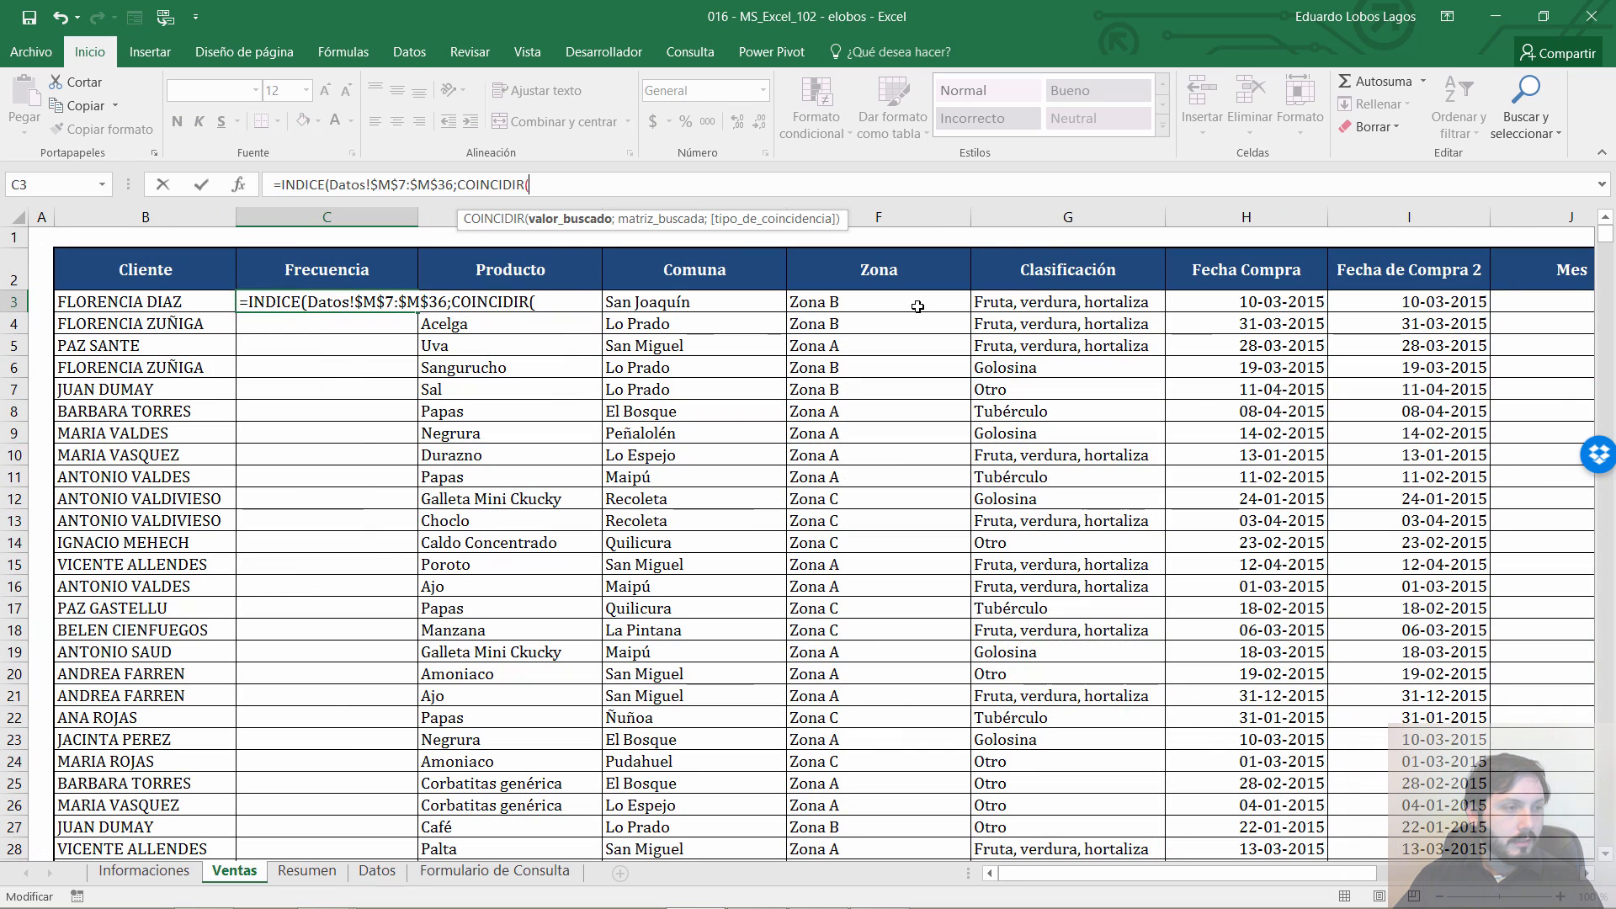
pyautogui.click(197, 305)
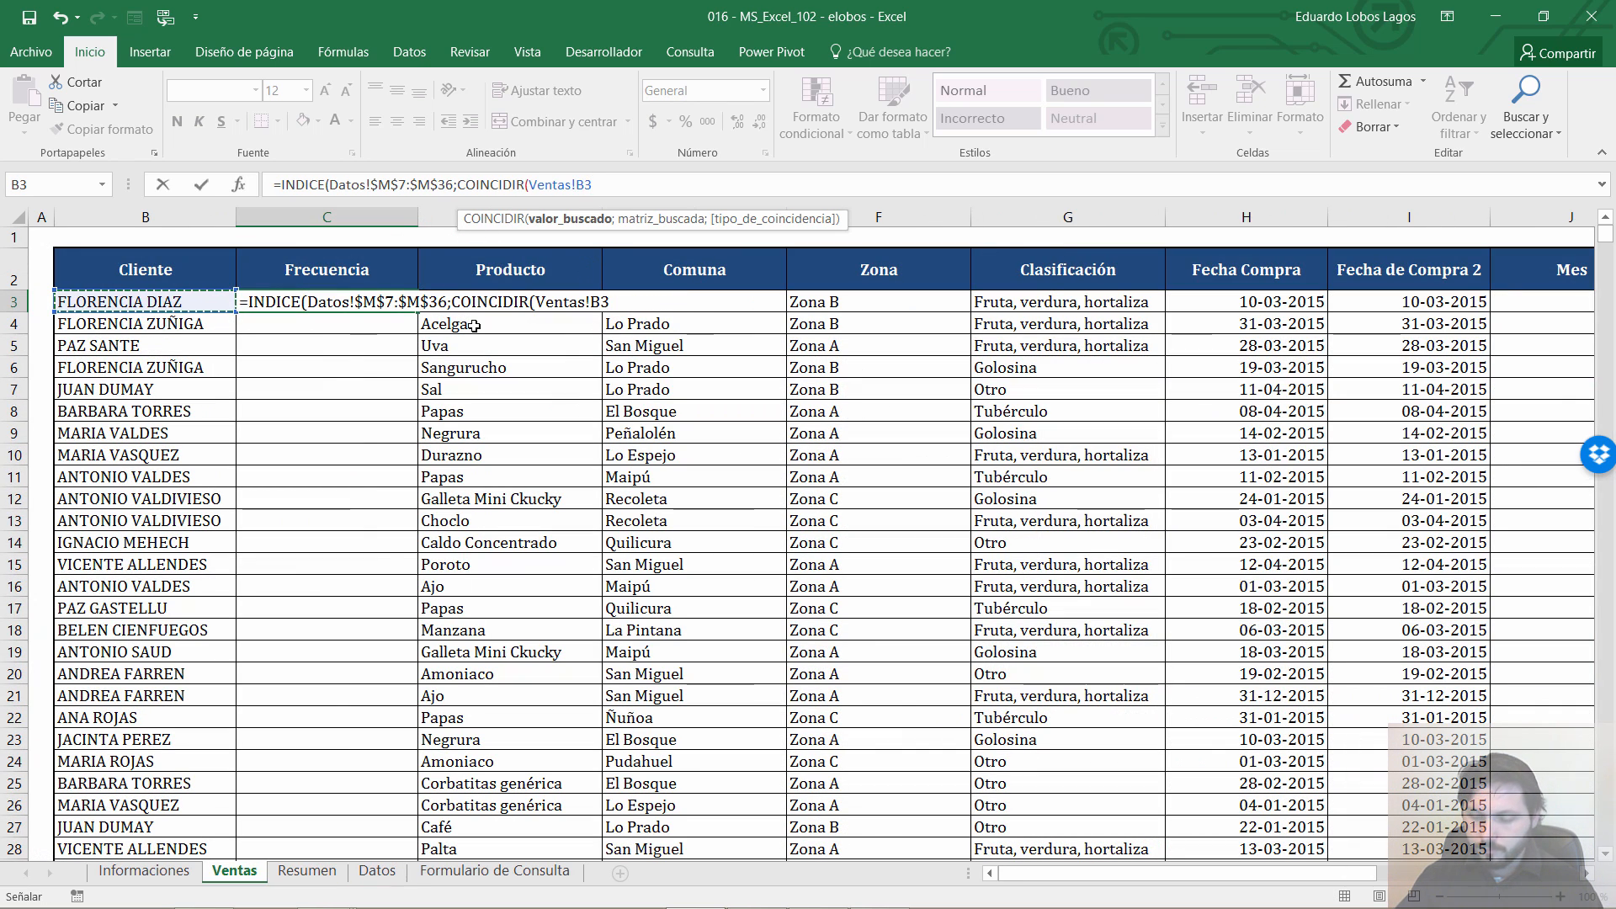
pyautogui.write(';')
# Set COINCIDIR's lookup array to the absolute range Datos!$N$7:$N$36 with exact match 0, and close the function
pyautogui.hotkey('ctrl', 'pagedown')
pyautogui.hotkey('ctrl', 'pagedown')
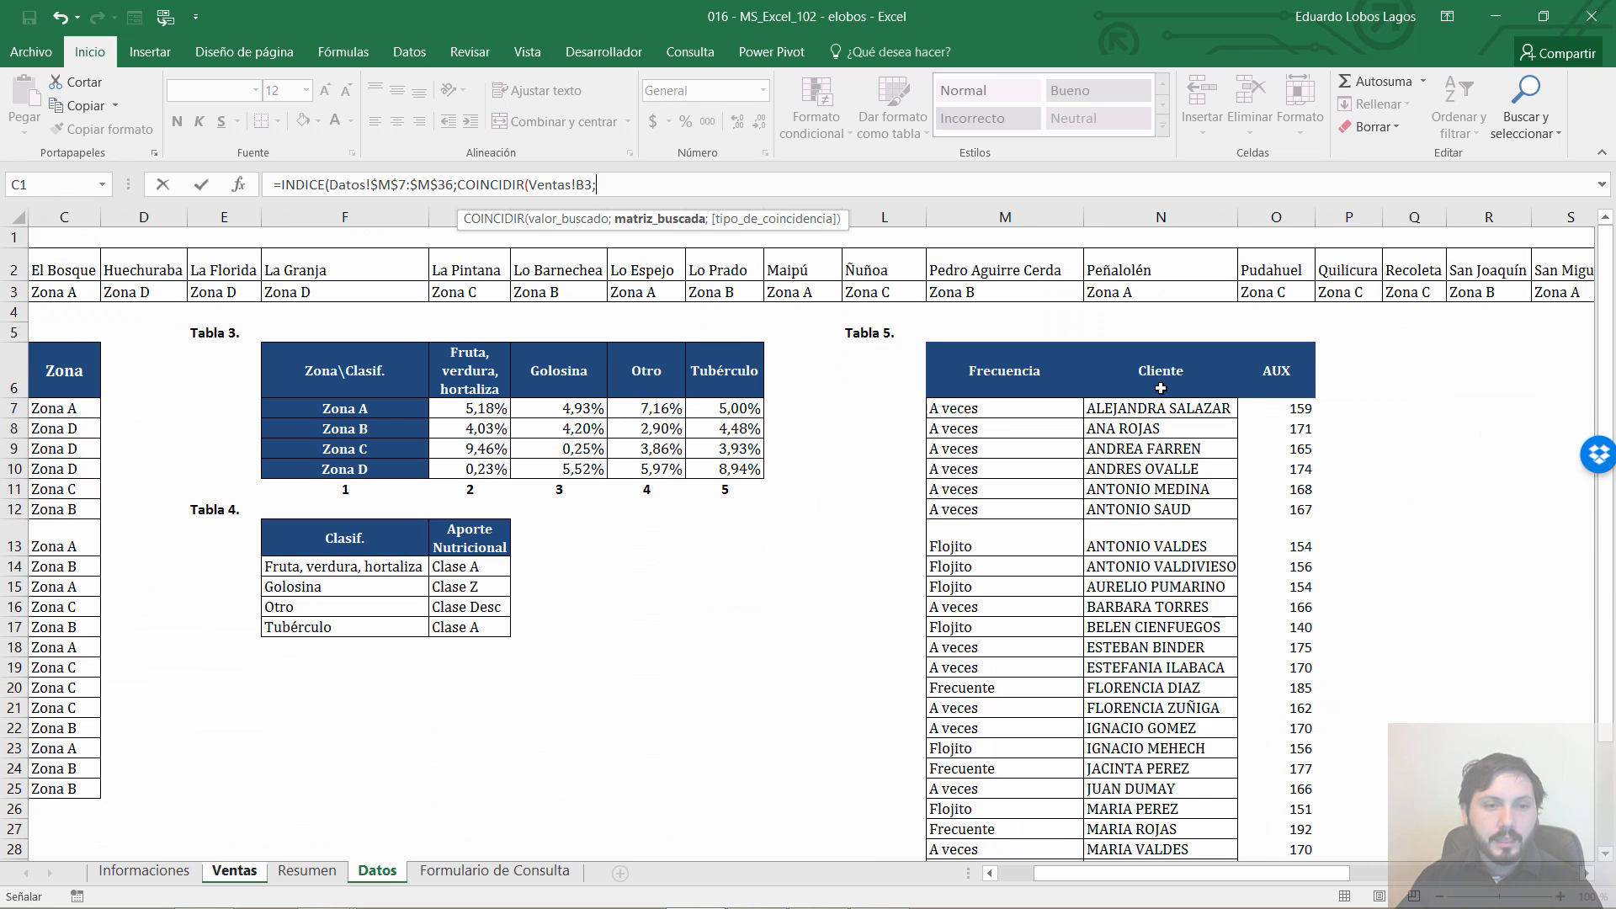
pyautogui.click(1127, 408)
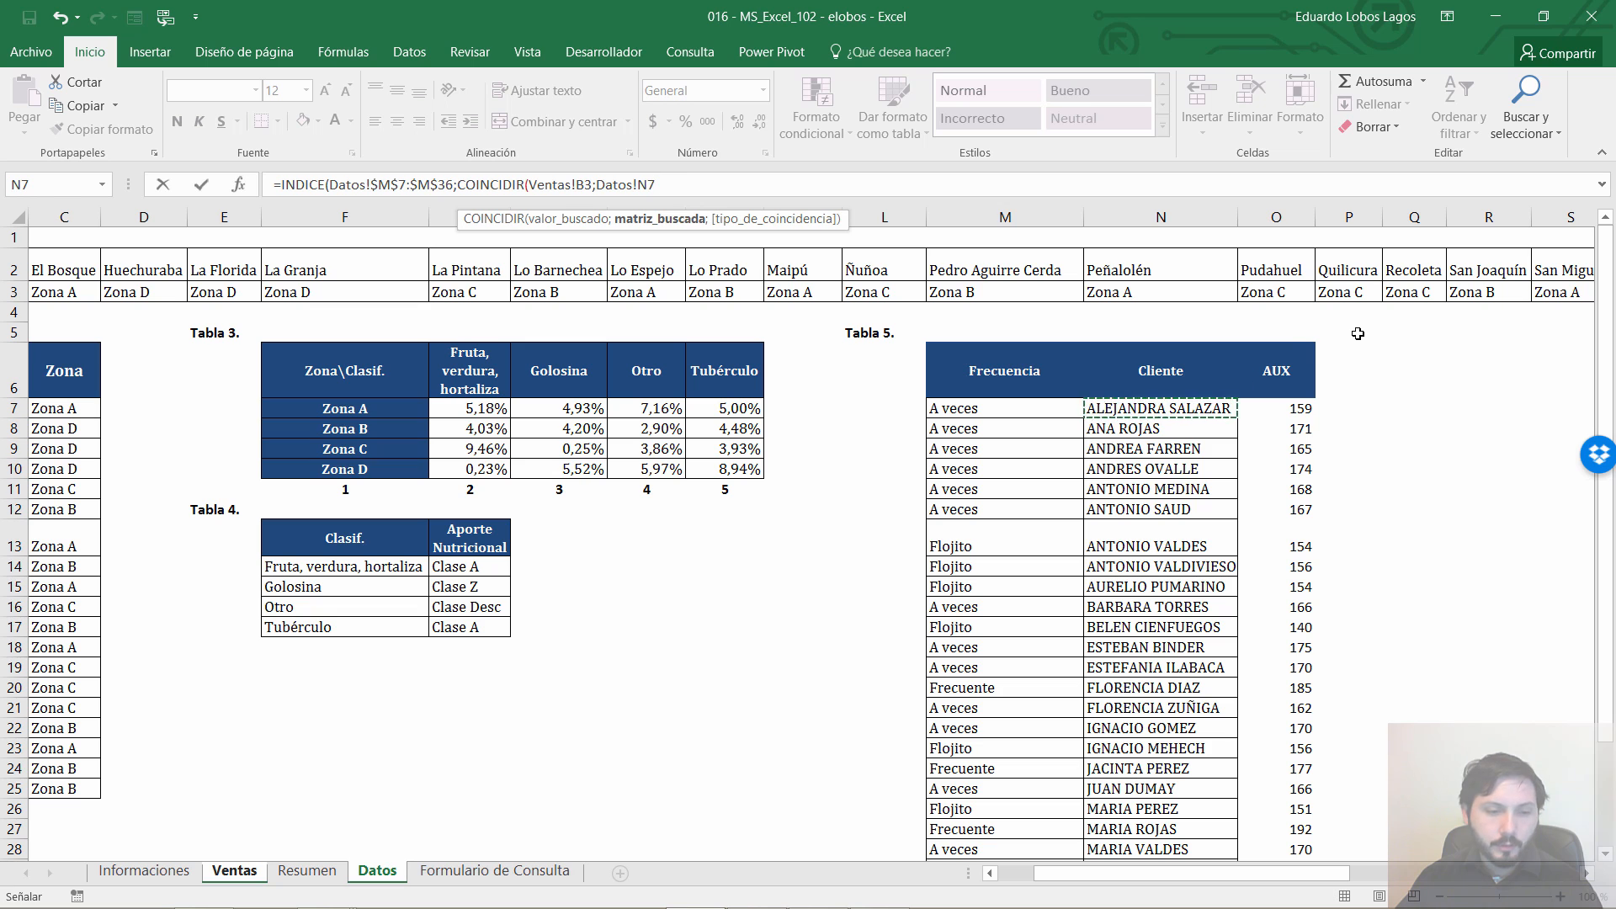
pyautogui.hotkey('ctrl', 'shift', 'Down')
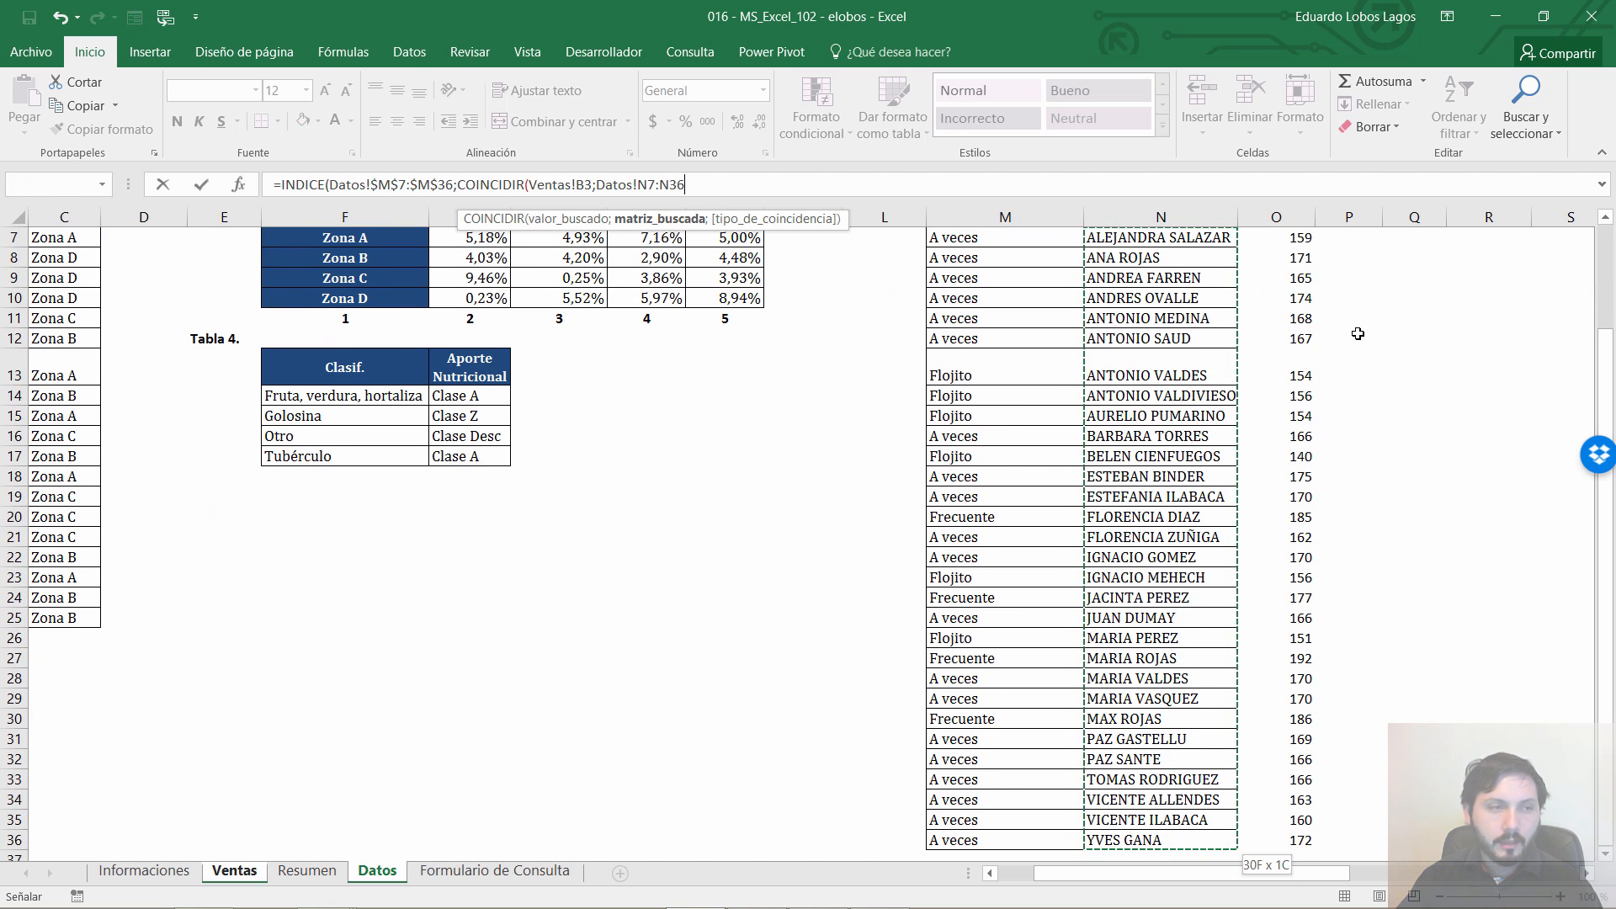
pyautogui.press('F4')
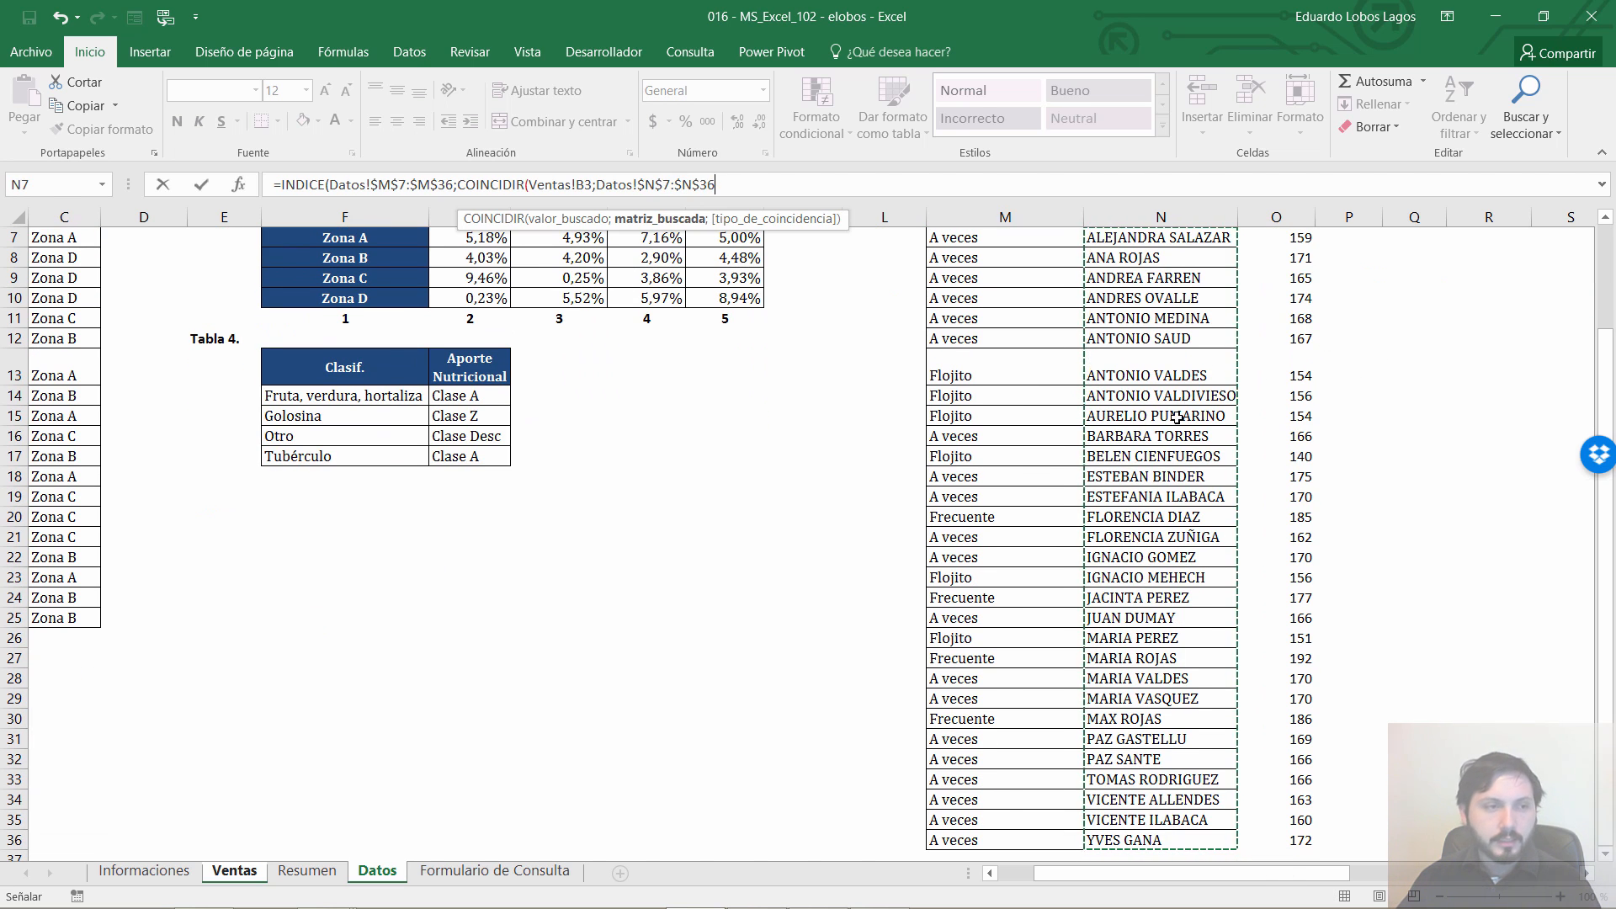
pyautogui.write(';')
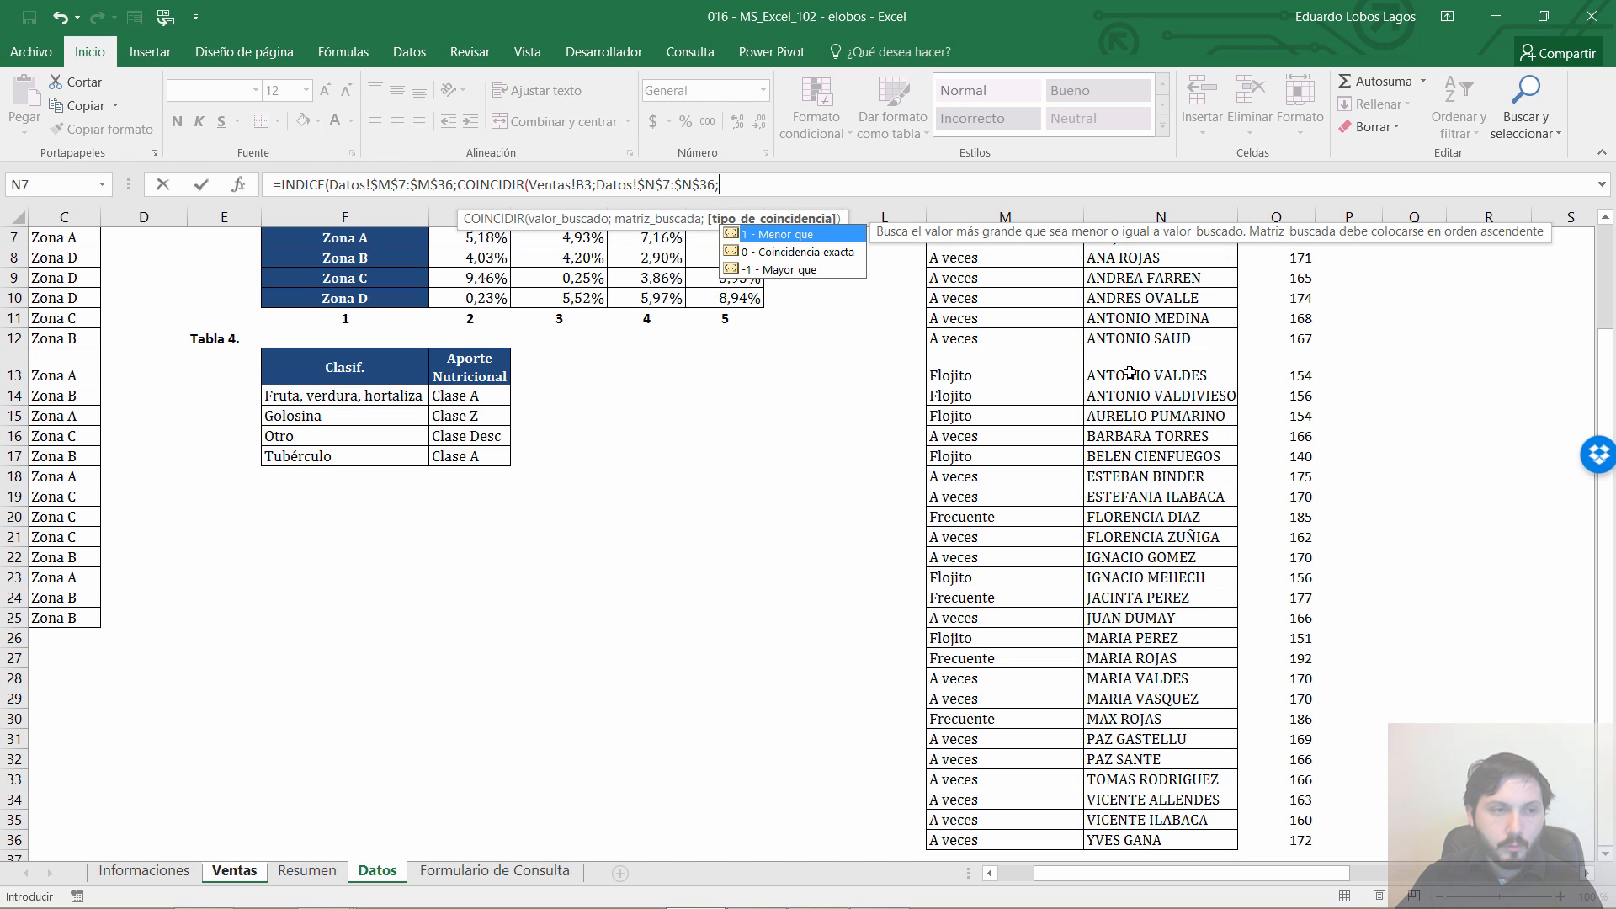
pyautogui.write('0)')
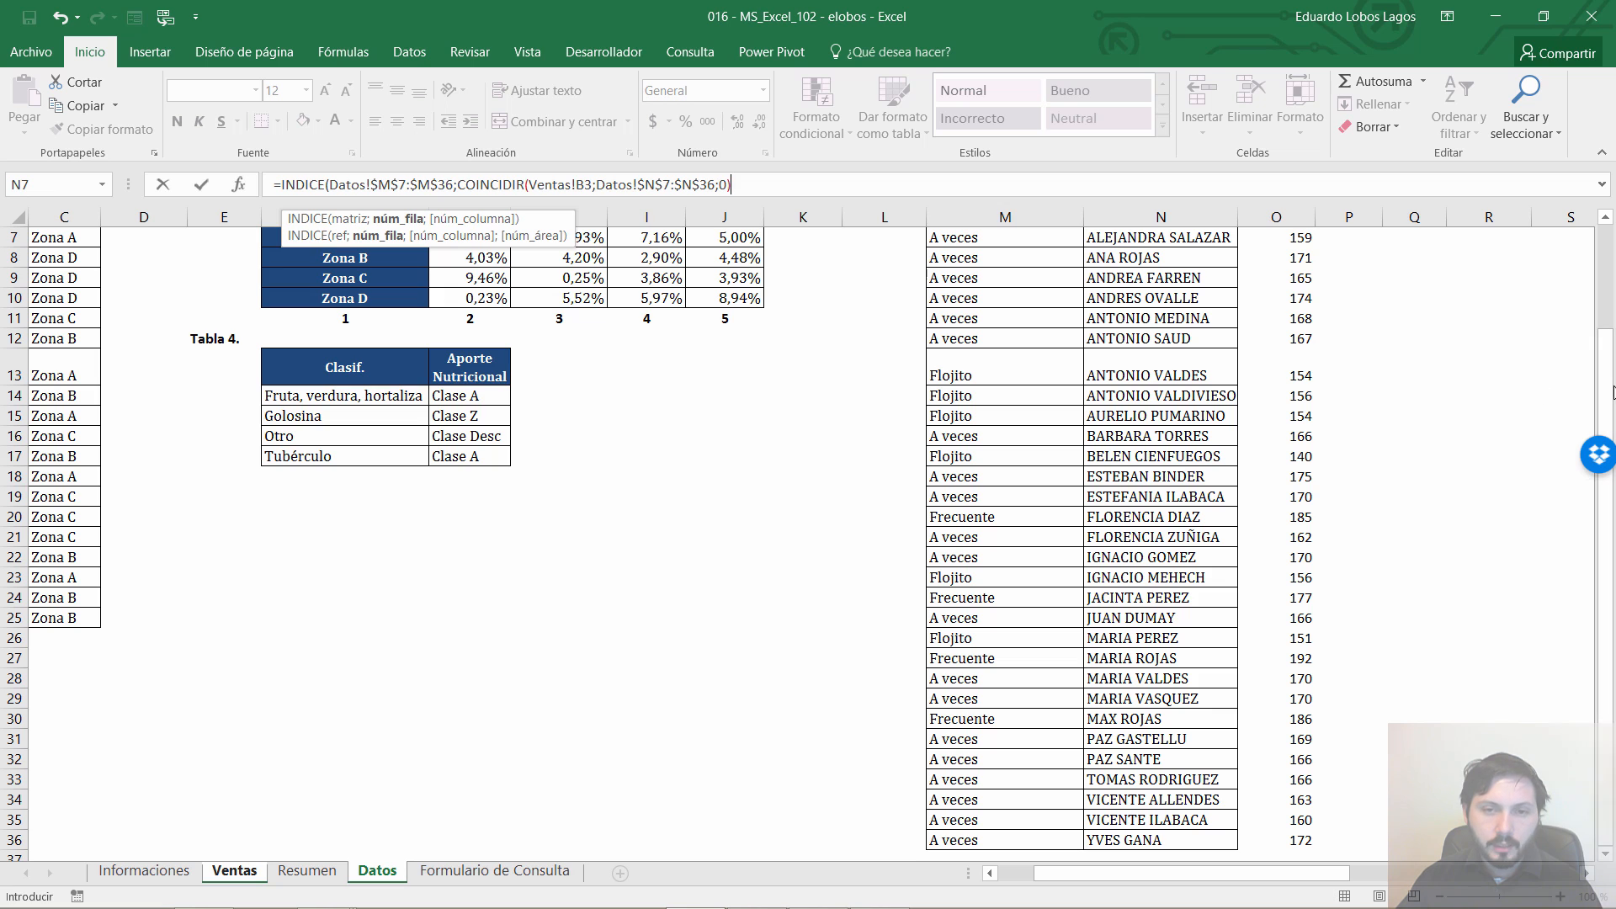
# Evaluate only the COINCIDIR part within the formula to preview the row position, and restore the original expression
pyautogui.moveTo(1607, 388); pyautogui.dragTo(1606, 368)
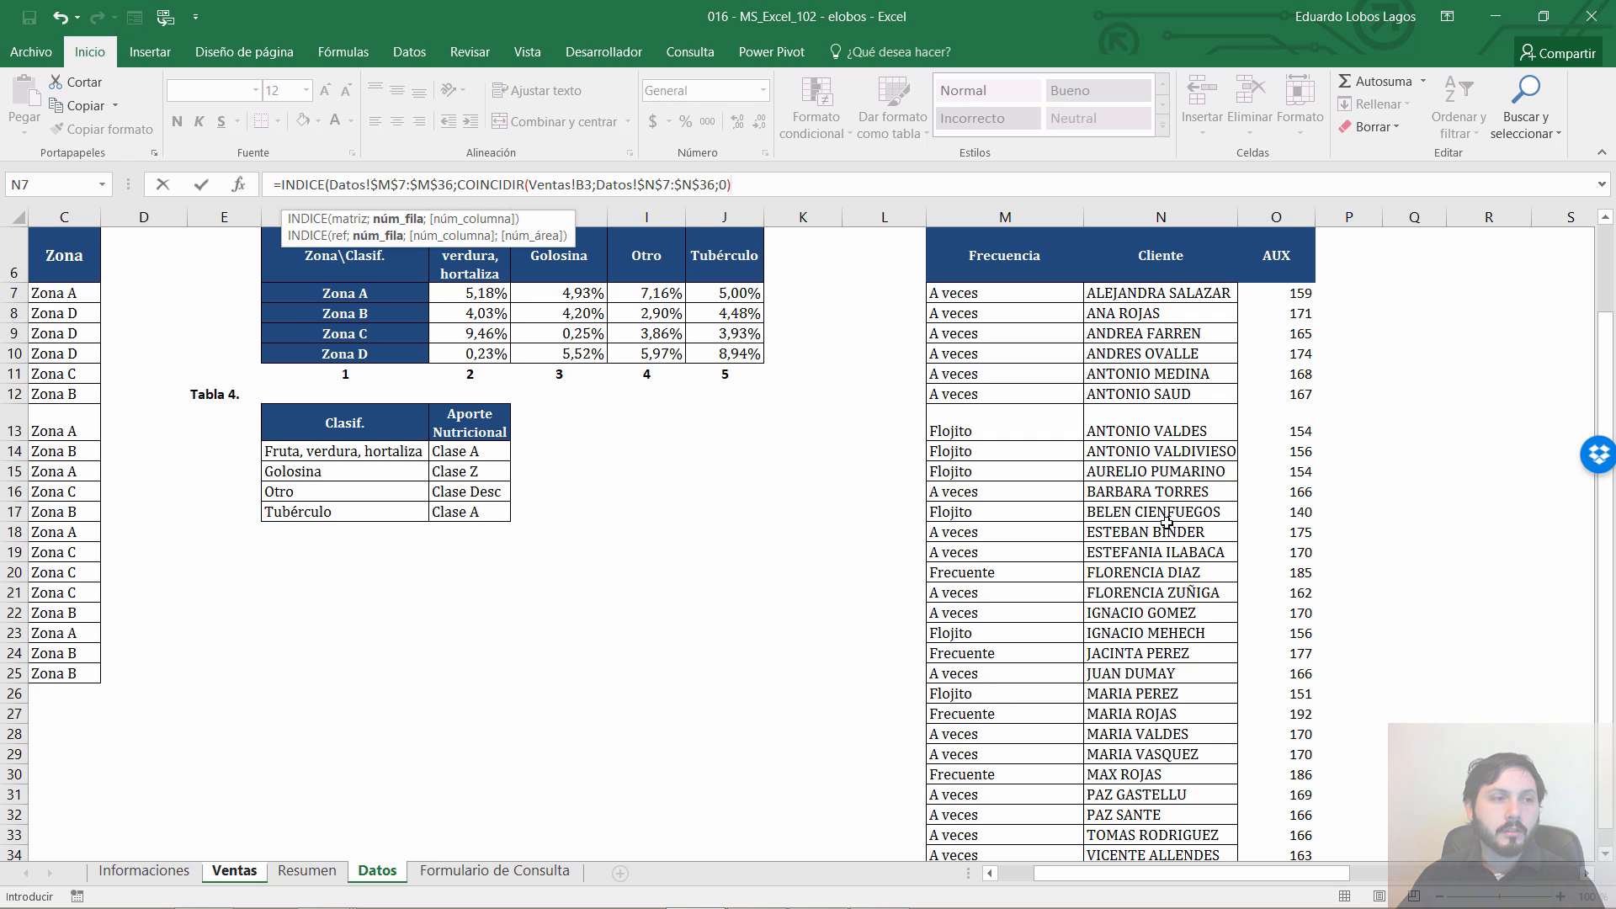
pyautogui.moveTo(755, 183); pyautogui.dragTo(458, 185)
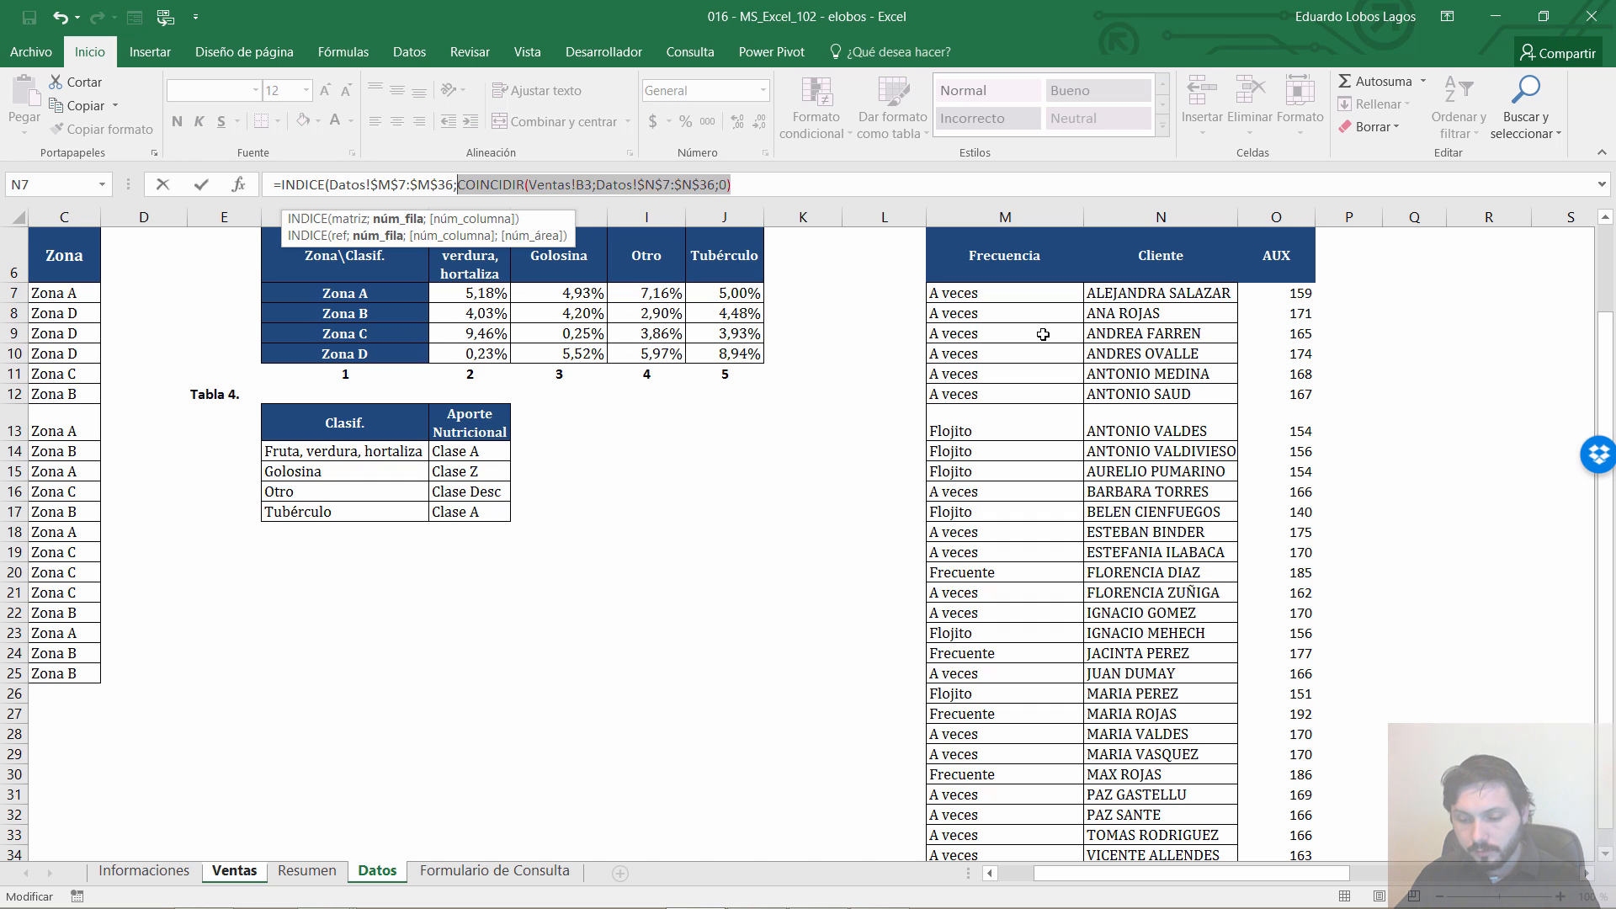
pyautogui.press('F9')
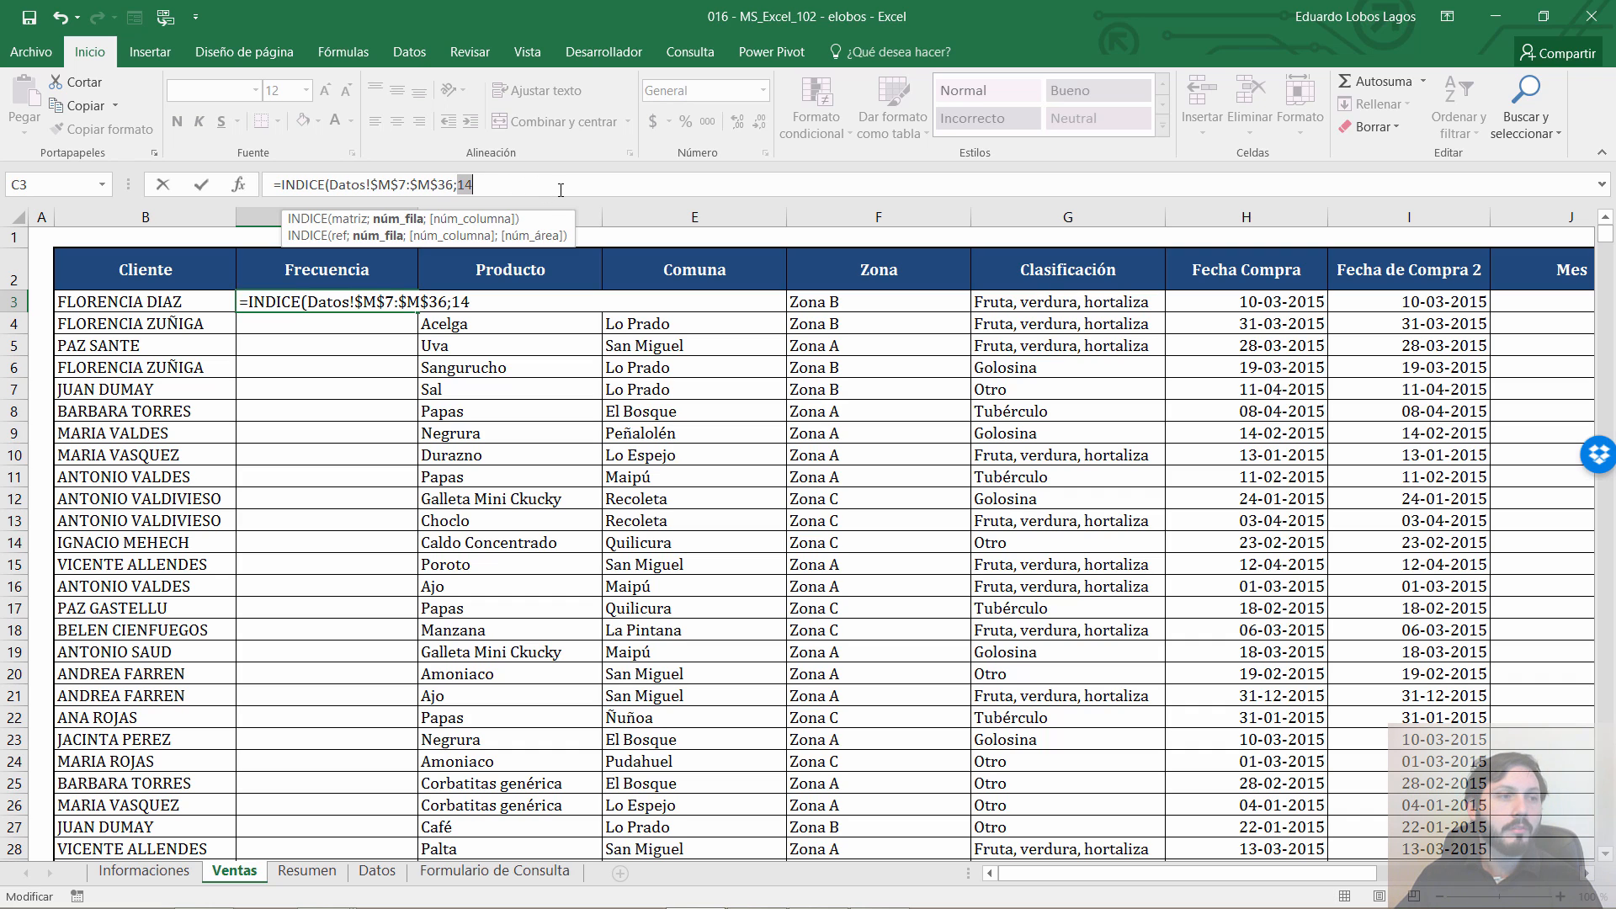
pyautogui.hotkey('ctrl', 'z')
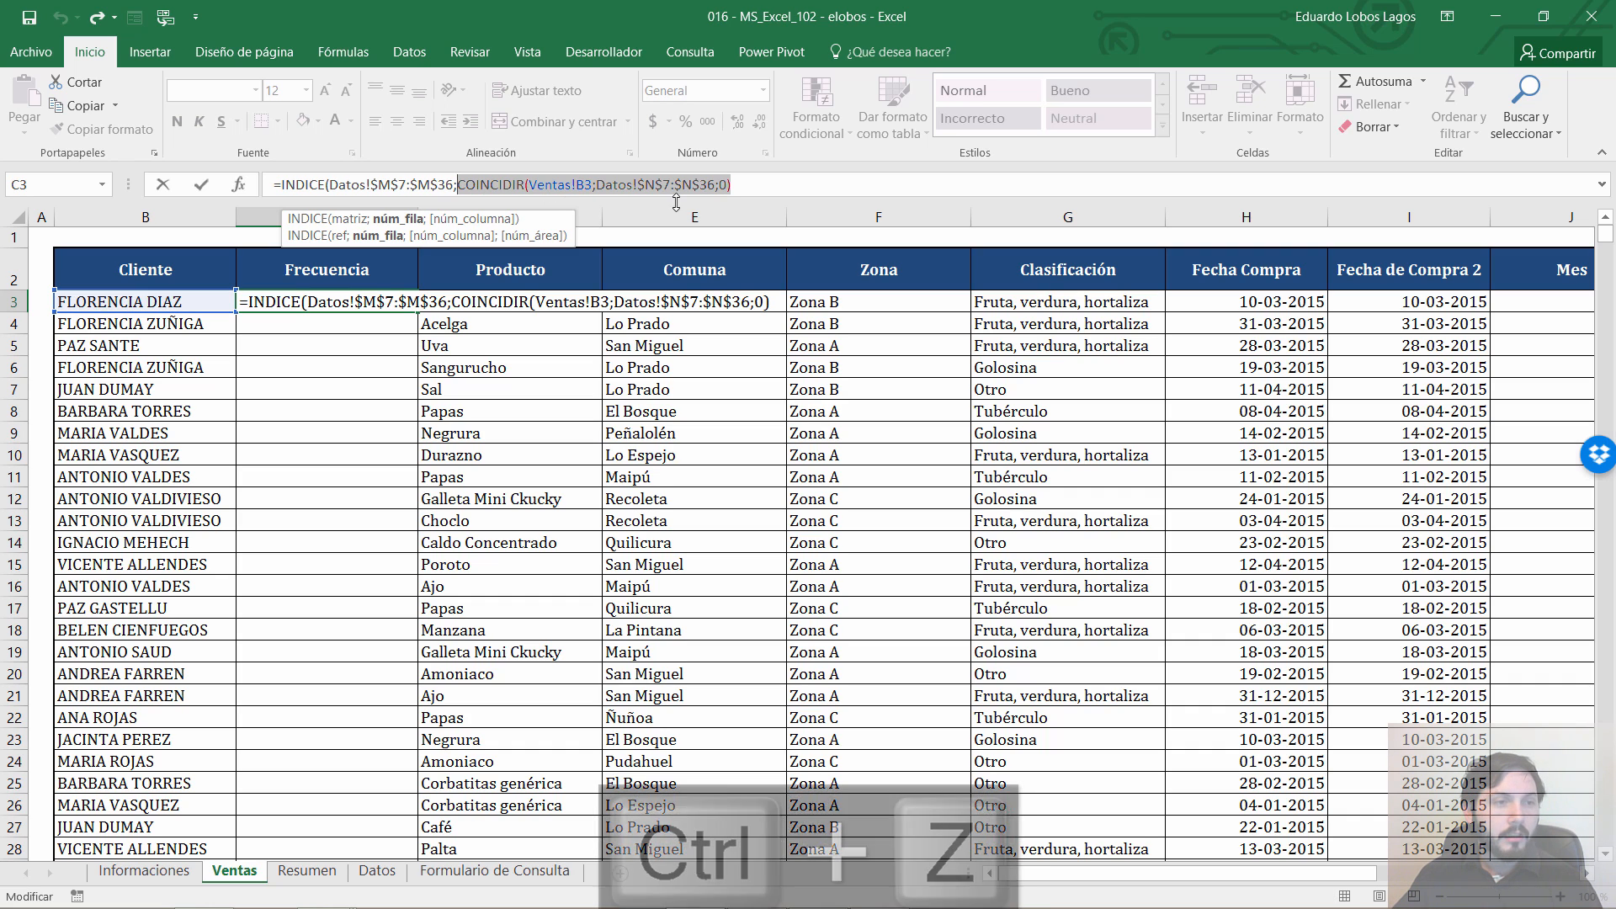
# Close the INDICE formula's parenthesis, enter it in C3 and reselect that cell to check it
pyautogui.click(763, 180)
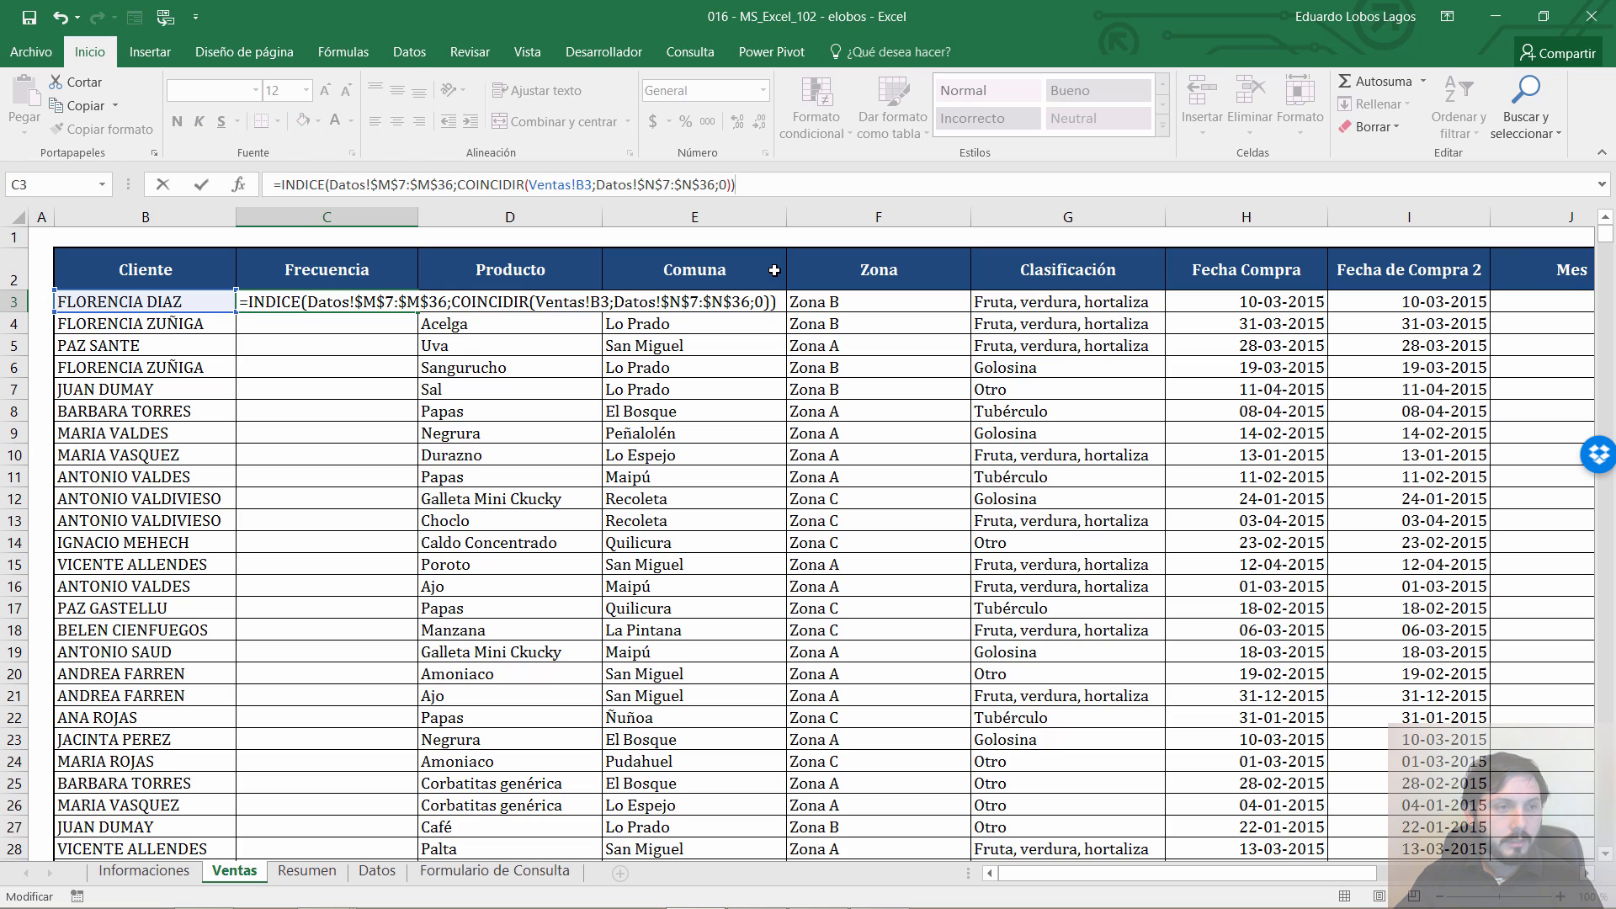
pyautogui.press('Return')
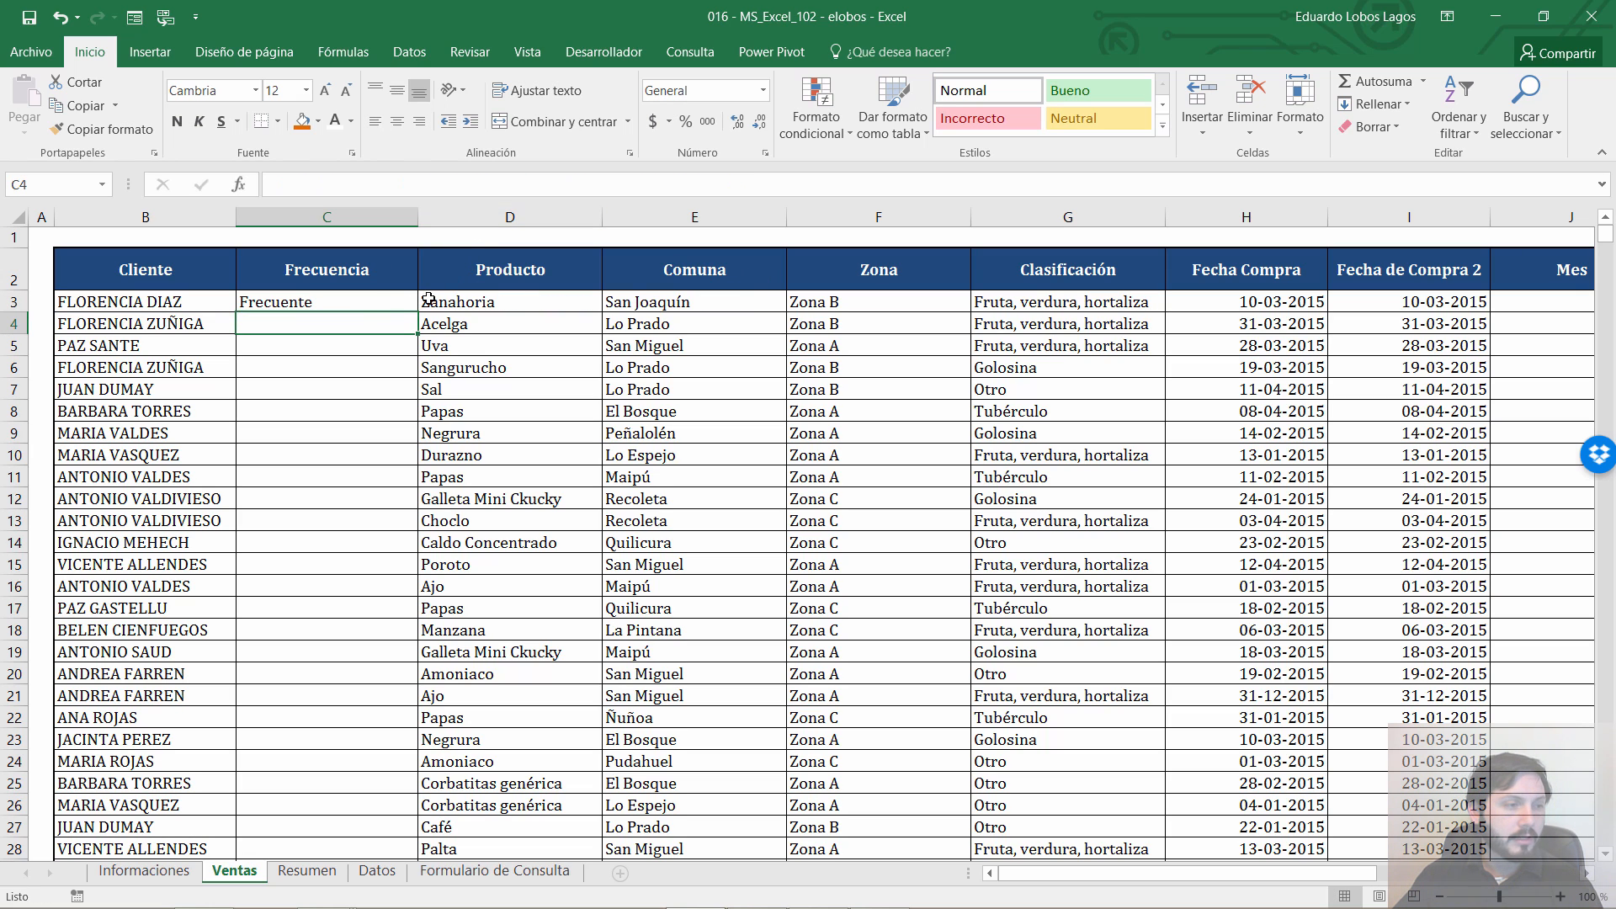
pyautogui.click(362, 303)
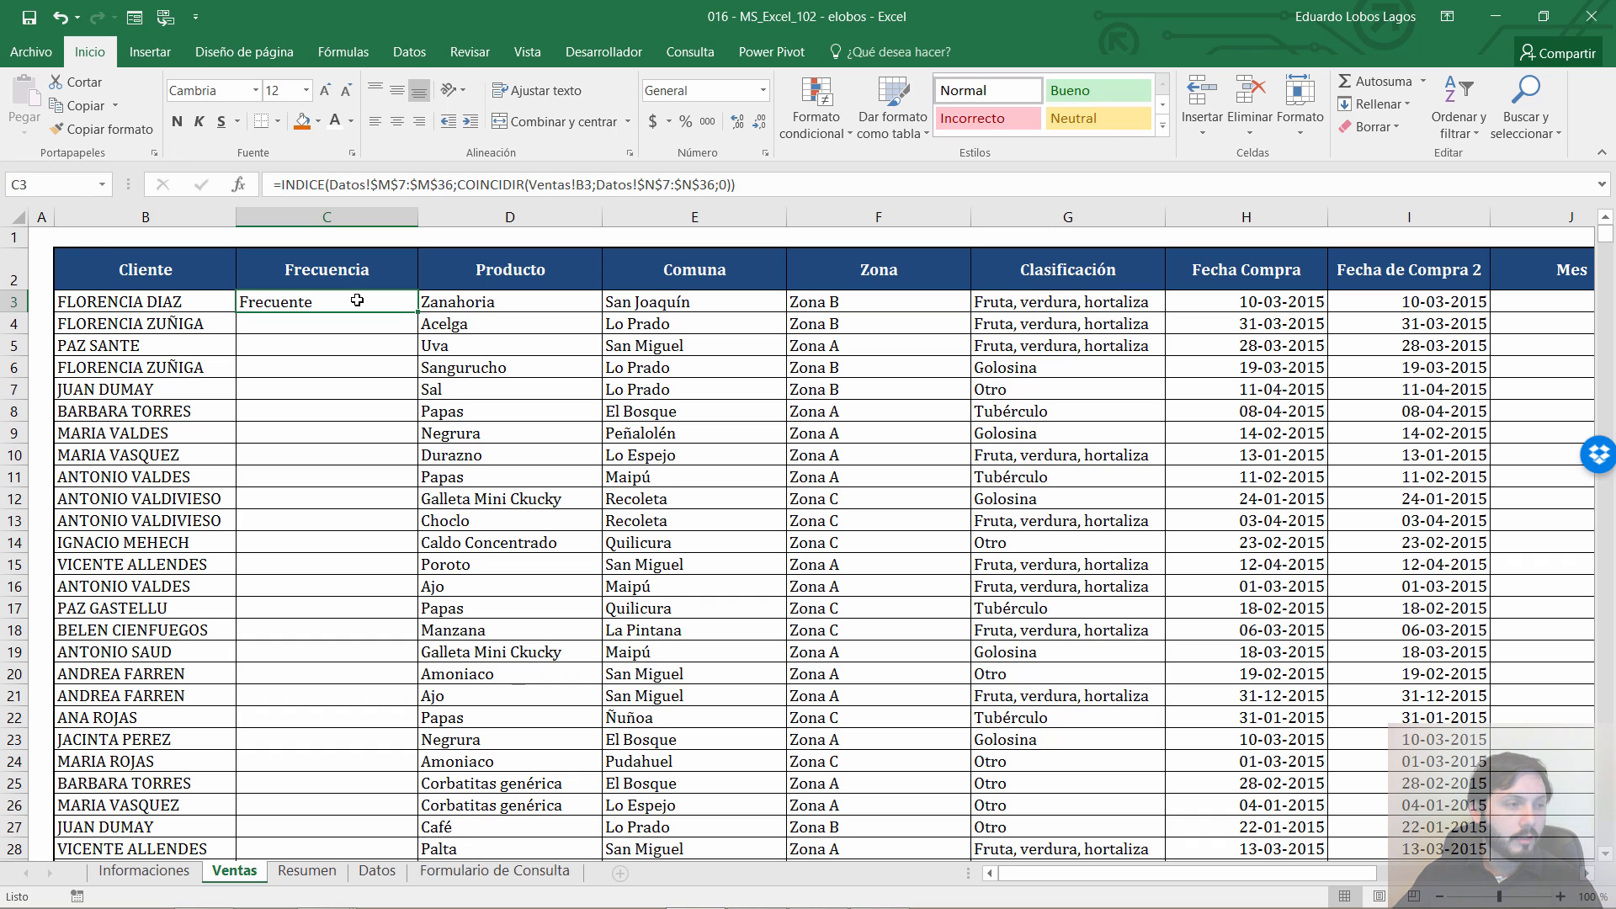
# On the Datos sheet, highlight the matching Tabla 5 cells M20:N20 with orange fill, white bold text and centred alignment
pyautogui.hotkey('ctrl', 'pagedown')
pyautogui.hotkey('ctrl', 'pagedown')
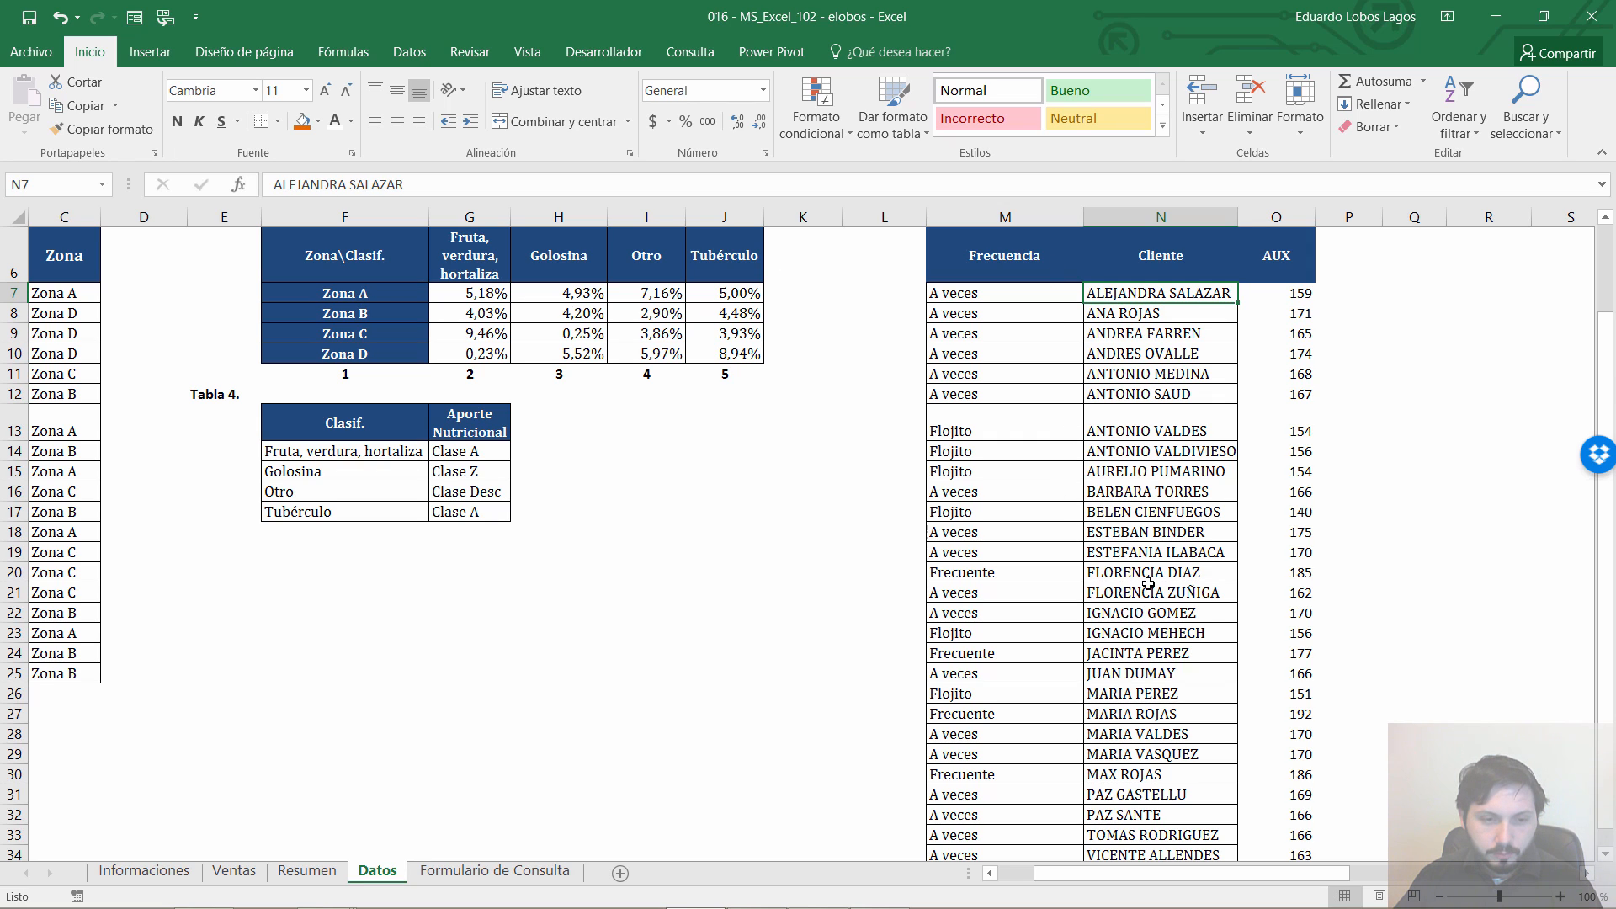
pyautogui.moveTo(1155, 574); pyautogui.dragTo(1010, 573)
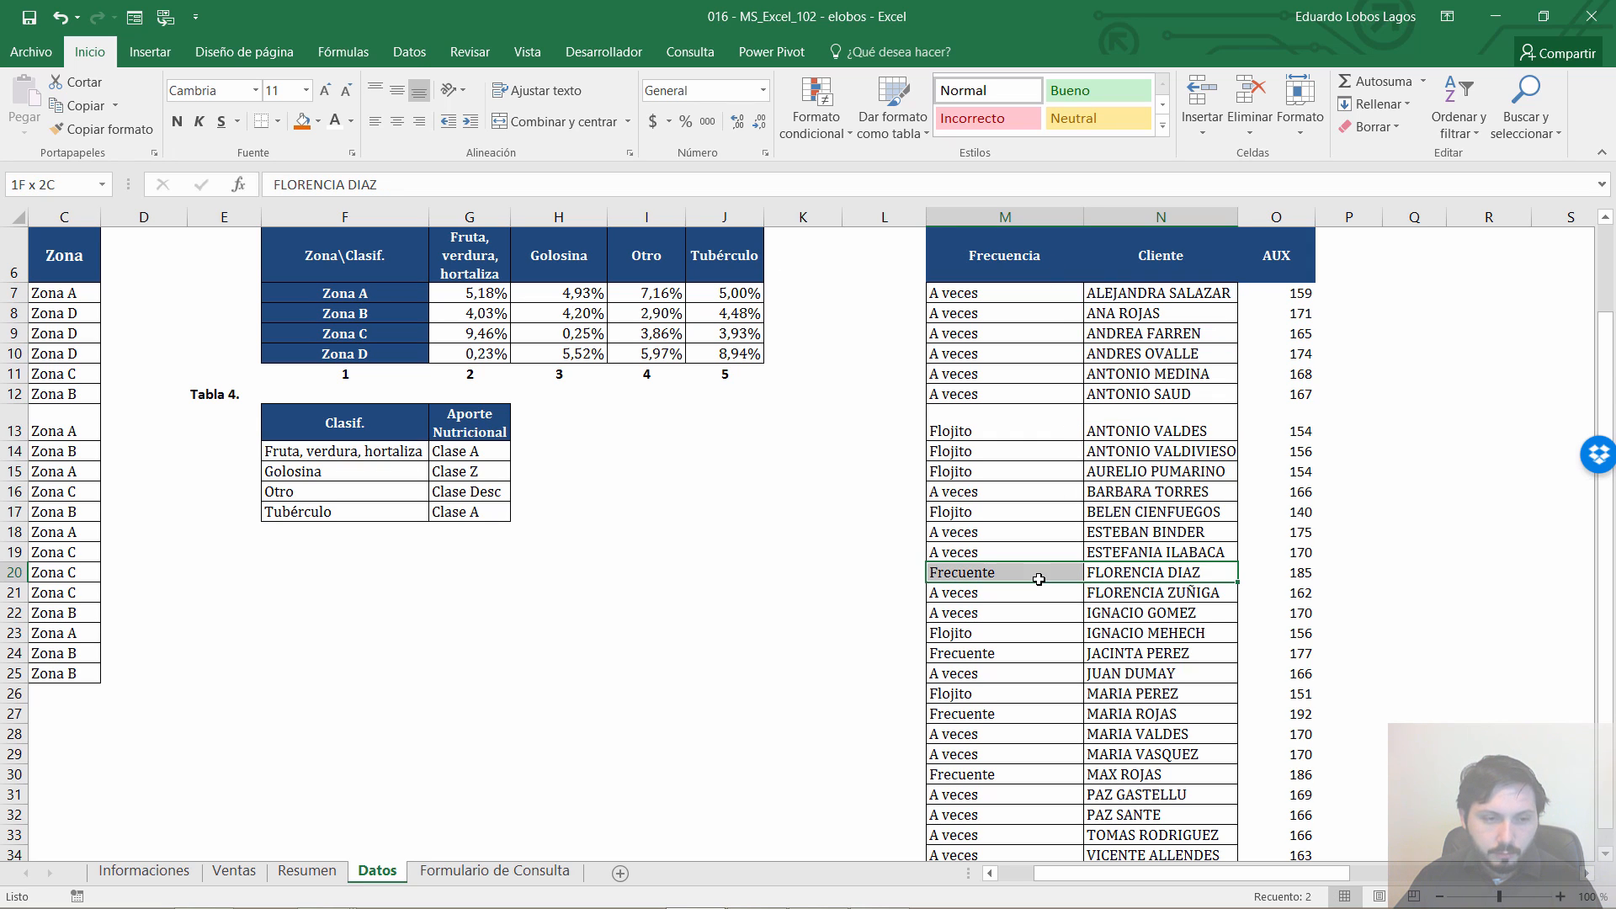
pyautogui.click(301, 120)
pyautogui.click(334, 120)
pyautogui.click(397, 121)
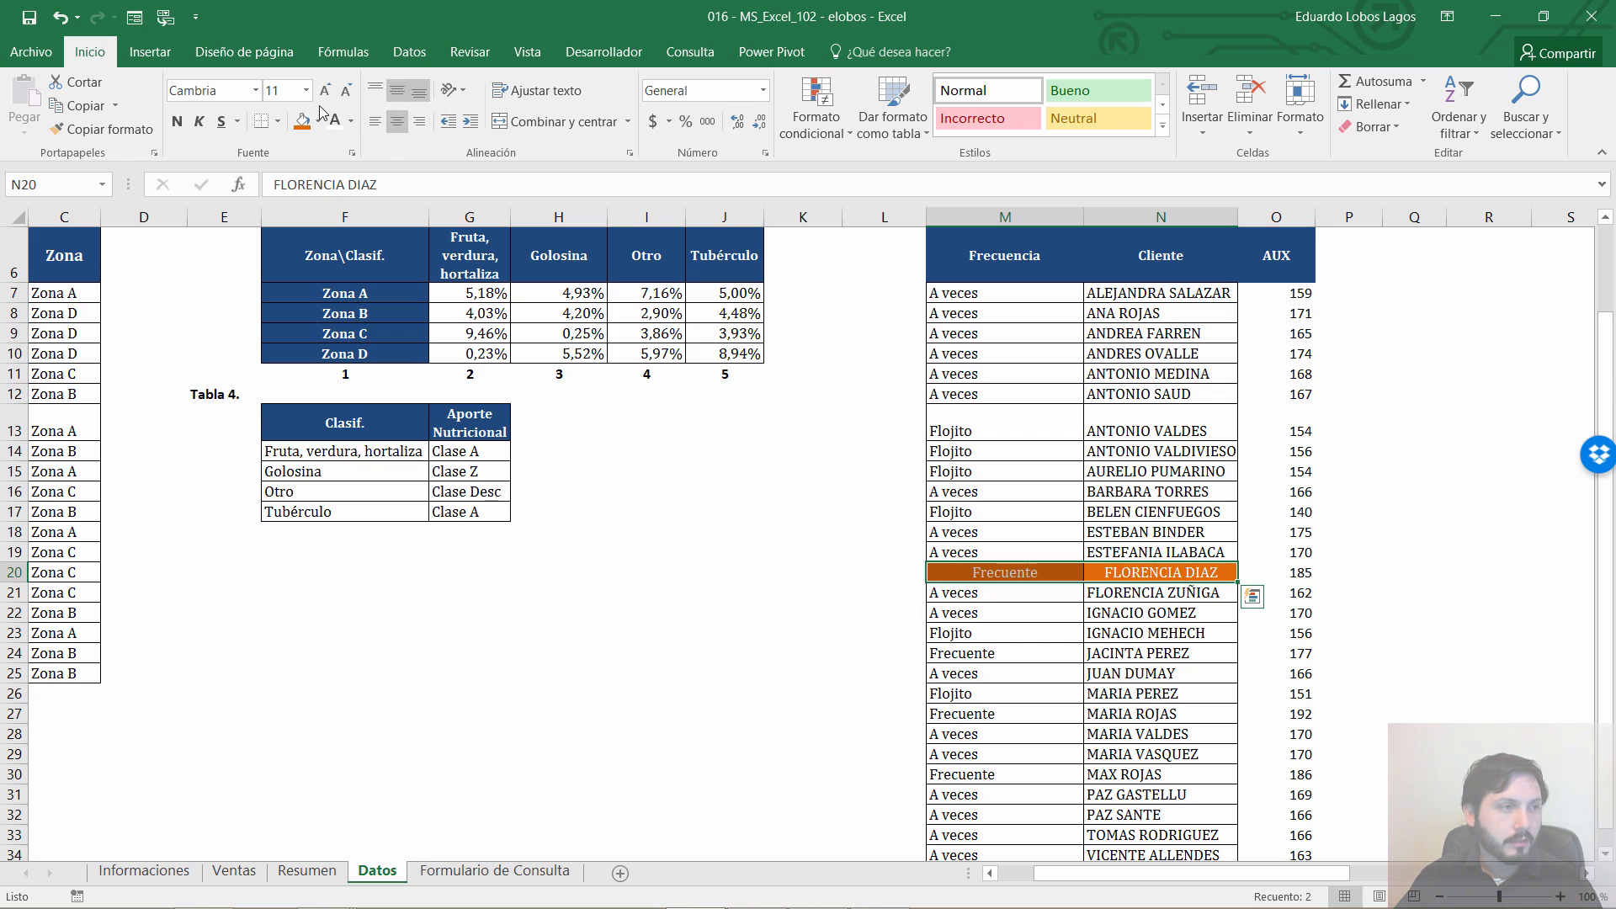
pyautogui.click(176, 120)
pyautogui.press('Tab')
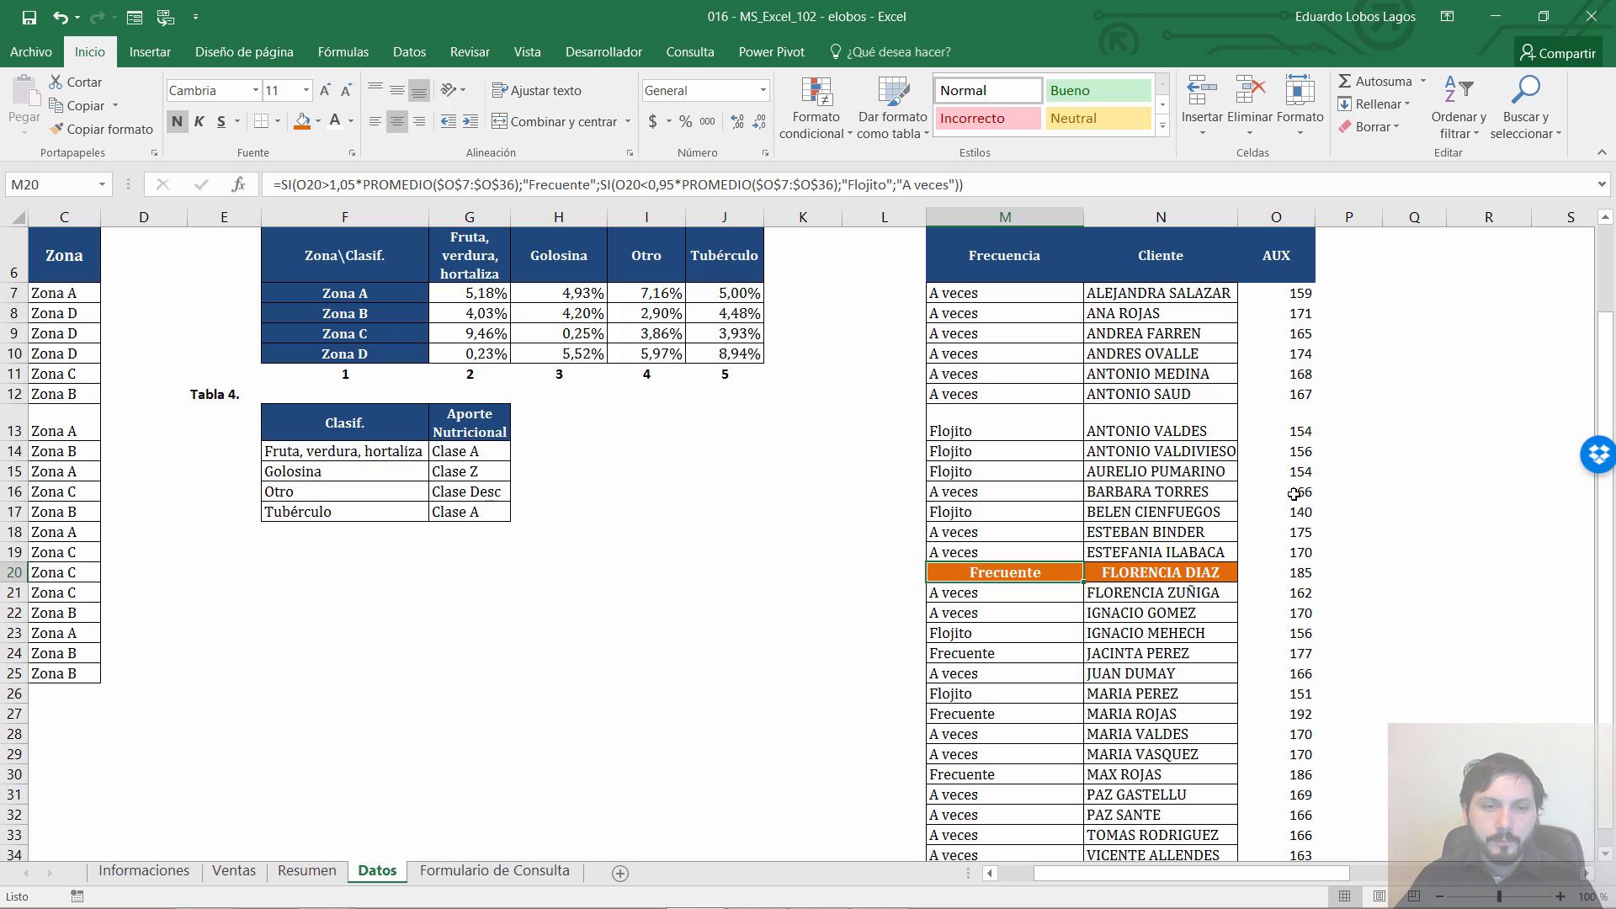
pyautogui.click(1268, 474)
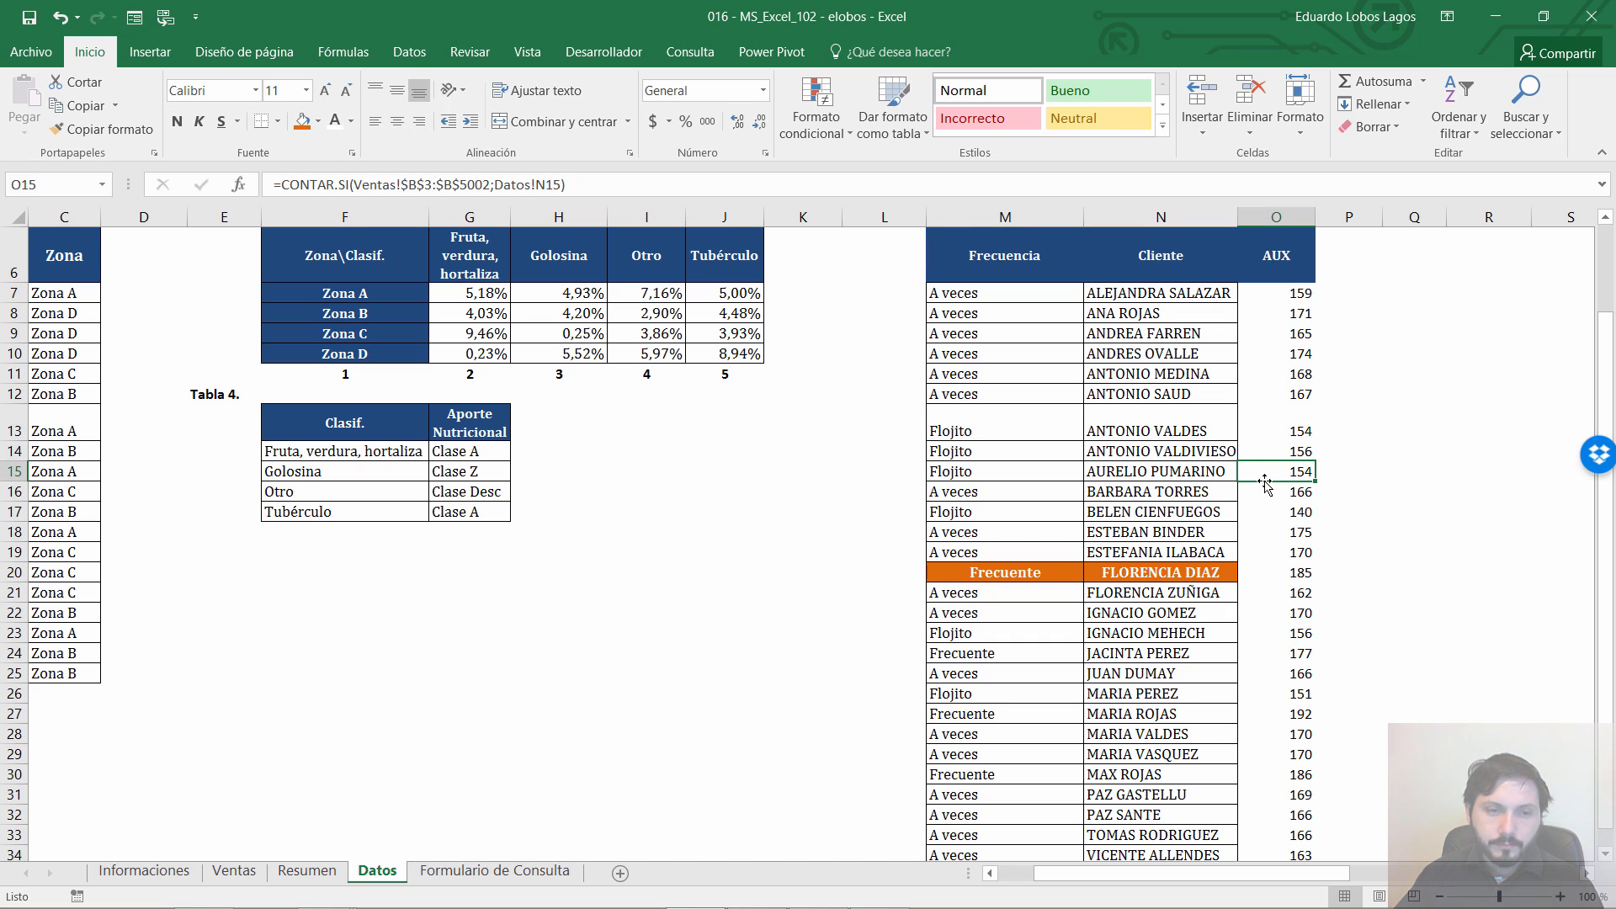
# Return to the Ventas sheet and copy the INDICE formula from C3 into C4
pyautogui.hotkey('ctrl', 'pageup')
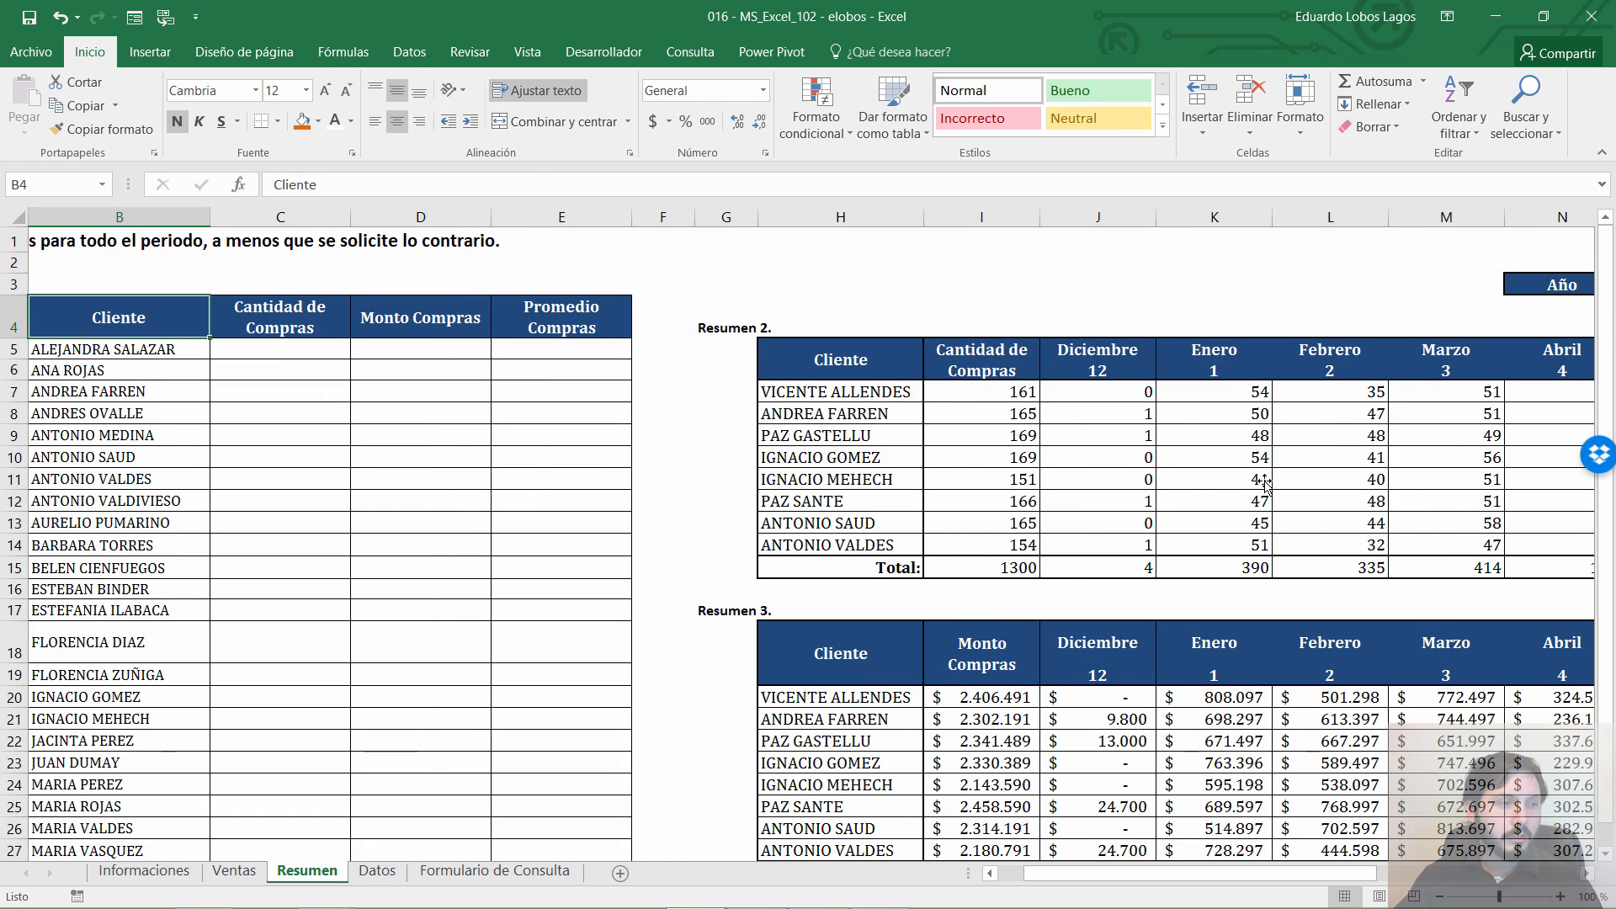
pyautogui.hotkey('ctrl', 'pageup')
pyautogui.hotkey('ctrl', 'c')
pyautogui.press('Down')
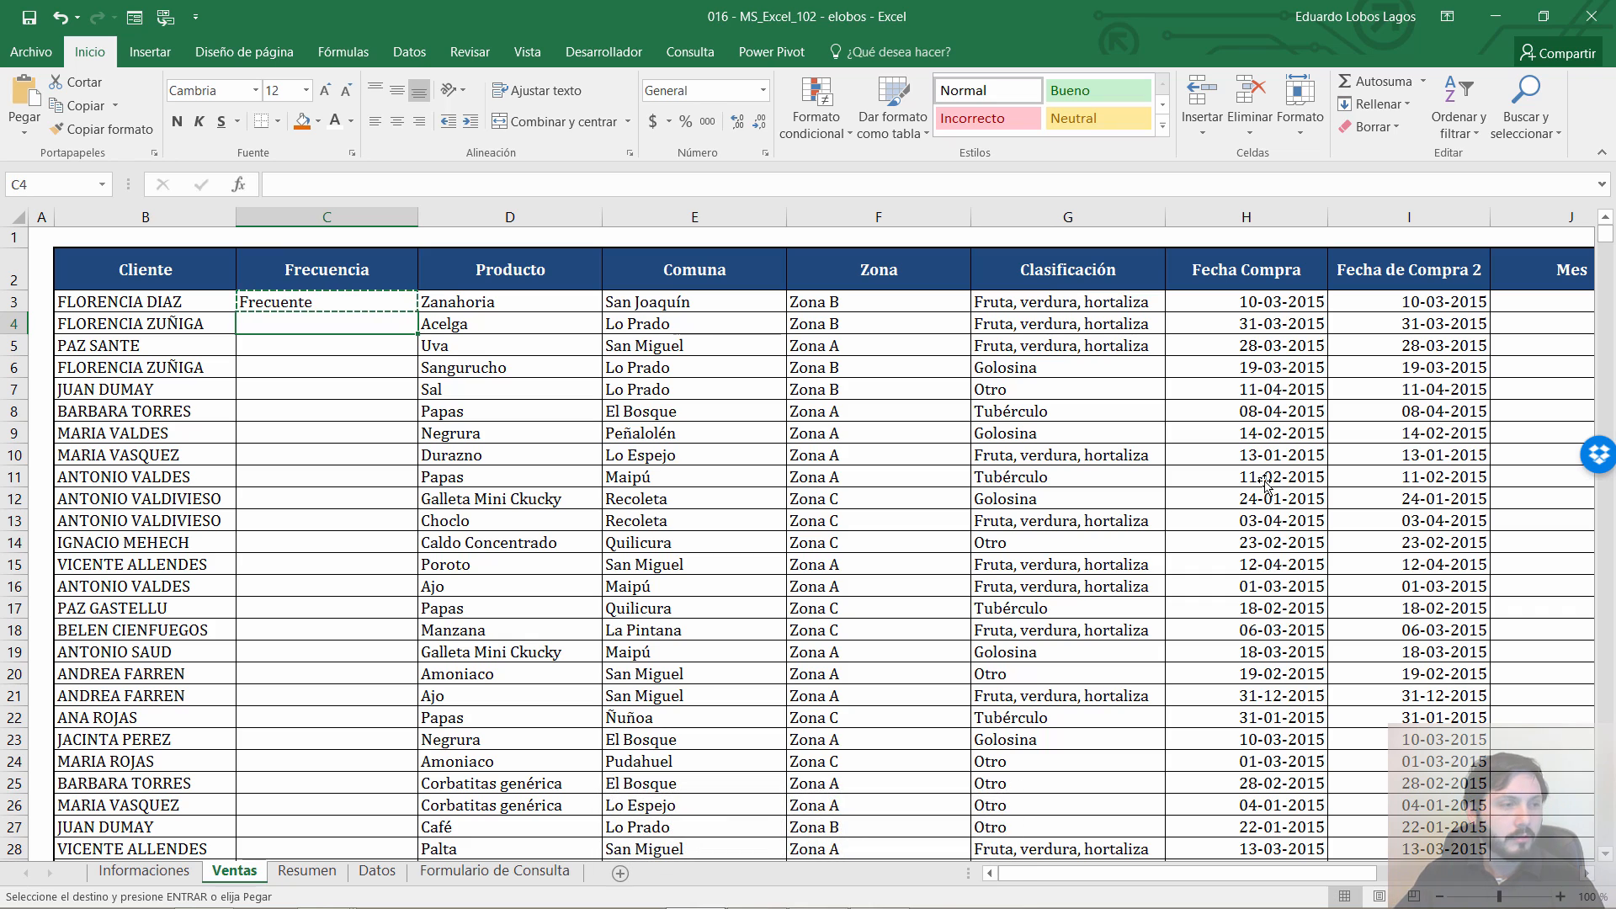
pyautogui.hotkey('ctrl', 'v')
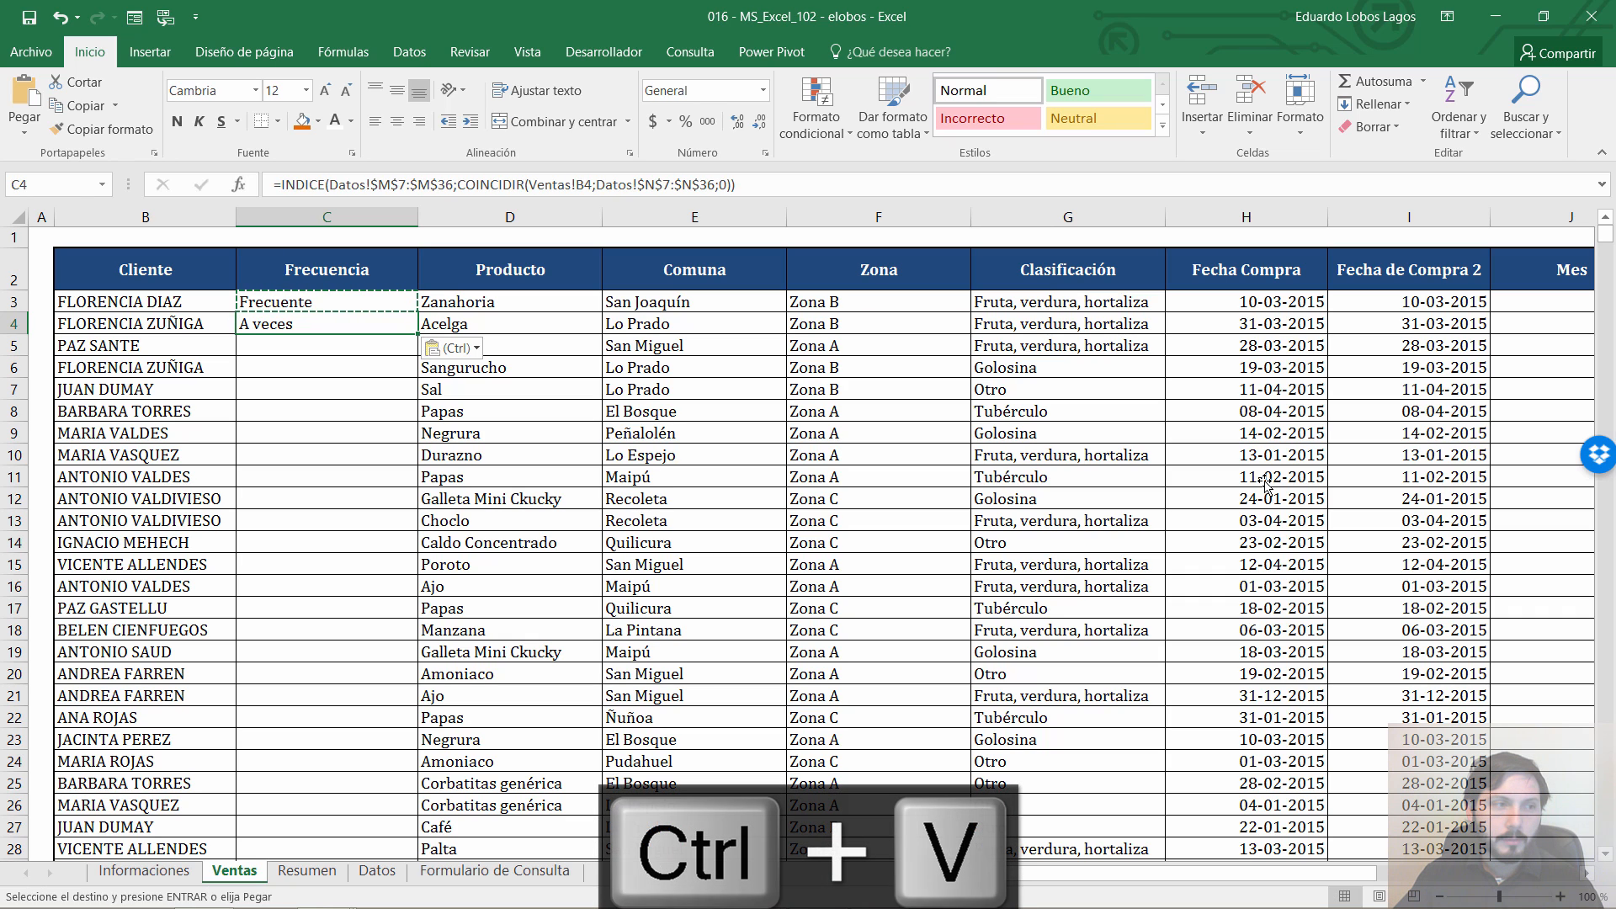
pyautogui.press('Escape')
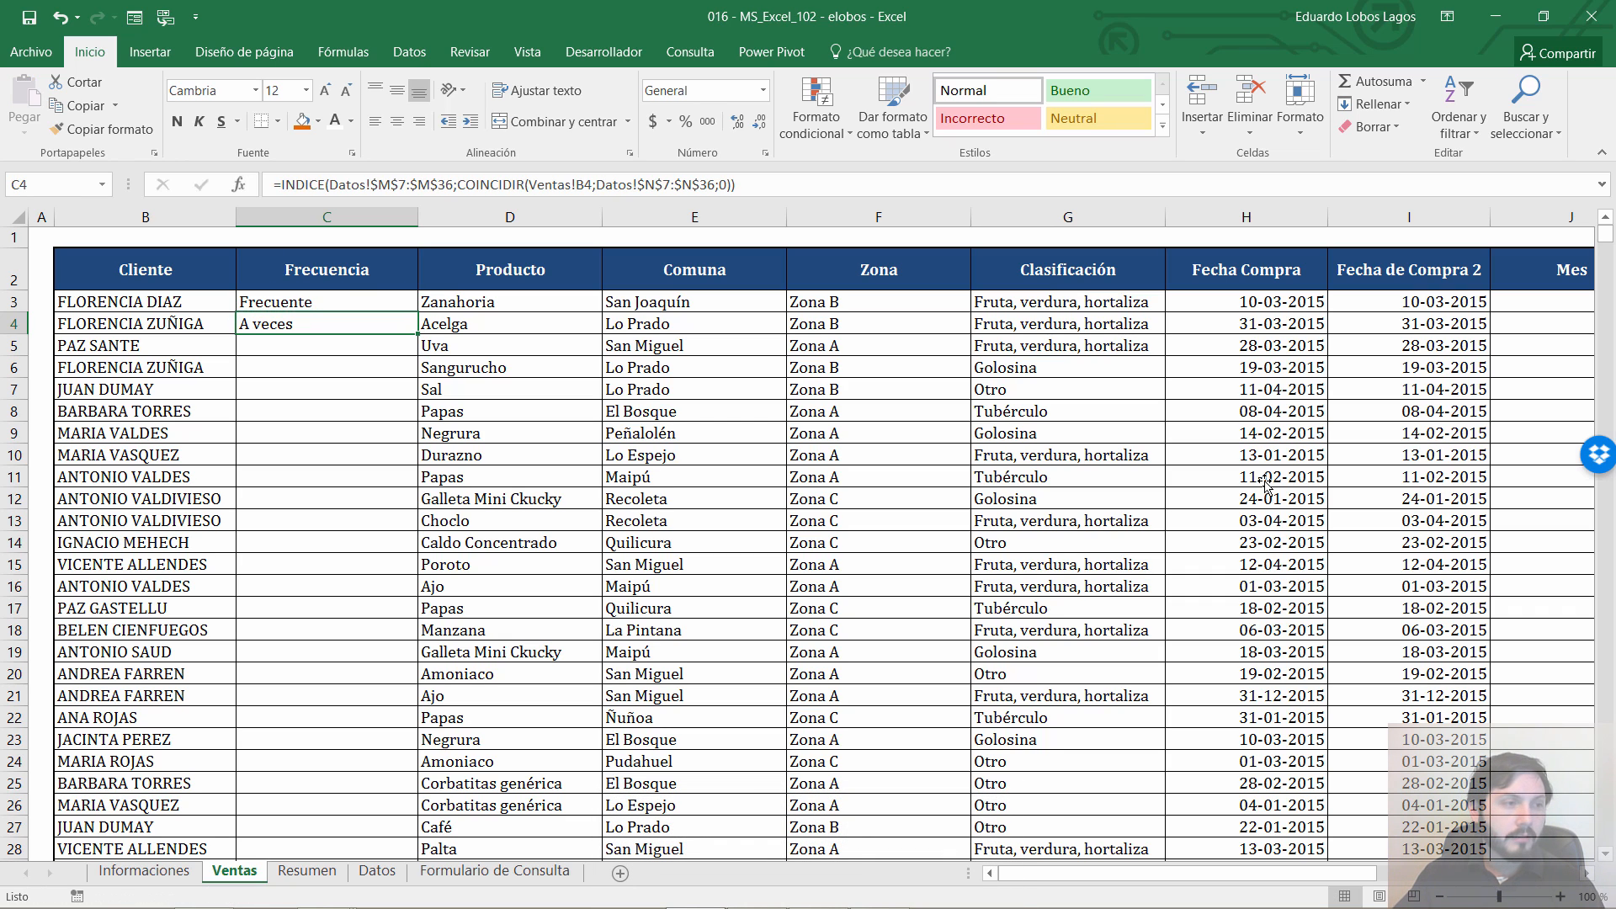
# On the Datos sheet, select M21:N21 in Tabla 5 to check the frequency returned in Ventas C4
pyautogui.hotkey('ctrl', 'pagedown')
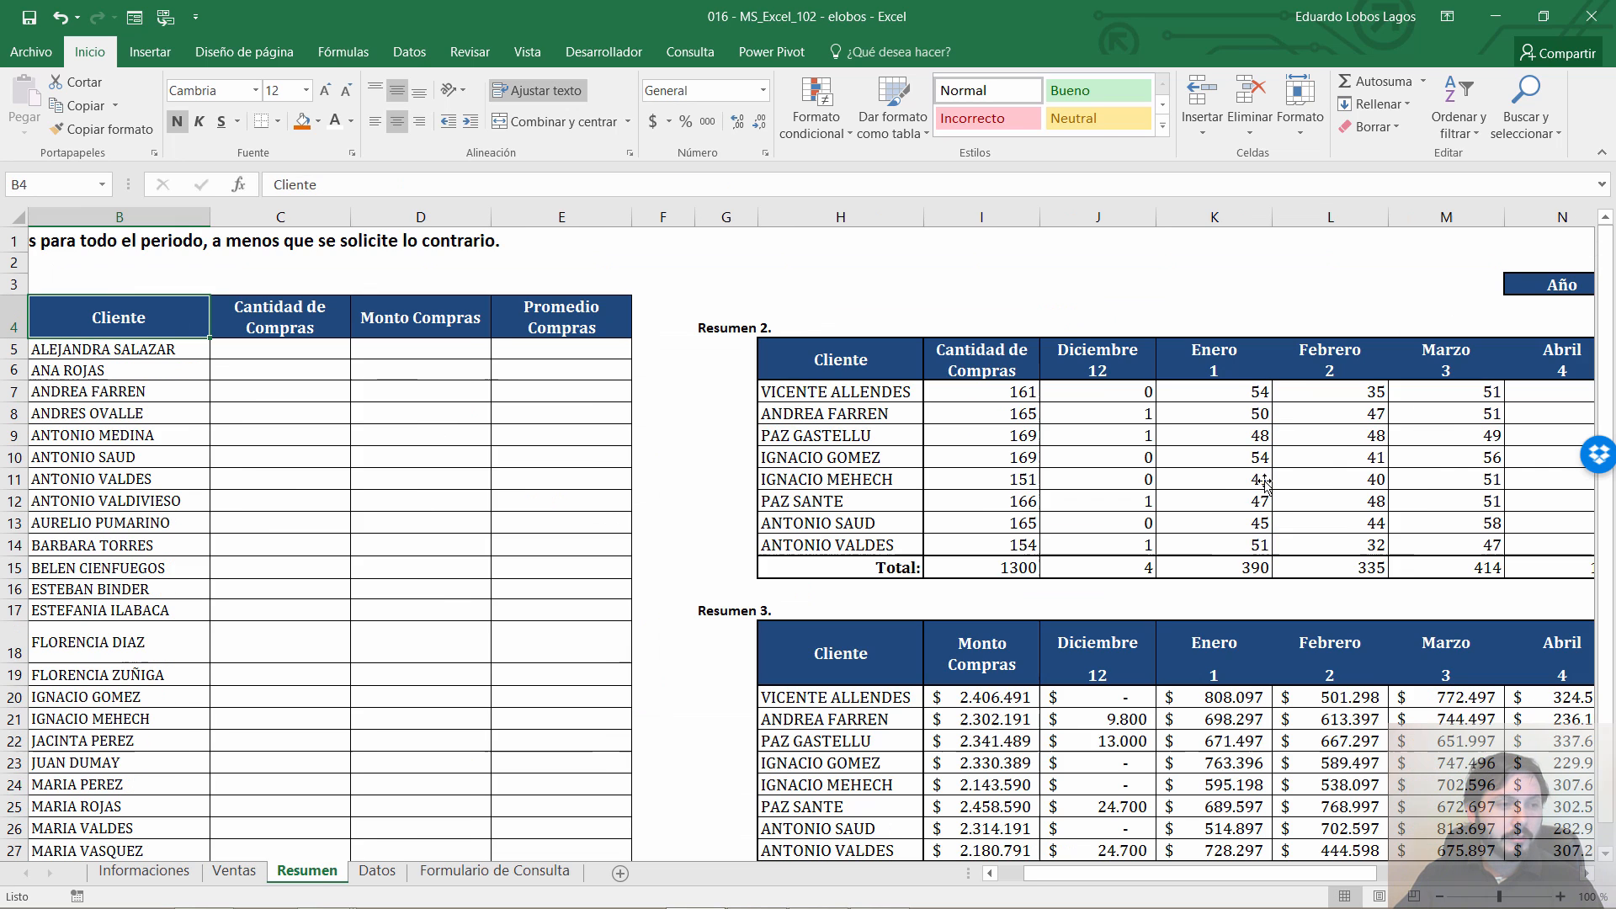
pyautogui.hotkey('ctrl', 'pagedown')
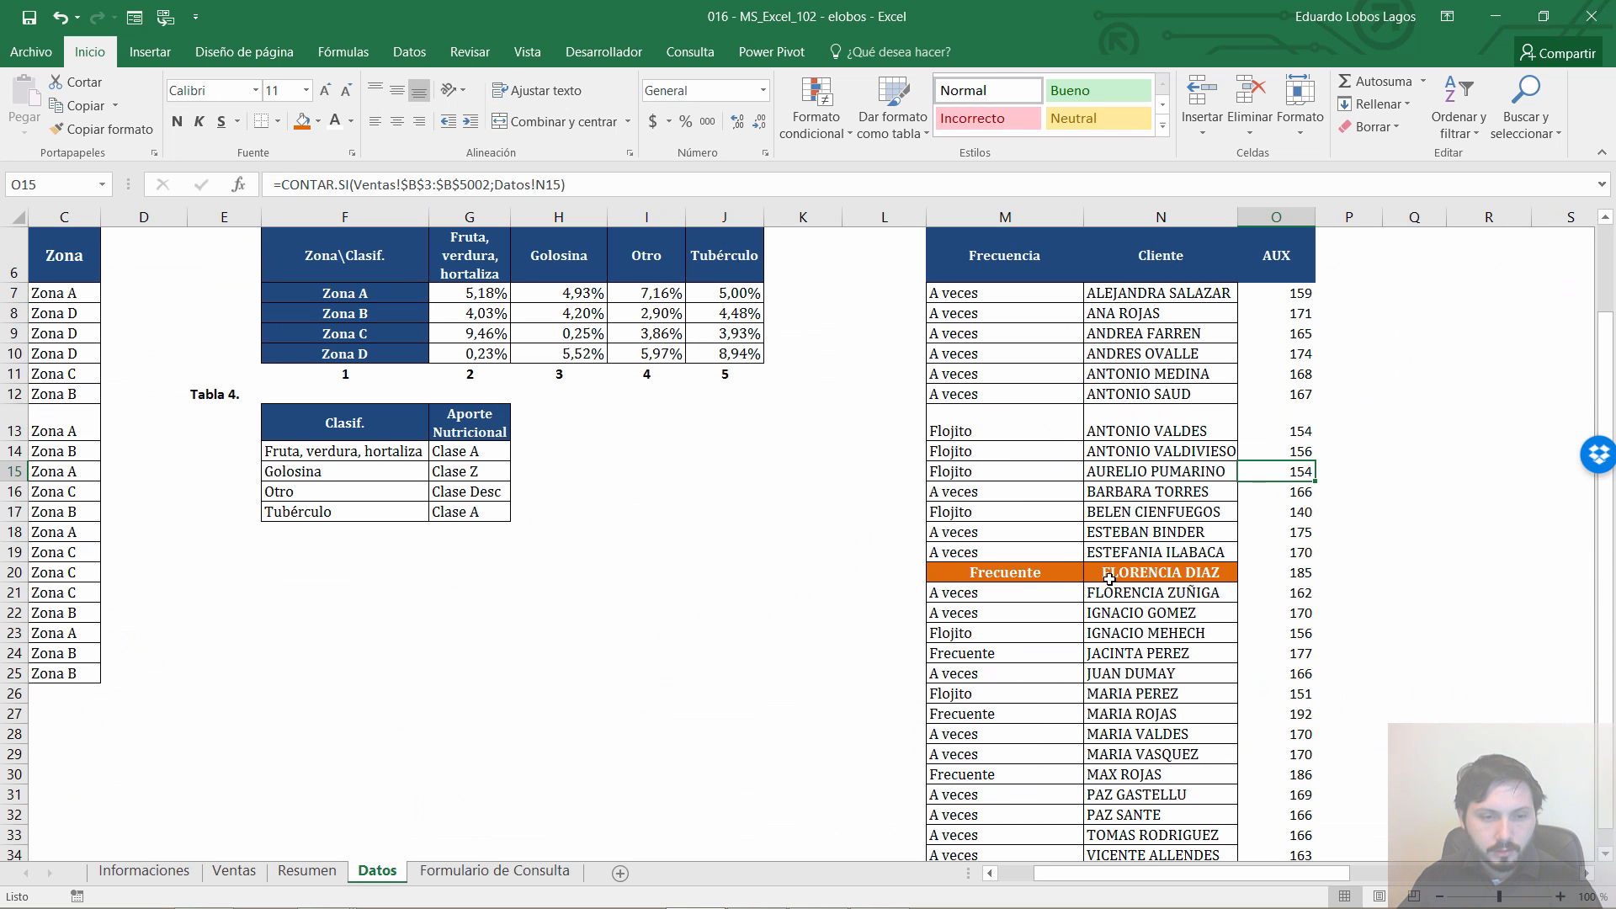
pyautogui.moveTo(1043, 596); pyautogui.dragTo(1086, 596)
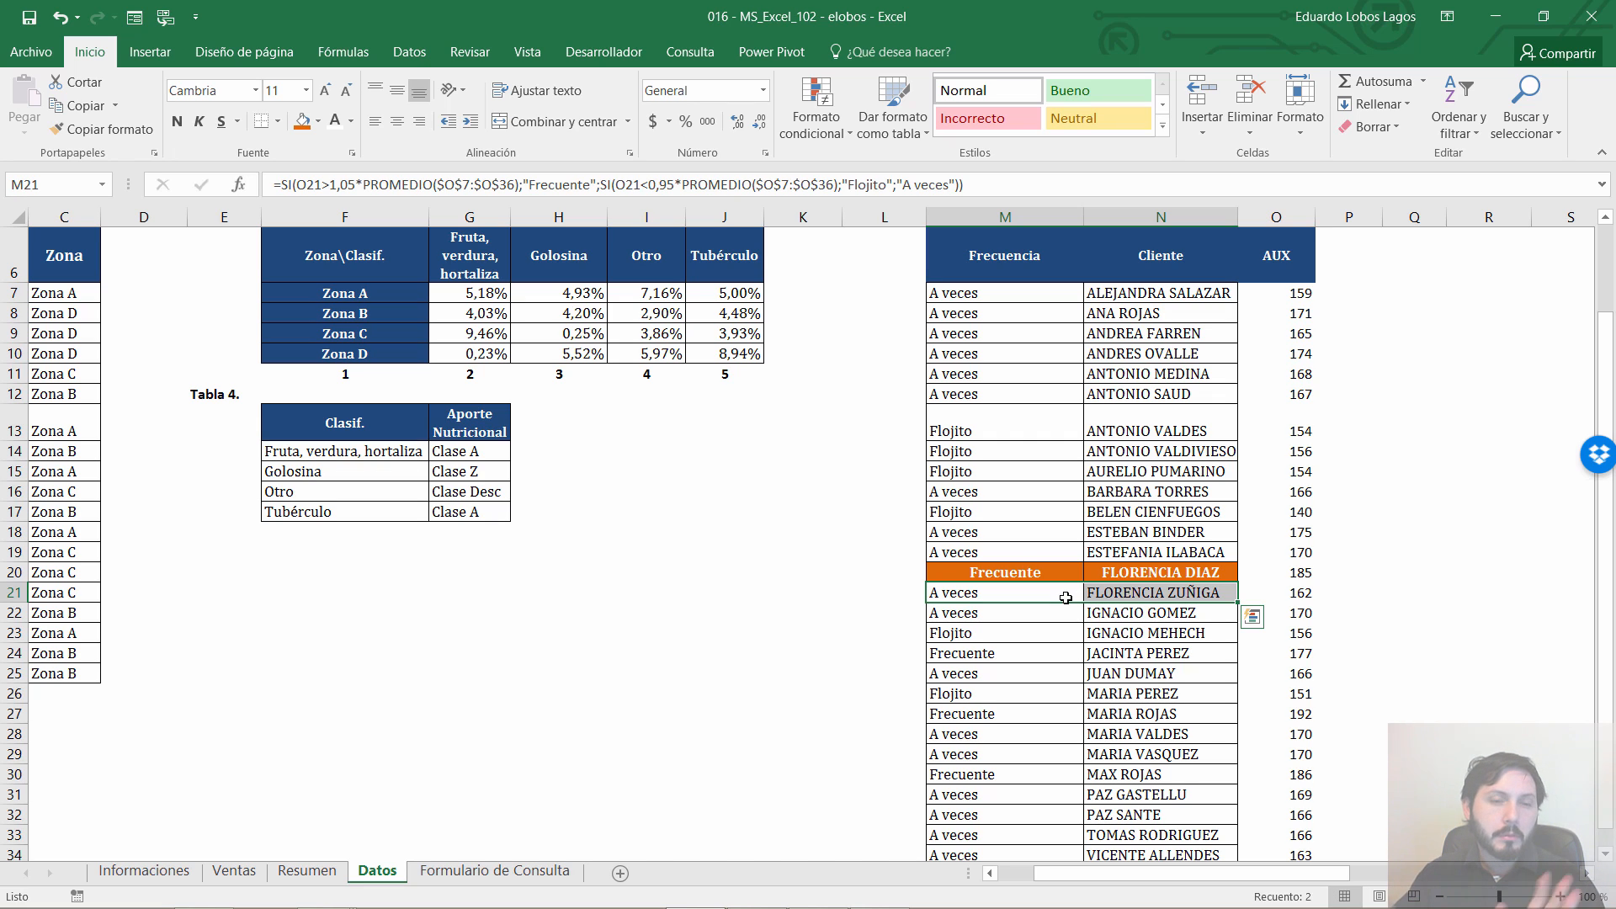
# Back on the Ventas sheet, copy the Frecuencia formula from C4 into C12
pyautogui.hotkey('ctrl', 'pageup')
pyautogui.hotkey('ctrl', 'pageup')
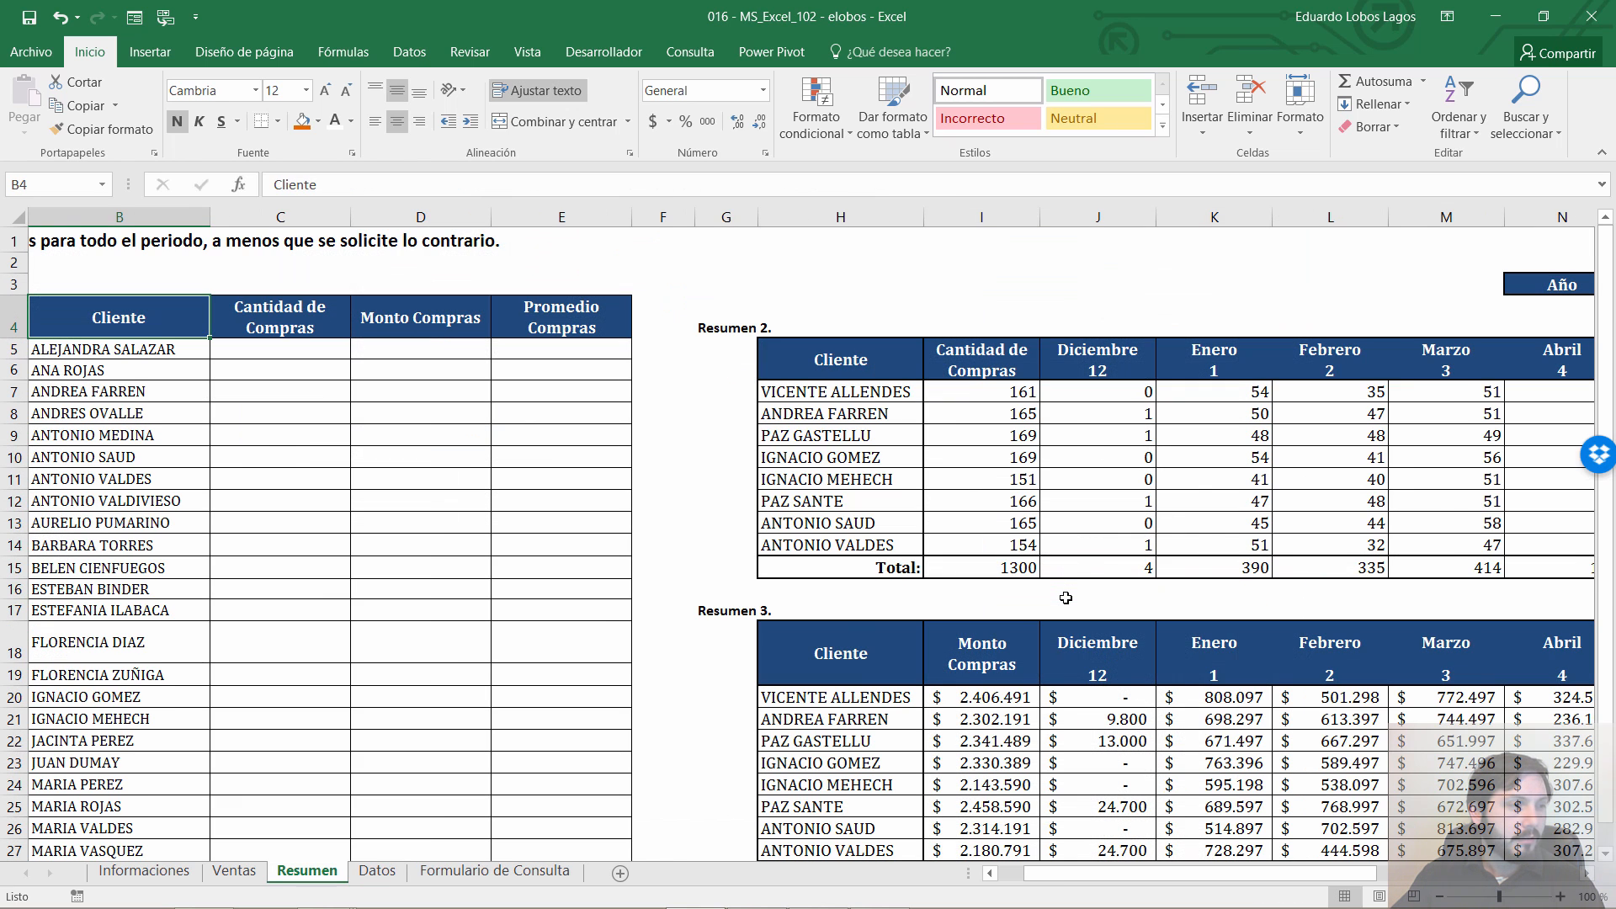
pyautogui.hotkey('ctrl', 'c')
pyautogui.press('Down')
pyautogui.press('Down')
pyautogui.press('Down')
pyautogui.press('Down')
pyautogui.press('Down')
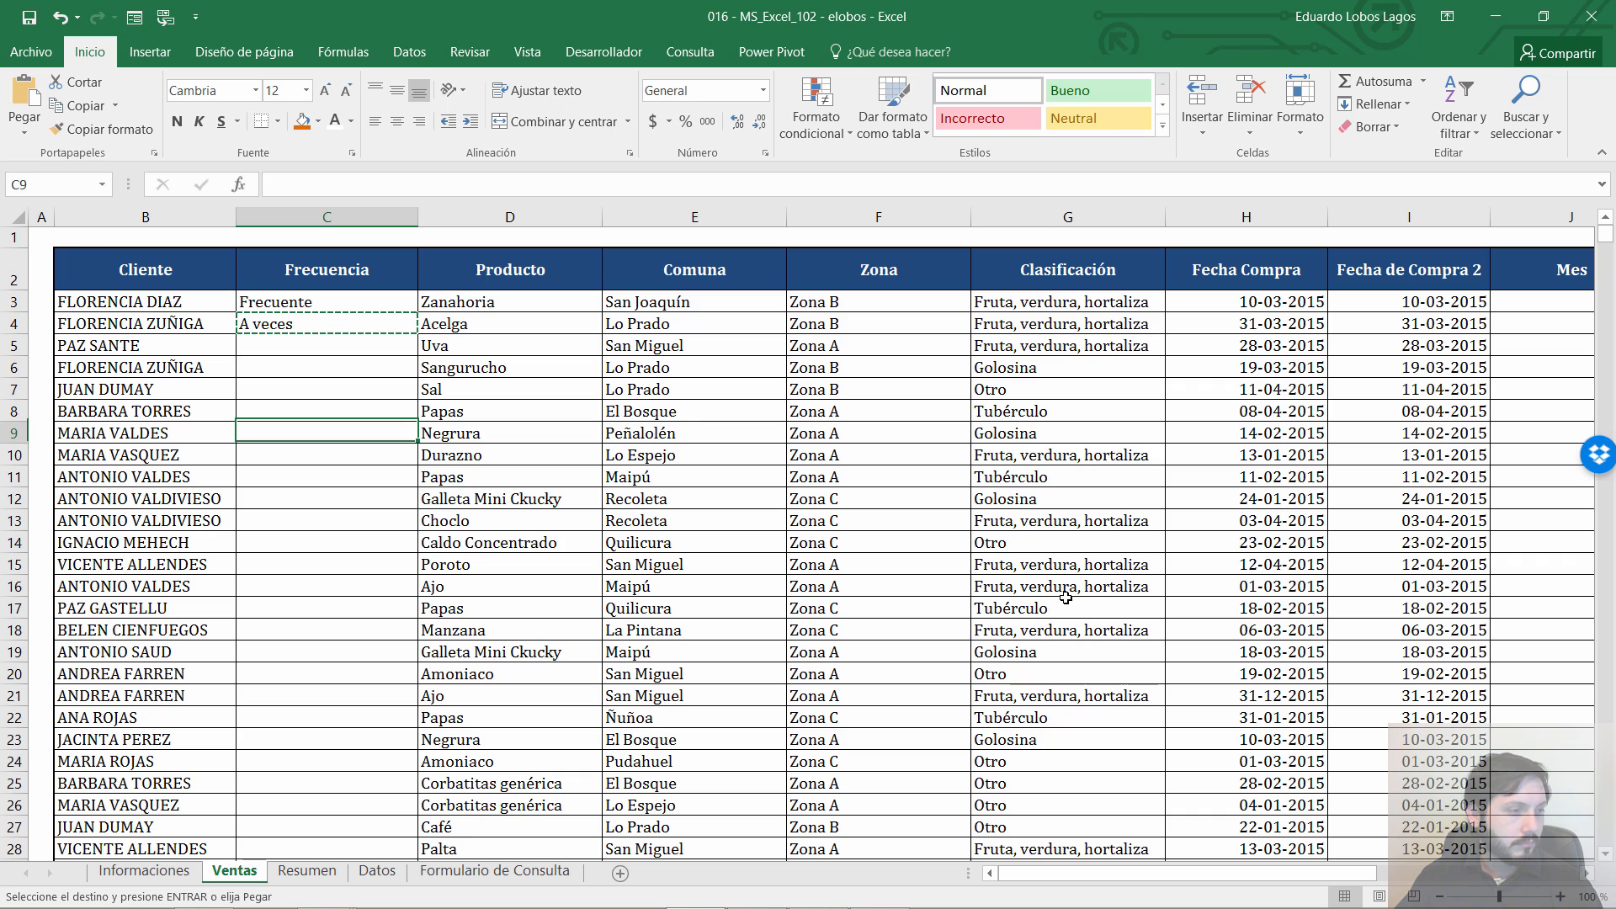
pyautogui.press('Down')
pyautogui.press('Down')
pyautogui.press('Down')
pyautogui.hotkey('ctrl', 'v')
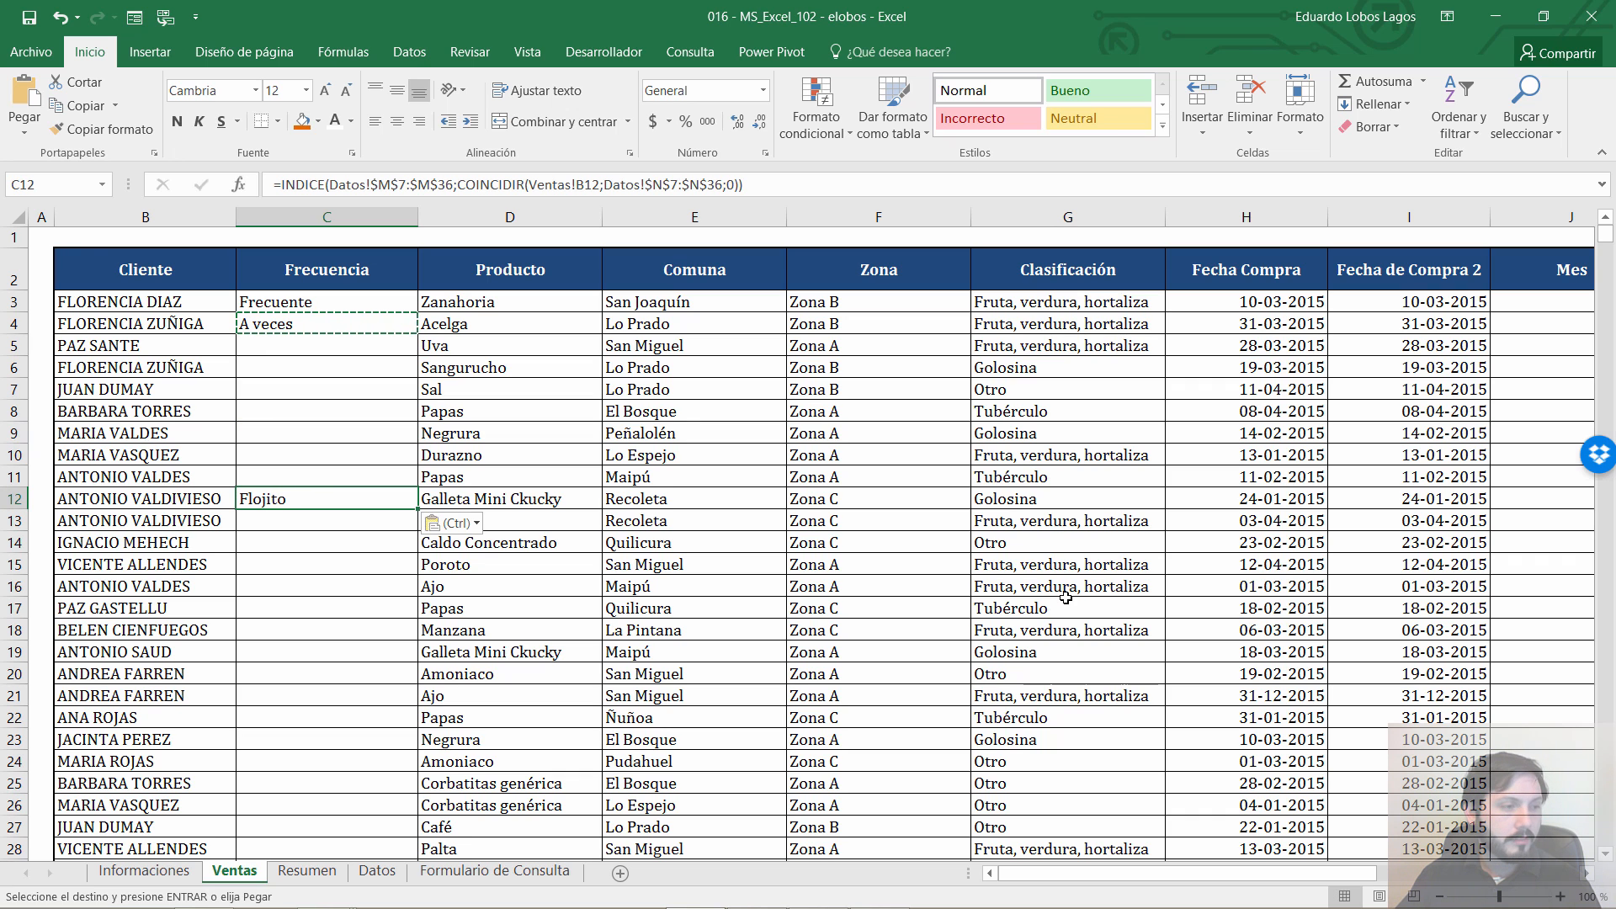
pyautogui.press('Escape')
# On the Datos sheet, find the Tabla 5 row for the client in Ventas row 12 and check M14:N14
pyautogui.hotkey('ctrl', 'pagedown')
pyautogui.hotkey('ctrl', 'pagedown')
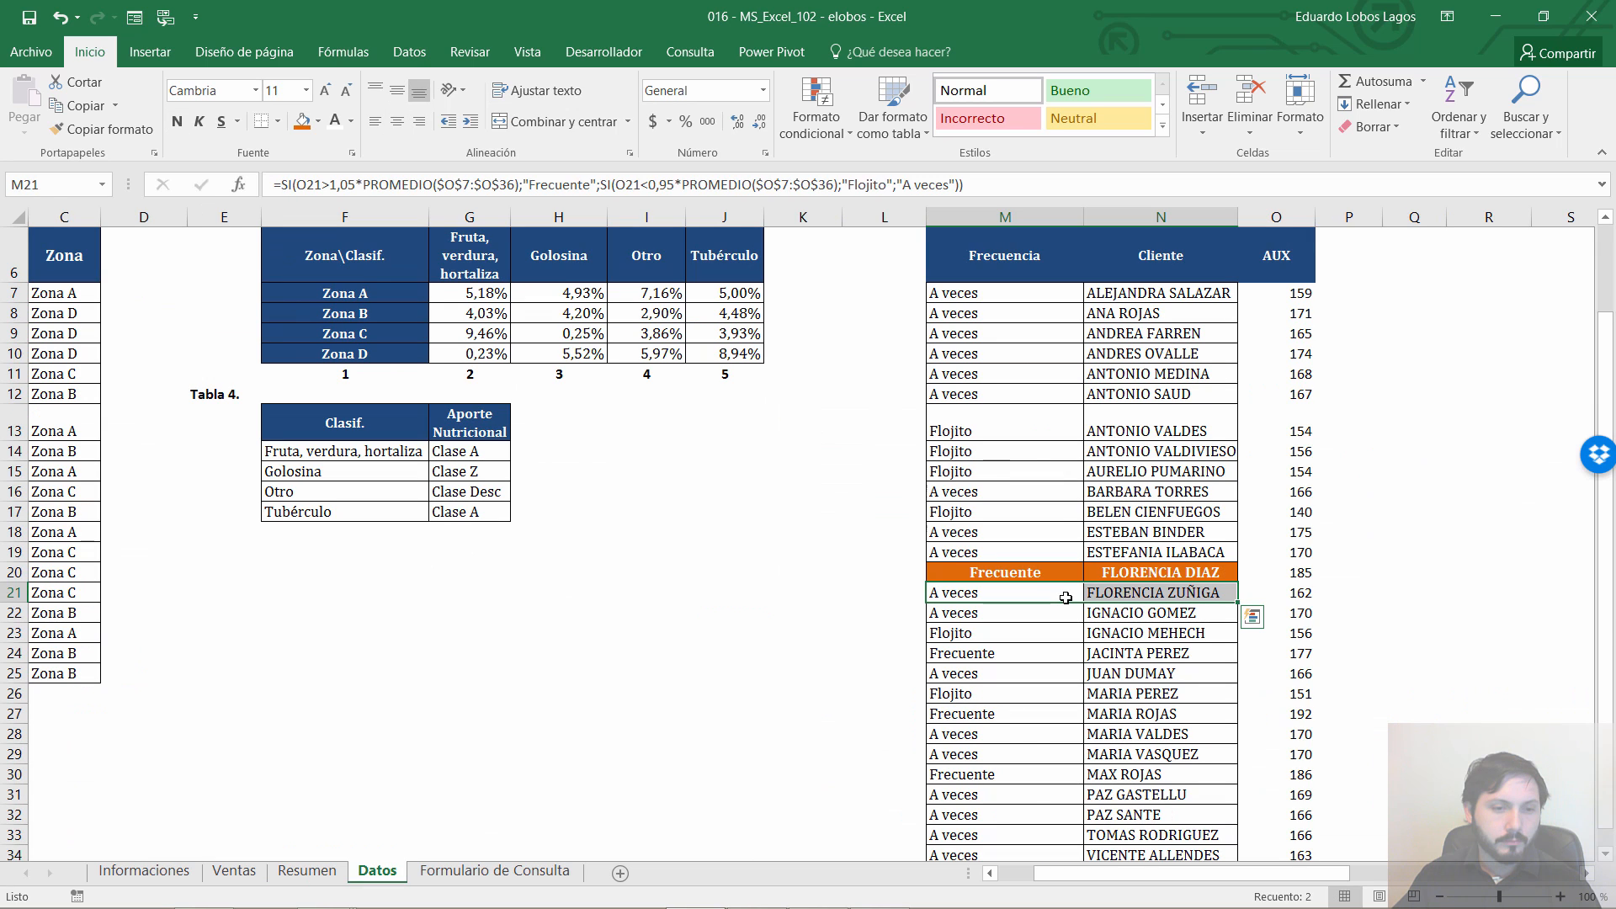
pyautogui.press('Up')
pyautogui.press('Up')
pyautogui.press('Up')
pyautogui.press('Up')
pyautogui.press('Up')
pyautogui.press('Up')
pyautogui.press('Up')
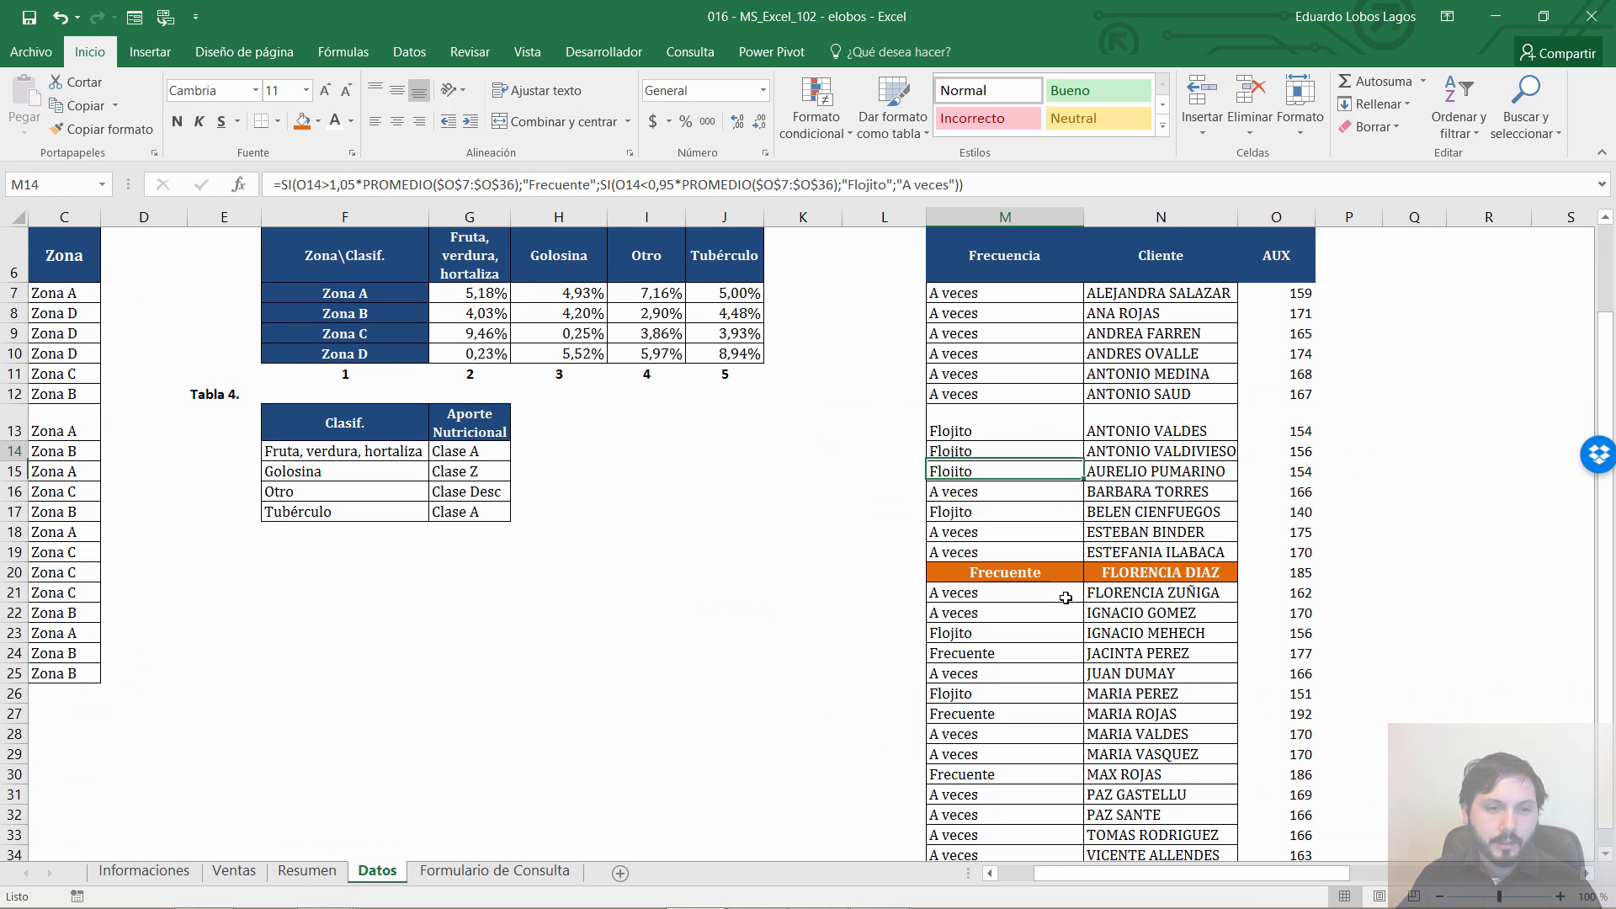
pyautogui.hotkey('shift', 'Right')
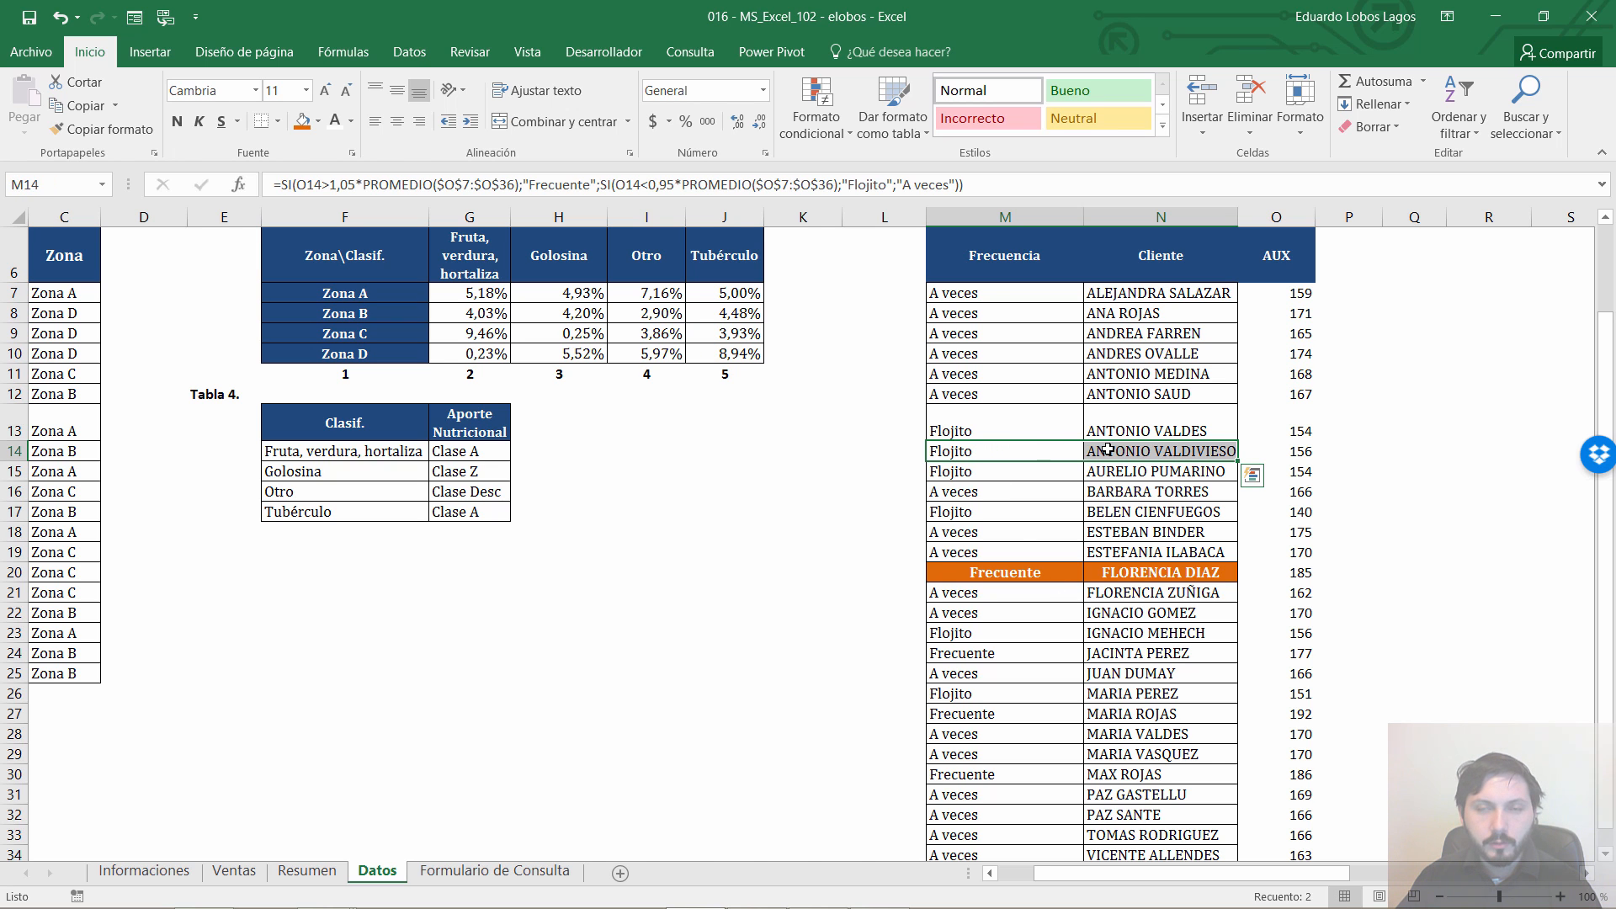
pyautogui.hotkey('shift', 'Left')
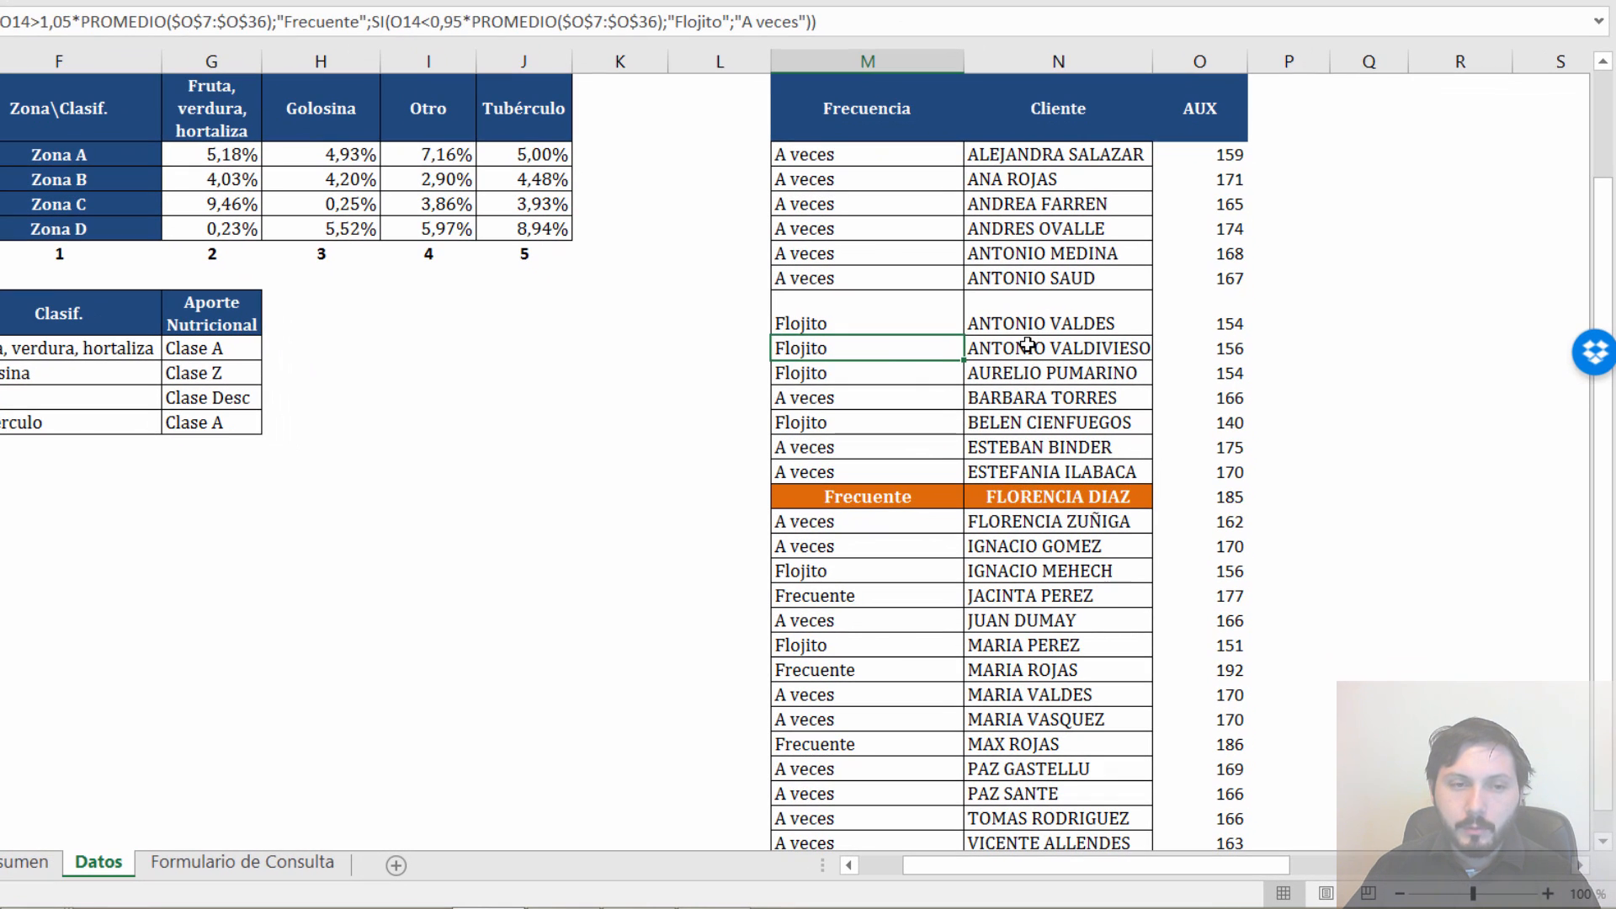
# Count the client's position in Tabla 5's Cliente column by stepping from N7 down to N14
pyautogui.click(1048, 371)
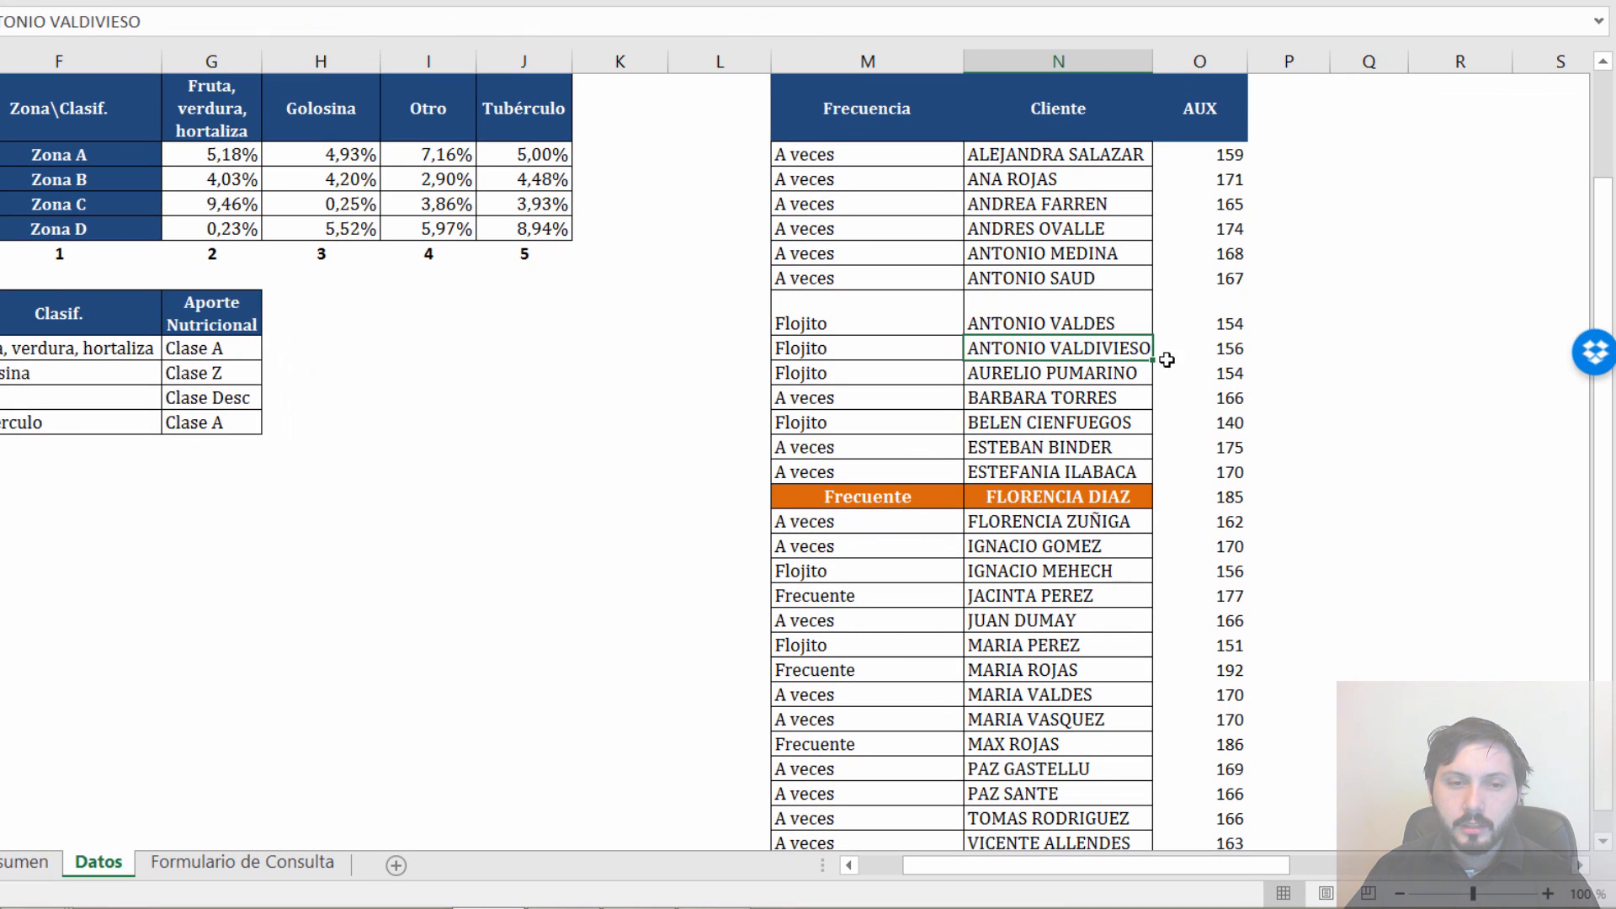
pyautogui.click(1138, 155)
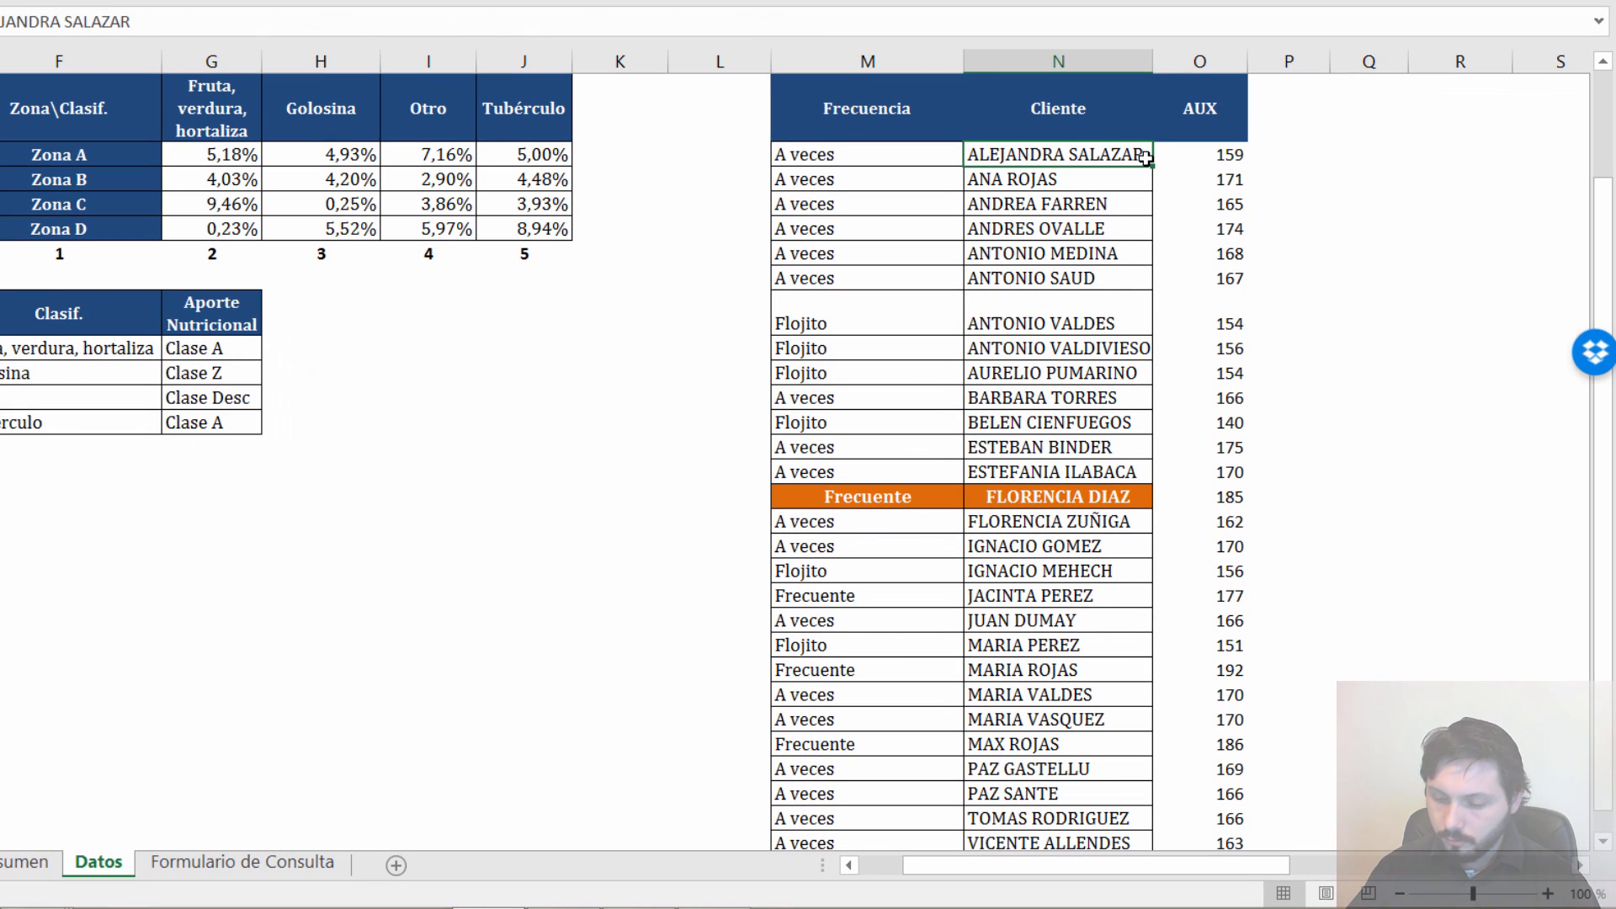
pyautogui.press('Down')
pyautogui.press('Down')
pyautogui.press('Down')
pyautogui.press('Down')
pyautogui.press('Down')
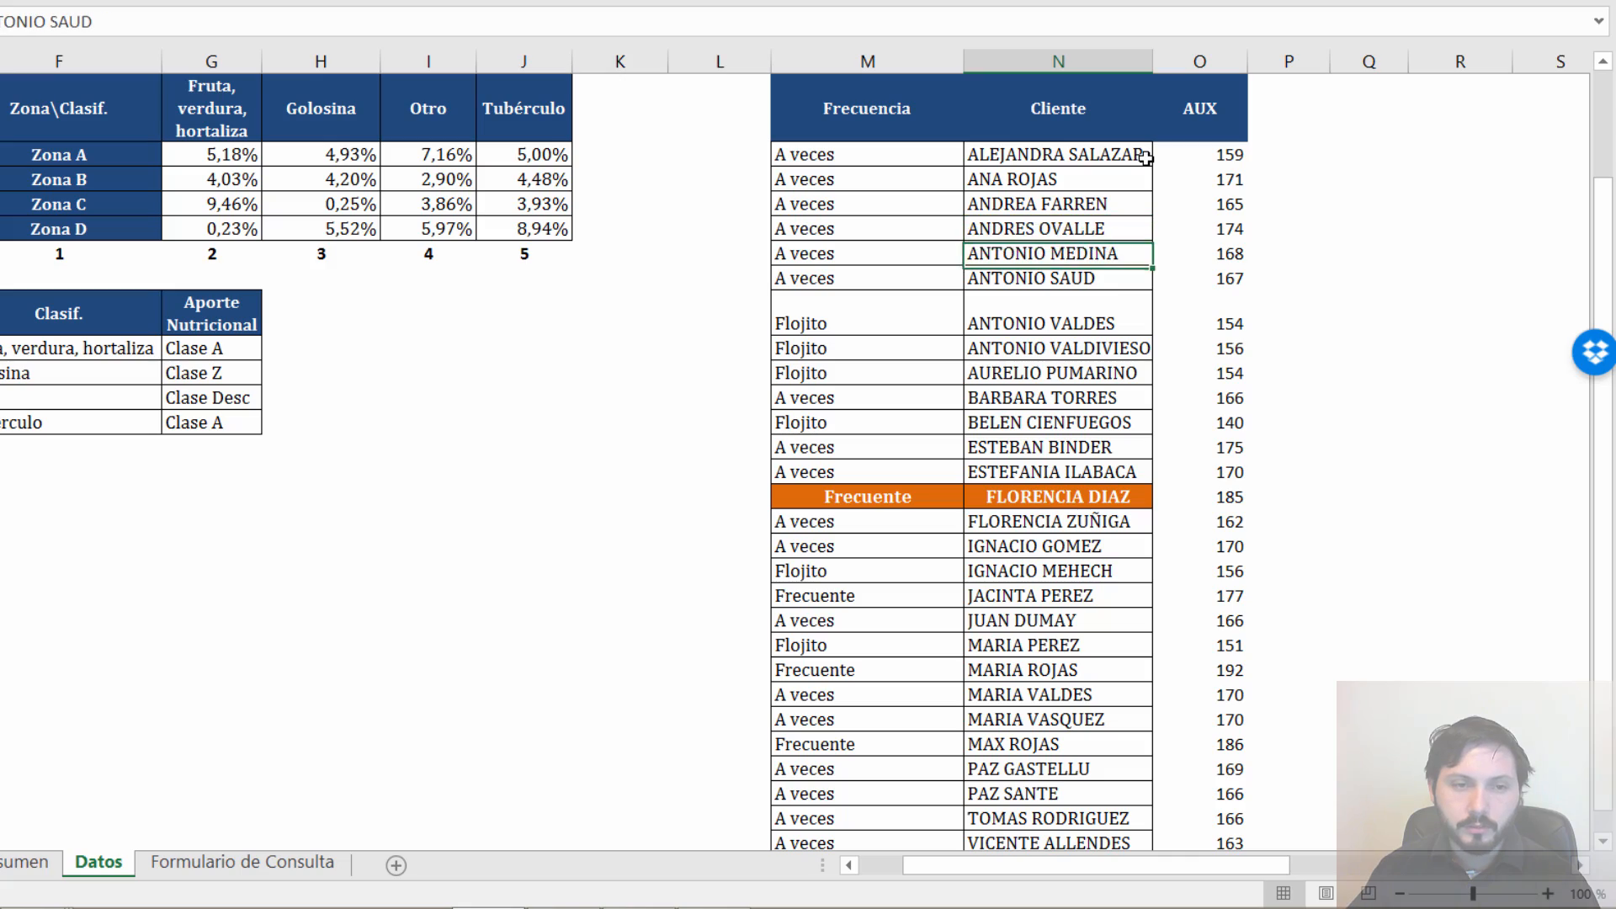
pyautogui.press('Down')
pyautogui.press('Down')
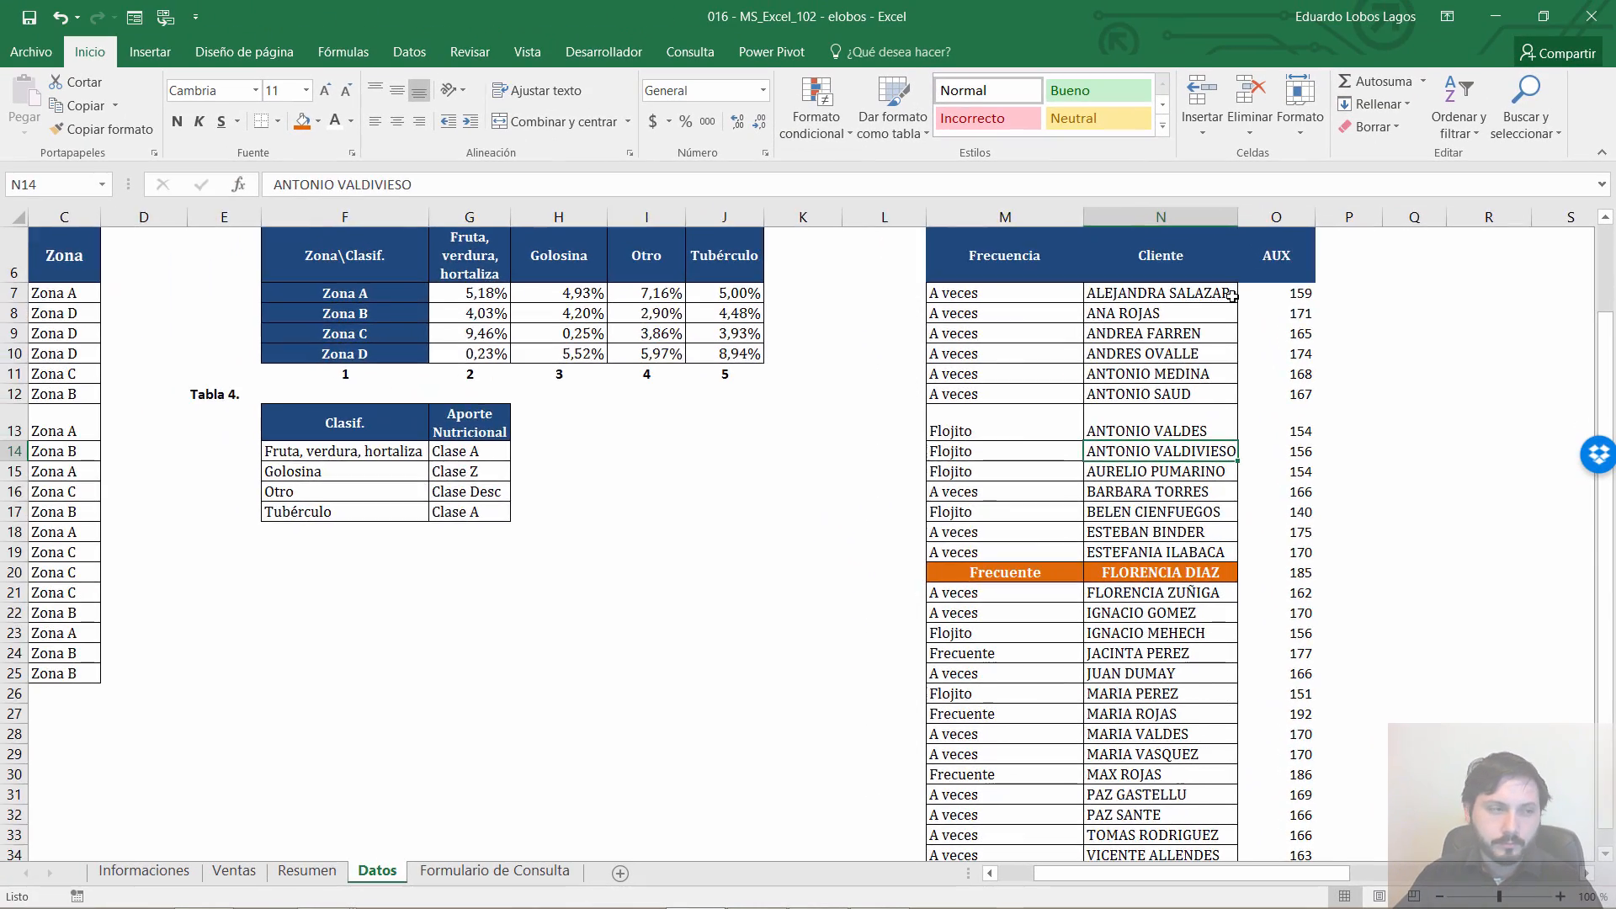
# In Ventas C12, evaluate only the COINCIDIR part of the formula to preview the row position, and leave the original formula in place
pyautogui.hotkey('ctrl', 'pageup')
pyautogui.hotkey('ctrl', 'pageup')
pyautogui.press('F2')
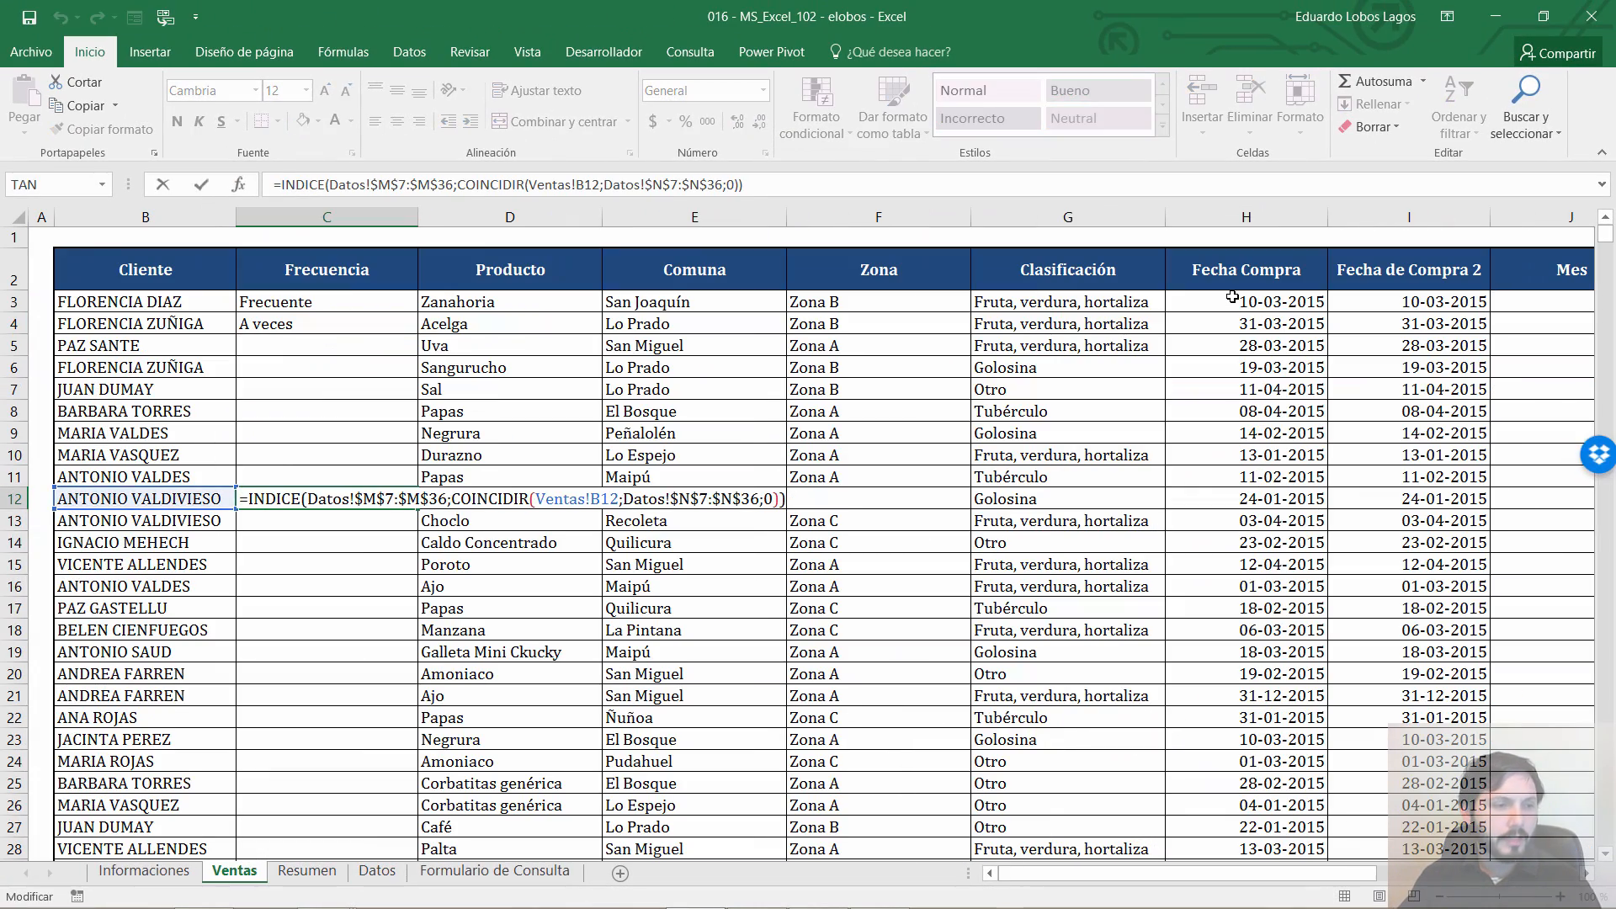
pyautogui.press('Left')
pyautogui.hotkey('ctrl', 'shift', 'Left')
pyautogui.hotkey('ctrl', 'shift', 'Left')
pyautogui.hotkey('ctrl', 'shift', 'Left')
pyautogui.hotkey('ctrl', 'shift', 'Left')
pyautogui.hotkey('ctrl', 'shift', 'Left')
pyautogui.hotkey('ctrl', 'shift', 'Left')
pyautogui.hotkey('ctrl', 'shift', 'Left')
pyautogui.hotkey('ctrl', 'shift', 'Left')
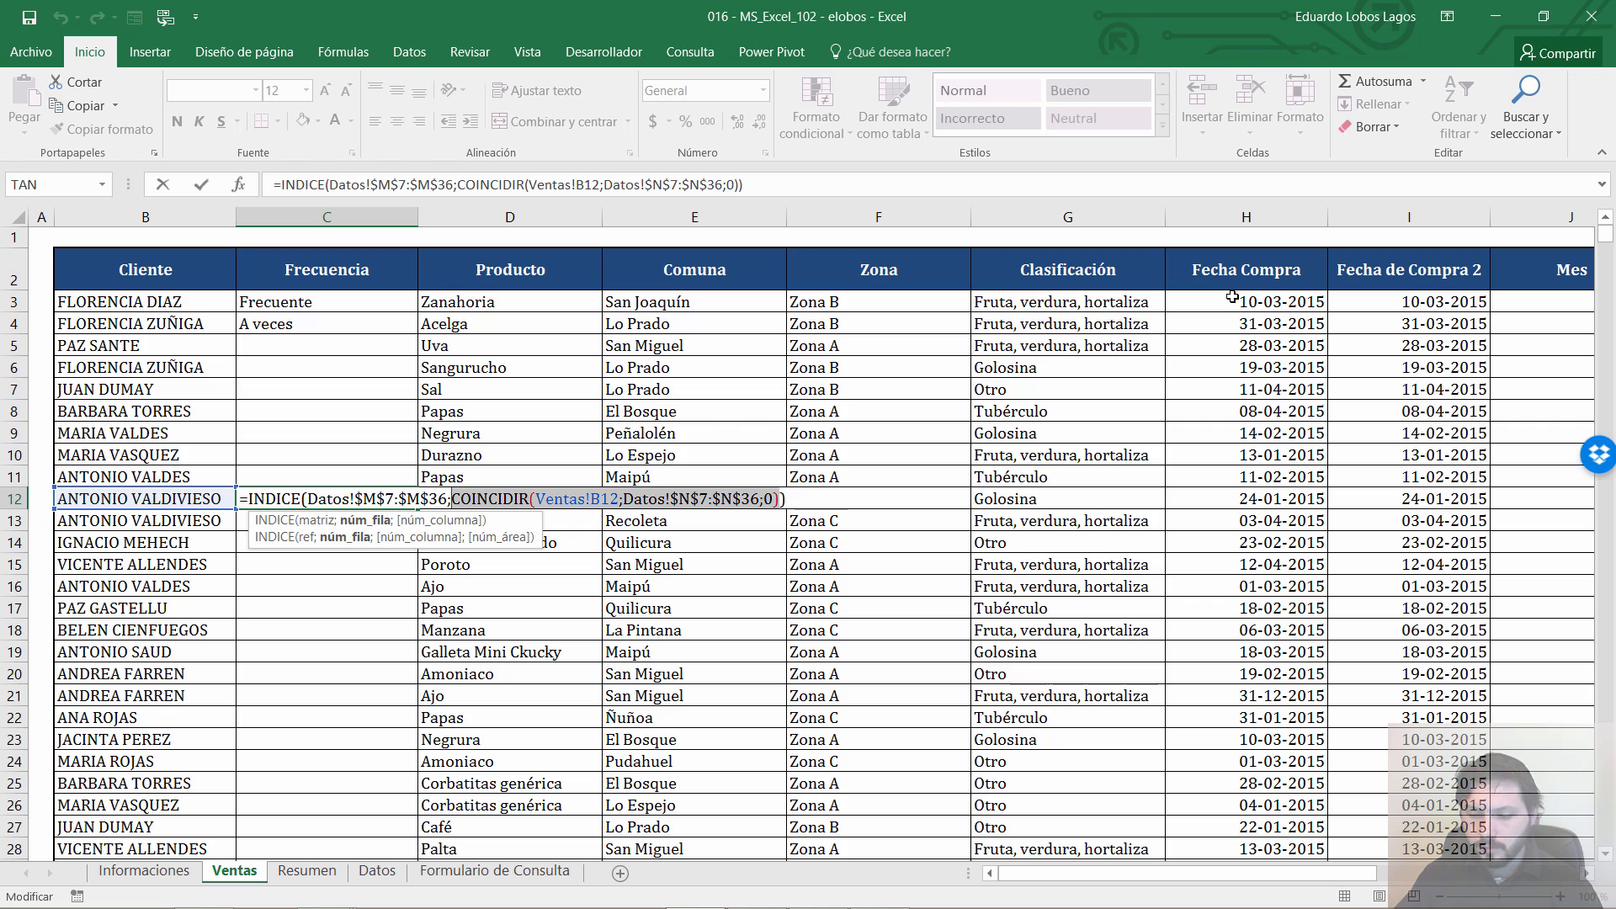
pyautogui.write('8')
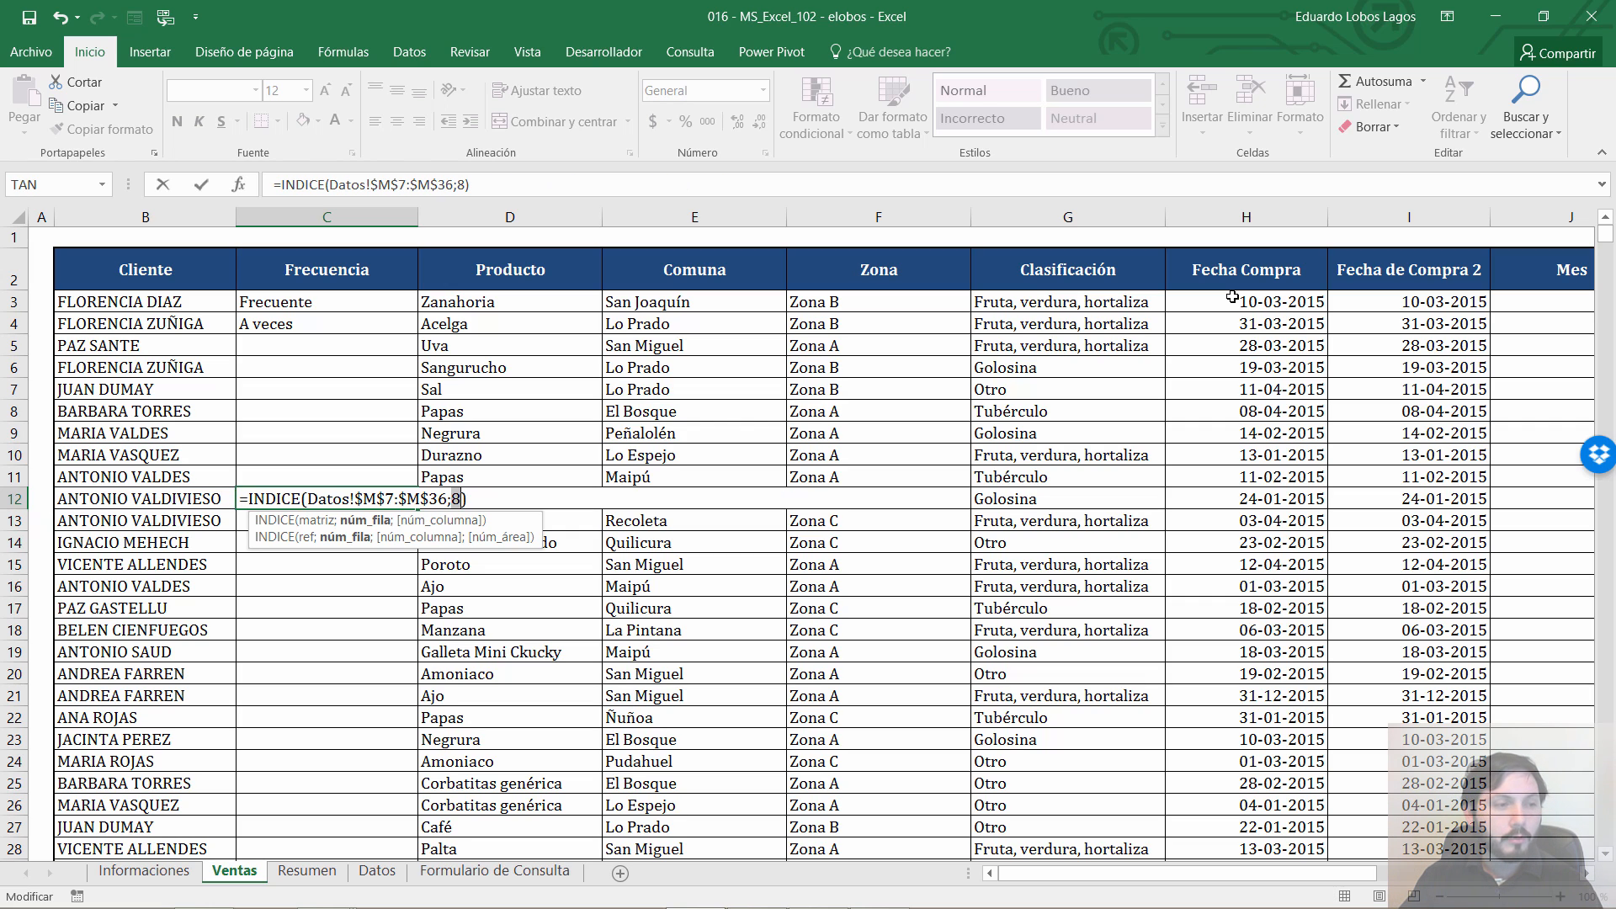
pyautogui.hotkey('ctrl', 'z')
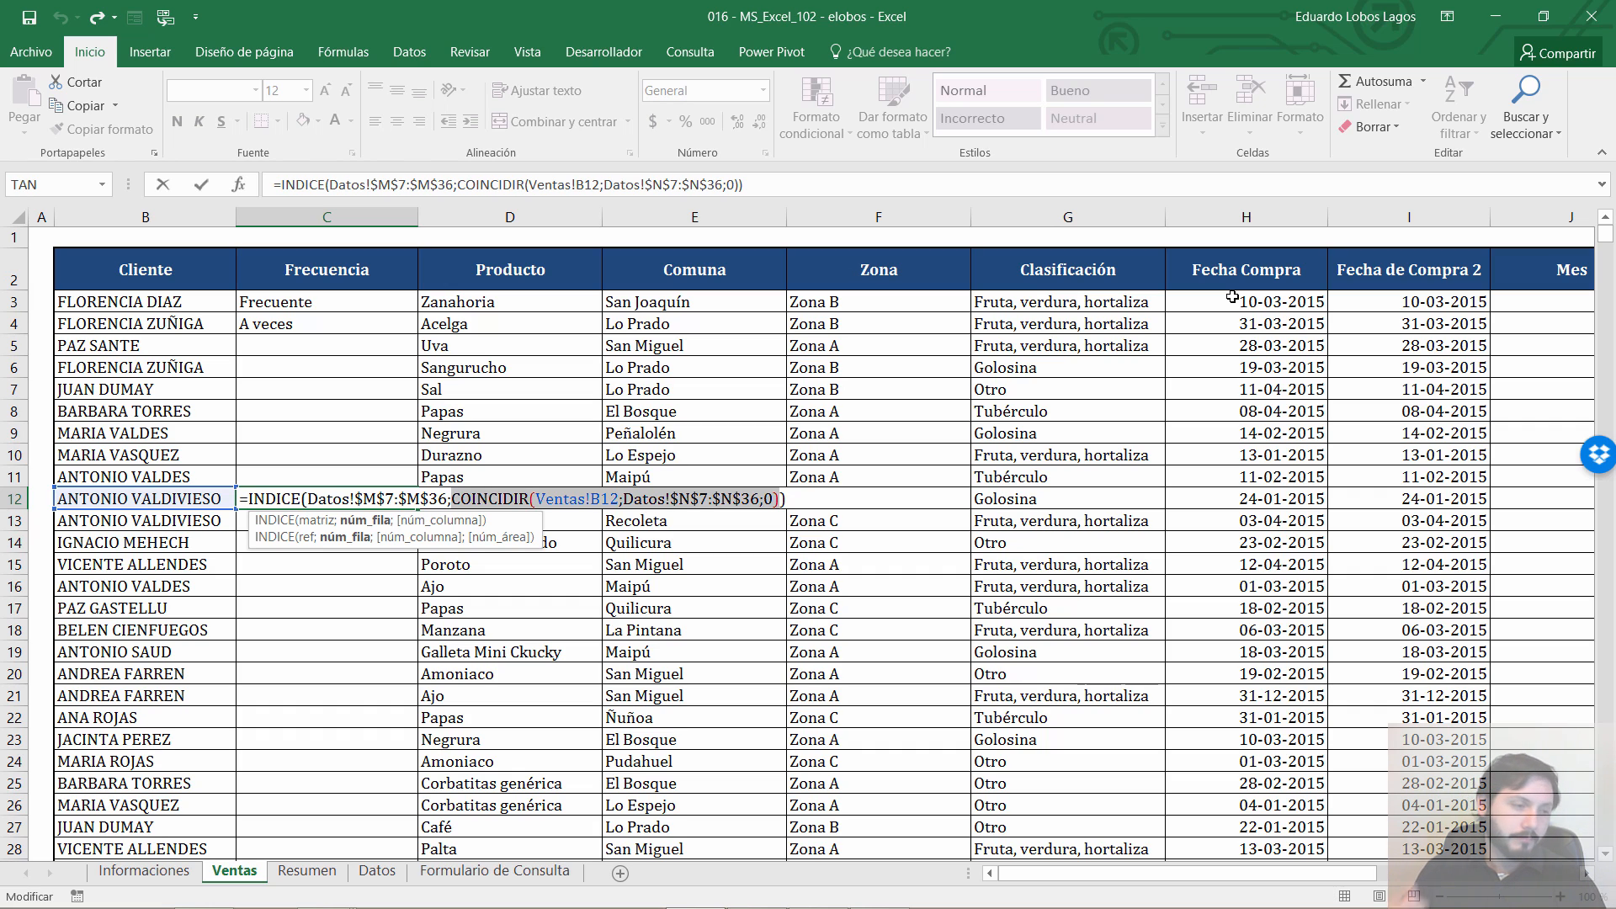
pyautogui.press('Escape')
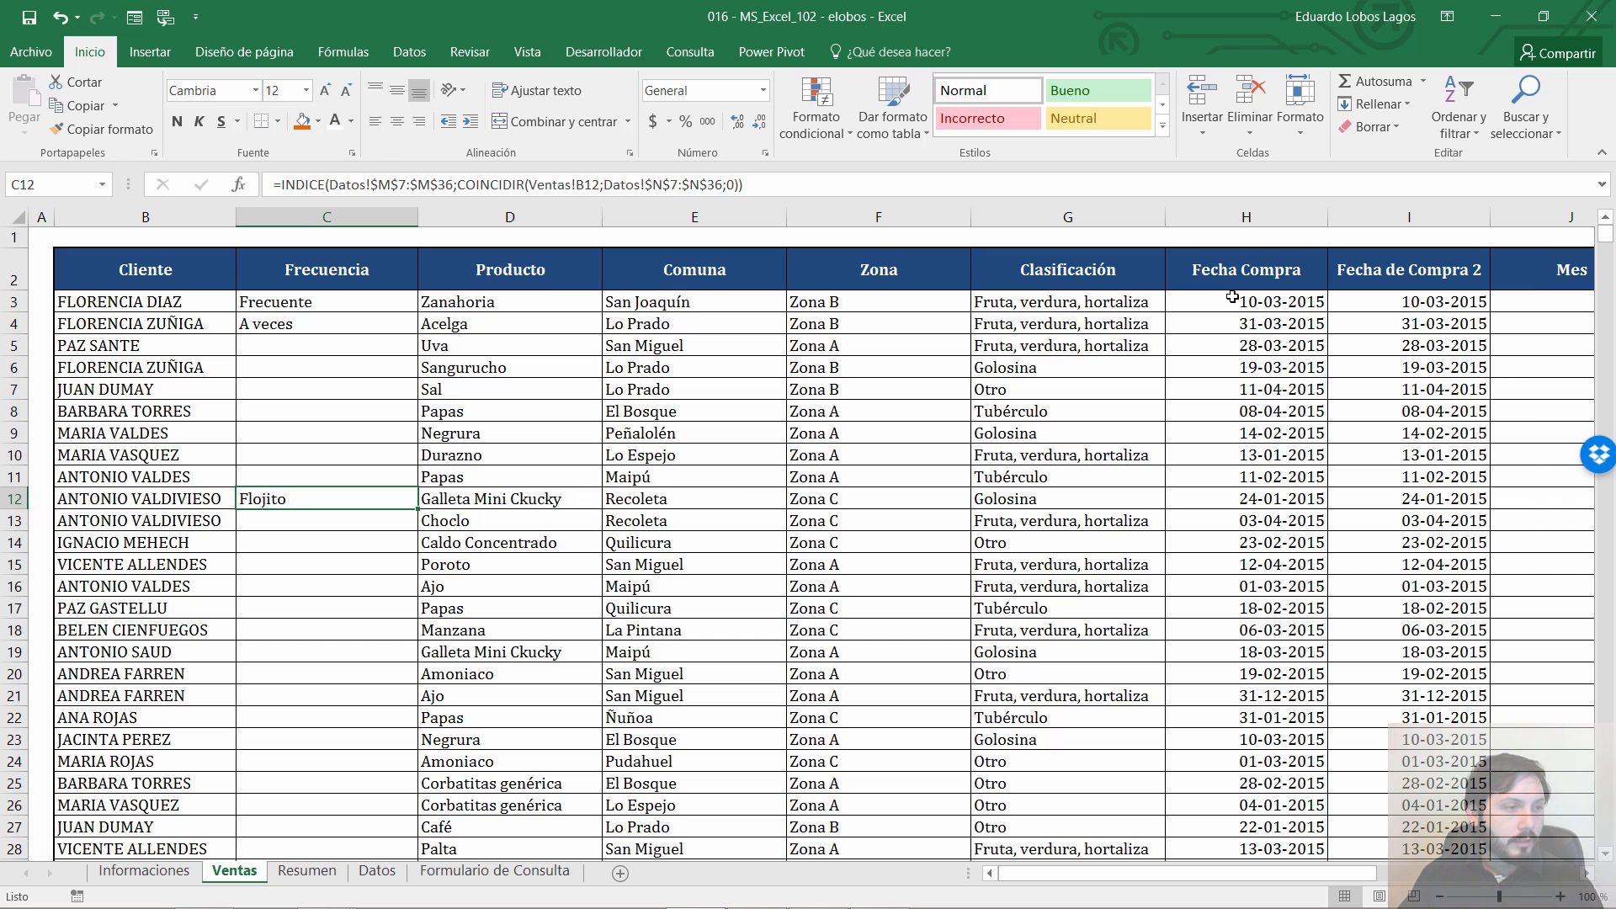
# Copy the Frecuencia formula from C4 over the range C4:C12
pyautogui.hotkey('ctrl', 'Up')
pyautogui.hotkey('ctrl', 'c')
pyautogui.hotkey('ctrl', 'shift', 'Down')
pyautogui.hotkey('ctrl', 'v')
# Paste the copied formula, formulas only, into C12:C5002 and return to the Frecuencia header
pyautogui.press('Down')
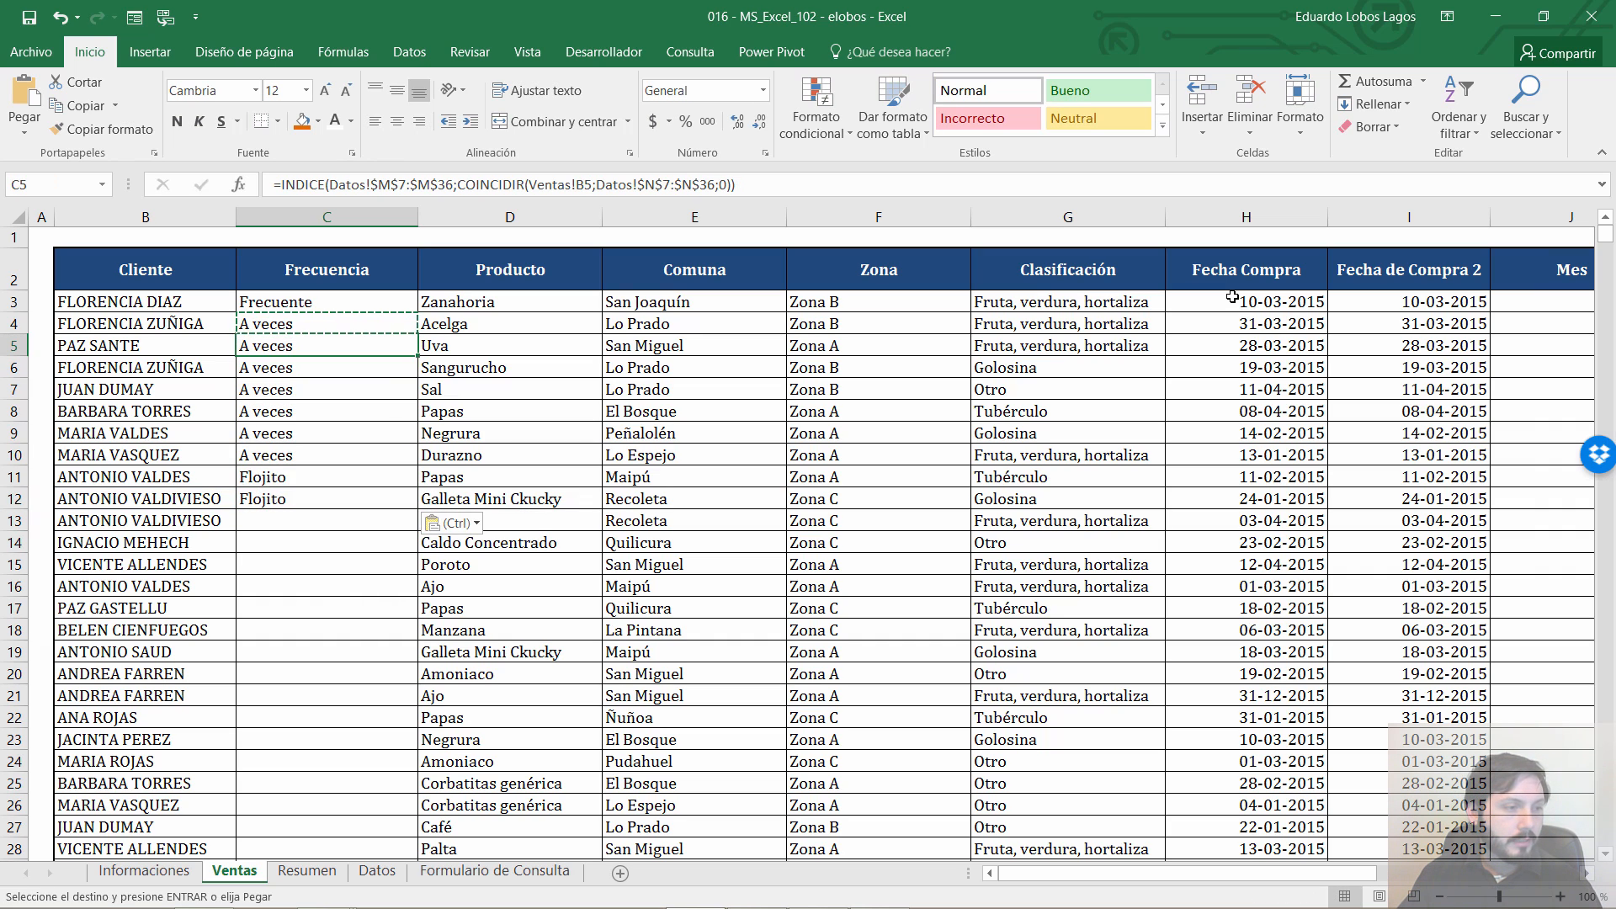
pyautogui.hotkey('ctrl', 'Down')
pyautogui.press('Left')
pyautogui.hotkey('ctrl', 'Down')
pyautogui.press('Right')
pyautogui.hotkey('ctrl', 'shift', 'Up')
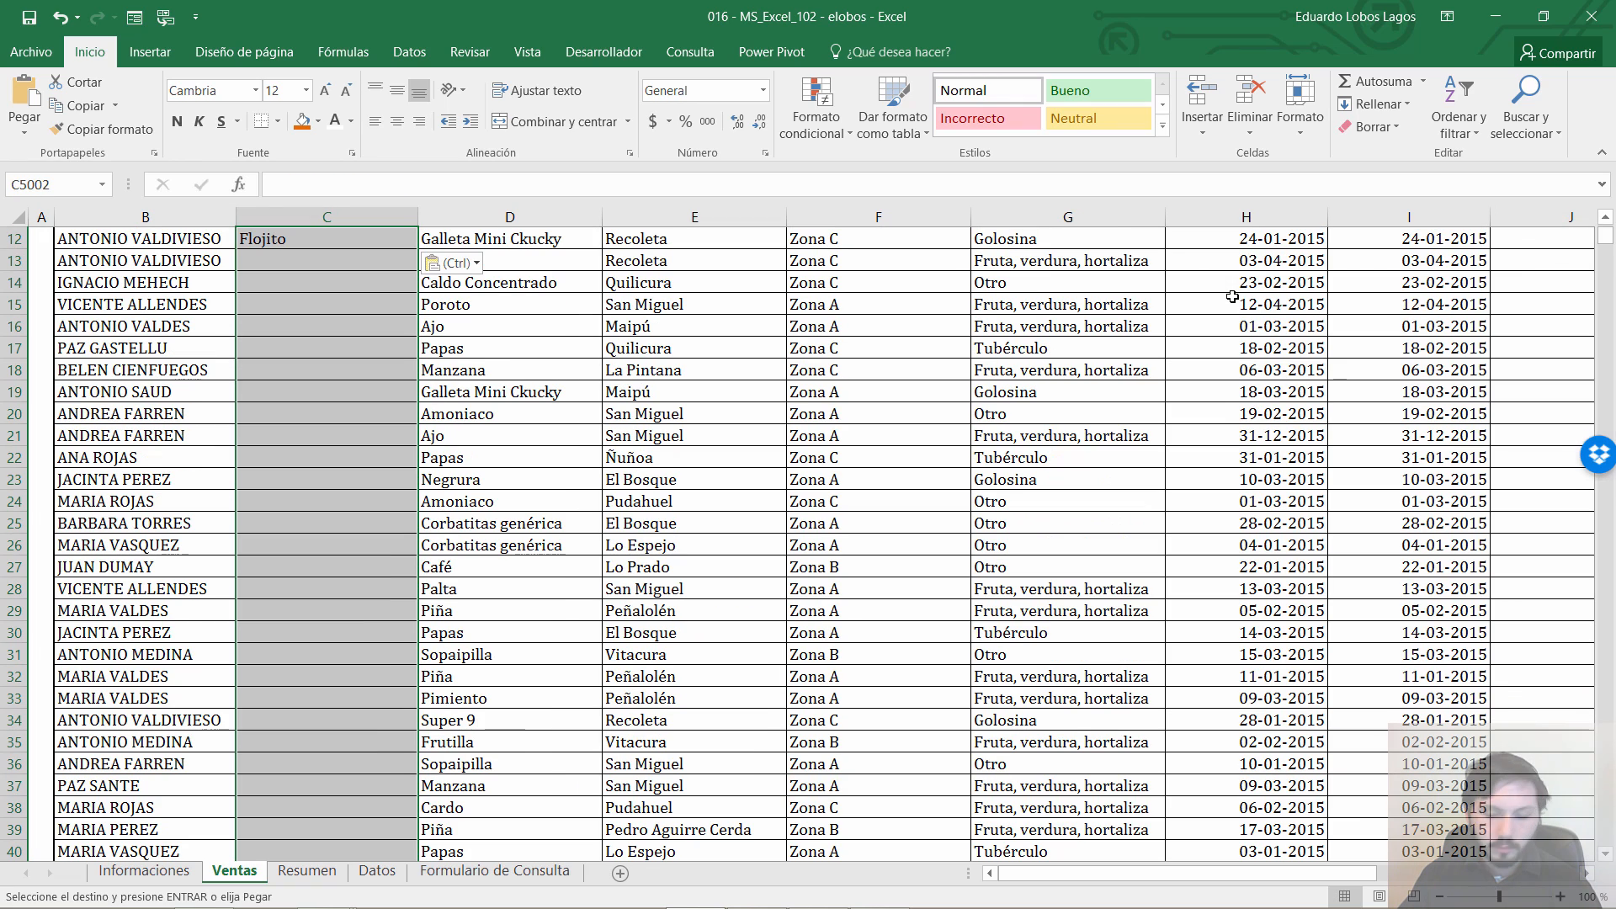
pyautogui.hotkey('shift', 'F10')
pyautogui.press('r')
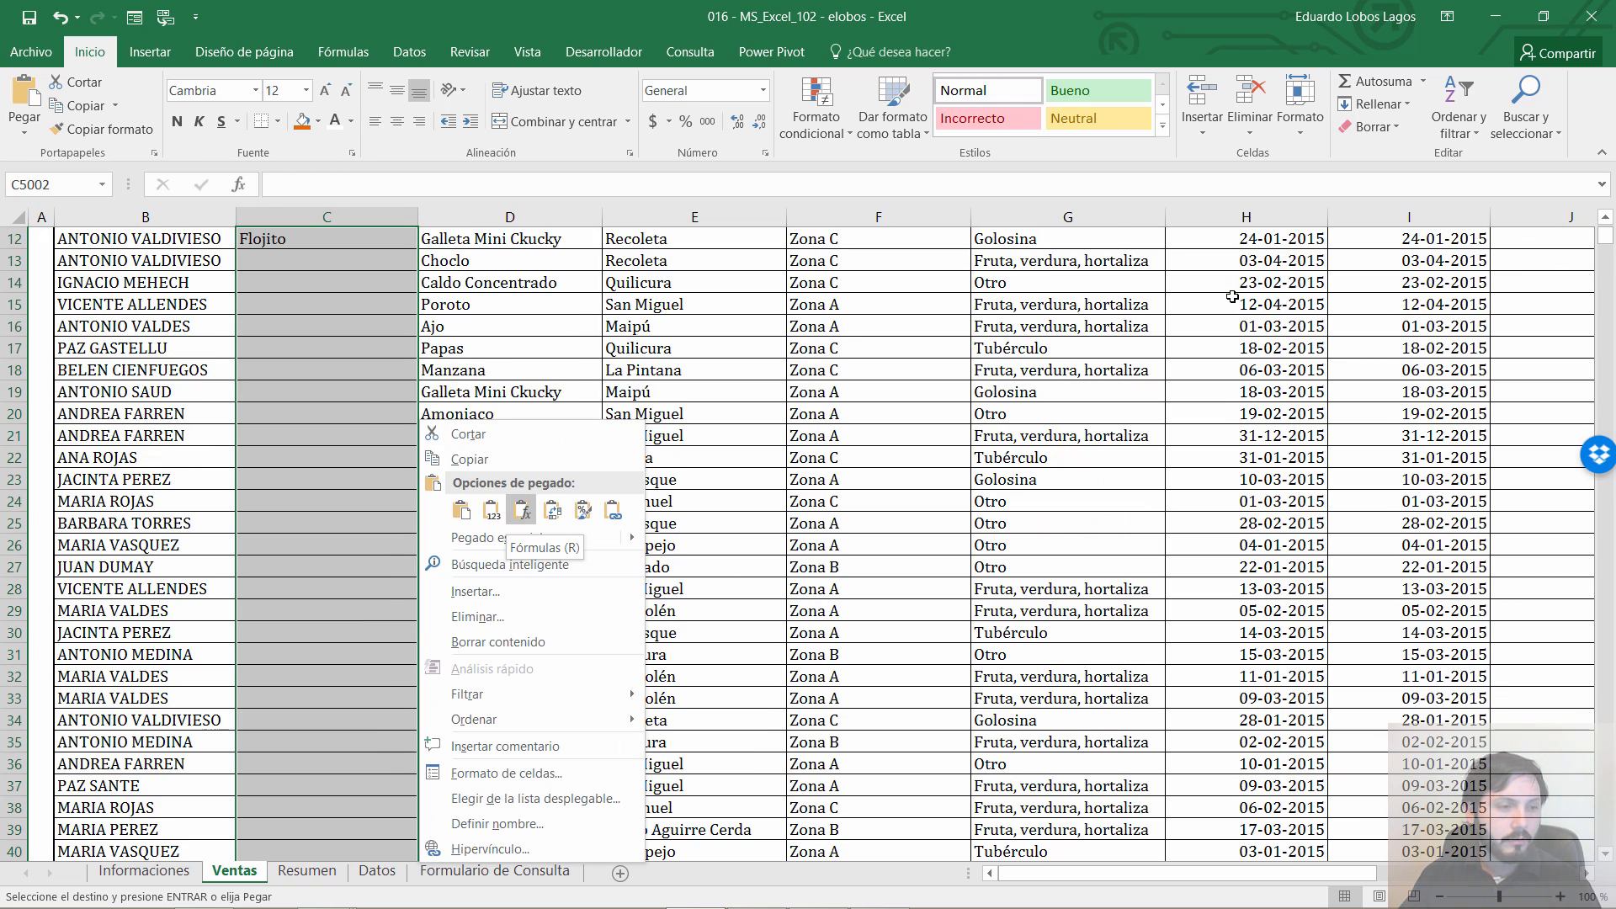
pyautogui.press('Return')
pyautogui.hotkey('ctrl', 'Up')
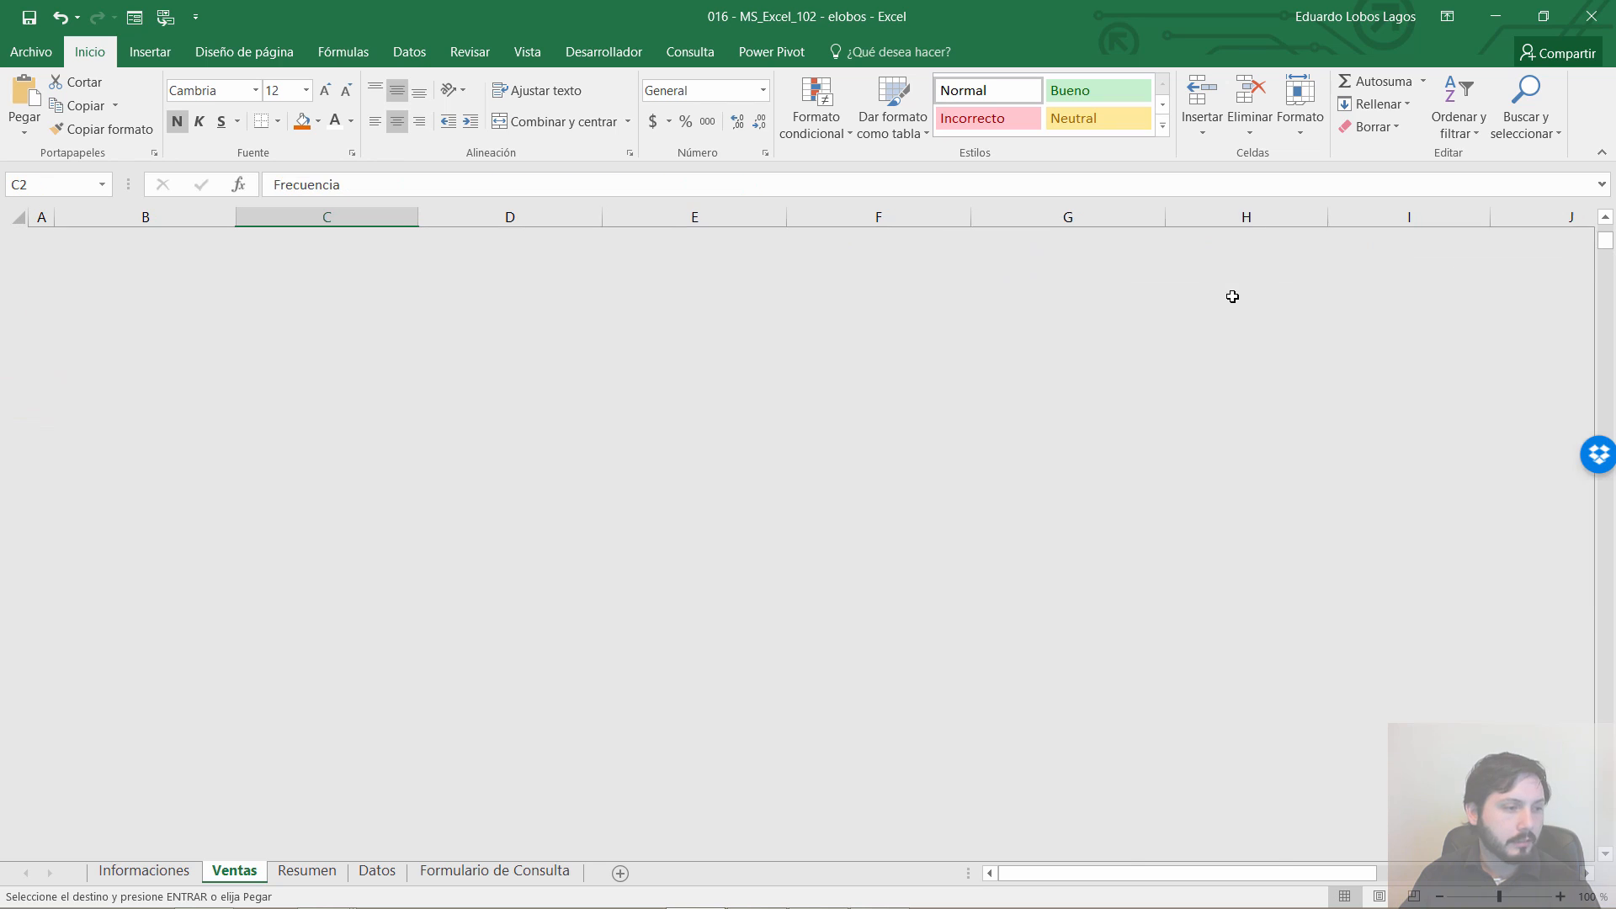
pyautogui.press('Escape')
pyautogui.press('Down')
pyautogui.press('Up')
pyautogui.press('Up')
pyautogui.press('Down')
pyautogui.press('Down')
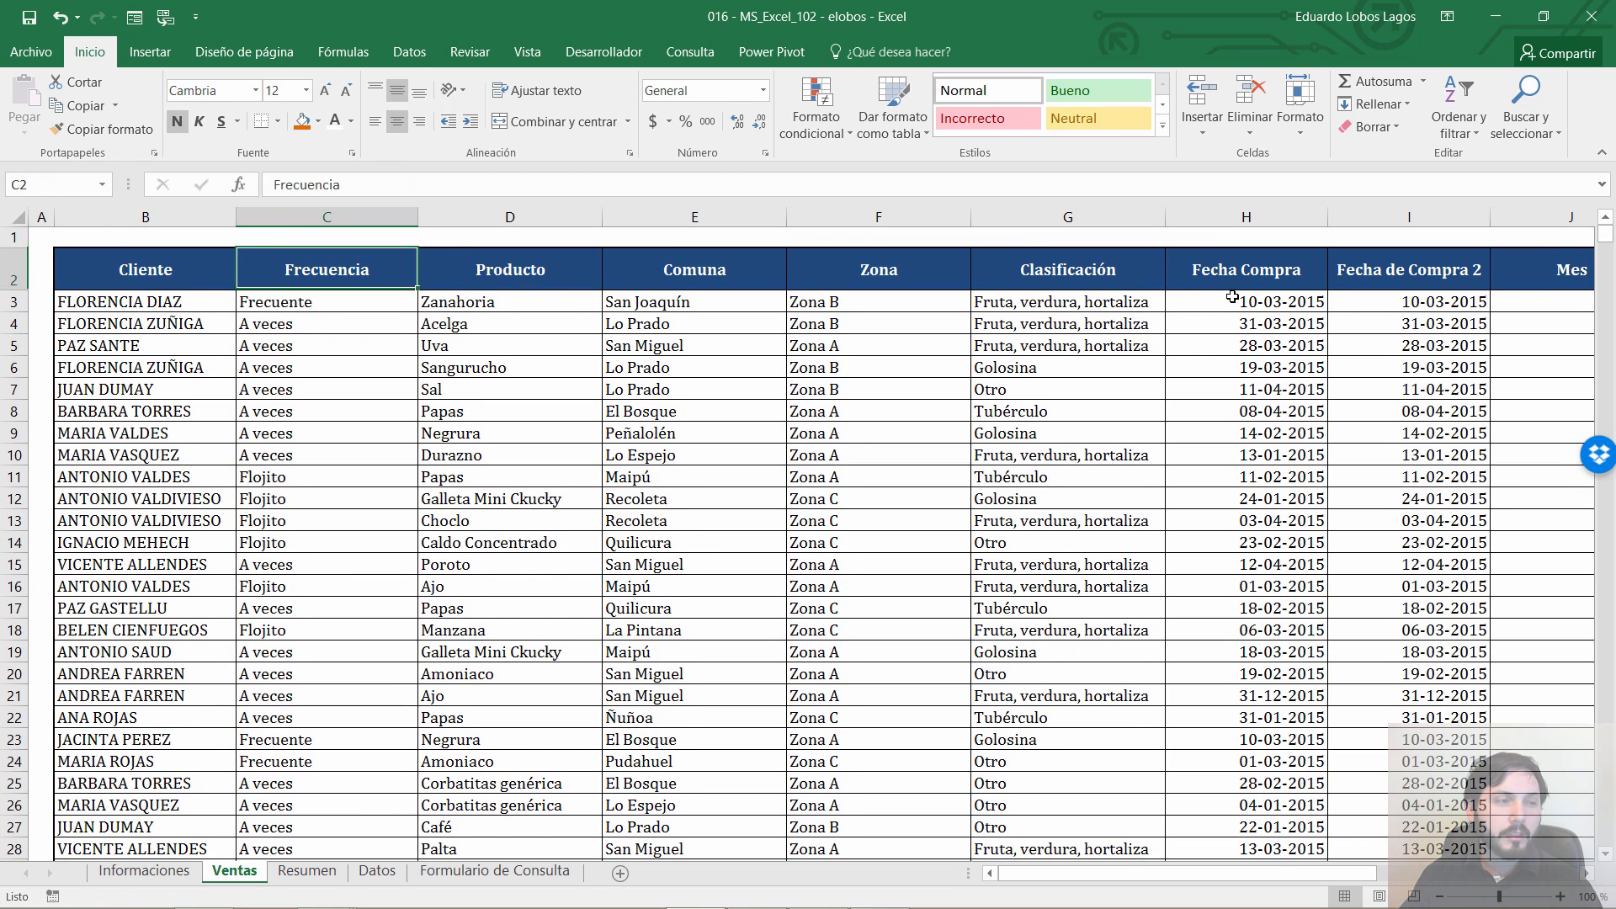
# On the Datos sheet, examine how Tabla 3's percentages in G7:J10 relate to the Zona B row and the Golosina column
pyautogui.hotkey('ctrl', 'pagedown')
pyautogui.hotkey('ctrl', 'pagedown')
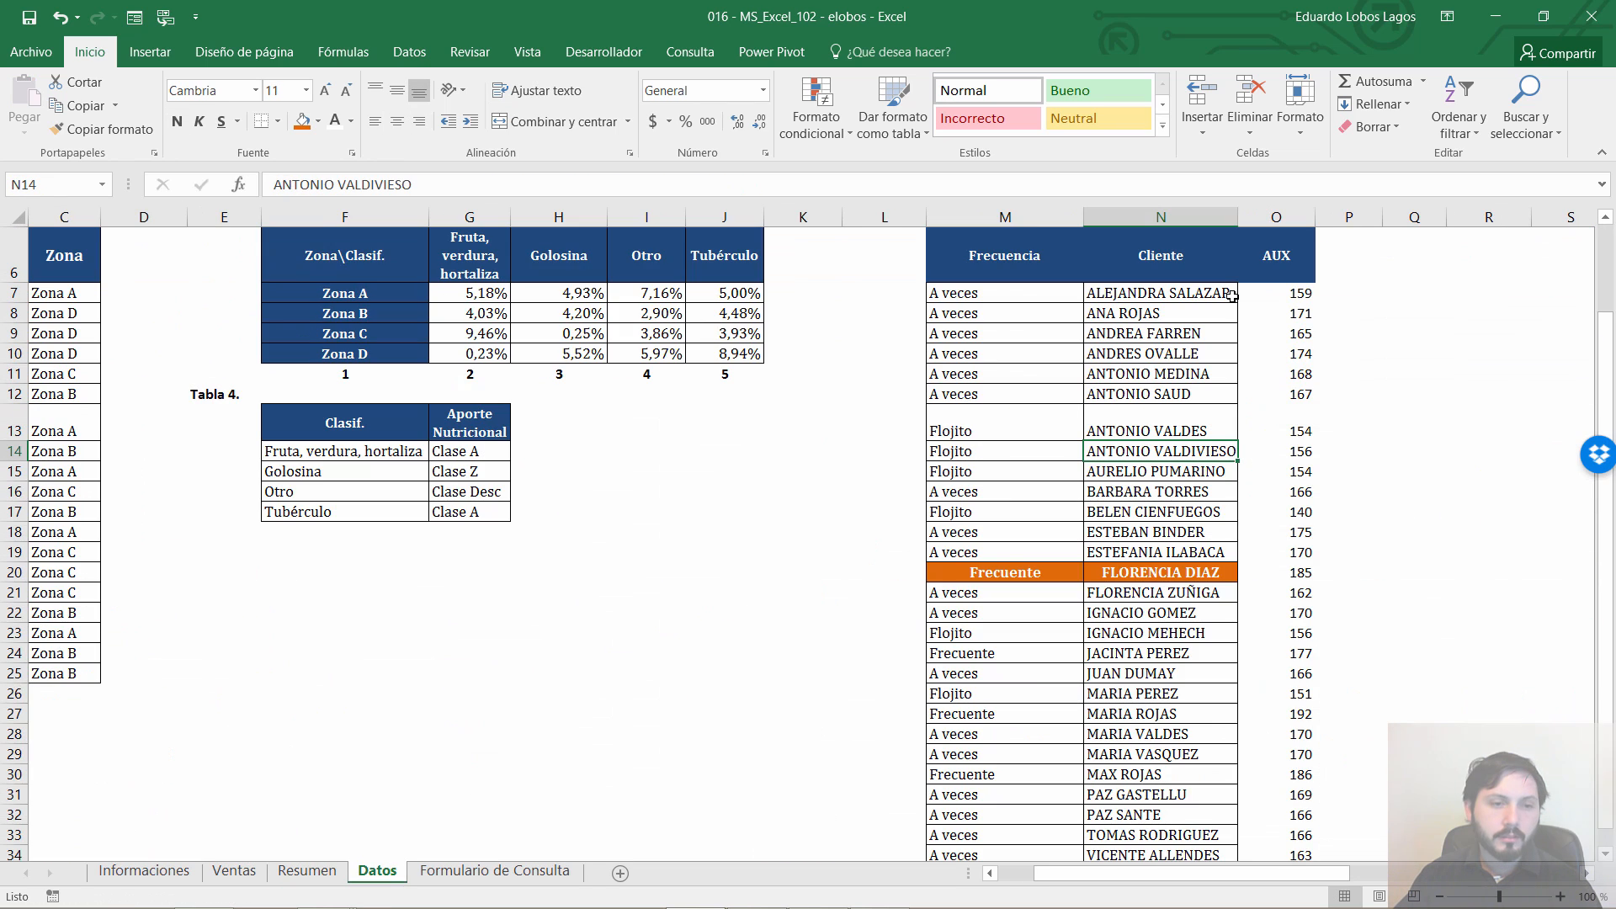
pyautogui.press('Up')
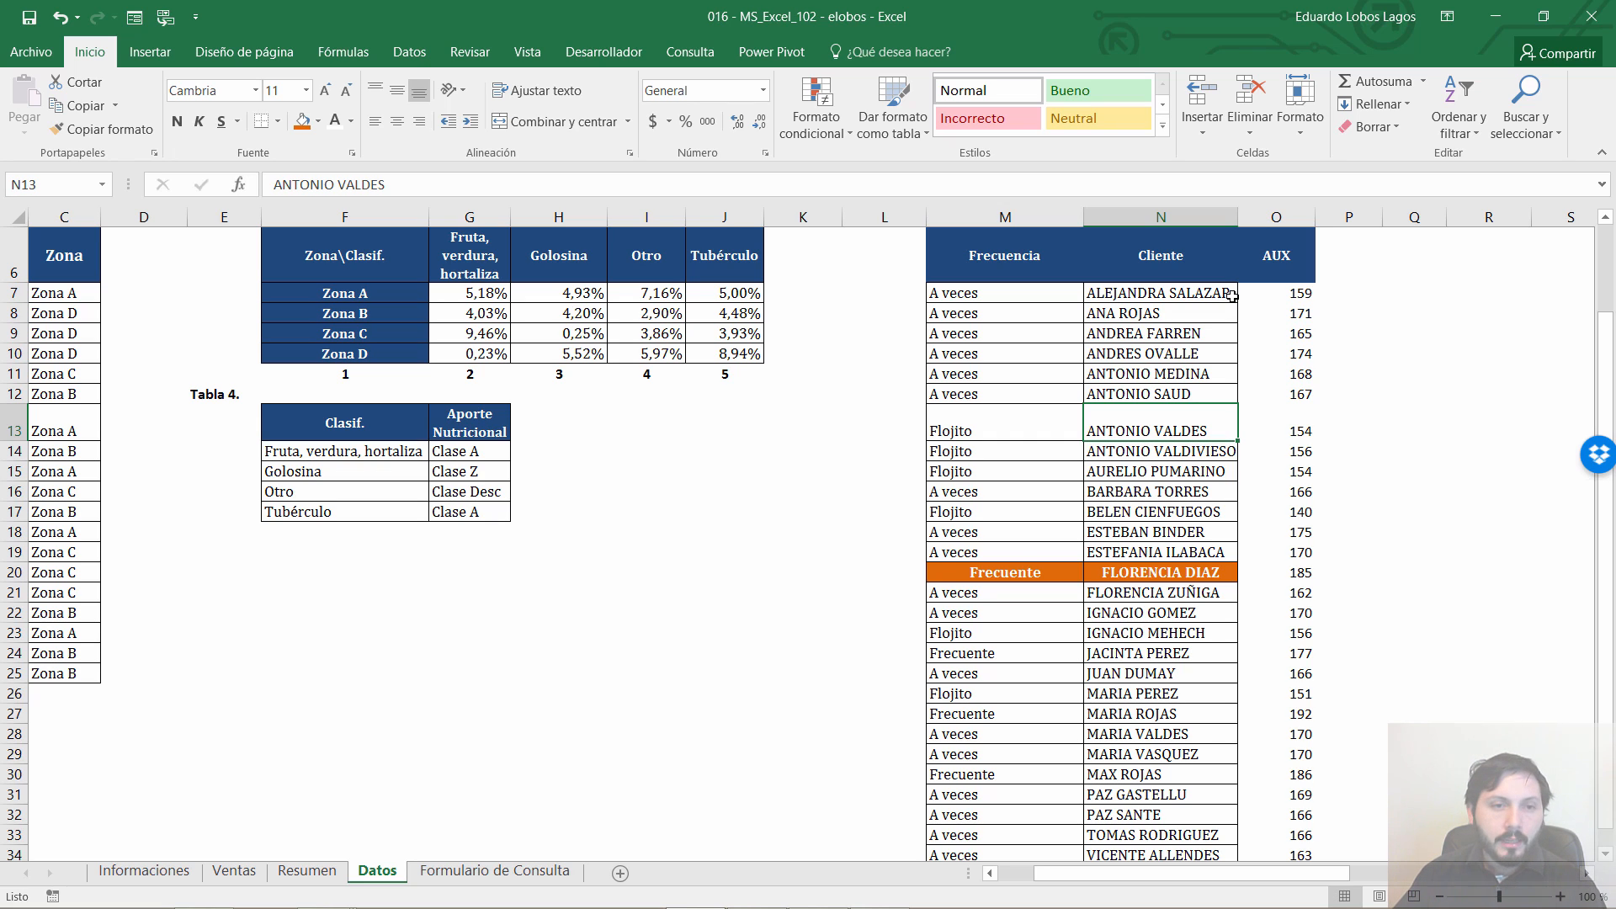
pyautogui.scroll(2, 1086, 333)
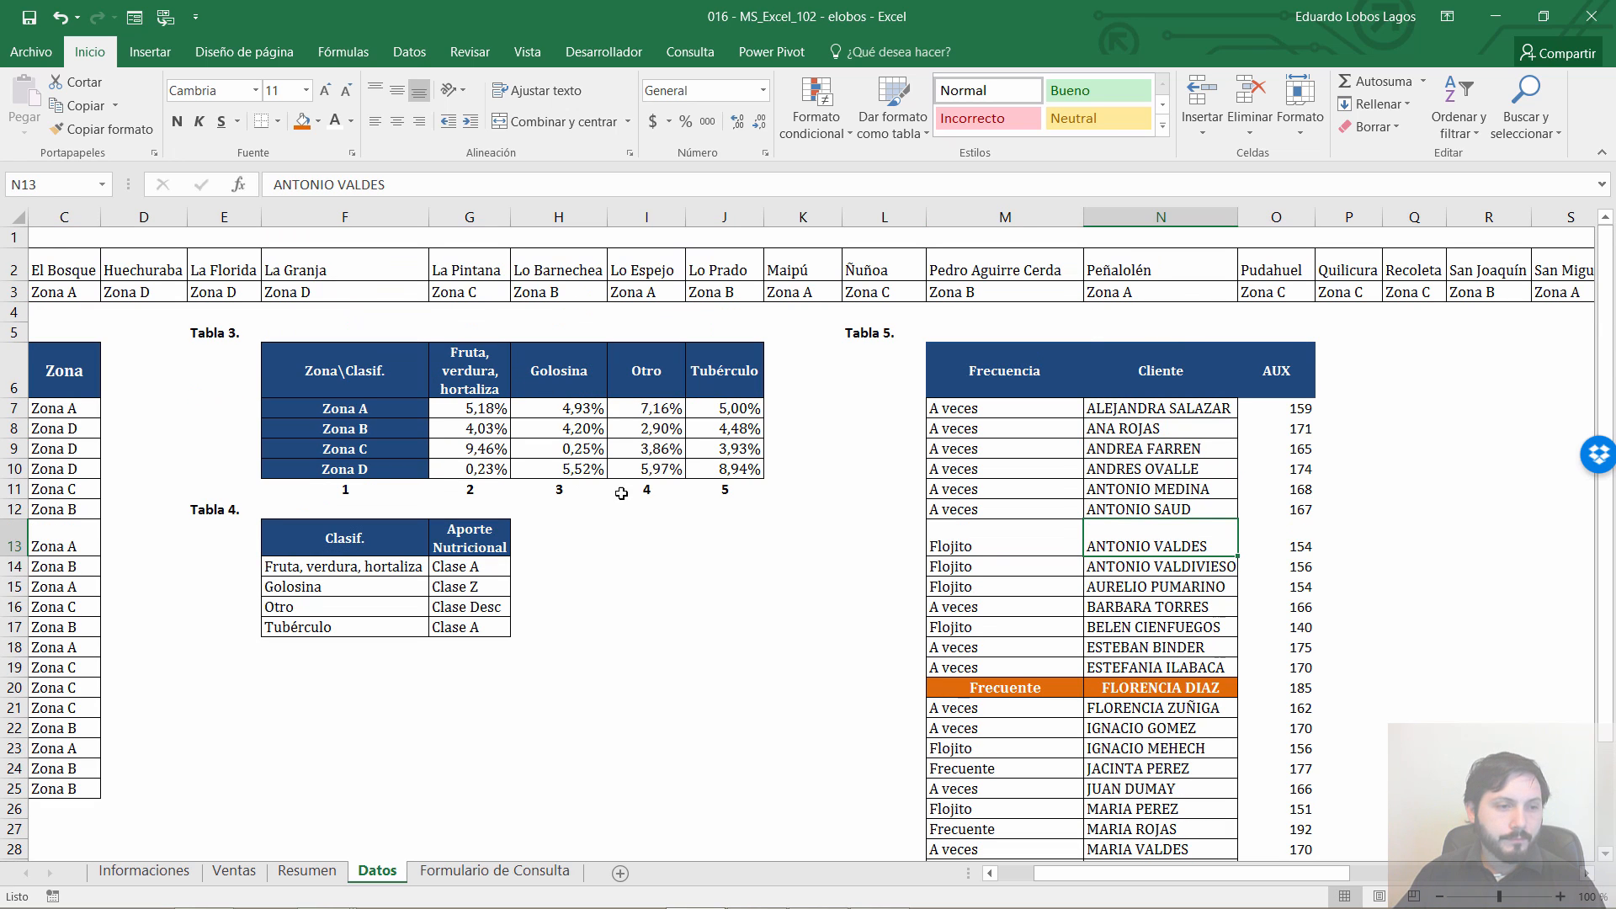
pyautogui.click(662, 525)
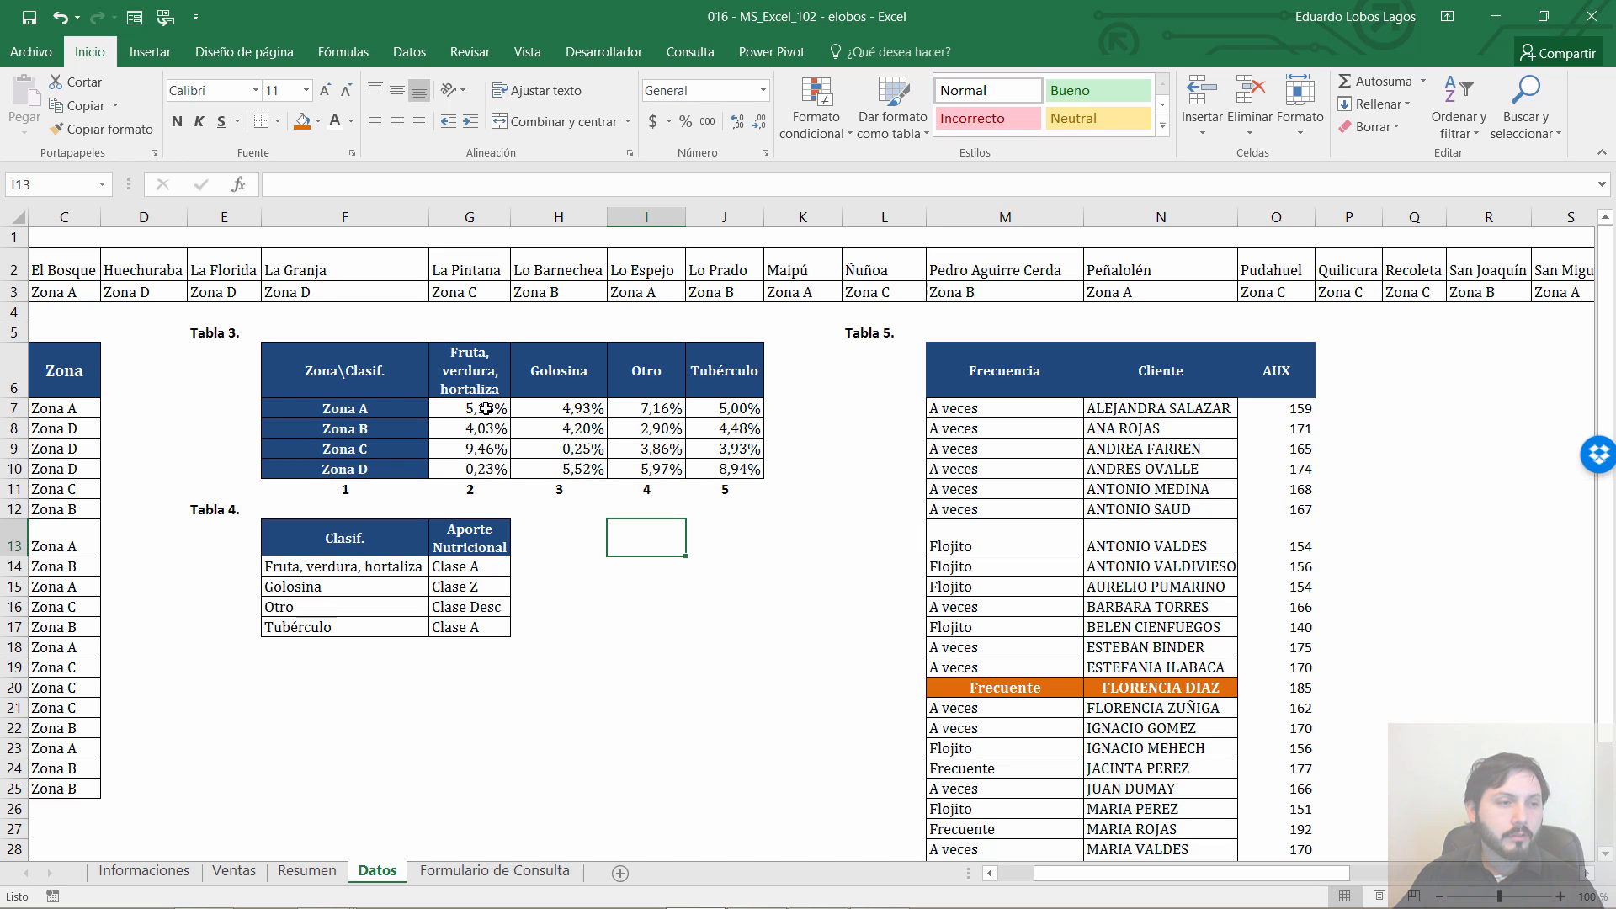
pyautogui.moveTo(486, 408); pyautogui.dragTo(728, 469)
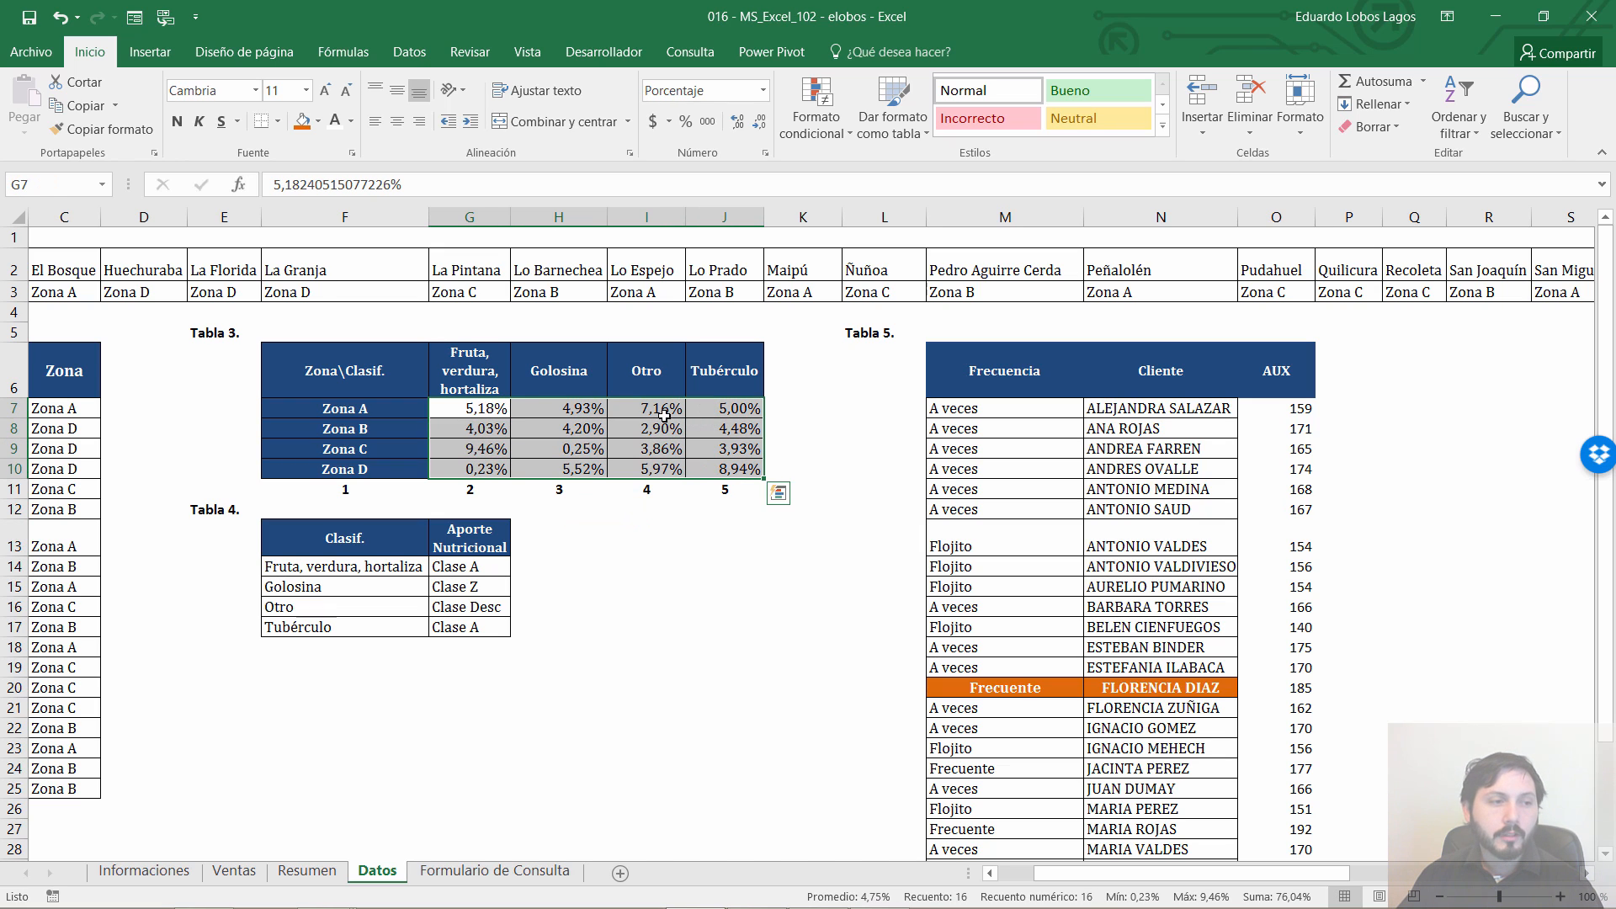
pyautogui.keyDown('ctrl'); pyautogui.click(343, 432); pyautogui.keyUp('ctrl')
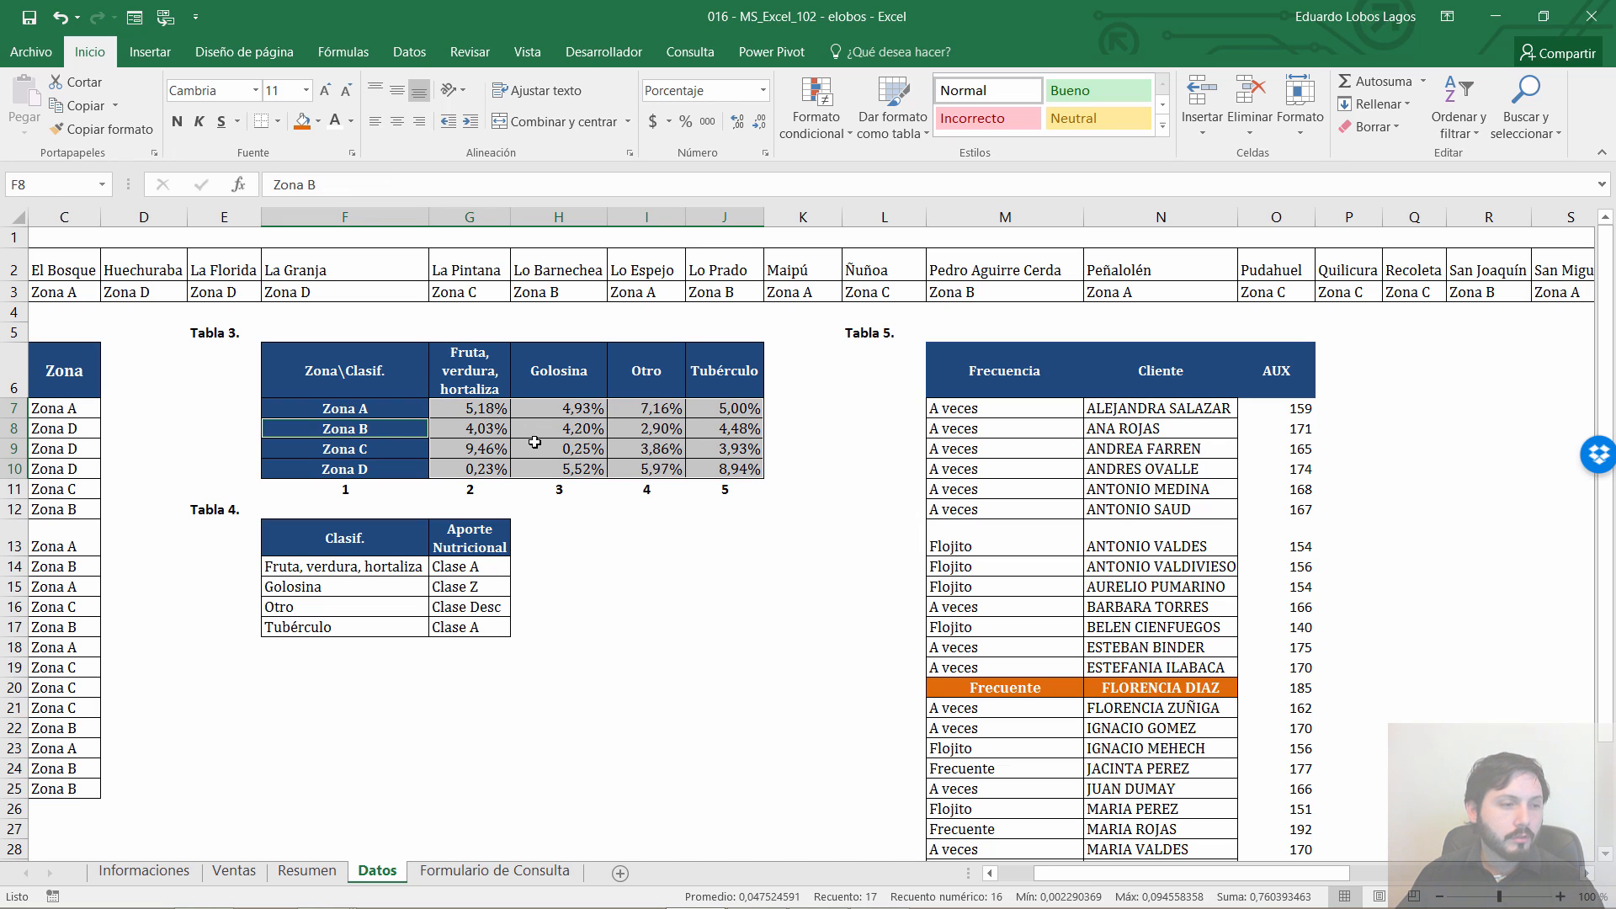
pyautogui.keyDown('ctrl'); pyautogui.click(587, 394); pyautogui.keyUp('ctrl')
pyautogui.moveTo(586, 397); pyautogui.dragTo(587, 427)
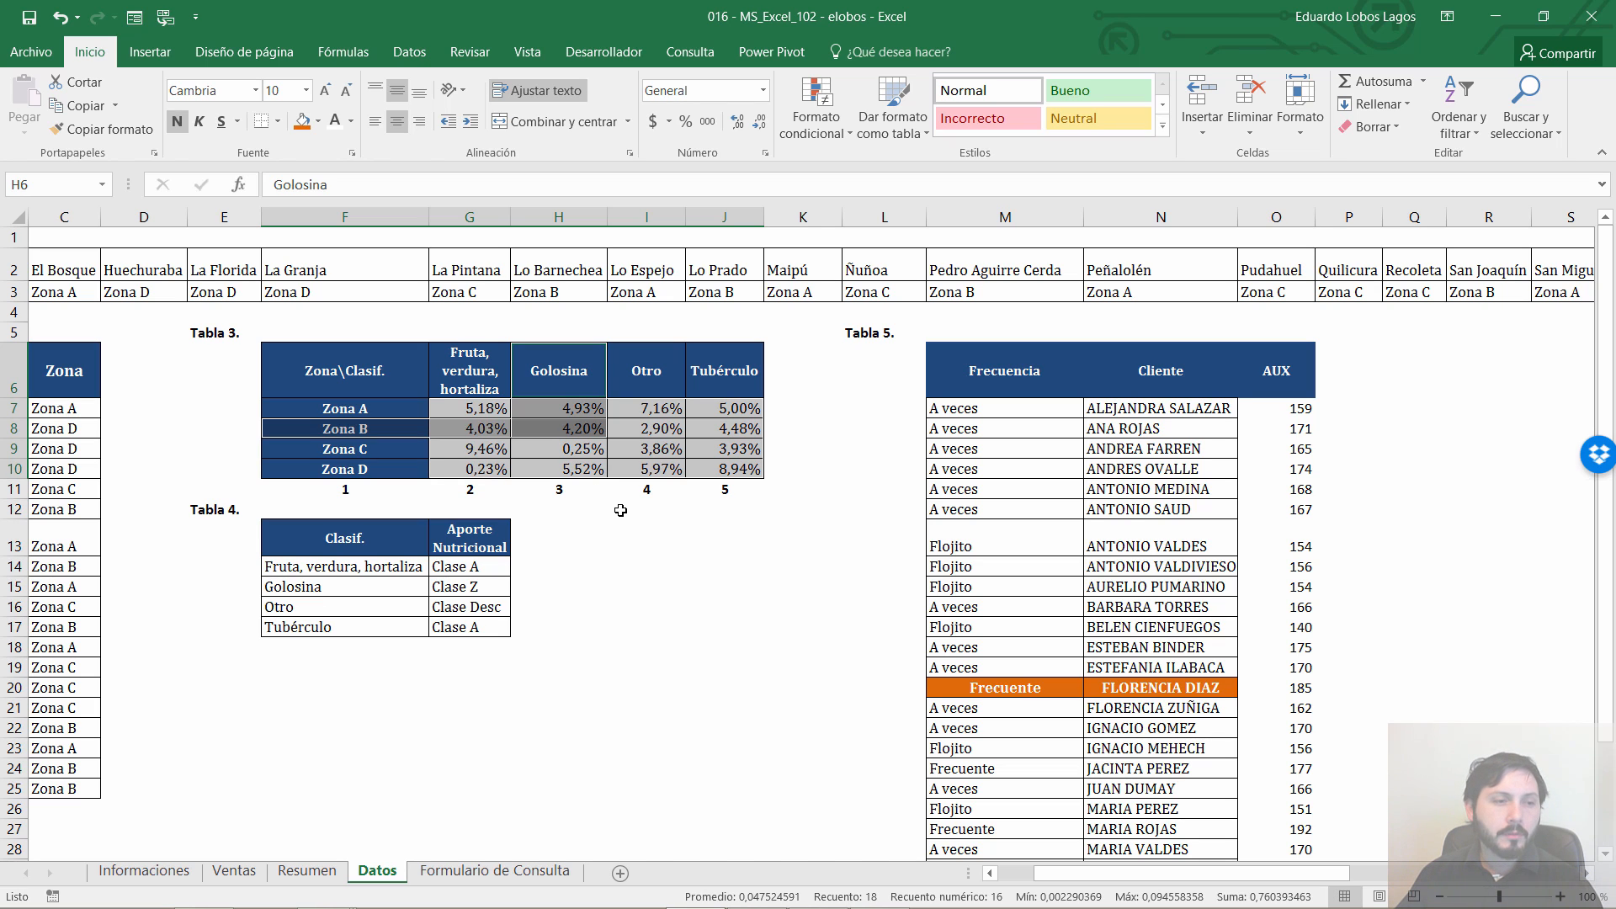
# On the Ventas sheet, insert a new column before Total Dcto and head it Descuento 2.2
pyautogui.hotkey('ctrl', 'pageup')
pyautogui.hotkey('ctrl', 'pageup')
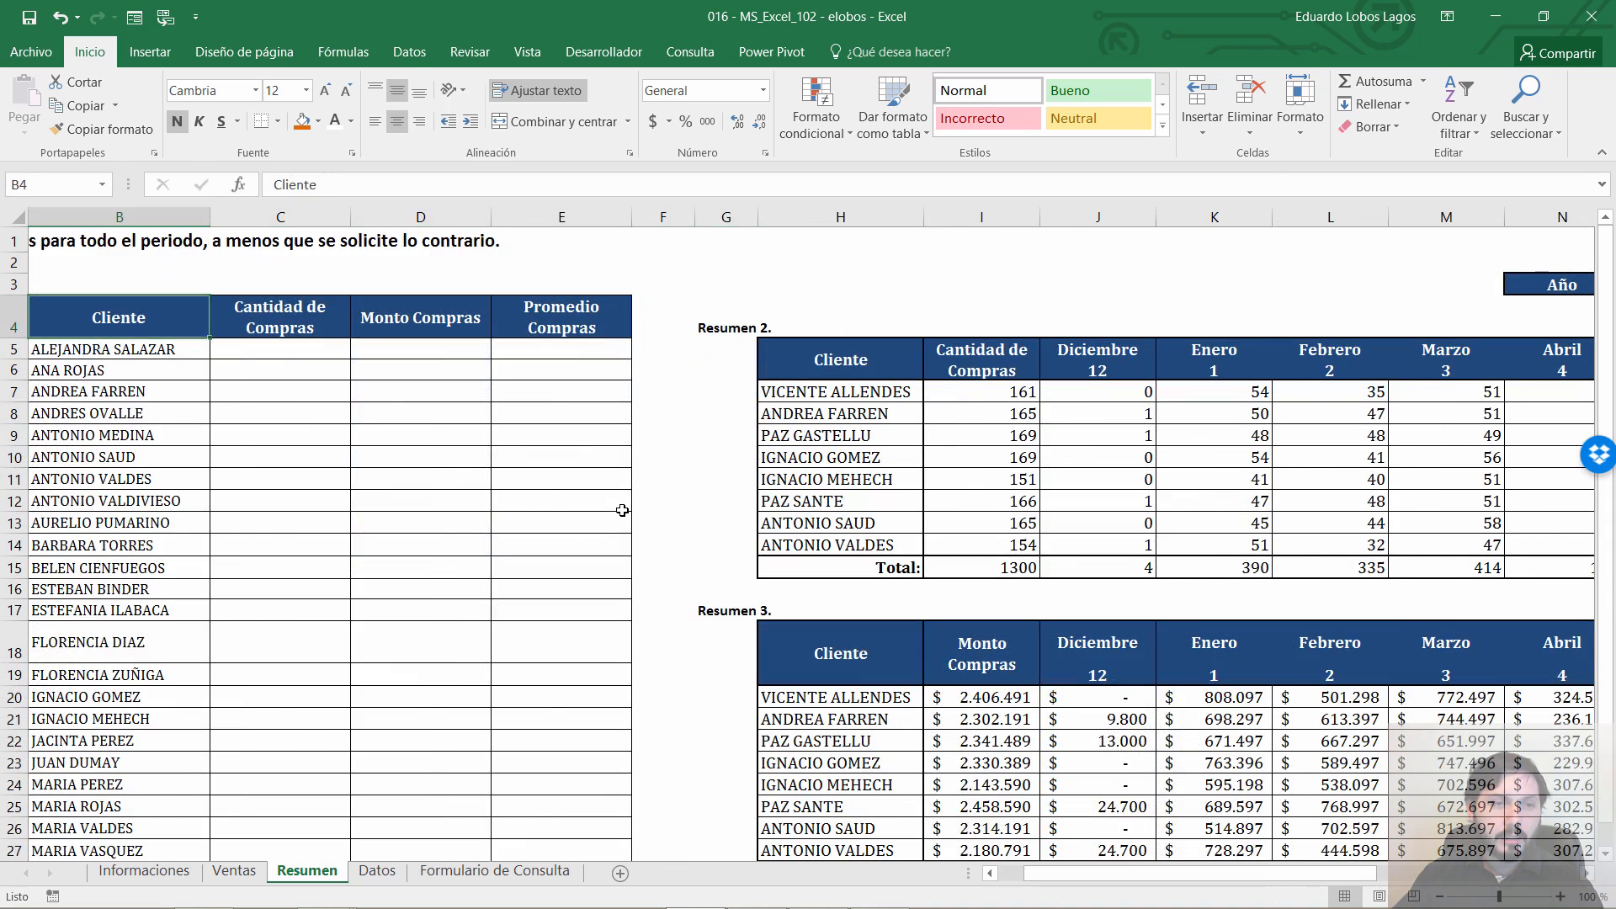
pyautogui.press('Up')
pyautogui.press('Right')
pyautogui.press('Right')
pyautogui.press('Right')
pyautogui.press('Right')
pyautogui.press('Right')
pyautogui.press('Right')
pyautogui.press('Right')
pyautogui.press('Right')
pyautogui.press('Right')
pyautogui.press('Right')
pyautogui.press('Right')
pyautogui.press('Right')
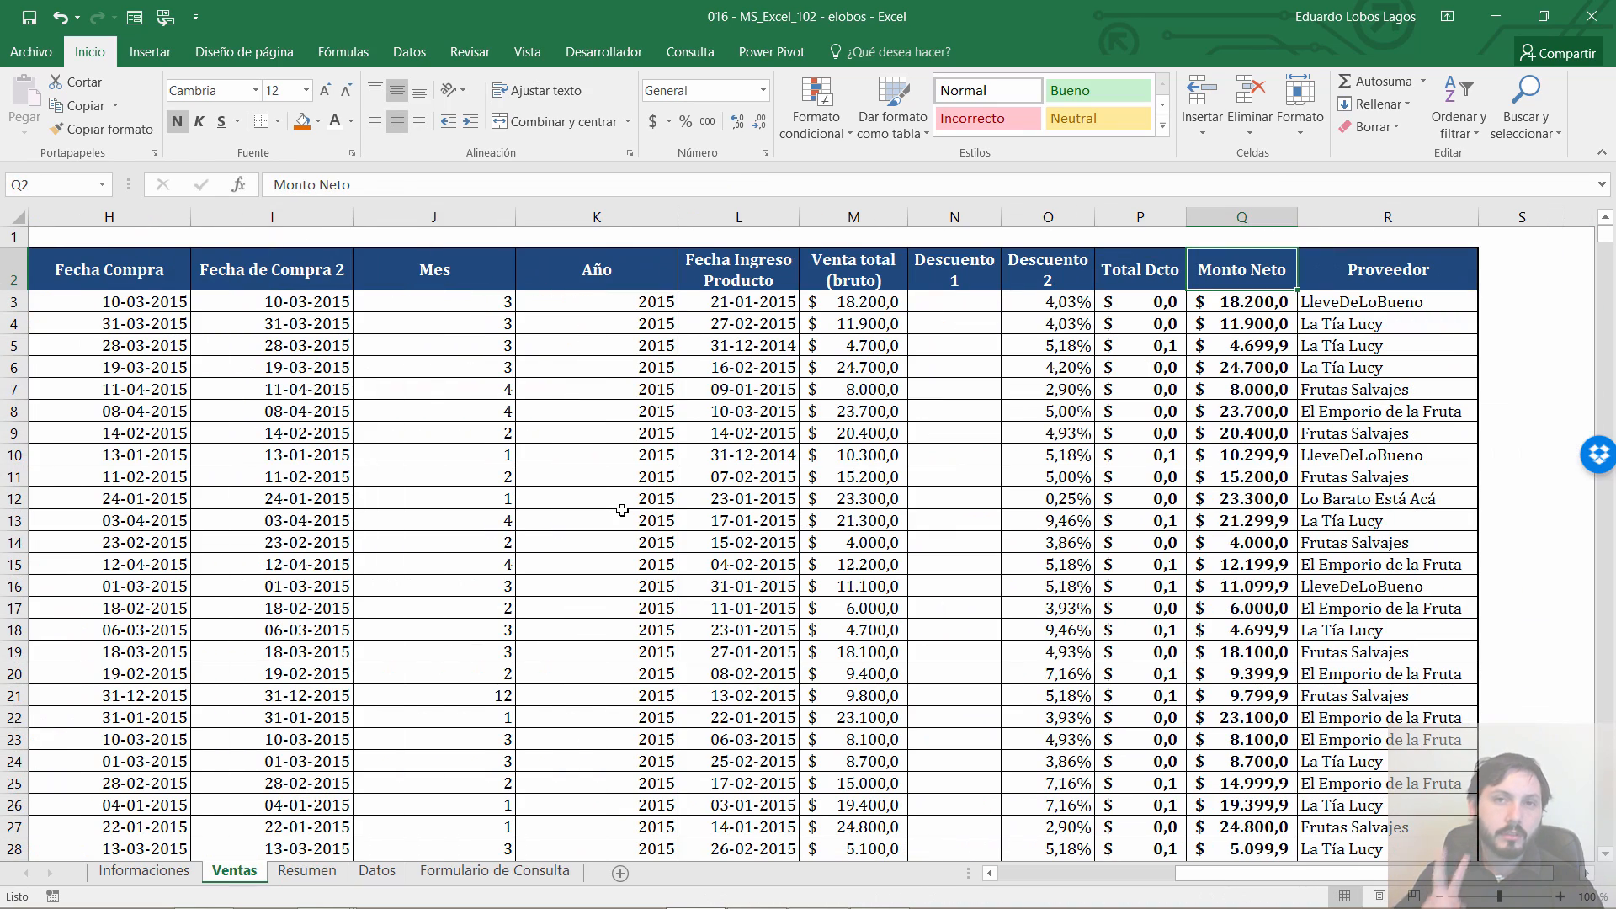
pyautogui.press('Left')
pyautogui.hotkey('ctrl', 'space')
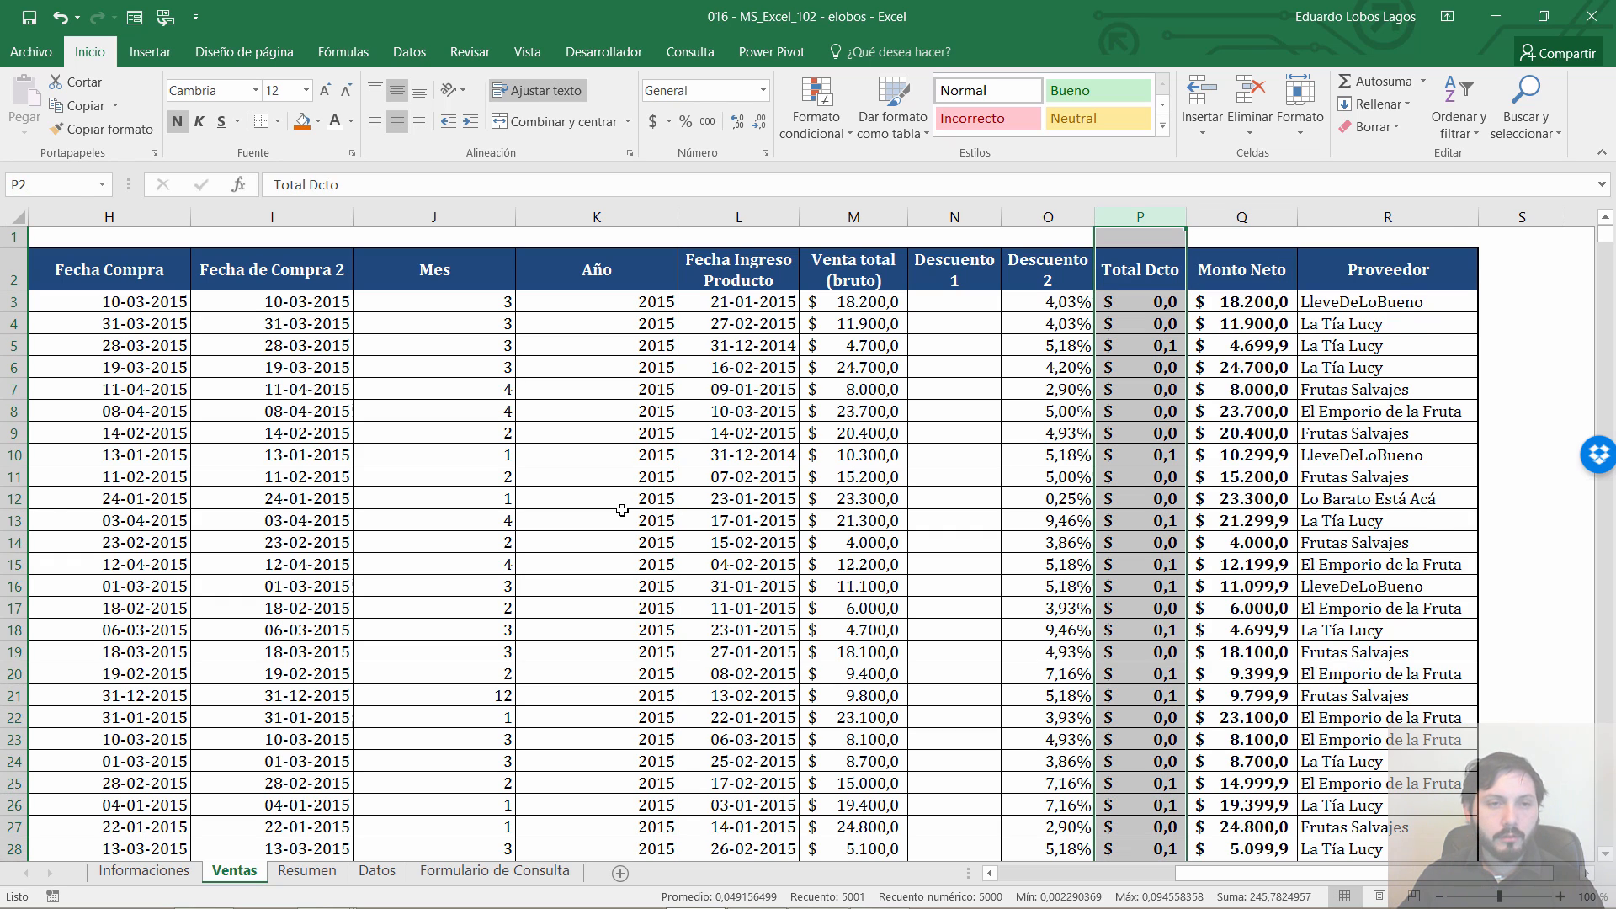
pyautogui.hotkey('ctrl', '+')
pyautogui.write('Des')
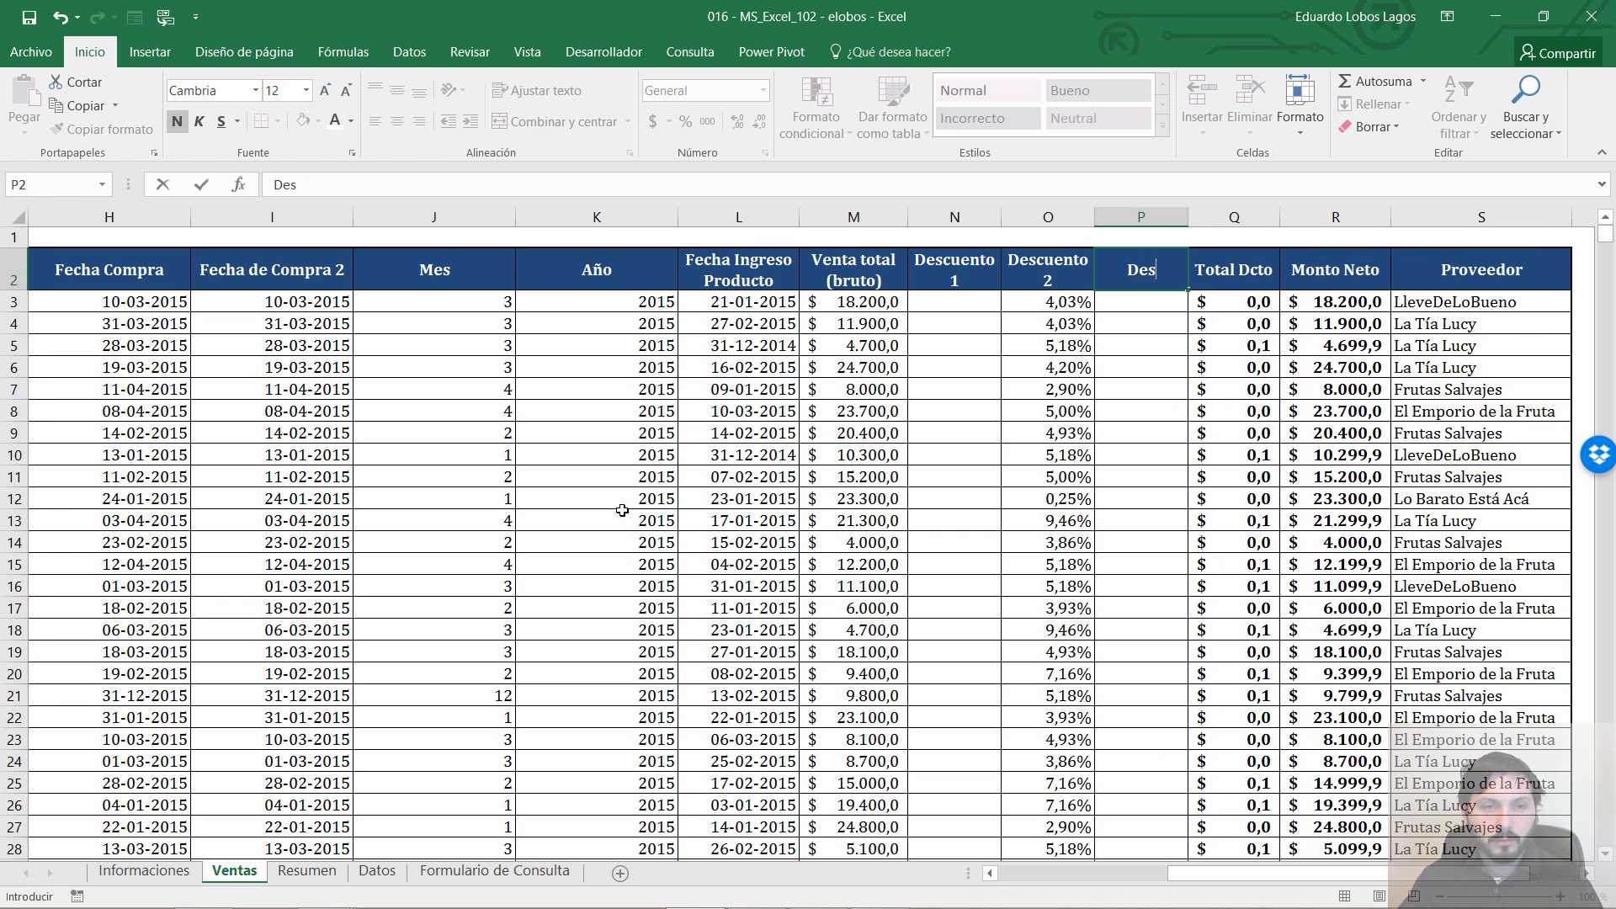
pyautogui.write('cuento 2.2')
pyautogui.press('Return')
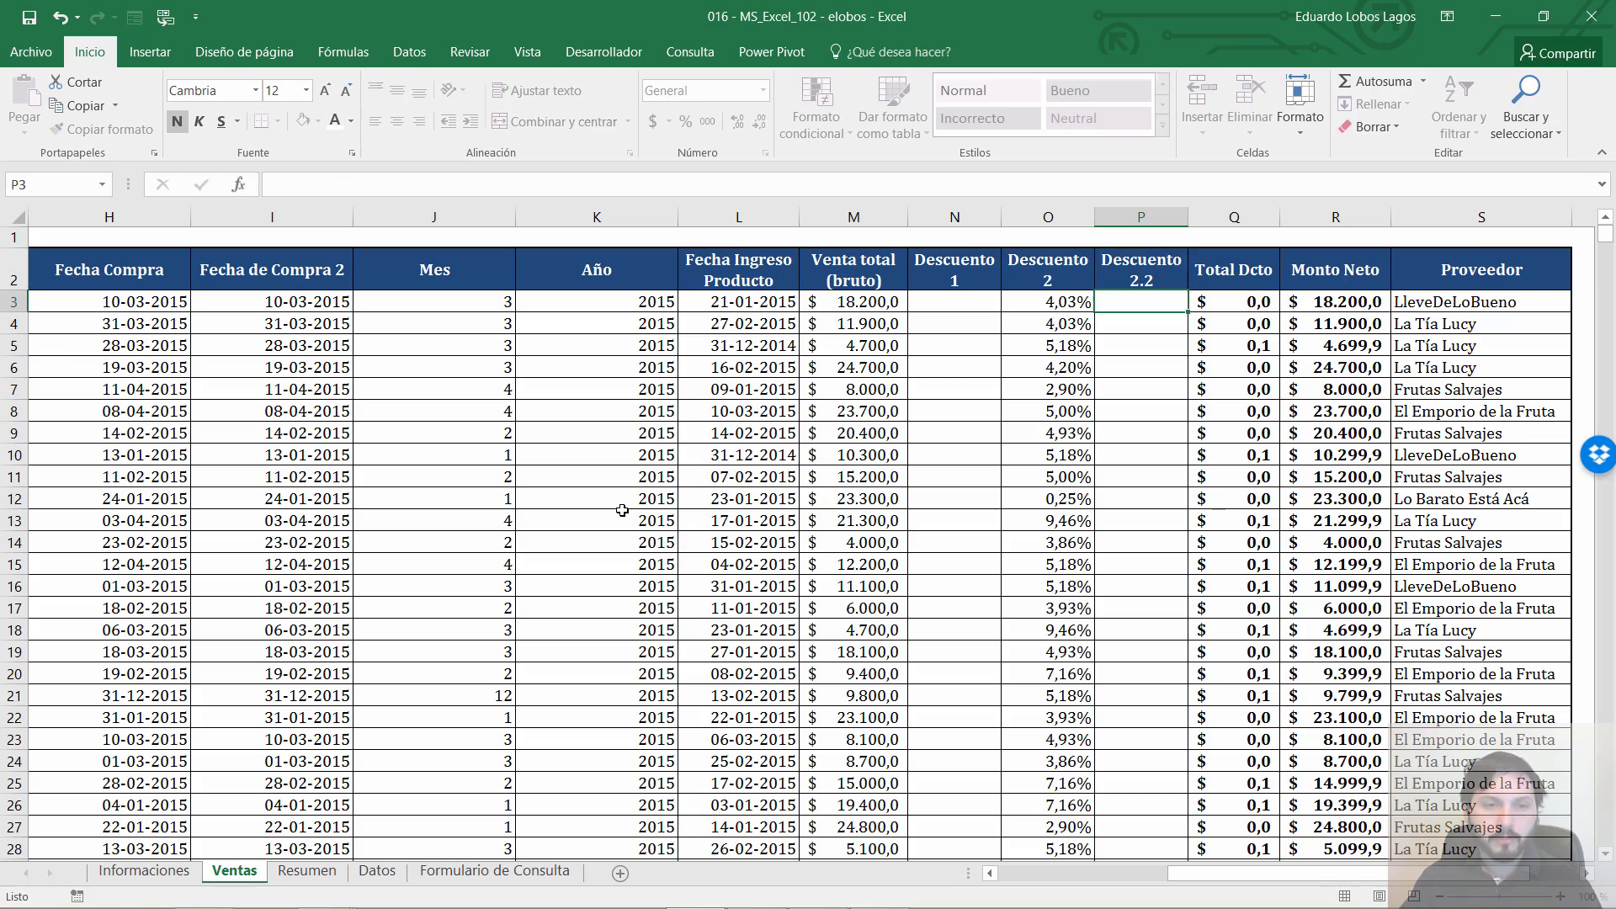
# Start an INDICE formula in P3 with Tabla 3's percentages, Datos!$G$7:$J$10, as the absolute matrix
pyautogui.write('=indi')
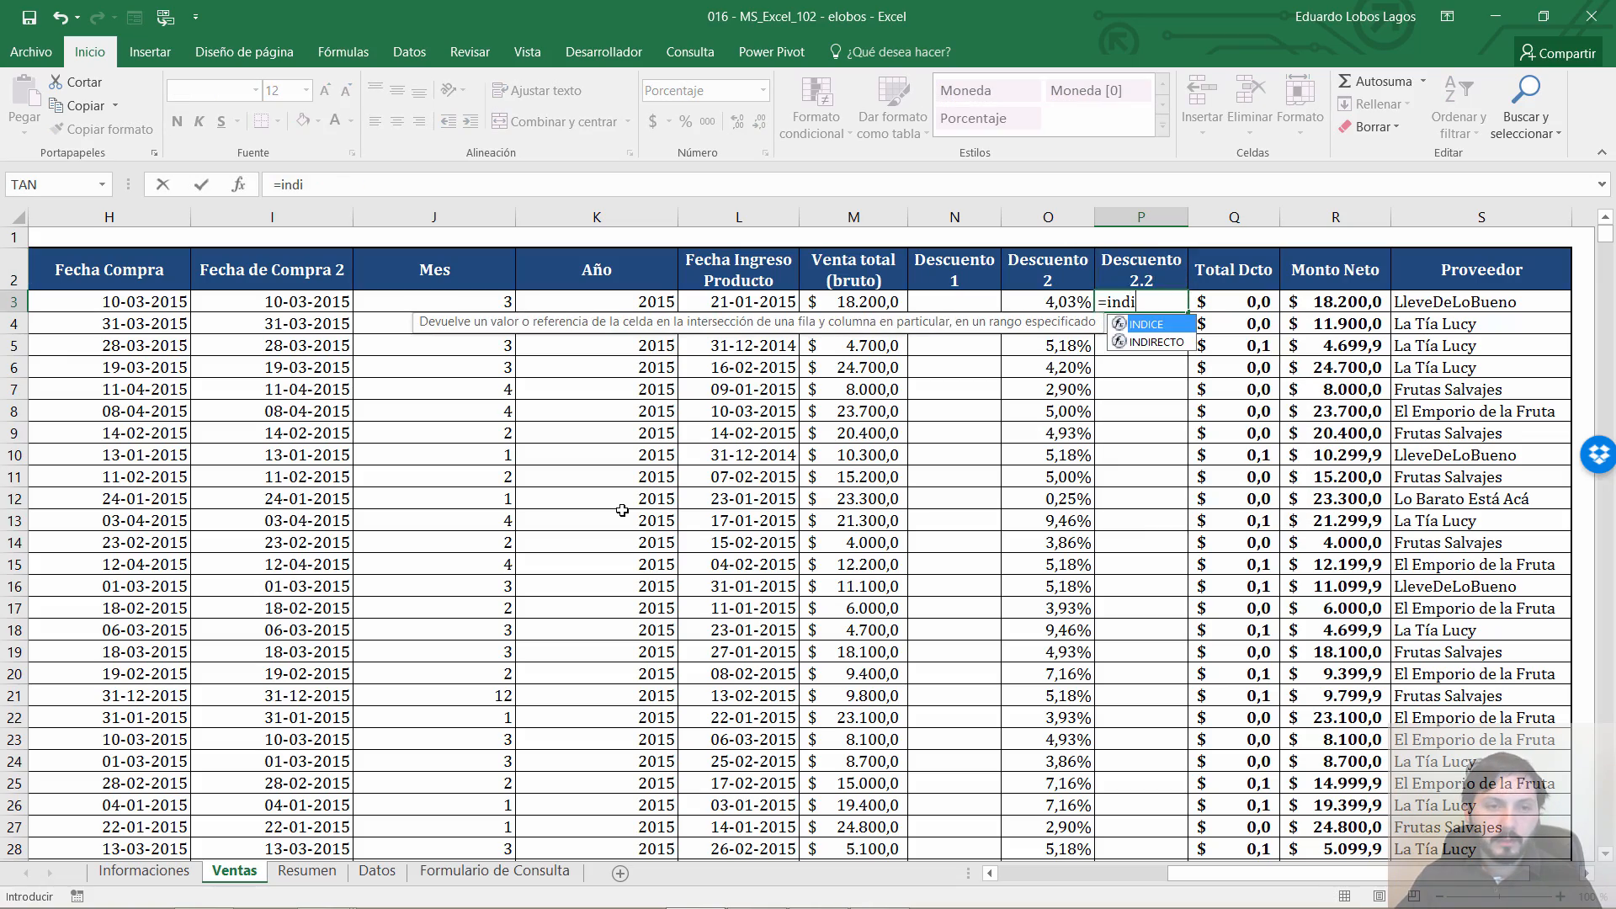
pyautogui.press('Tab')
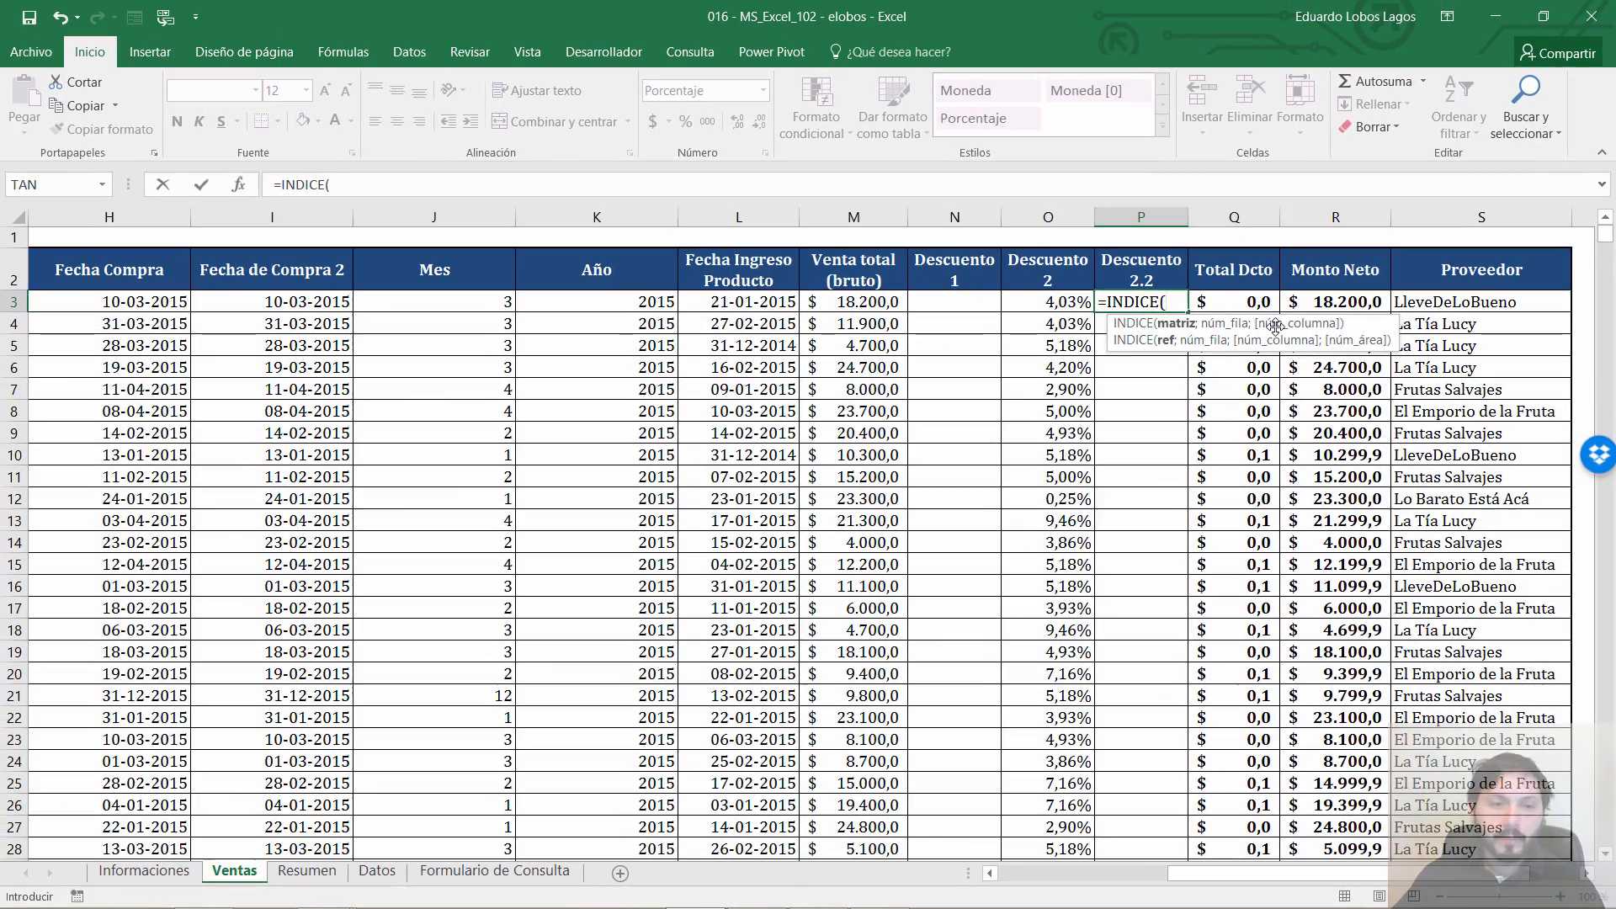
pyautogui.hotkey('ctrl', 'pagedown')
pyautogui.hotkey('ctrl', 'pagedown')
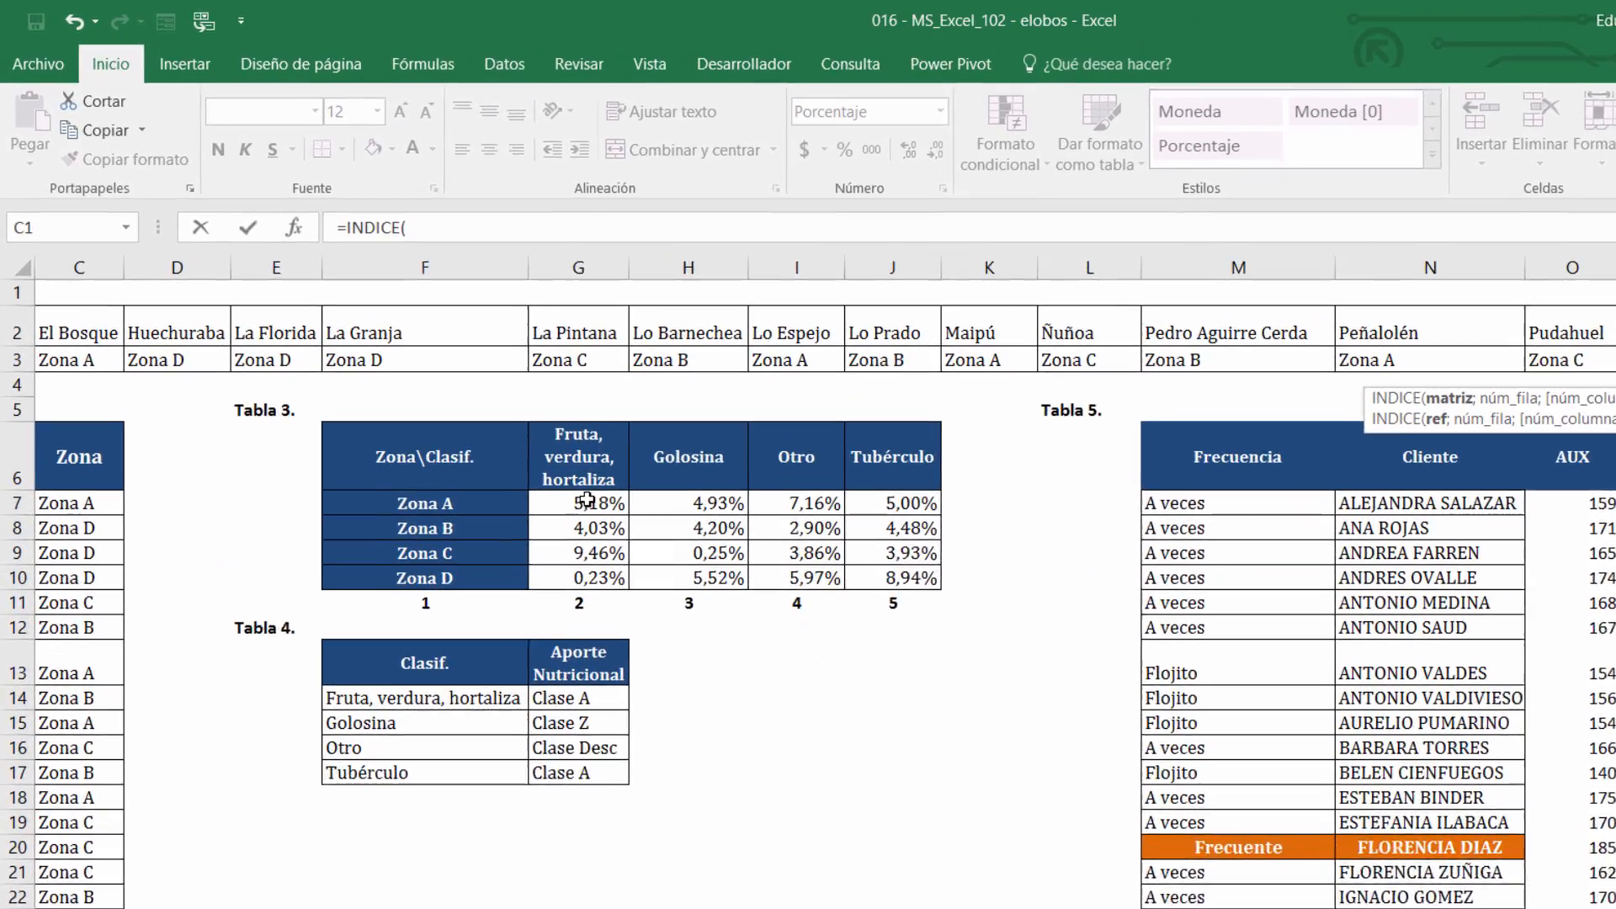
pyautogui.moveTo(528, 446); pyautogui.dragTo(764, 512)
pyautogui.moveTo(870, 581); pyautogui.dragTo(870, 581)
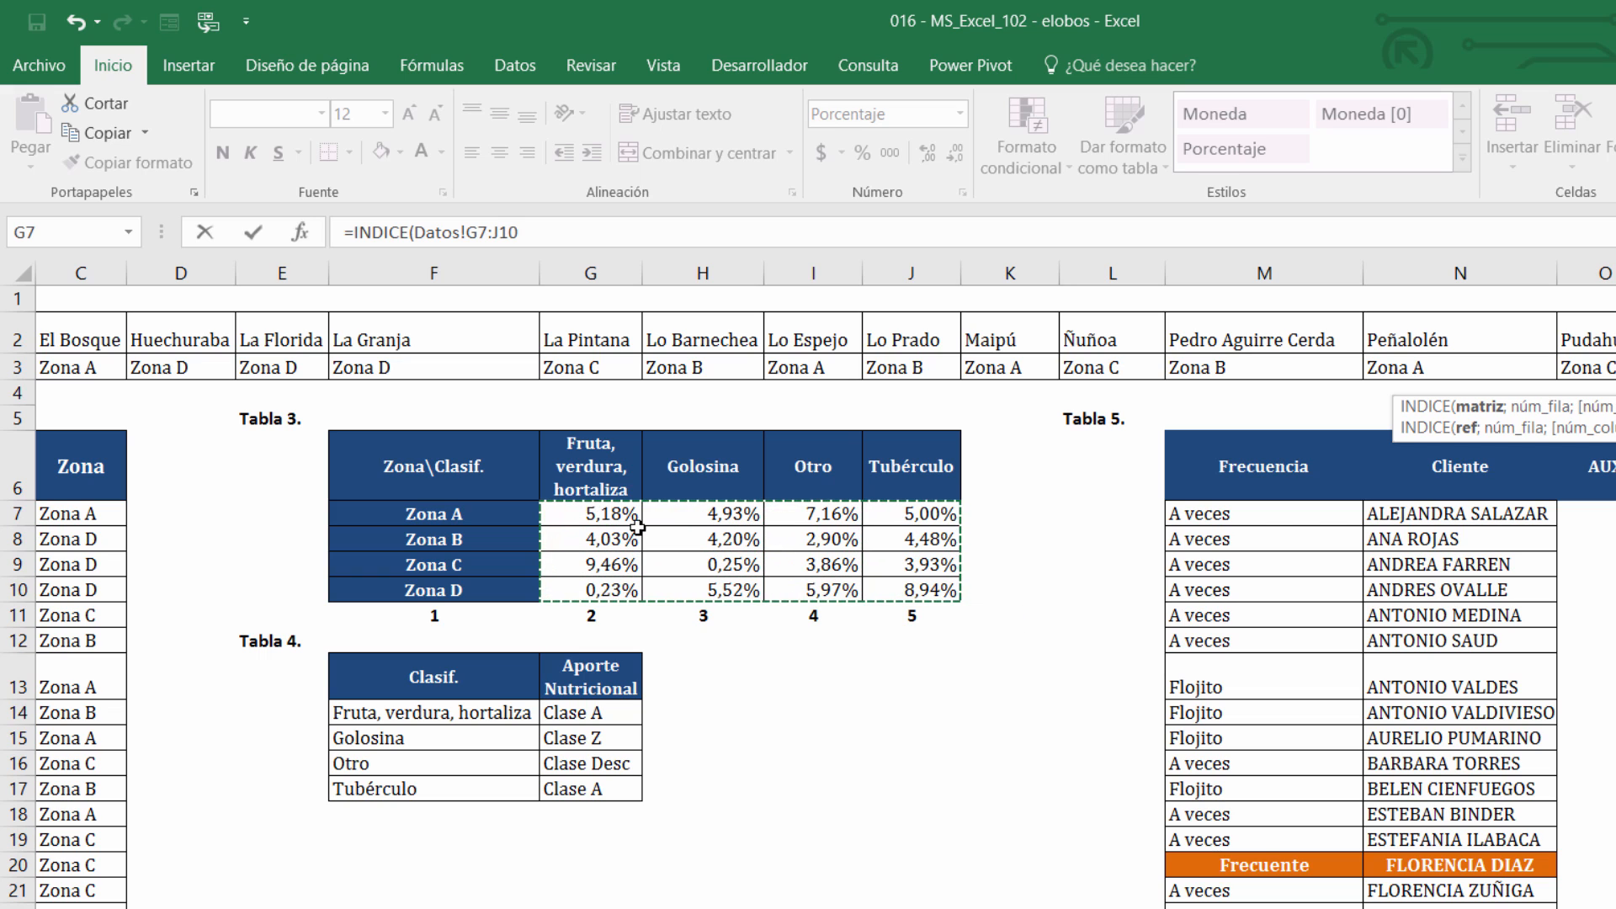
pyautogui.press('F4')
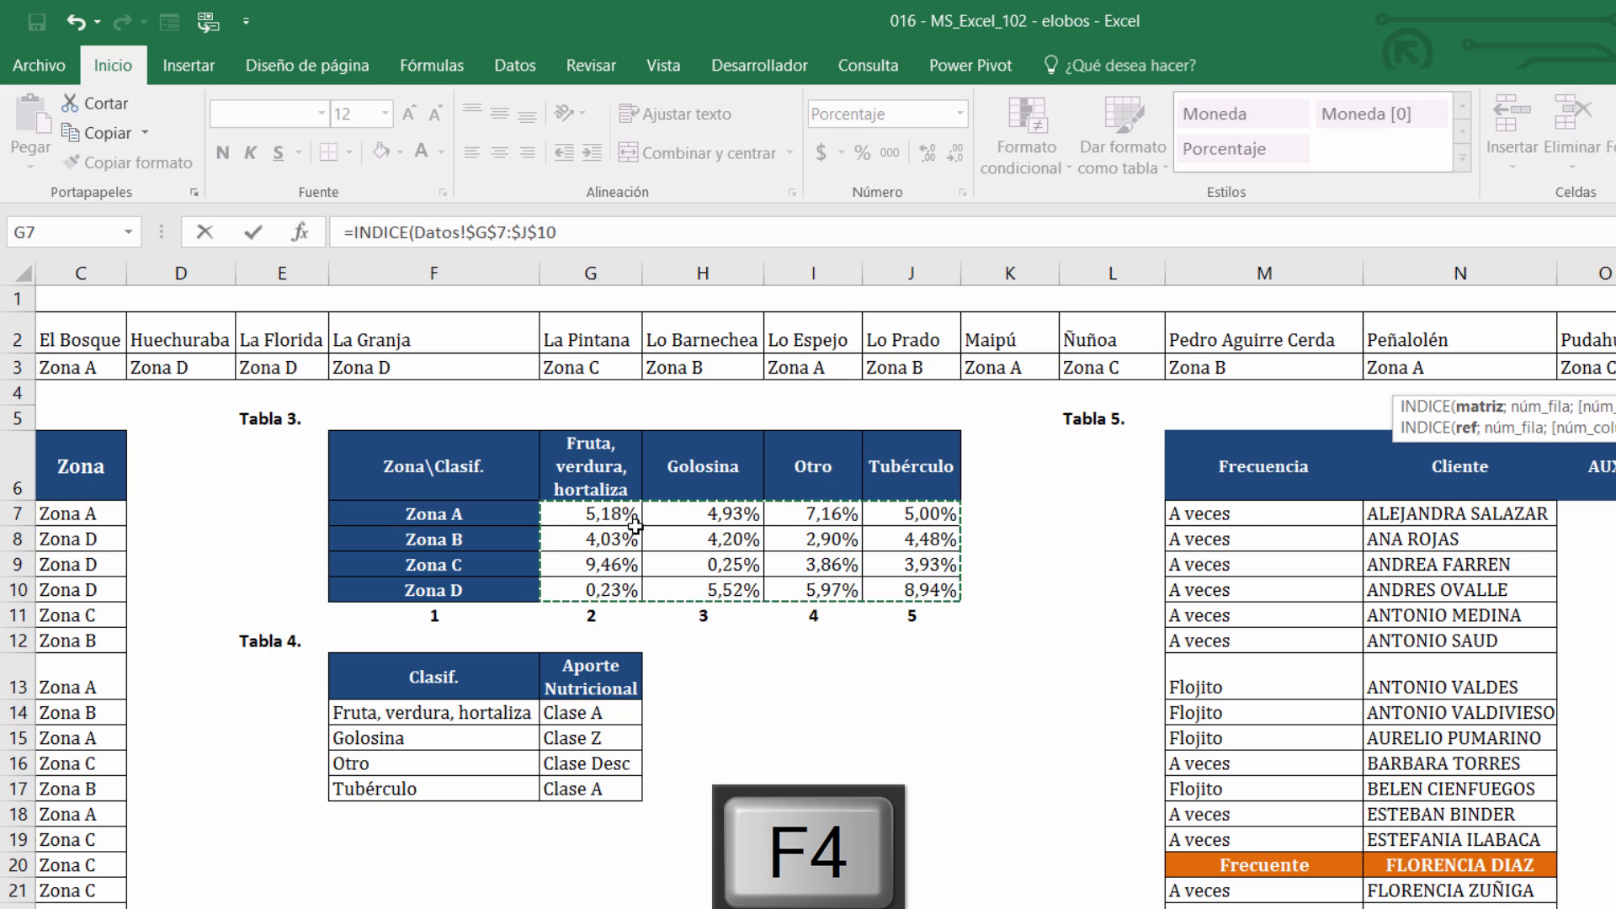
# Add COINCIDIR as the INDICE row number, with the Ventas Zona cell F3 as its lookup value
pyautogui.write(';coi')
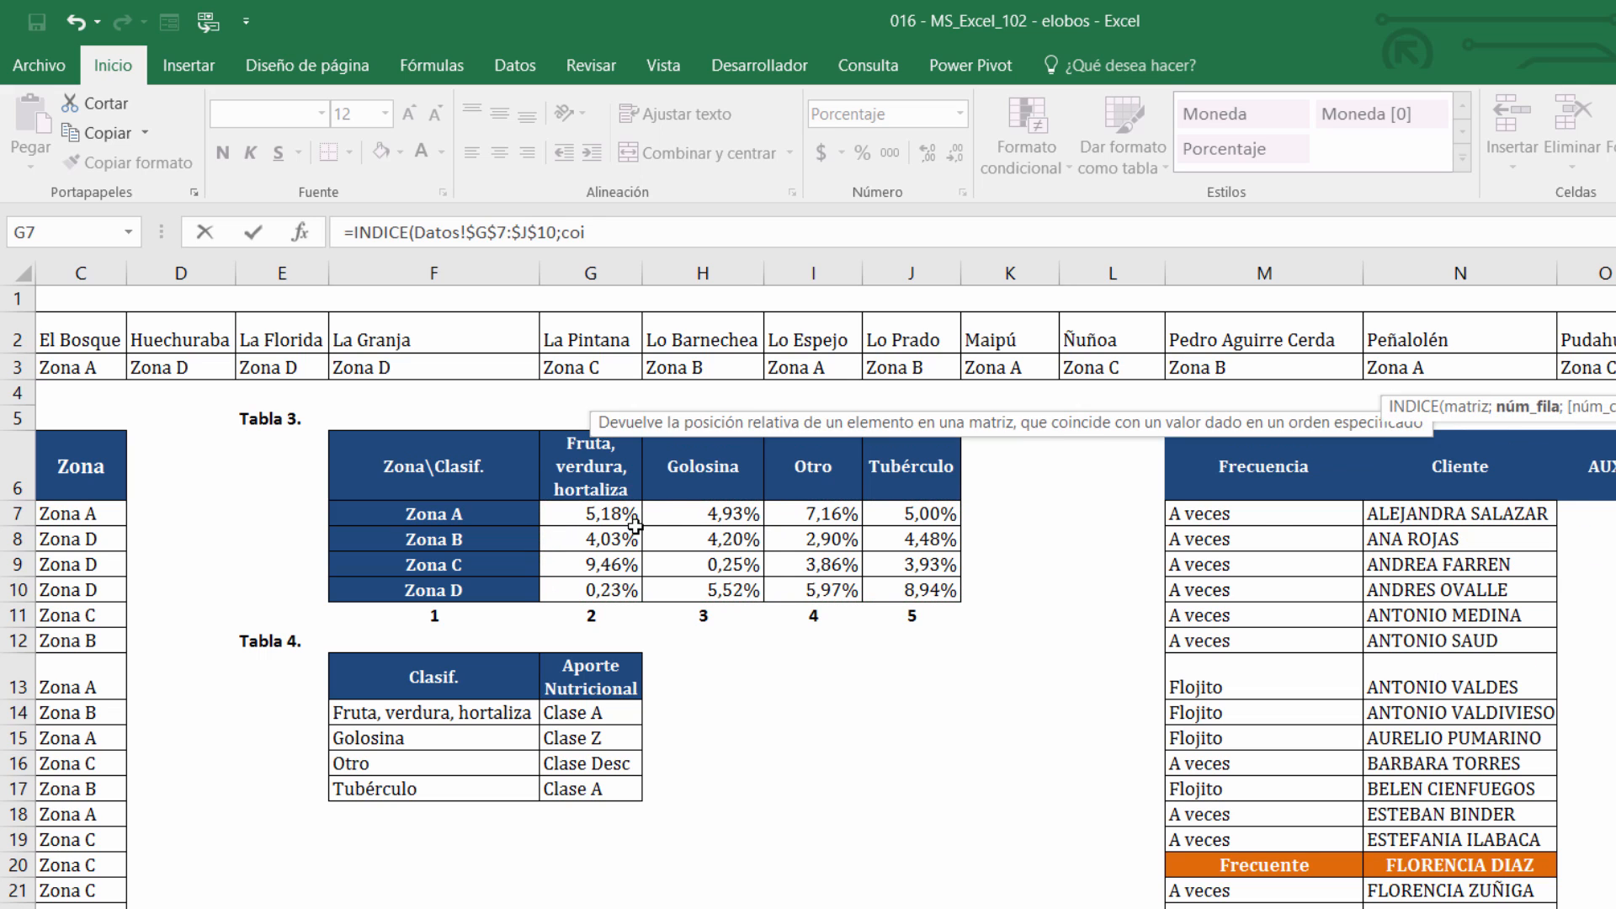
pyautogui.press('Tab')
pyautogui.click(584, 228)
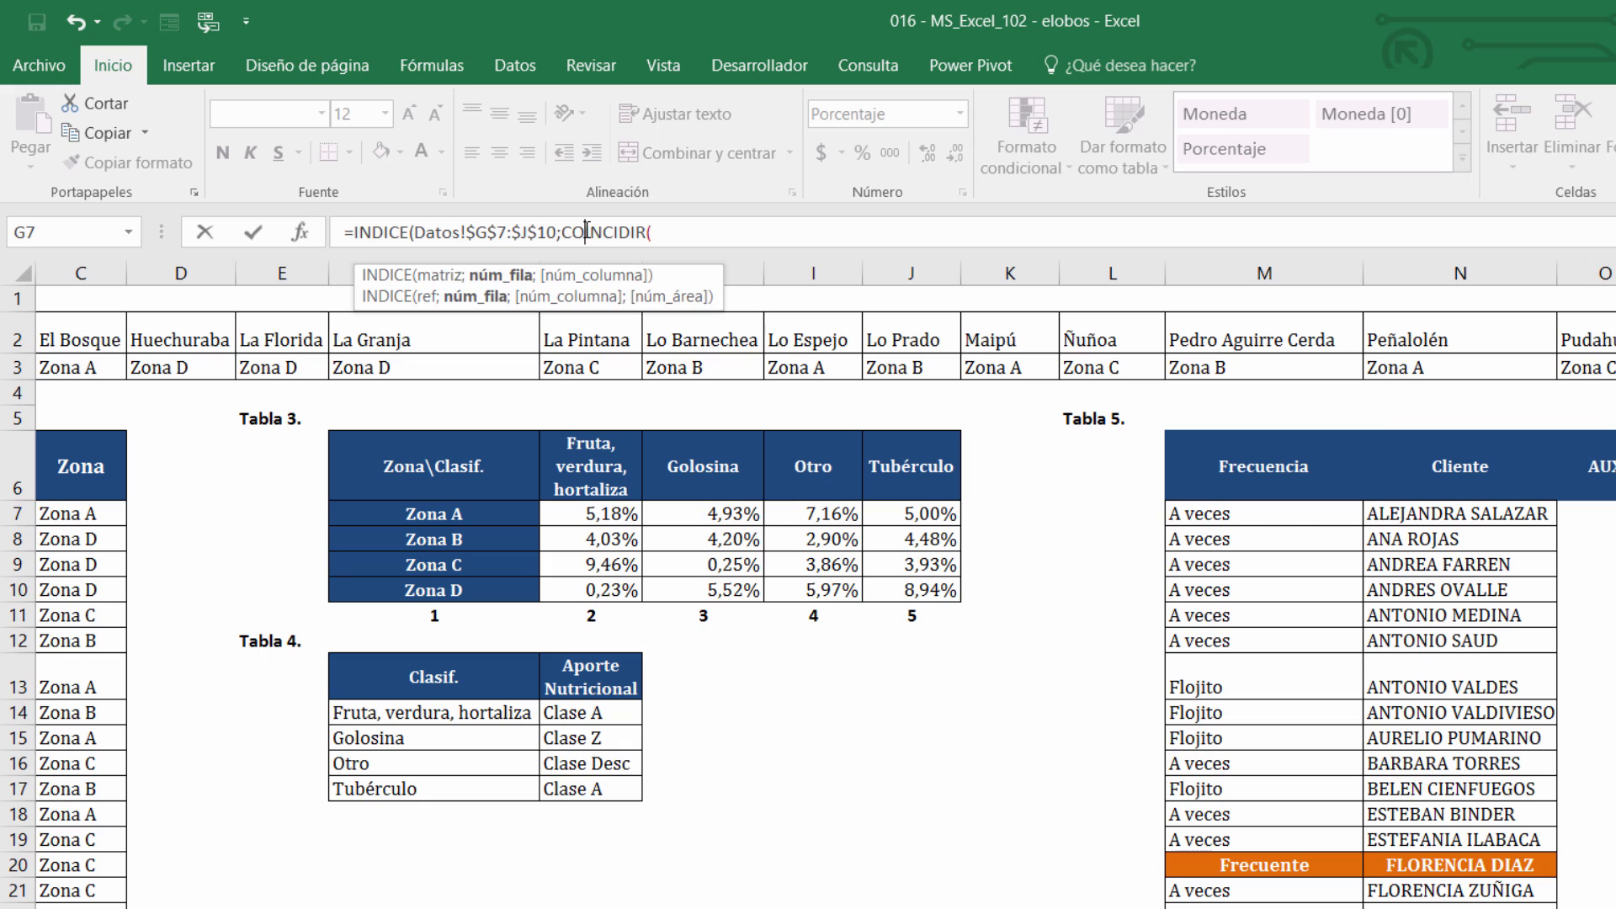
pyautogui.click(681, 236)
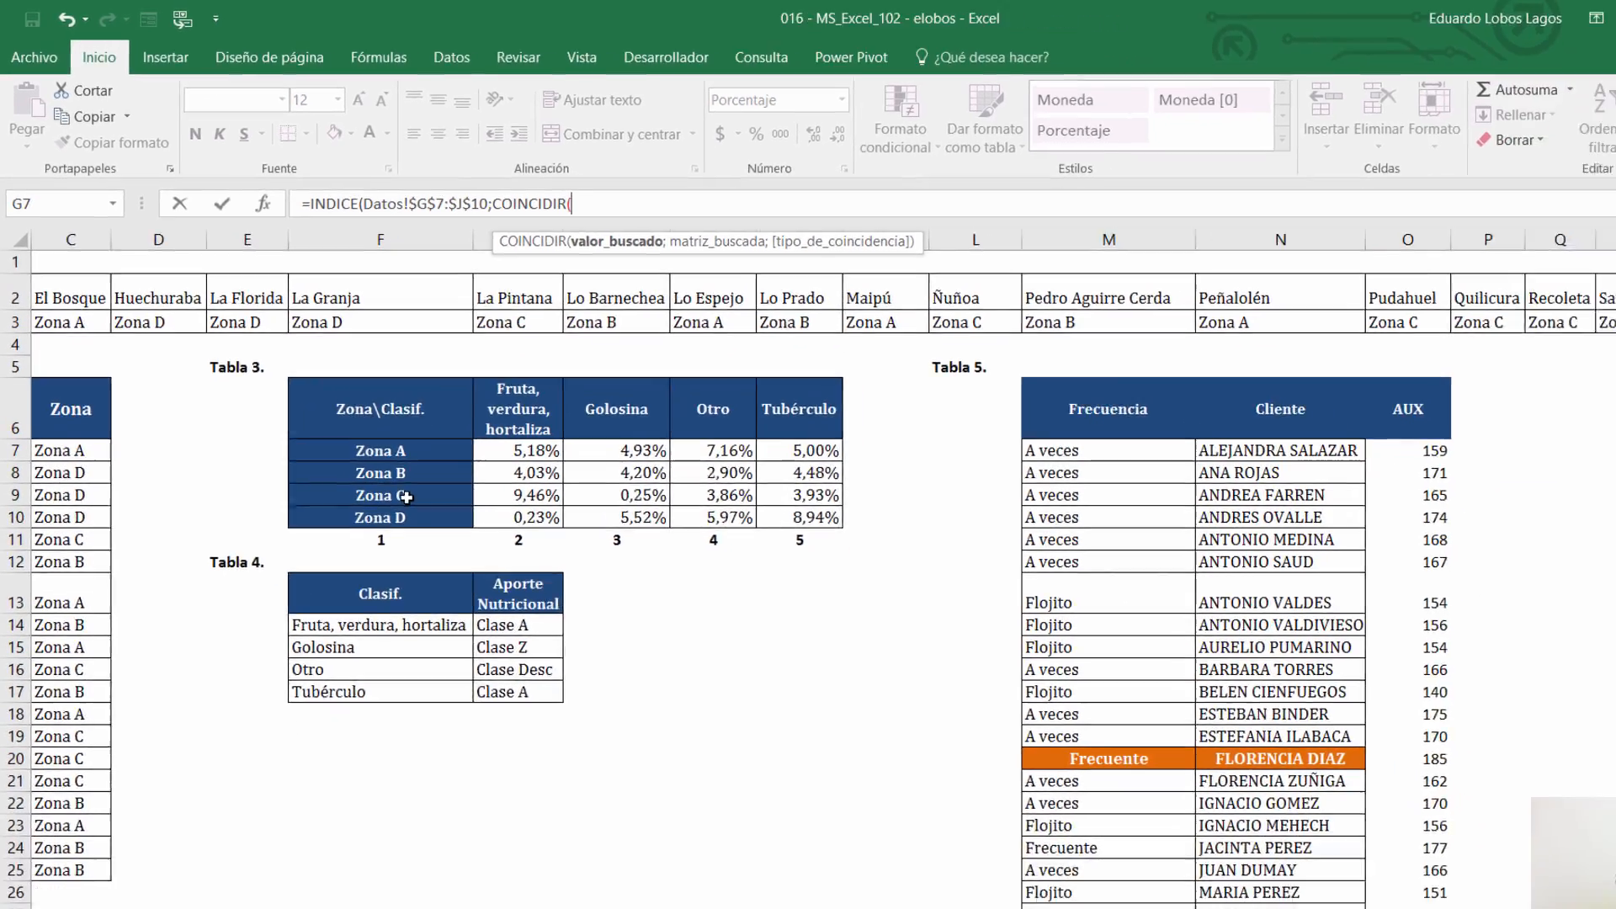
pyautogui.hotkey('ctrl', 'pageup')
pyautogui.hotkey('ctrl', 'pageup')
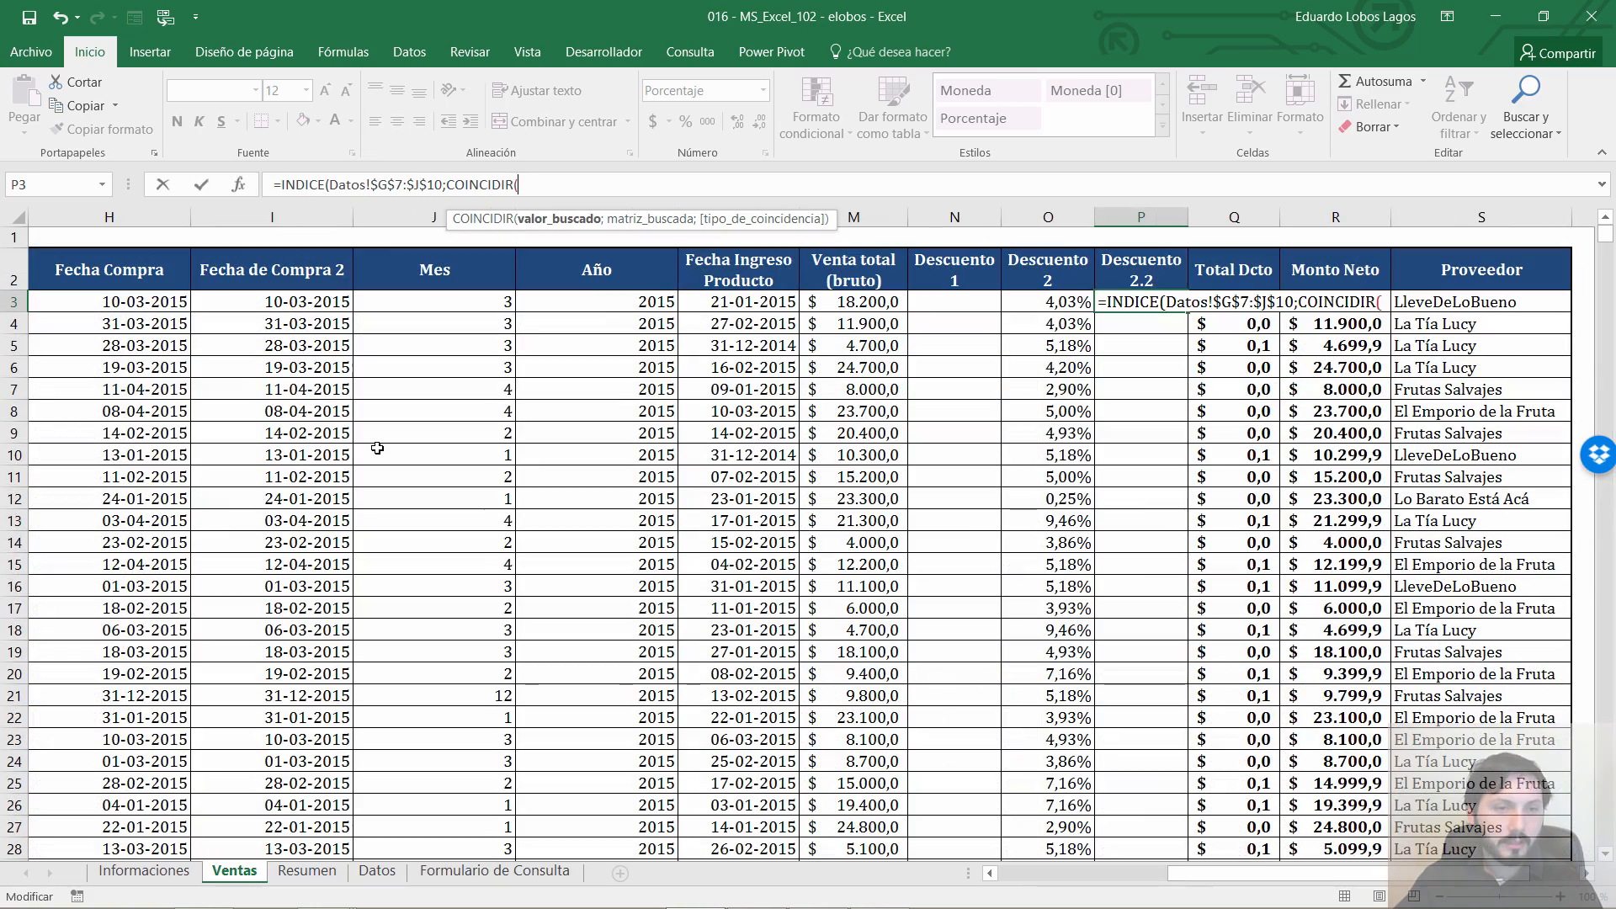
pyautogui.click(312, 327)
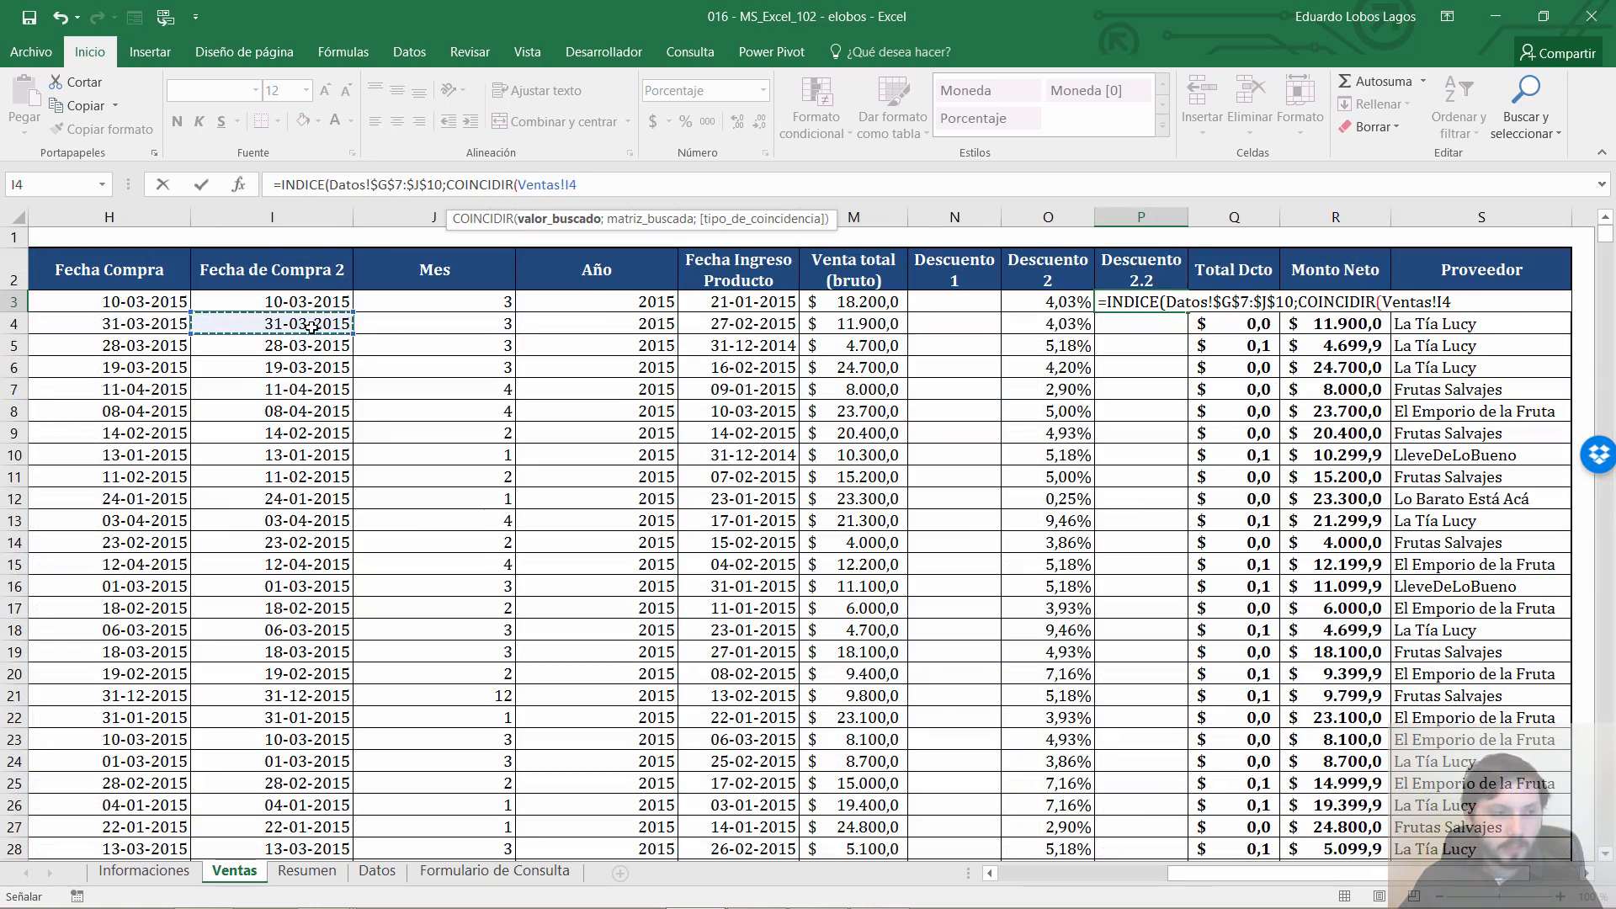
pyautogui.press('Up')
pyautogui.press('Left')
pyautogui.press('Left')
pyautogui.press('Left')
pyautogui.press('Left')
pyautogui.press('Left')
pyautogui.press('Left')
pyautogui.press('Left')
pyautogui.press('Left')
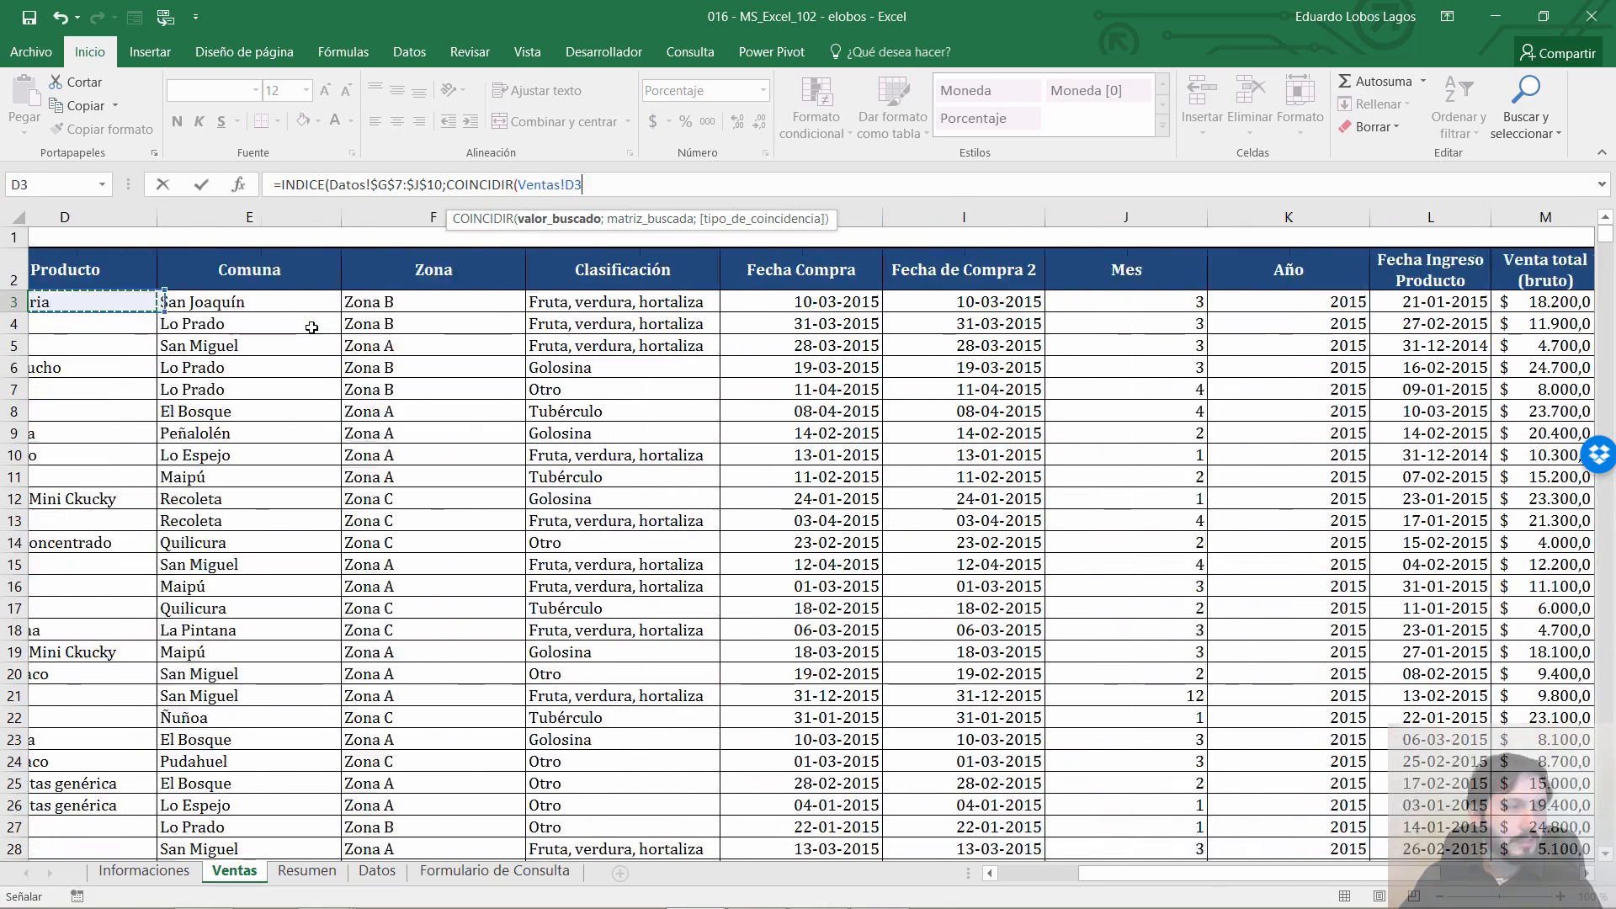
pyautogui.press('Right')
pyautogui.press('Right')
pyautogui.press('Right')
pyautogui.press('Right')
pyautogui.press('Right')
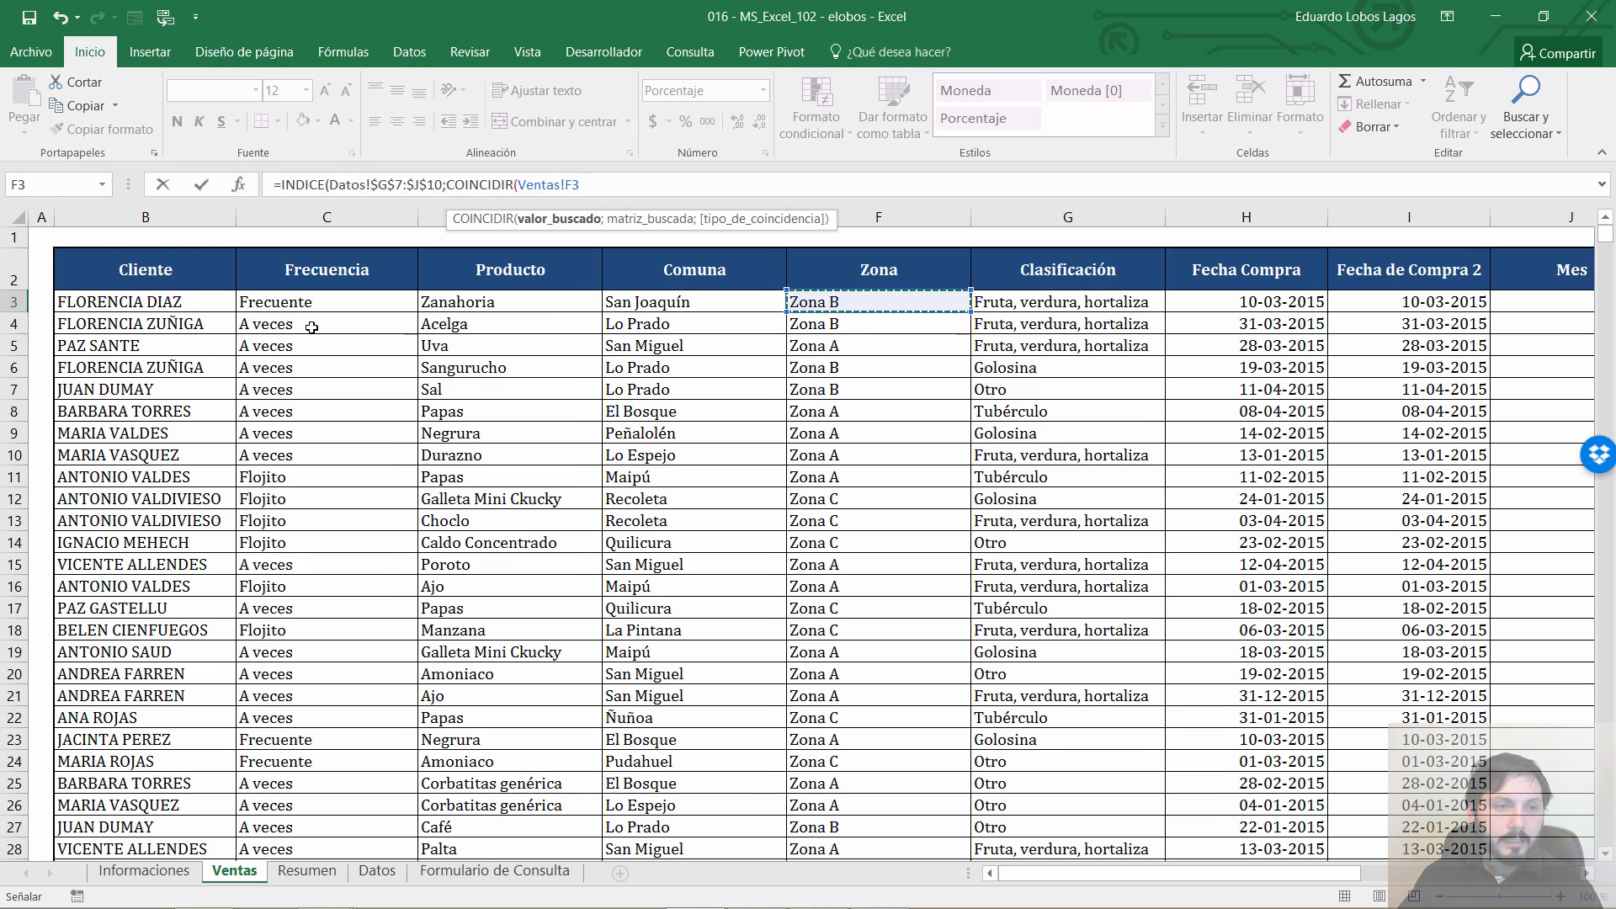
pyautogui.write(';')
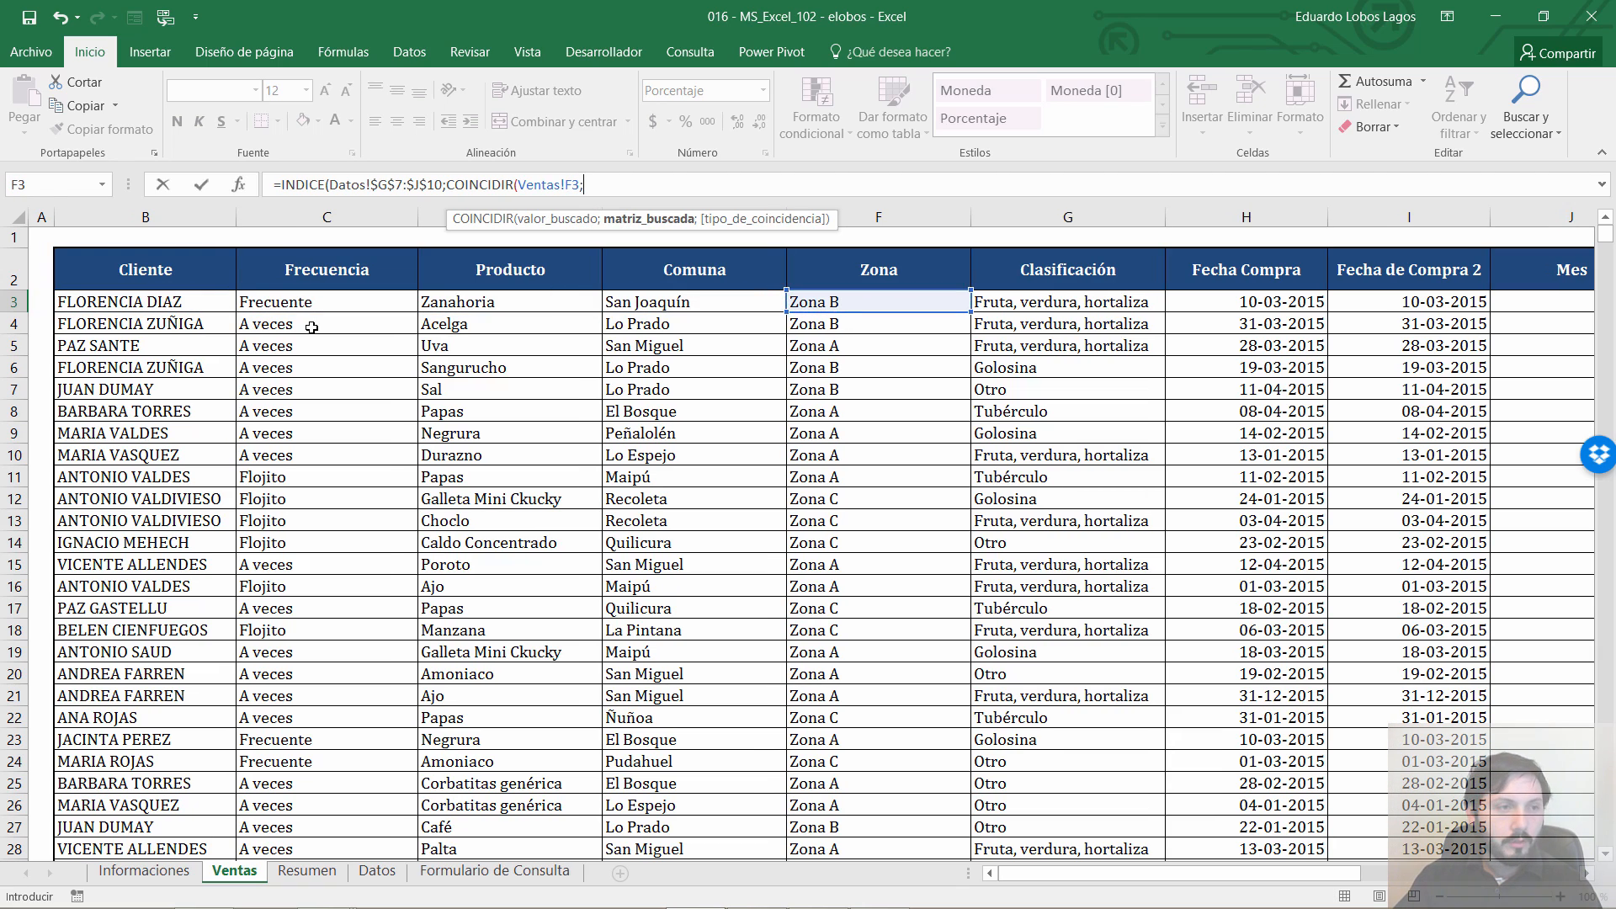
# Complete the row COINCIDIR with Tabla 3's zone names, Datos!$F$7:$F$10, as absolute lookup array and match type 0
pyautogui.hotkey('ctrl', 'pageup')
pyautogui.hotkey('ctrl', 'pagedown')
pyautogui.hotkey('ctrl', 'pagedown')
pyautogui.hotkey('ctrl', 'pagedown')
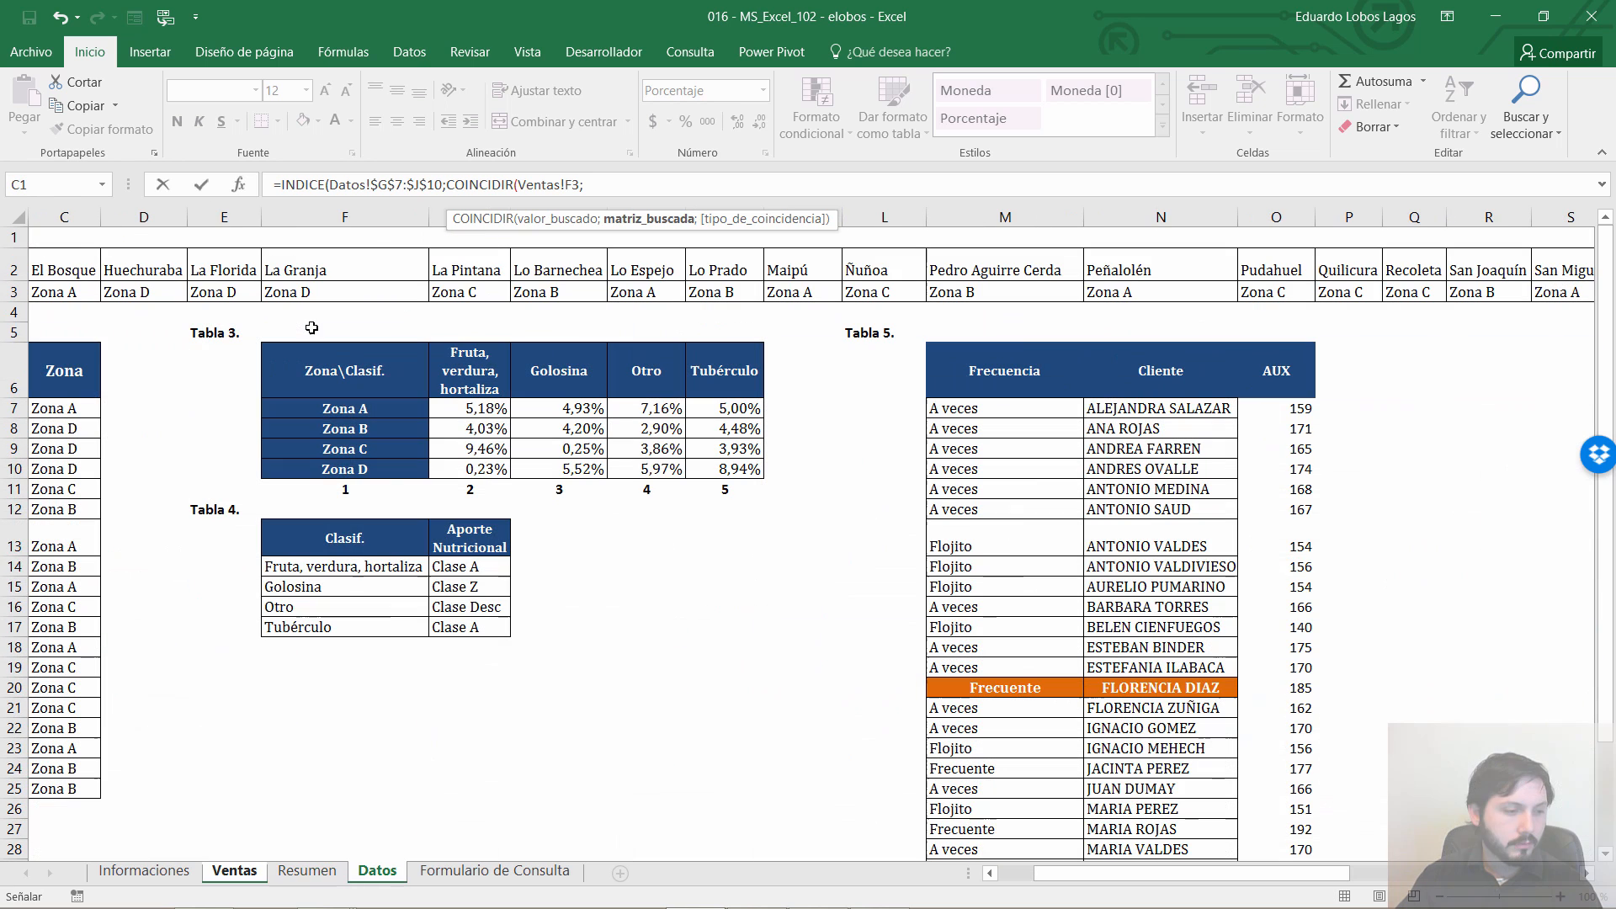
pyautogui.moveTo(381, 405); pyautogui.dragTo(397, 446)
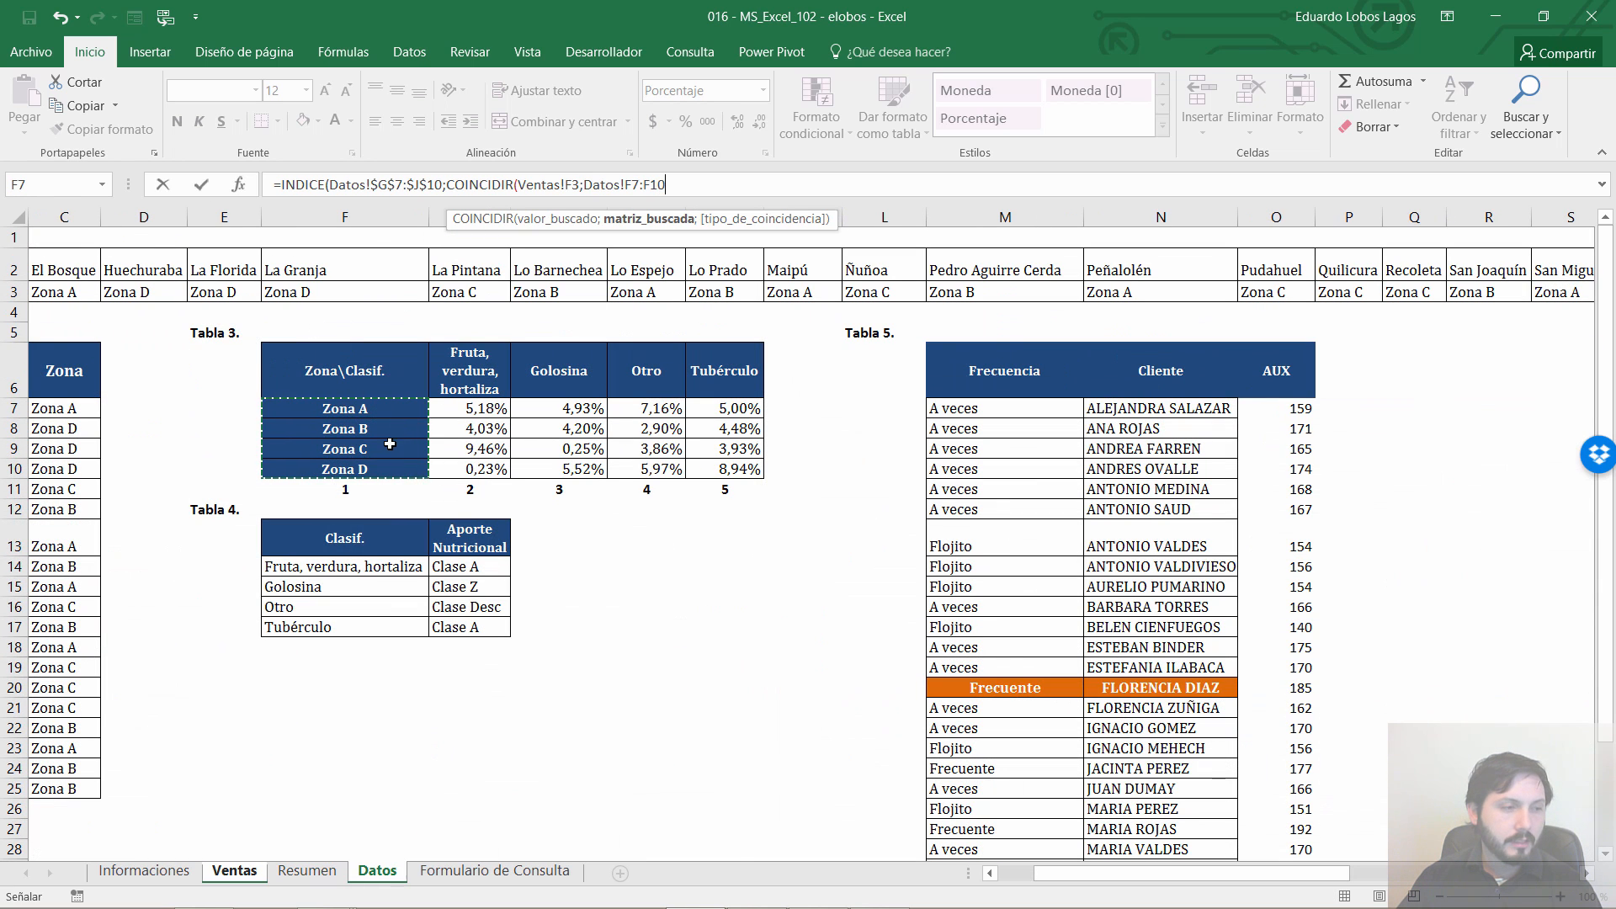
pyautogui.press('F4')
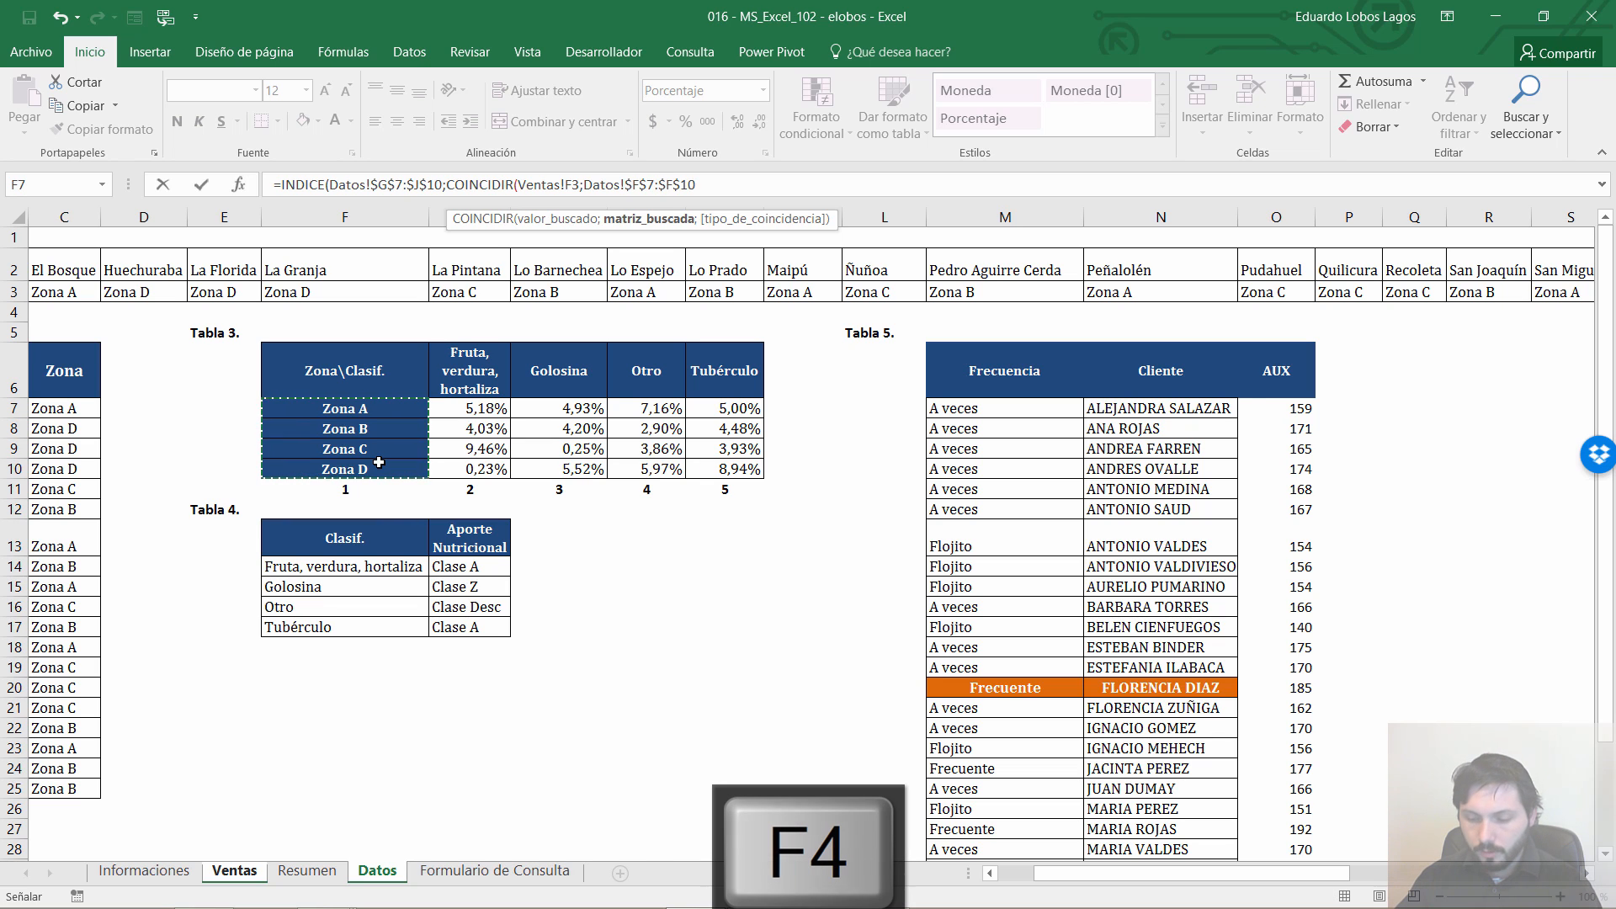
pyautogui.write(';0)')
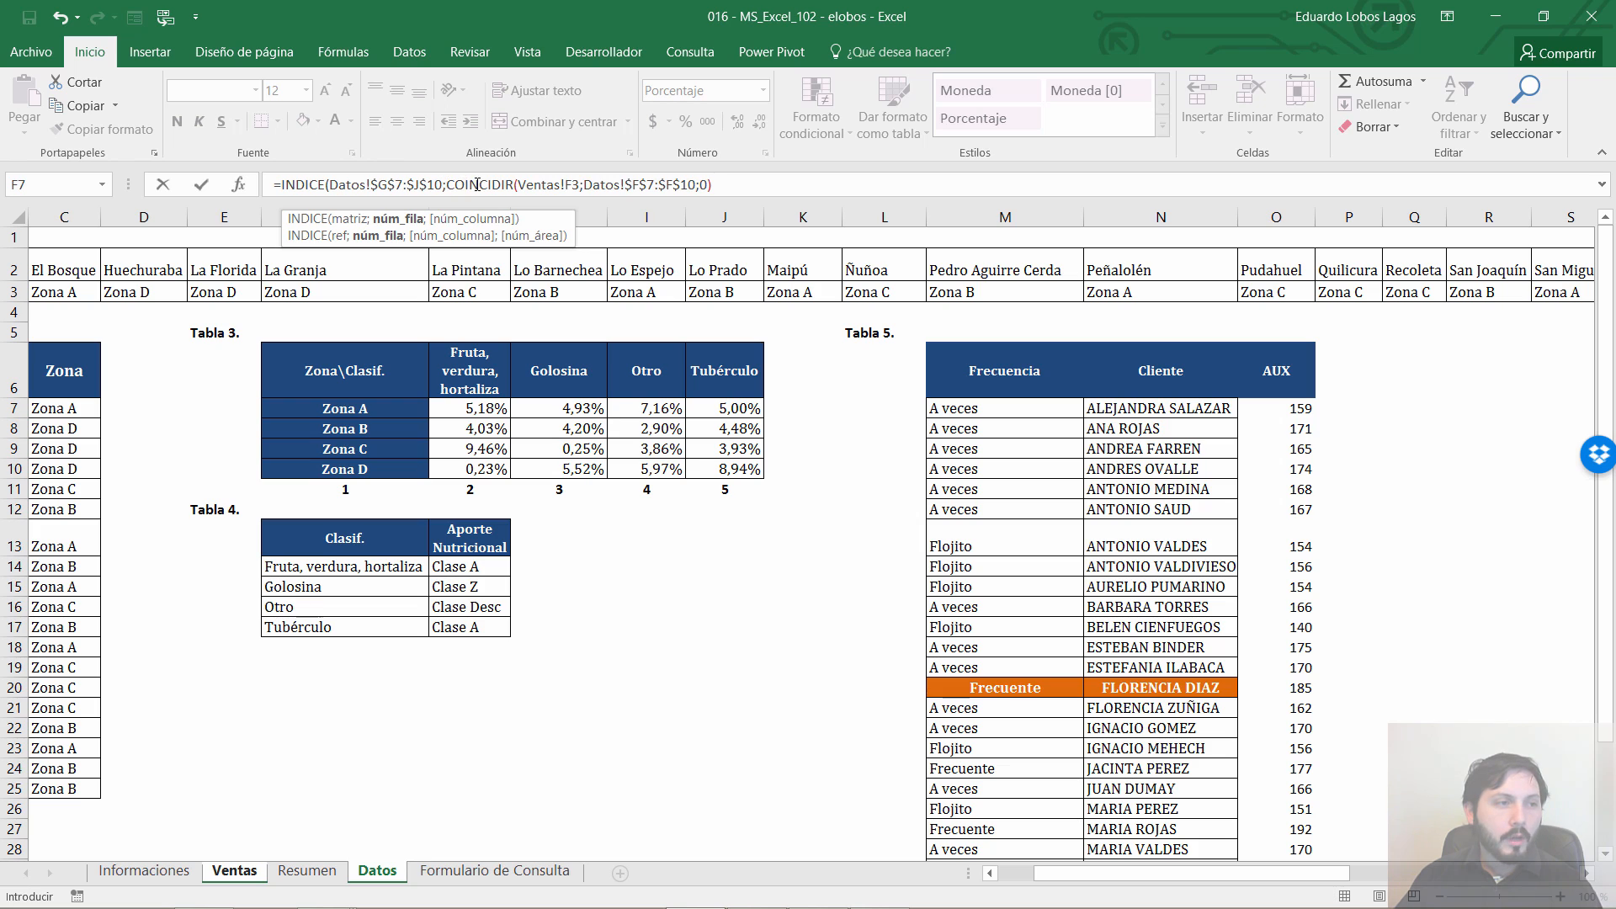
pyautogui.moveTo(446, 185); pyautogui.dragTo(752, 185)
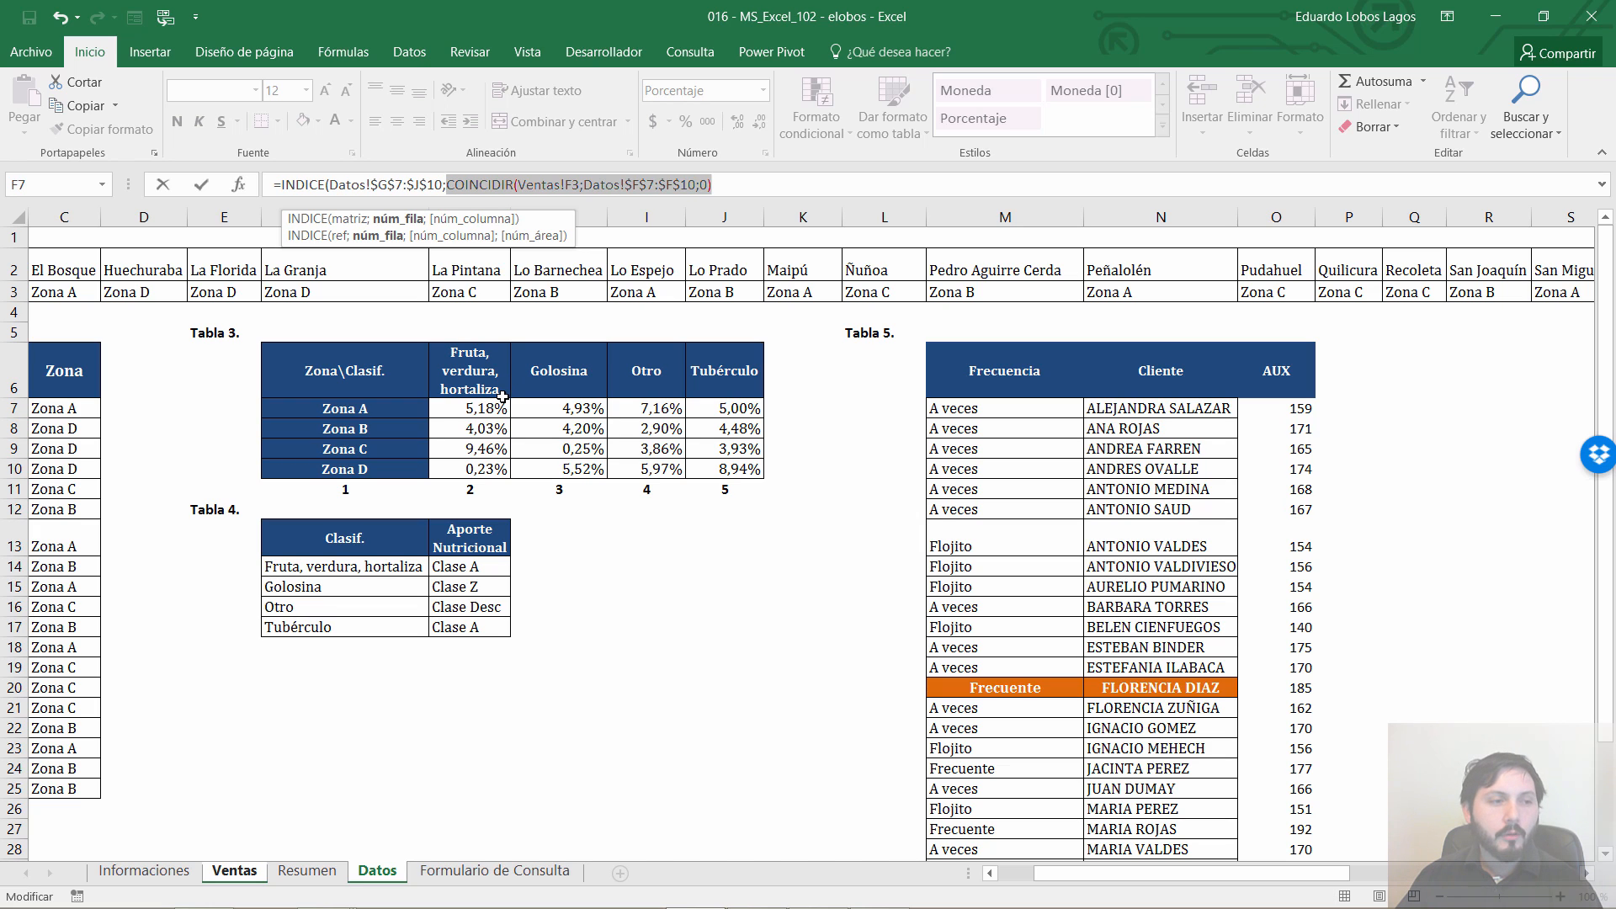
pyautogui.click(735, 187)
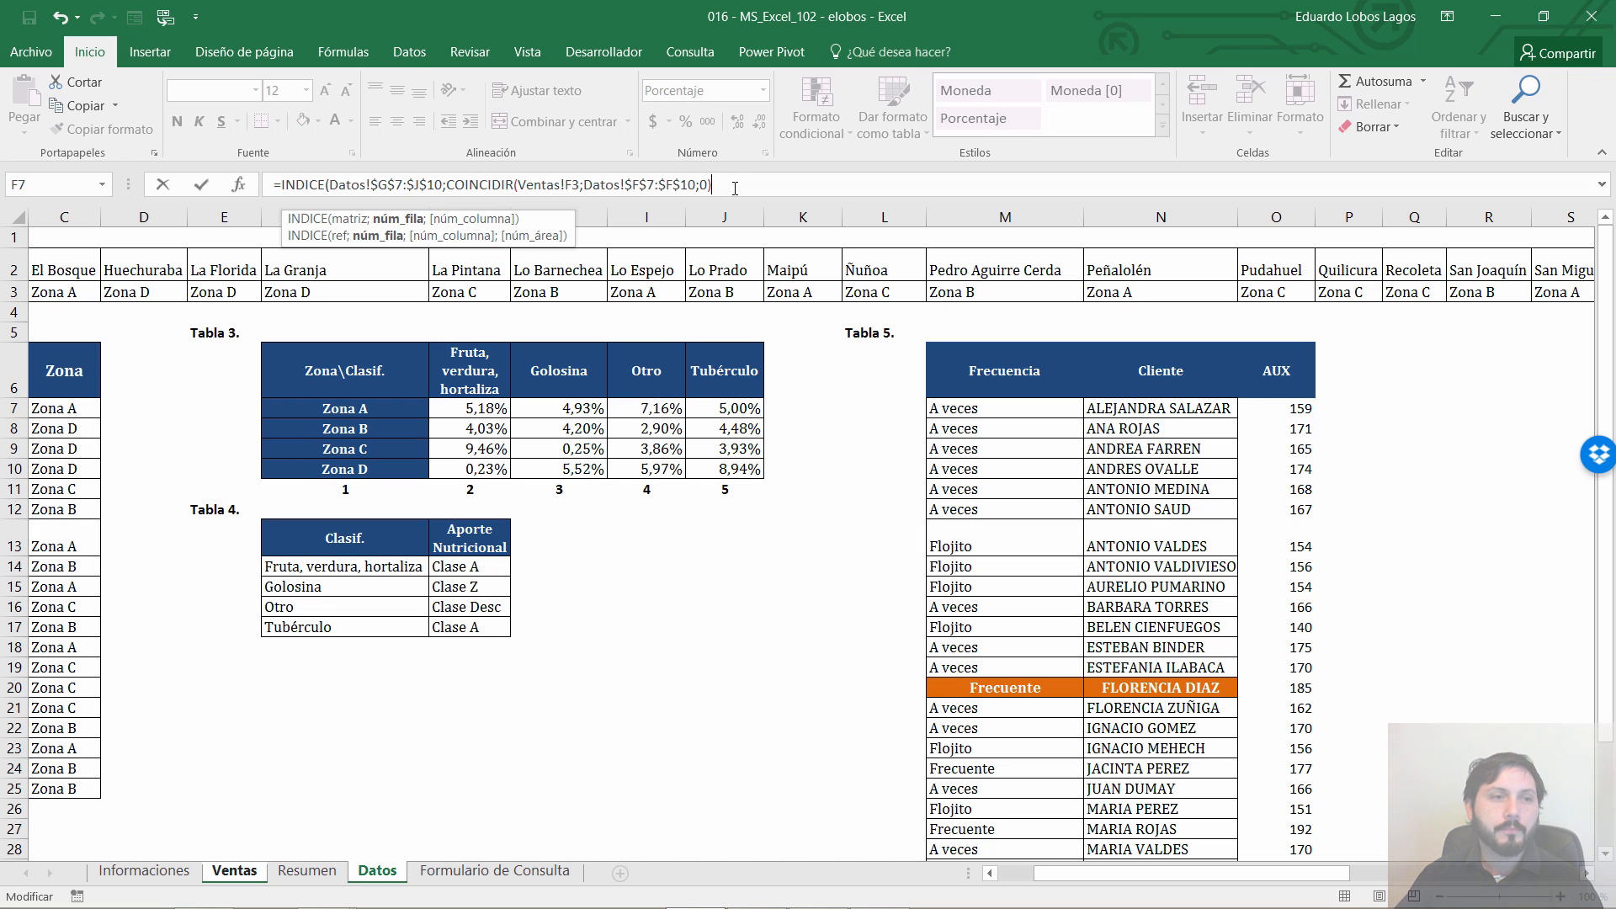
pyautogui.moveTo(734, 192); pyautogui.dragTo(451, 192)
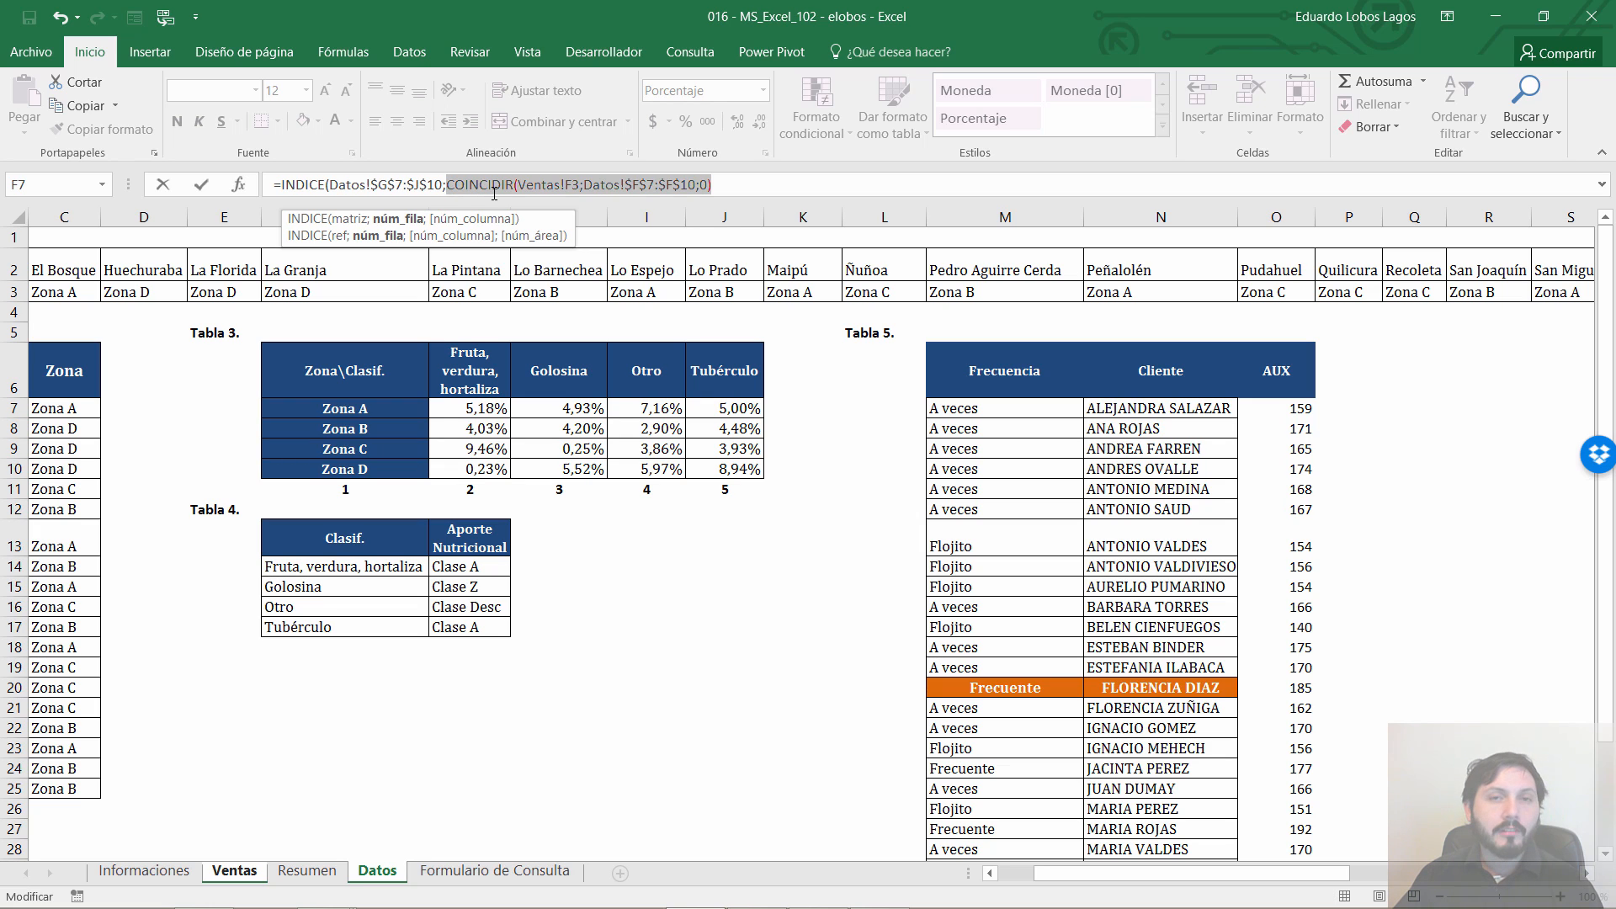
pyautogui.click(534, 187)
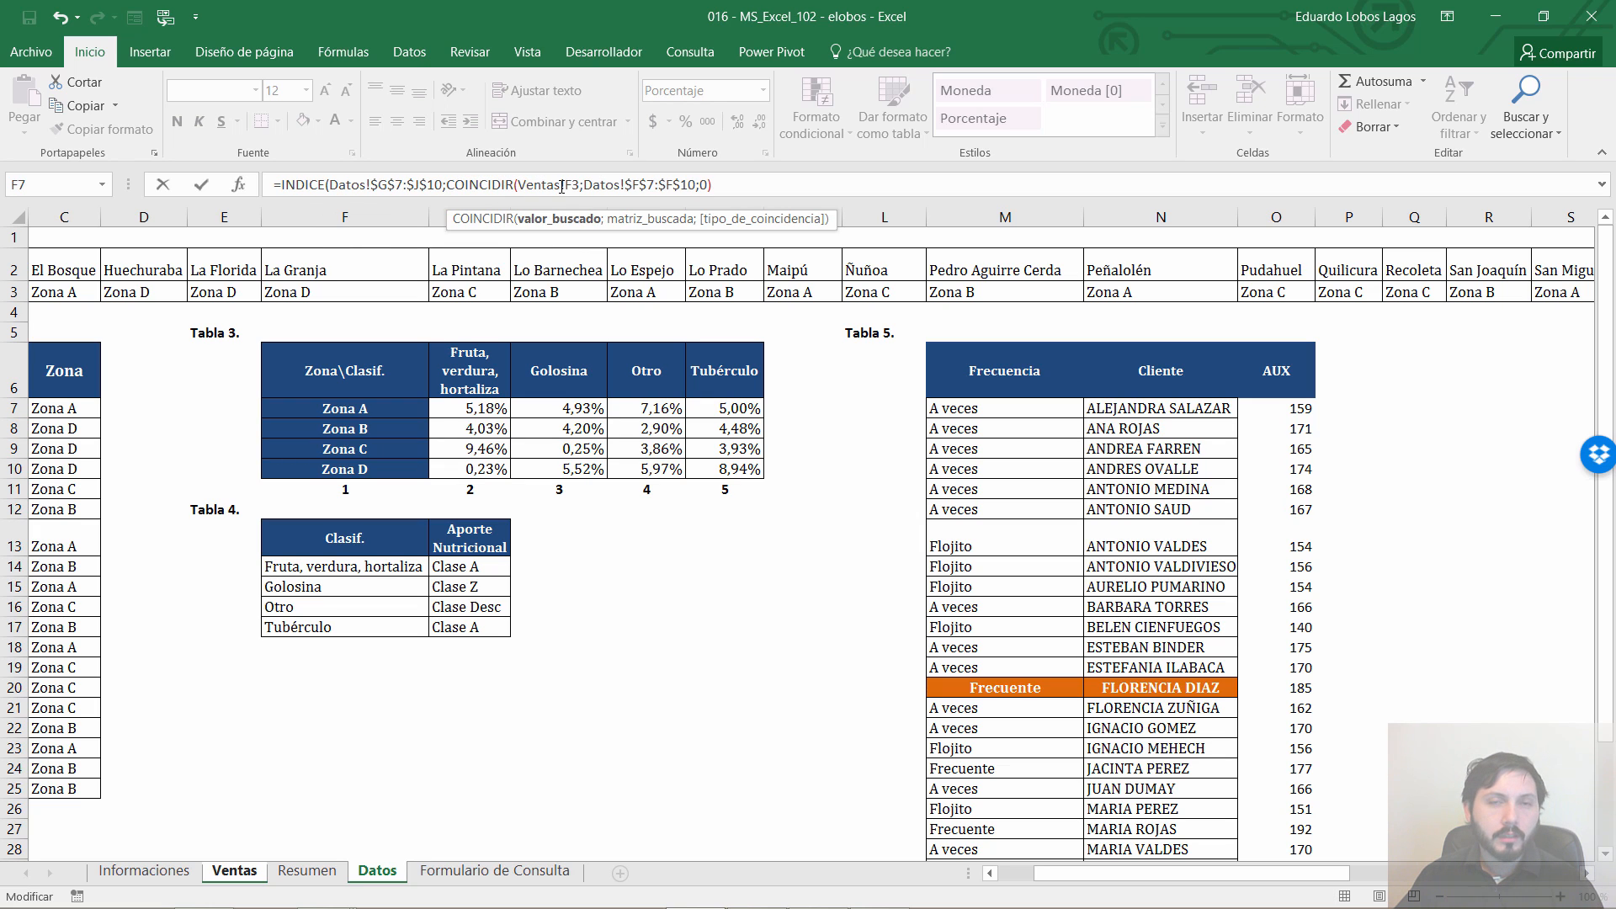
# Add a second COINCIDIR as the INDICE column number, with the Ventas Clasificación cell G3 as its lookup value
pyautogui.click(743, 184)
pyautogui.write(';')
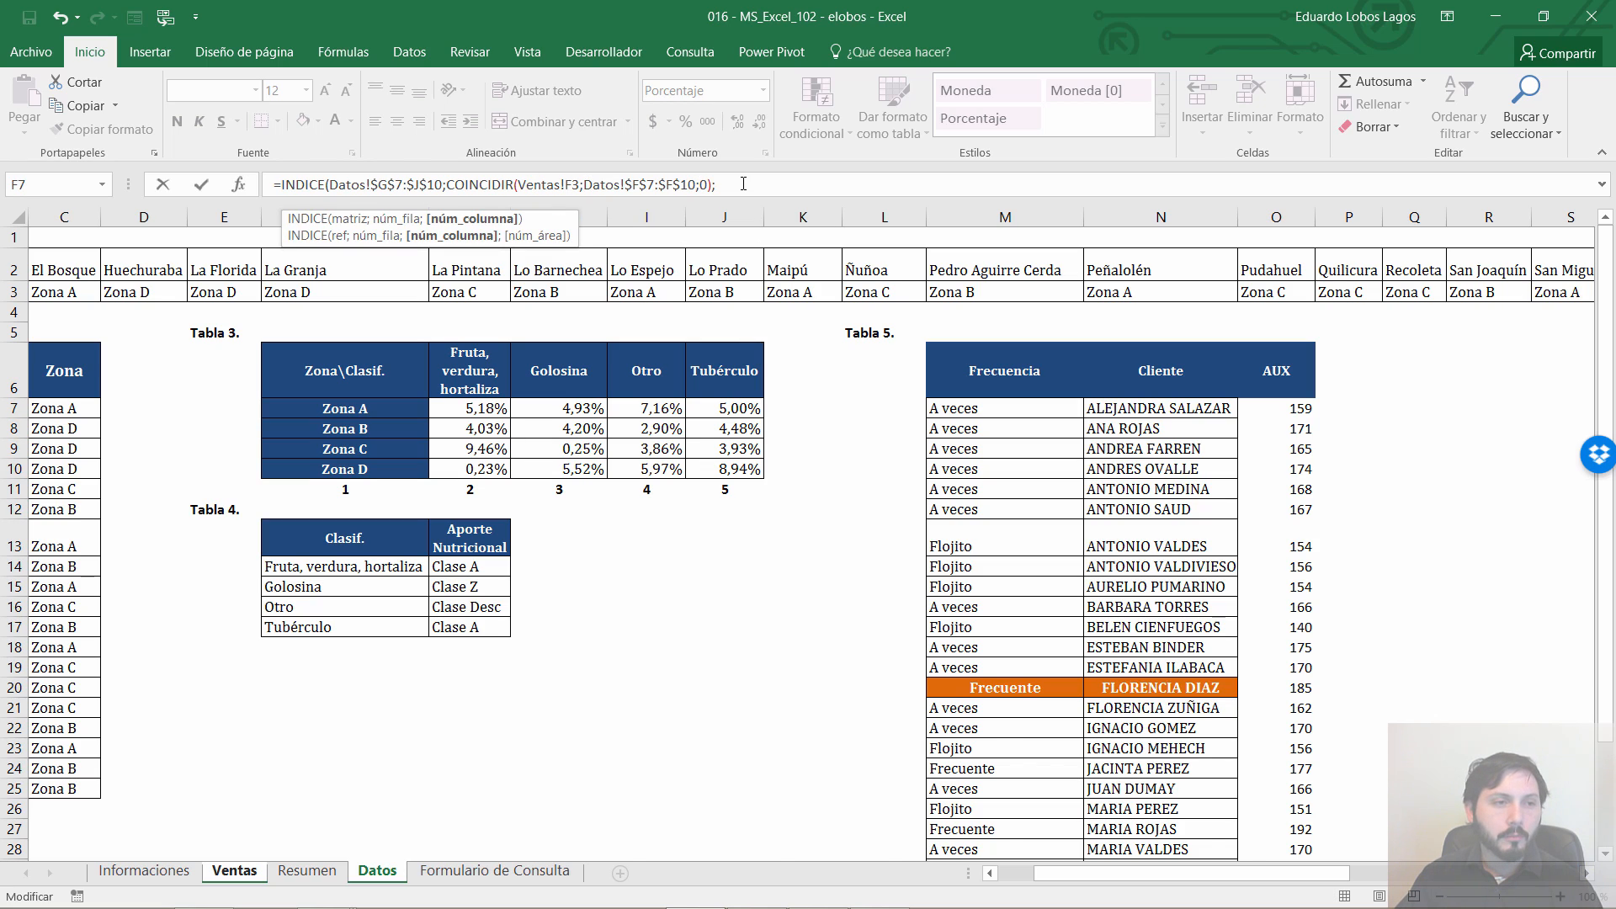
pyautogui.hotkey('ctrl', 'pageup')
pyautogui.hotkey('ctrl', 'pageup')
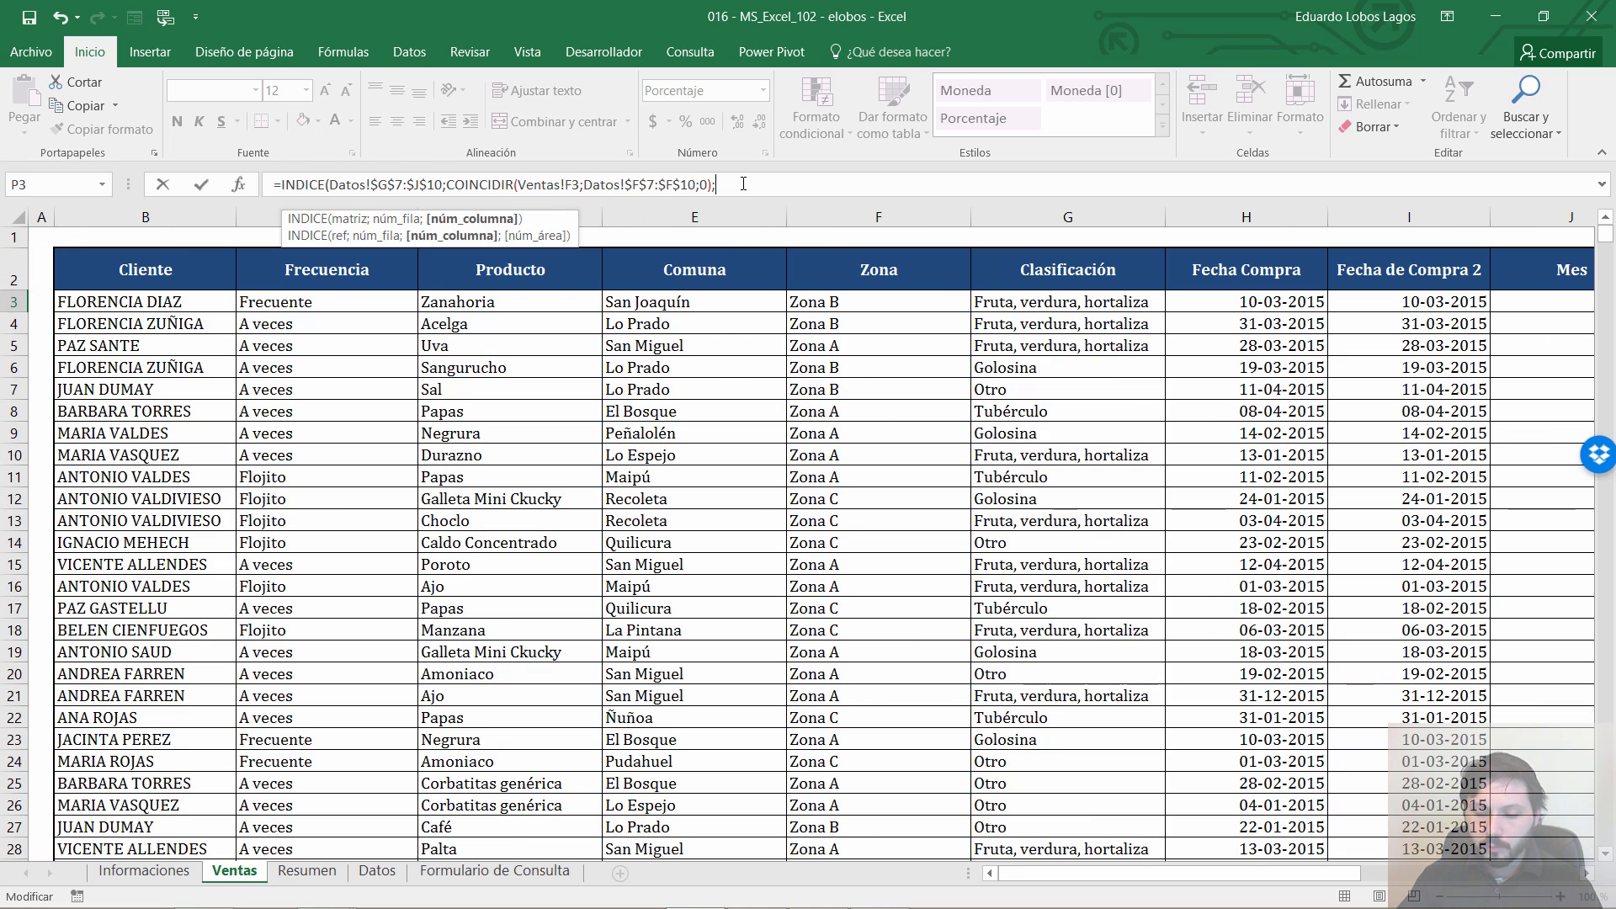
pyautogui.write('COINCIDIR(')
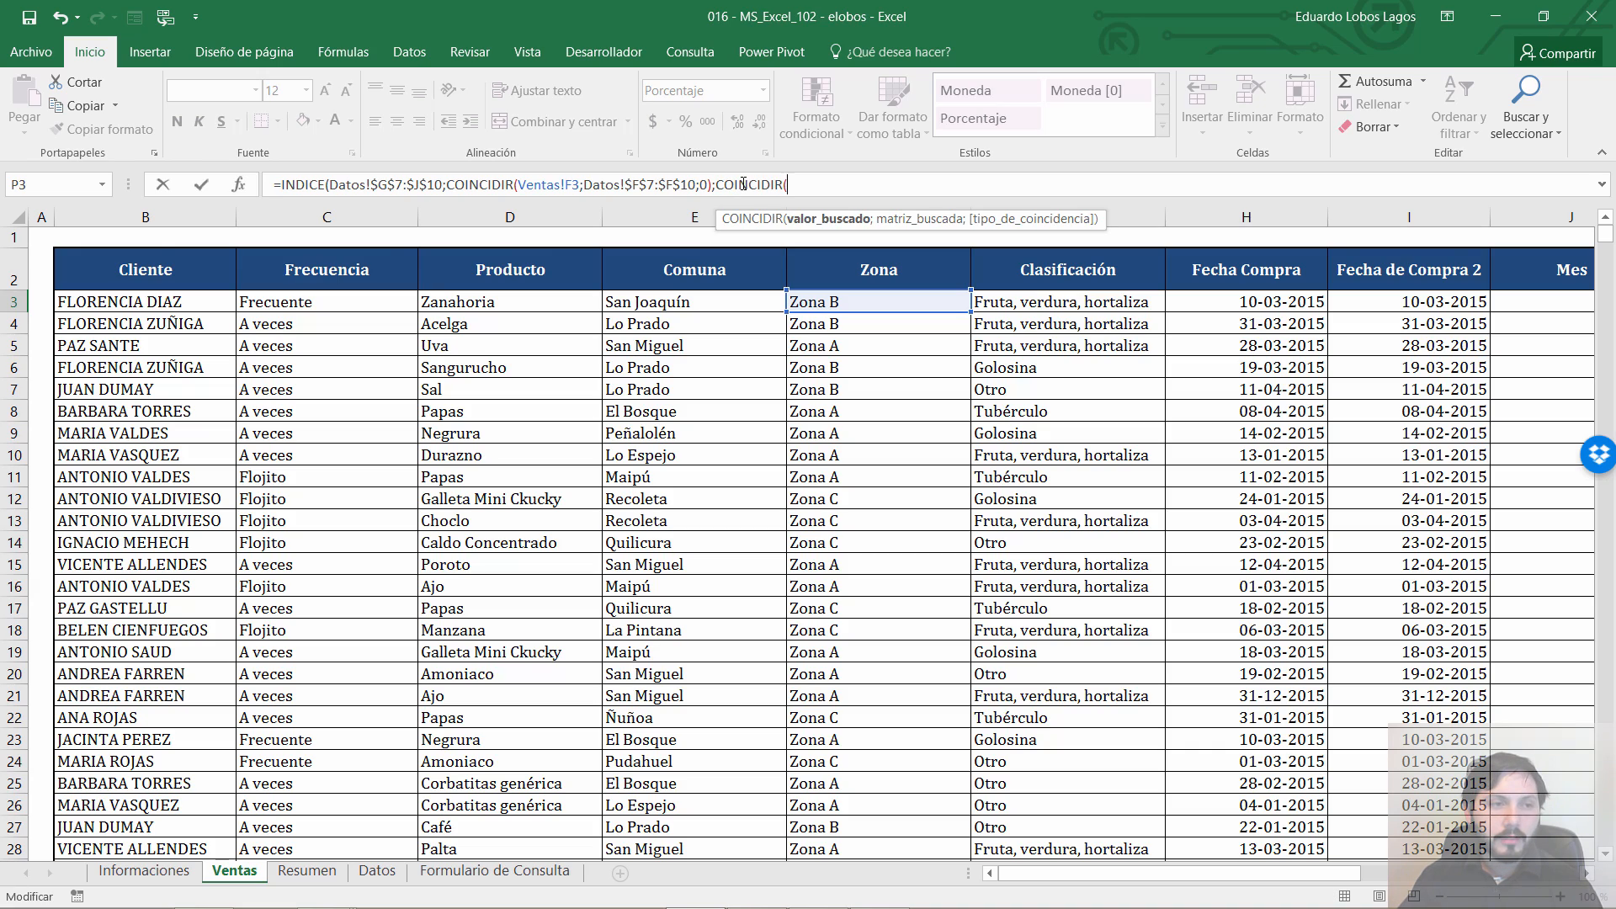
pyautogui.press('Left')
pyautogui.press('Left')
pyautogui.press('Left')
pyautogui.press('Left')
pyautogui.press('Left')
pyautogui.press('Left')
pyautogui.press('Left')
pyautogui.press('Left')
pyautogui.press('Left')
pyautogui.press('Left')
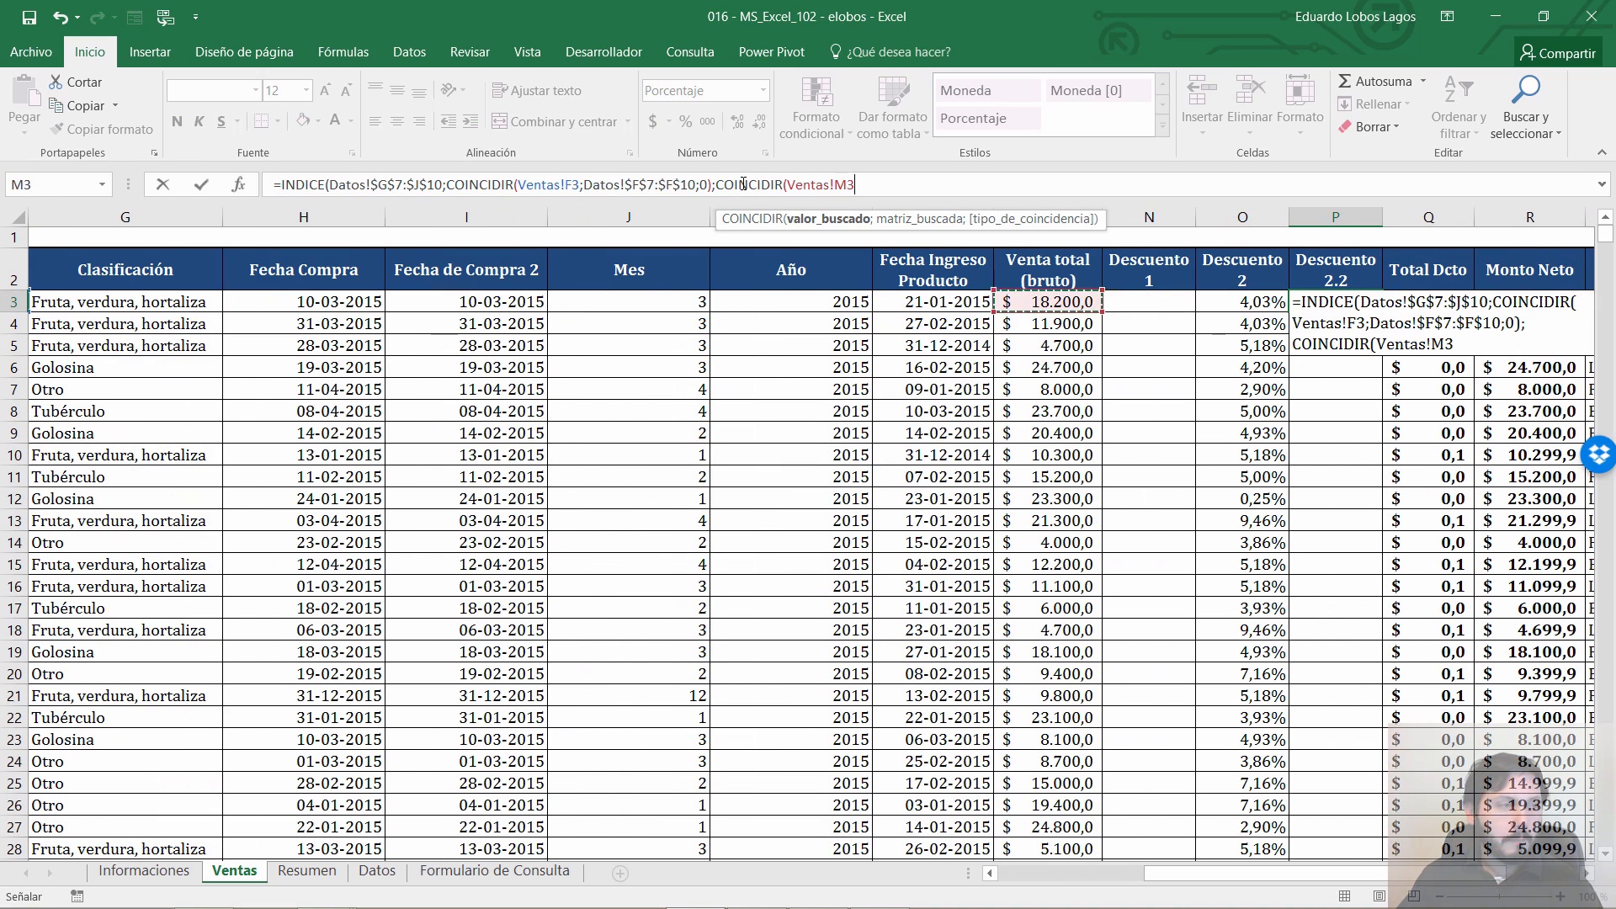
pyautogui.press('Right')
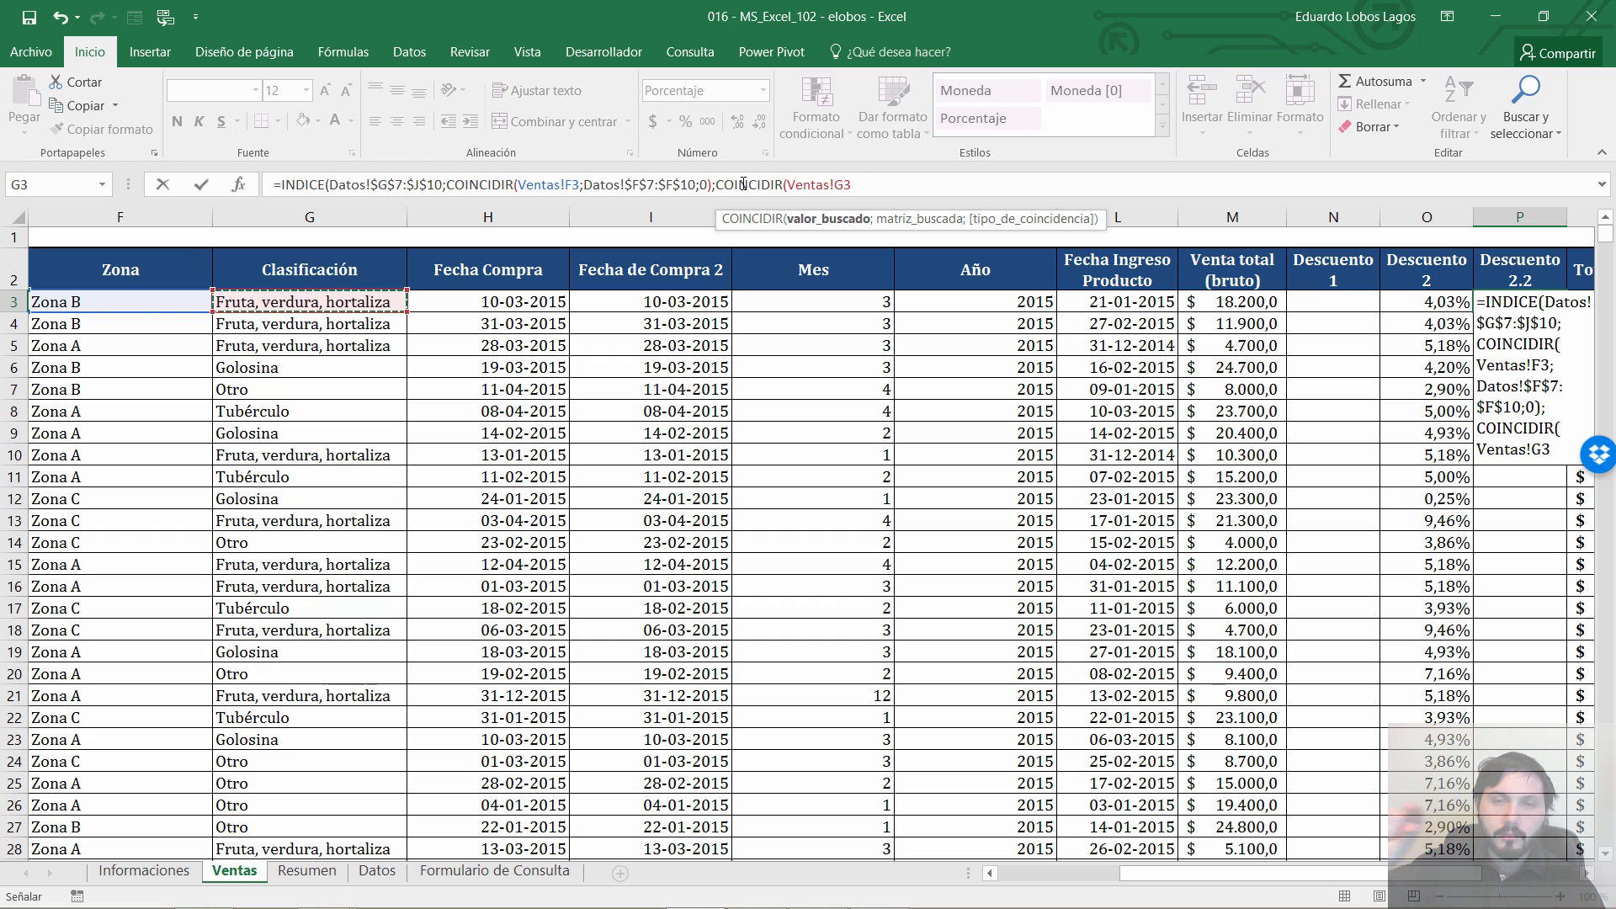
pyautogui.write(';')
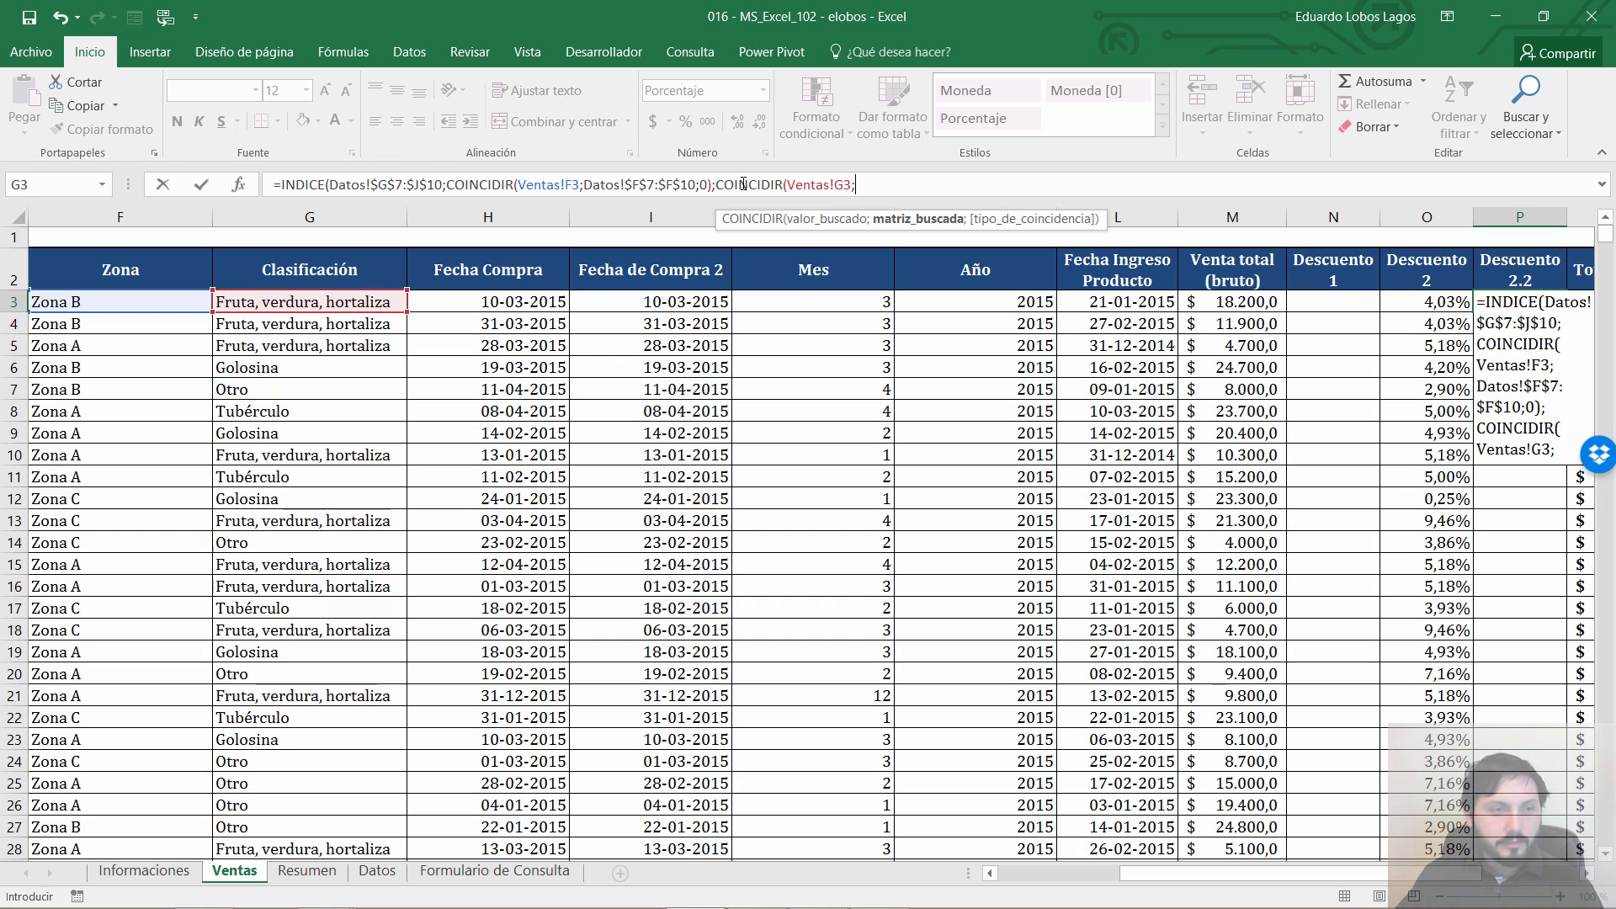
# Complete the column COINCIDIR with Tabla 3's classification headers, Datos!$G$6:$J$6, as absolute lookup array and match type 0, and close the INDICE formula
pyautogui.hotkey('ctrl', 'pagedown')
pyautogui.hotkey('ctrl', 'pagedown')
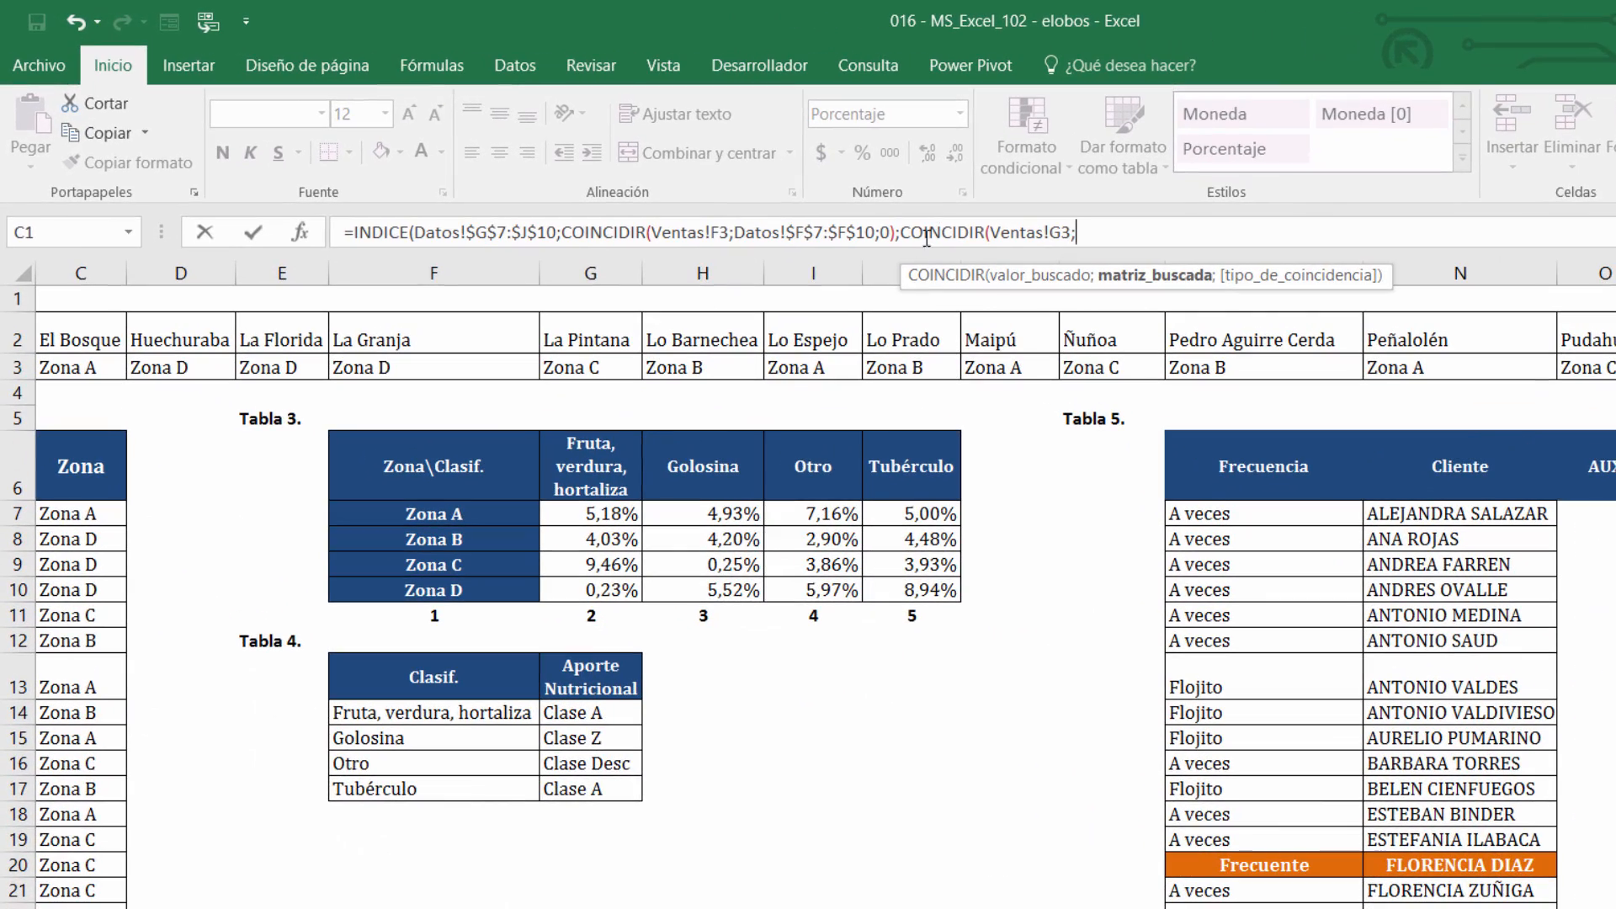
pyautogui.moveTo(588, 468); pyautogui.dragTo(914, 462)
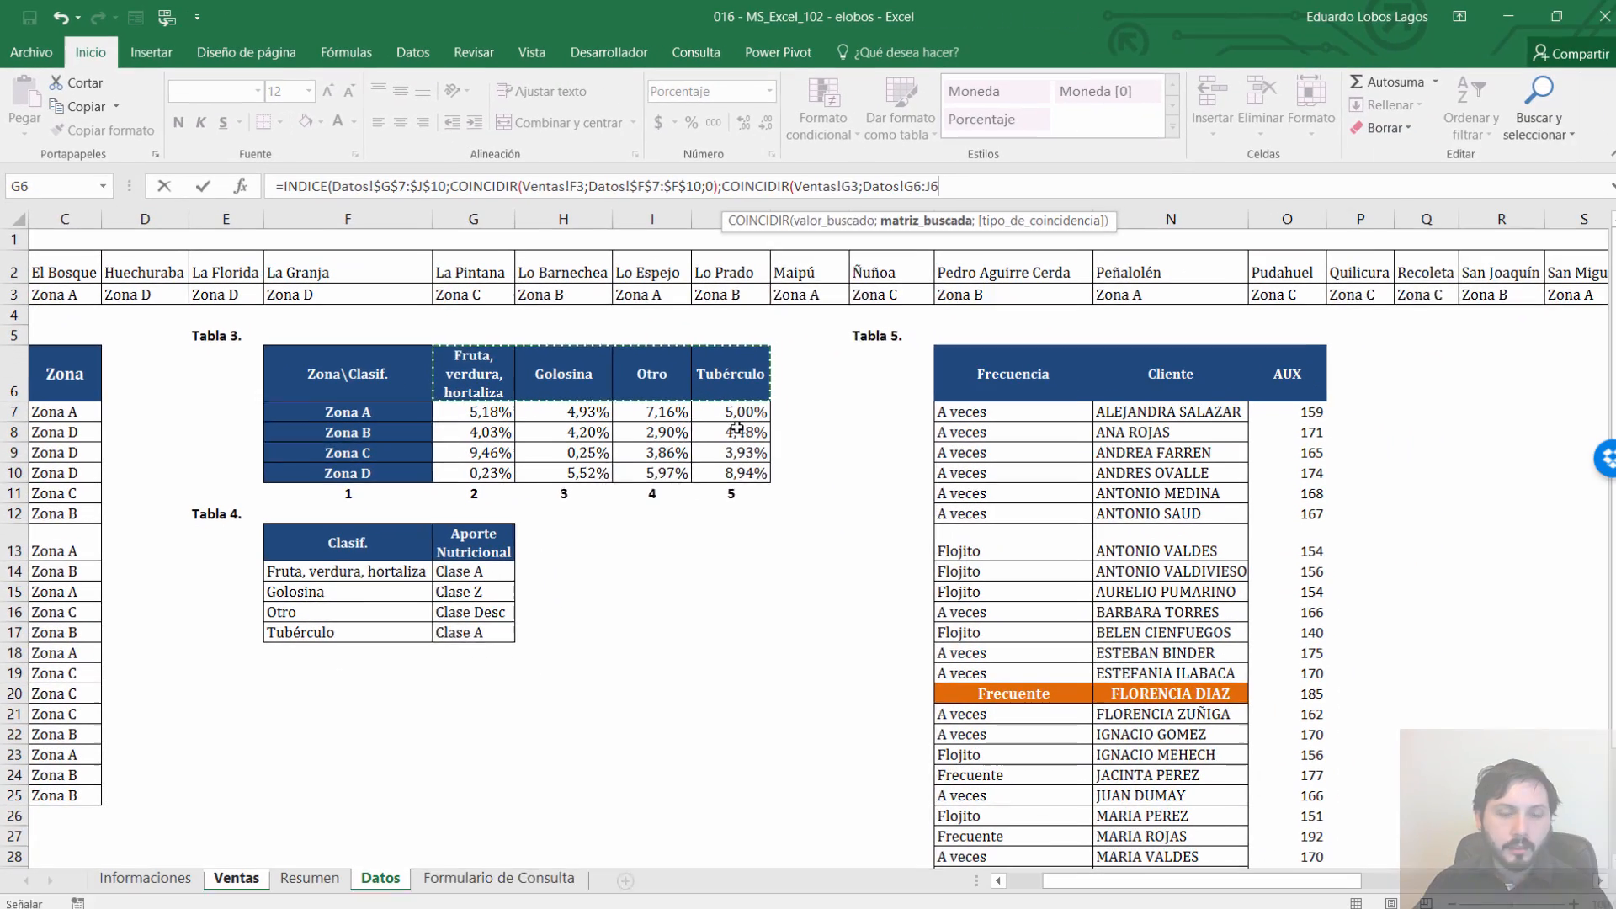
pyautogui.press('F4')
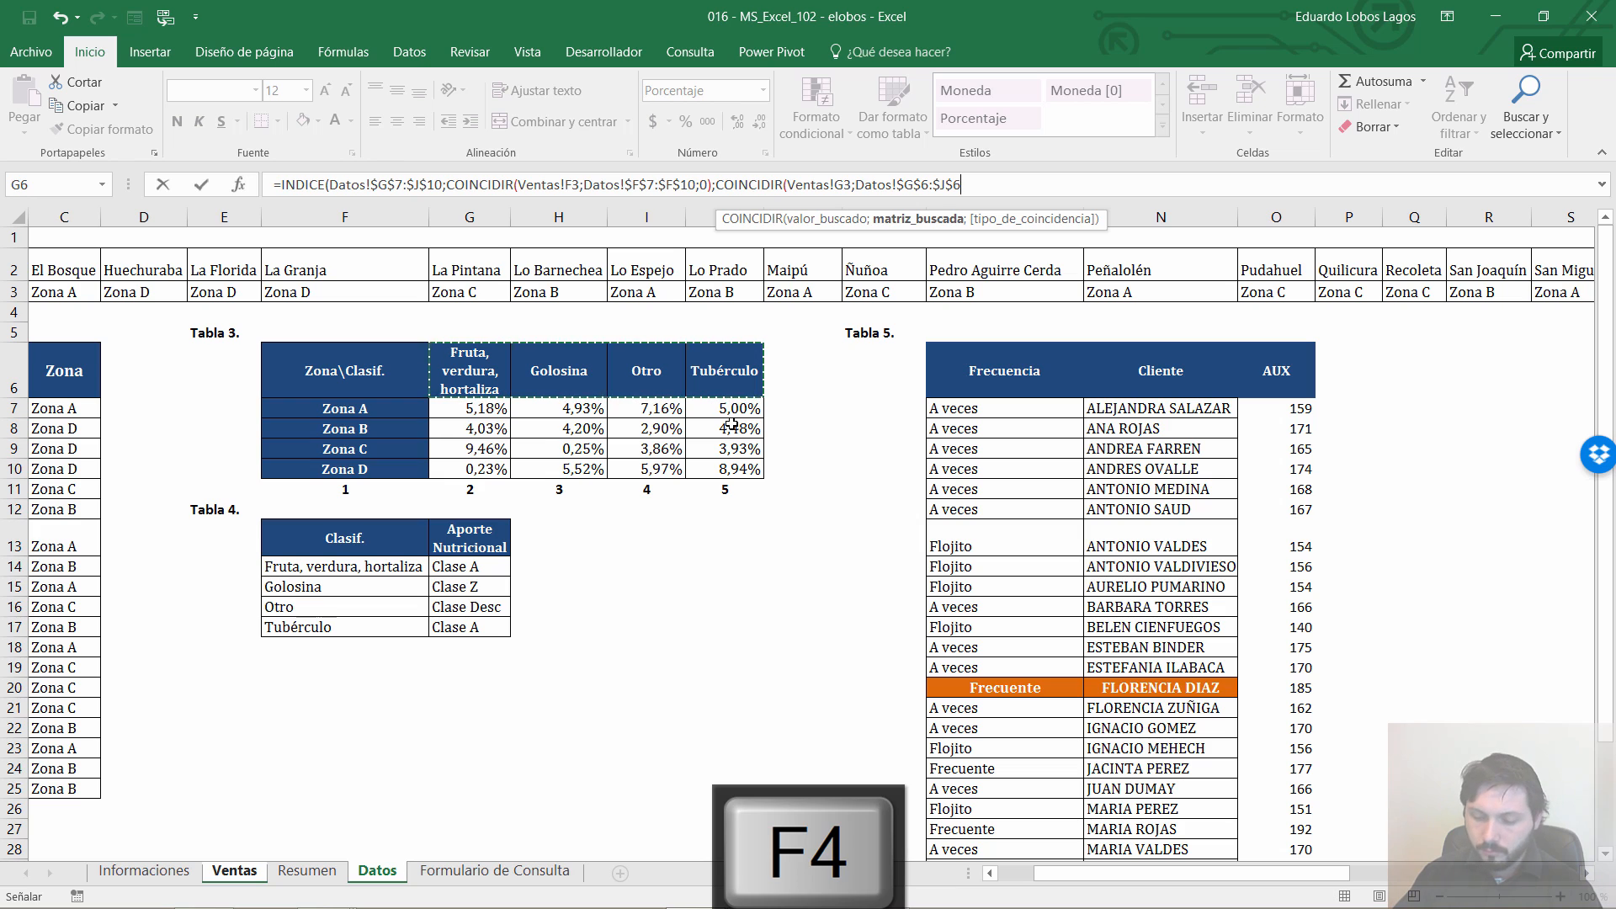
pyautogui.write(';')
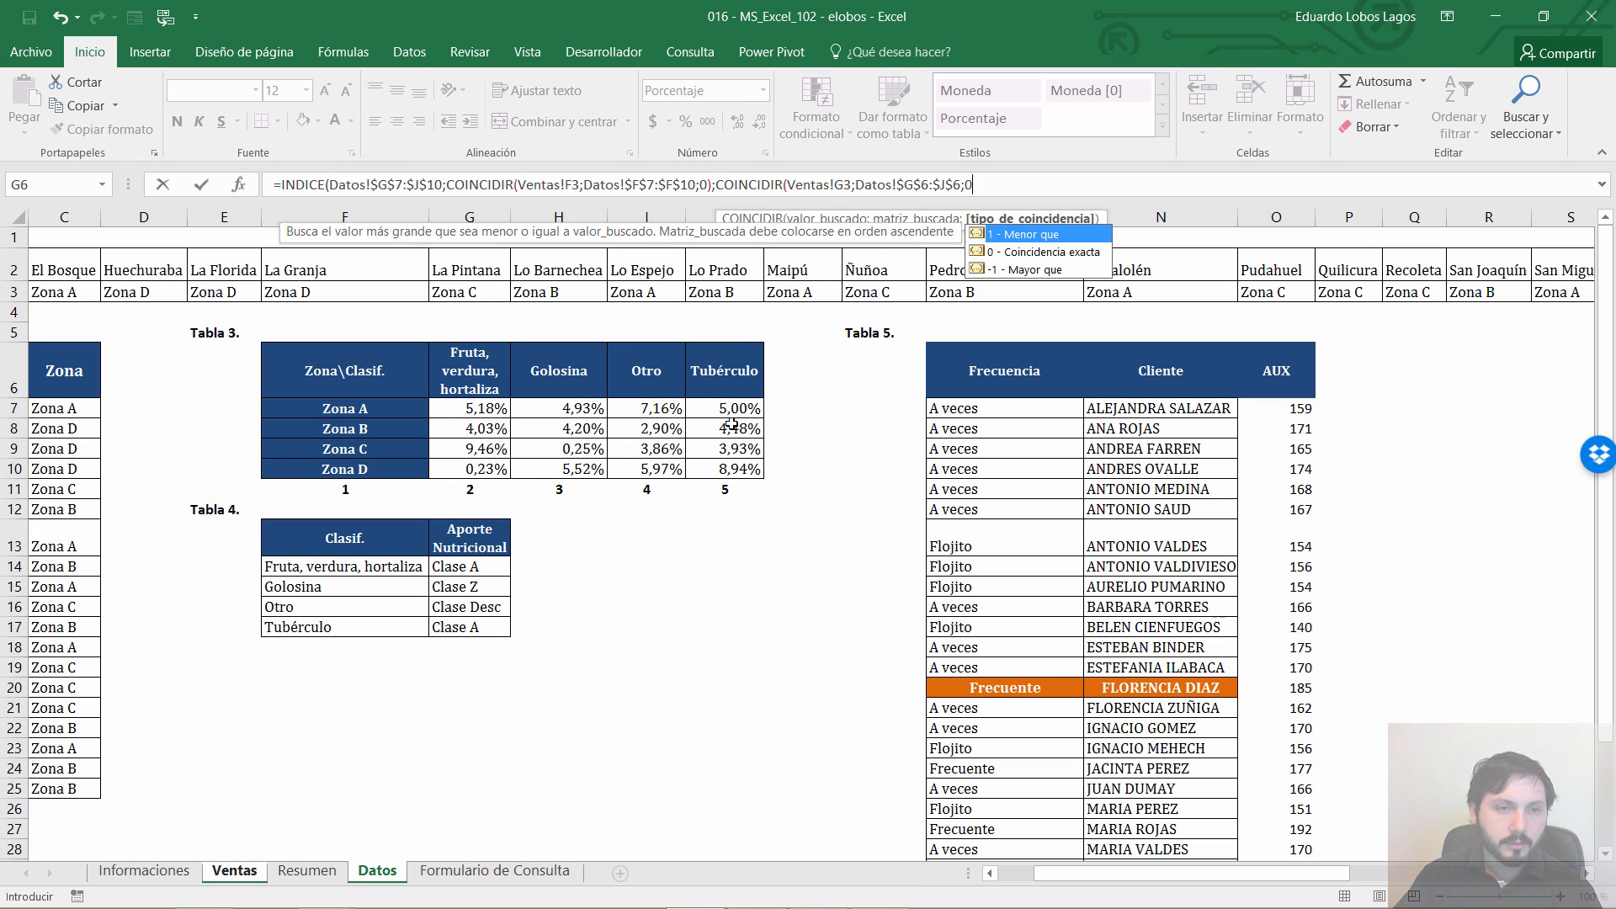
pyautogui.write('0)')
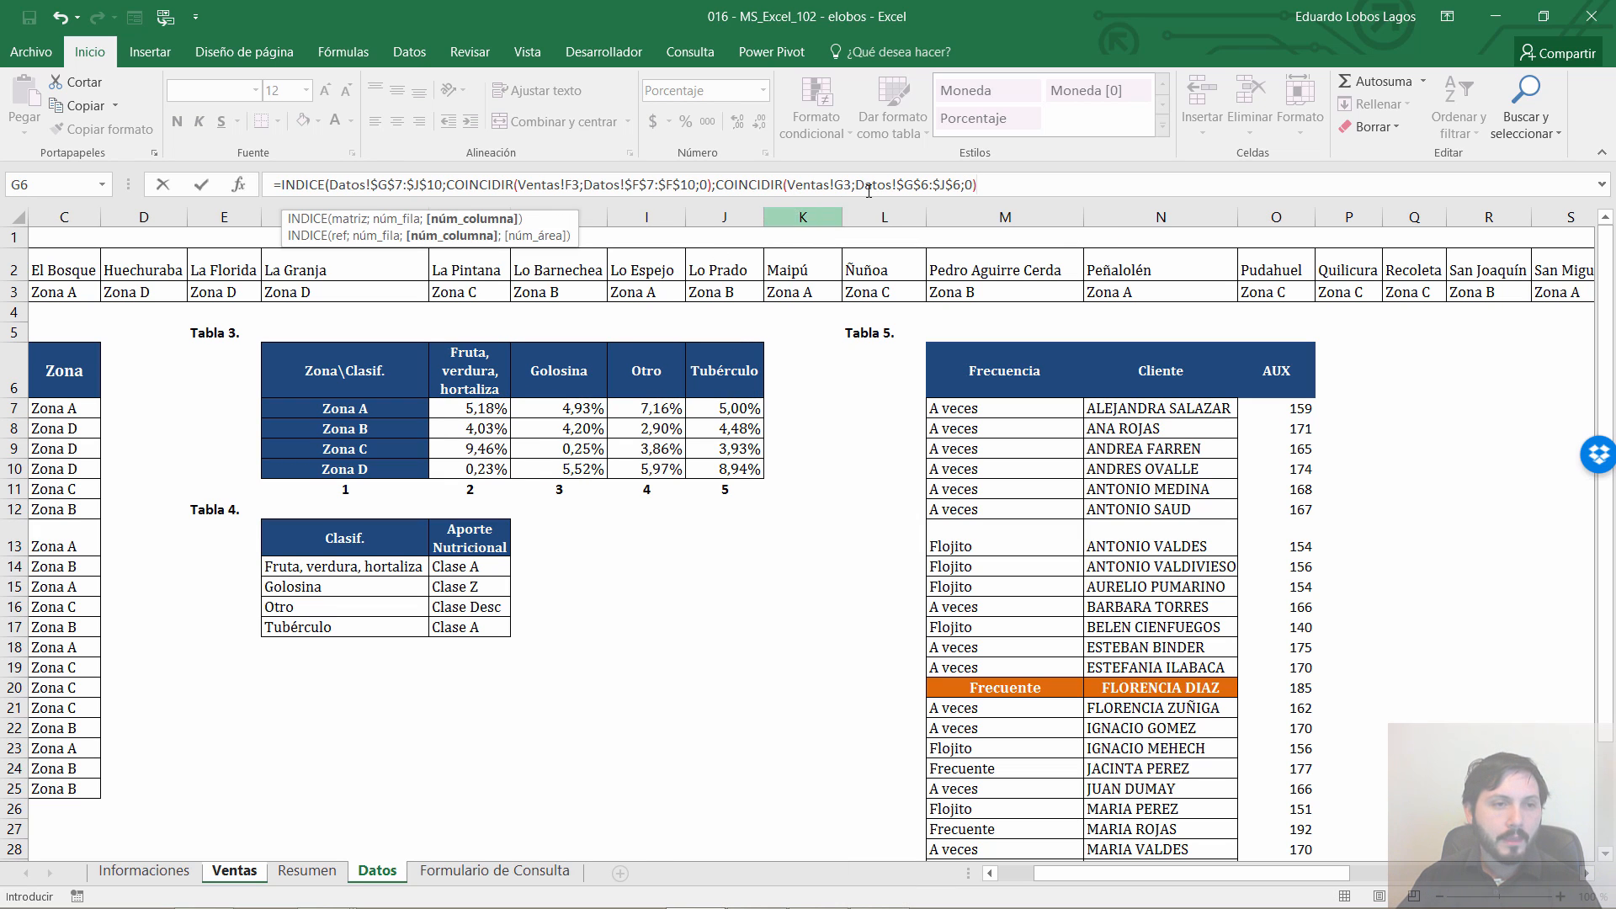
pyautogui.write(')')
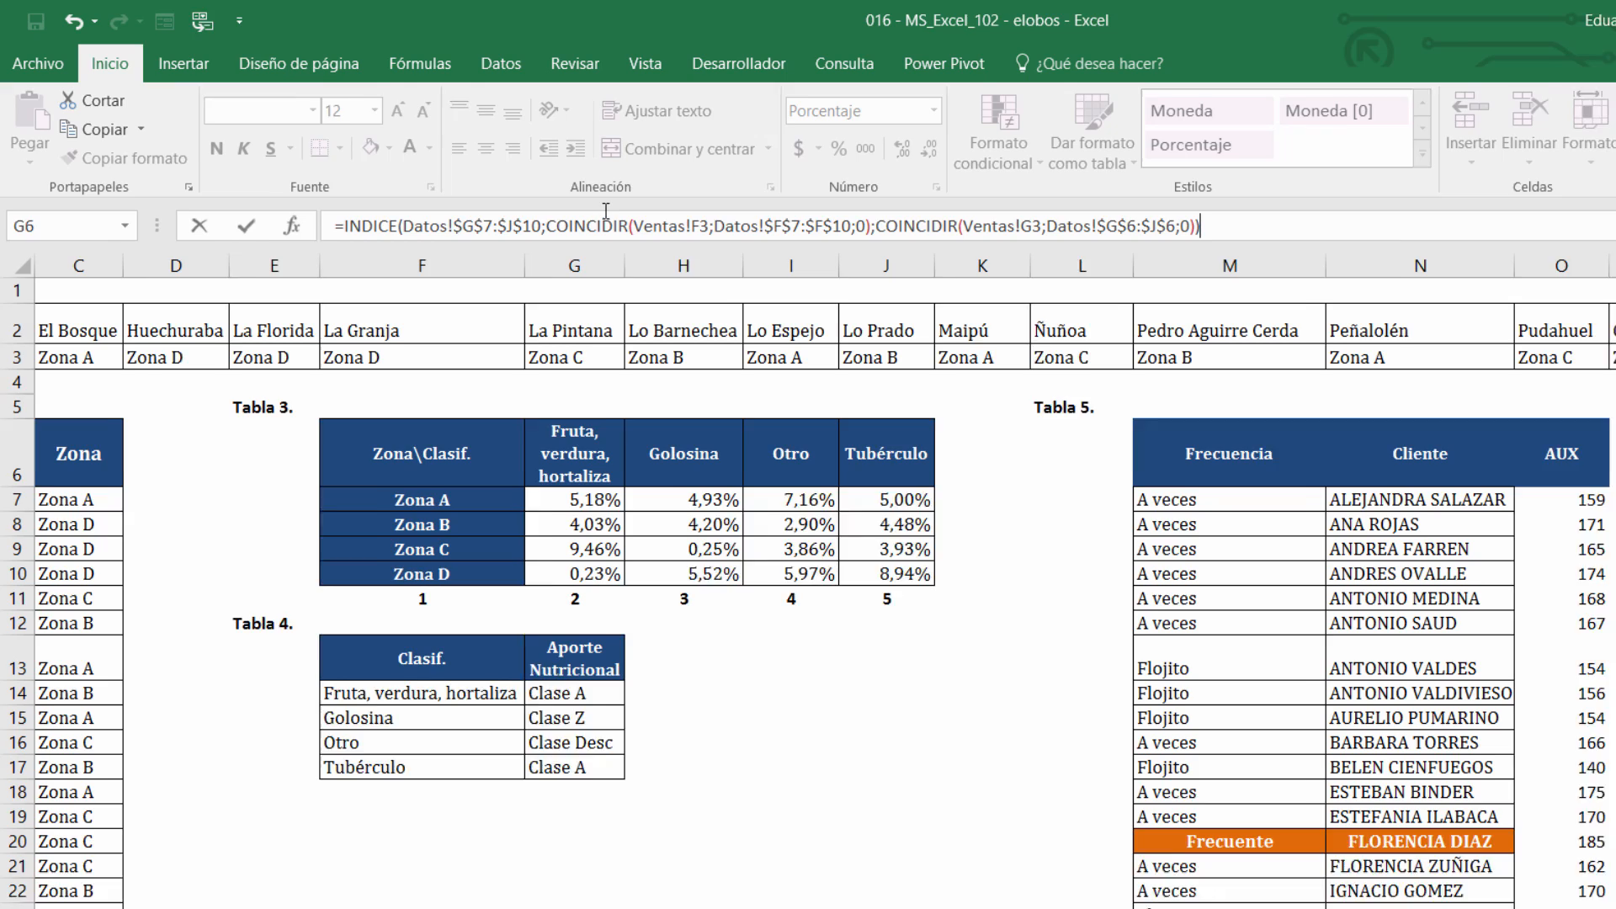
# Review the INDICE matrix, row and column arguments in turn and enter the finished formula in P3
pyautogui.click(367, 184)
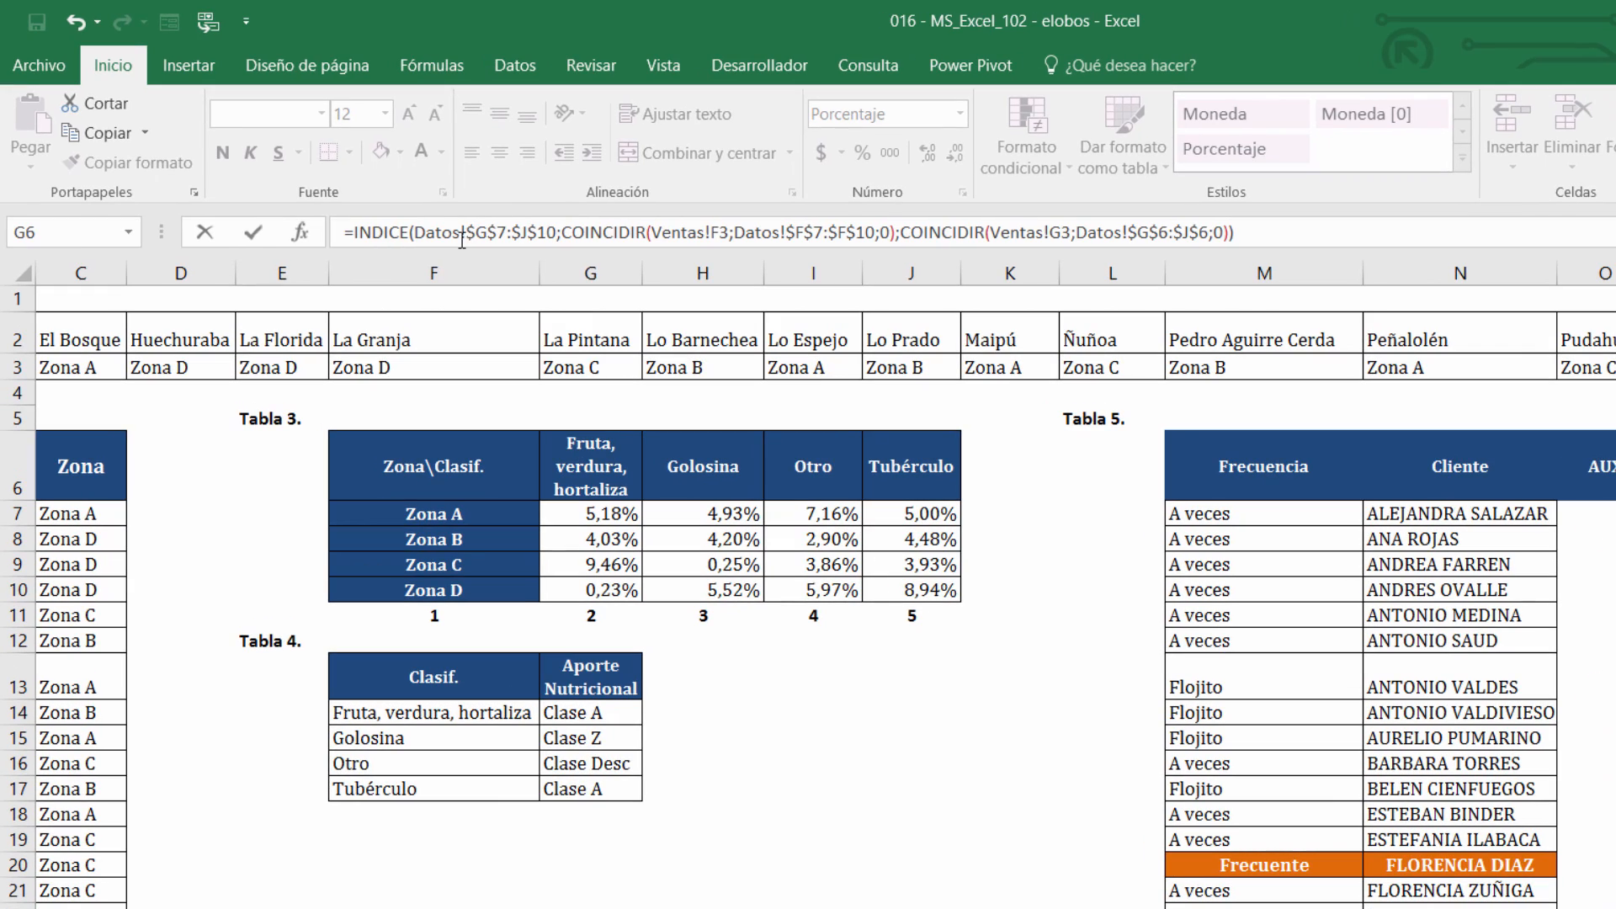
pyautogui.moveTo(416, 235); pyautogui.dragTo(560, 242)
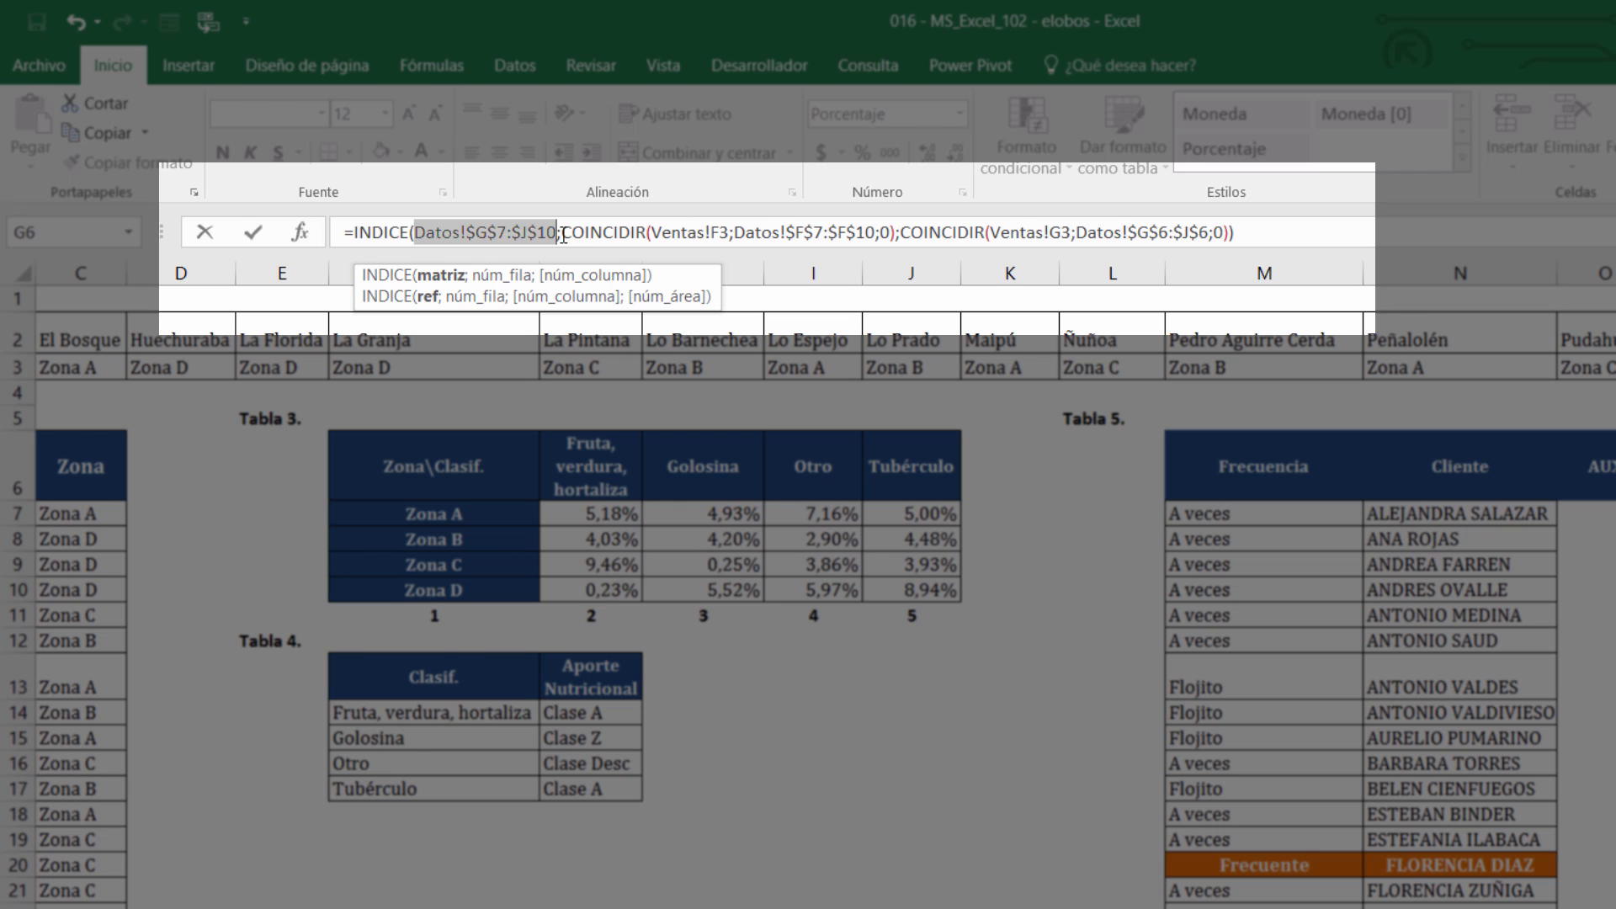
pyautogui.moveTo(561, 236); pyautogui.dragTo(902, 245)
pyautogui.moveTo(903, 249); pyautogui.dragTo(1230, 239)
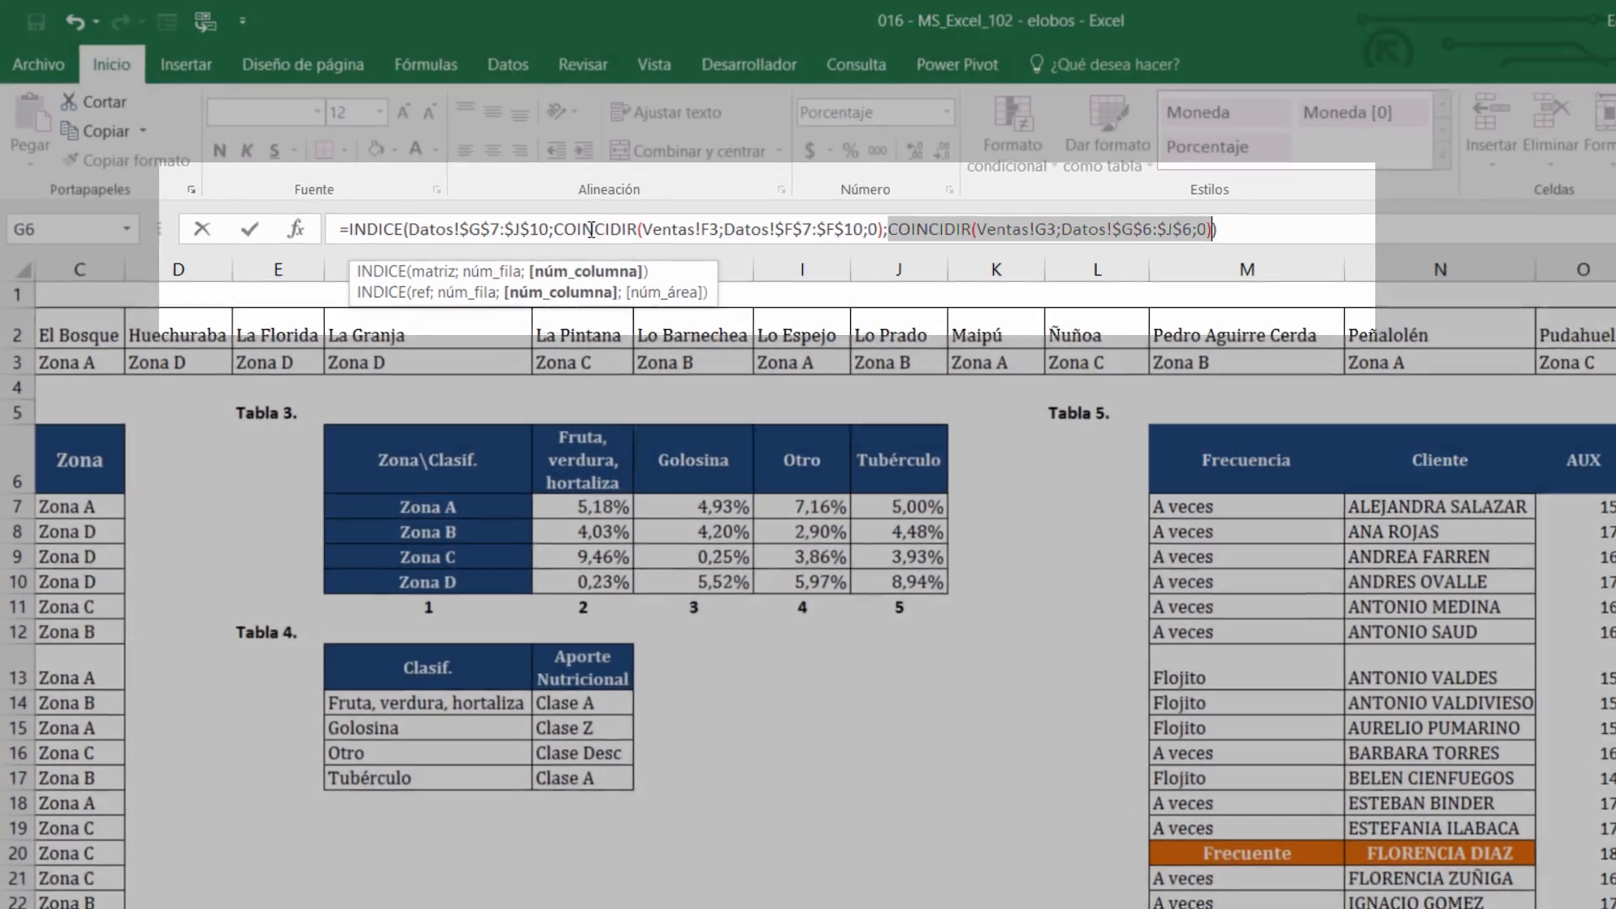
pyautogui.click(608, 236)
pyautogui.press('Return')
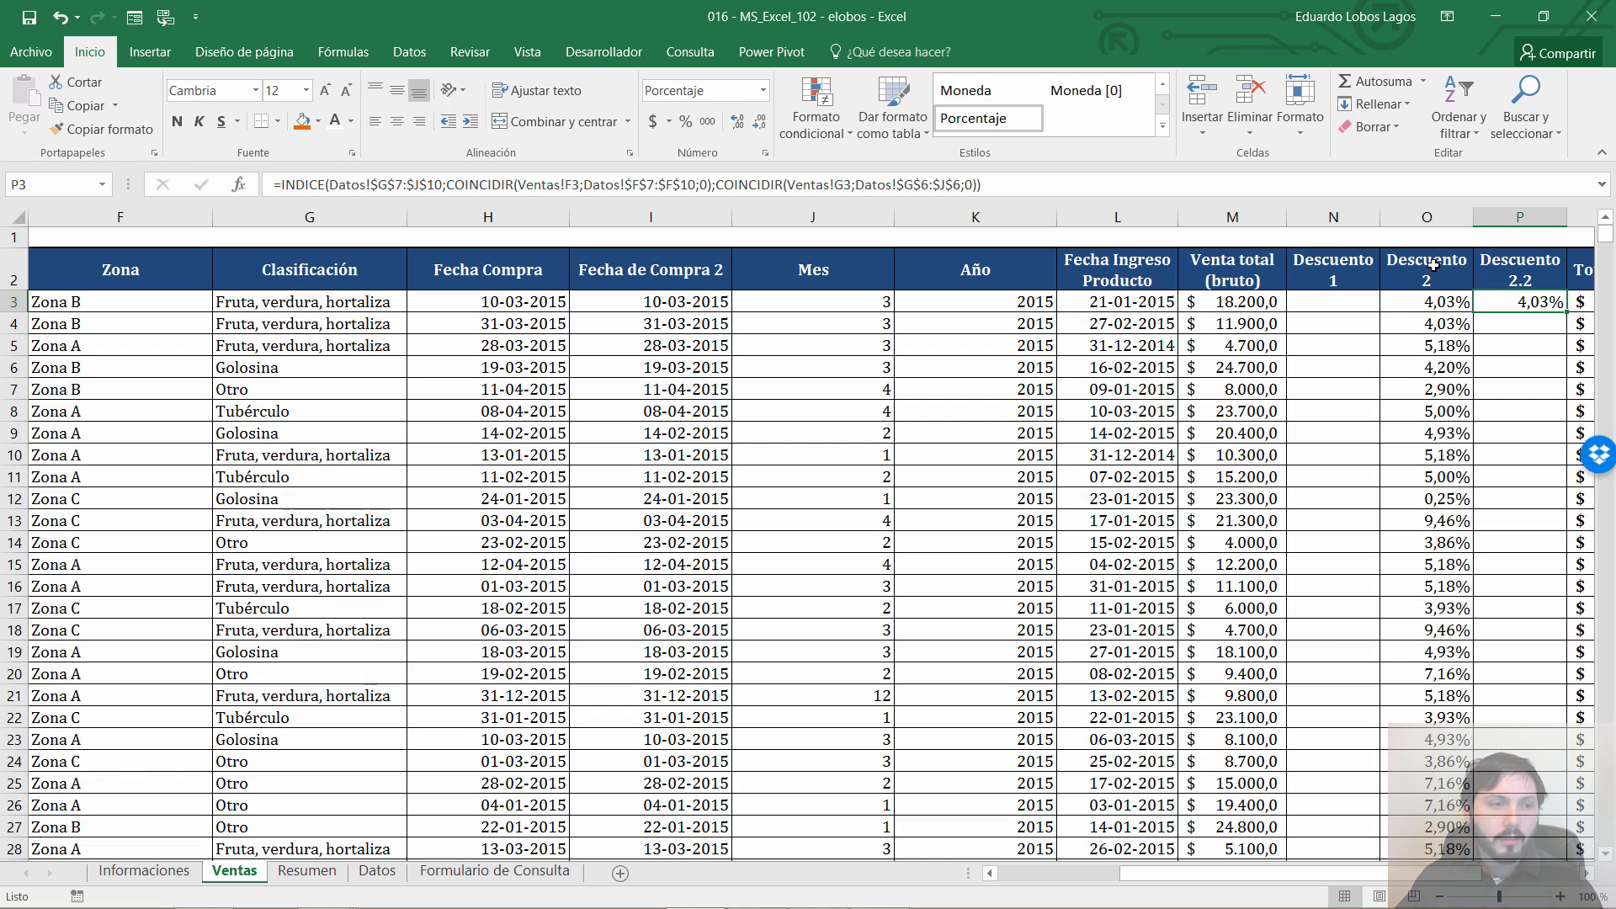
# Trace the zone of F3 among Tabla 3's zone names in Datos and examine the percentages in the Zona B row
pyautogui.click(177, 305)
pyautogui.hotkey('ctrl', 'pagedown')
pyautogui.hotkey('ctrl', 'pagedown')
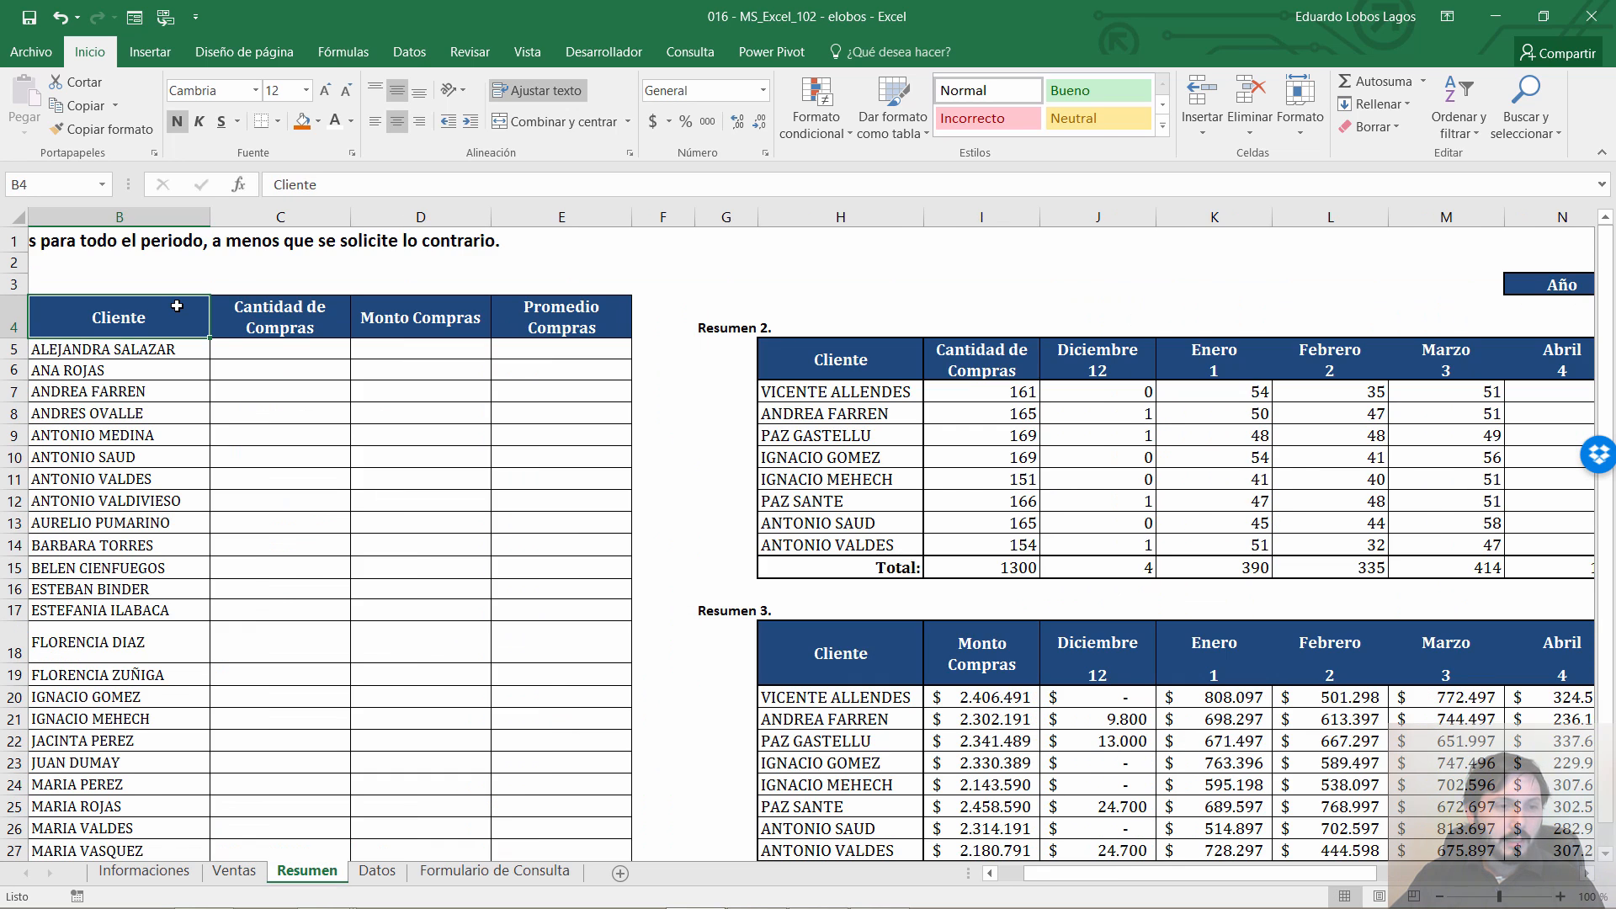
pyautogui.moveTo(323, 415); pyautogui.dragTo(355, 469)
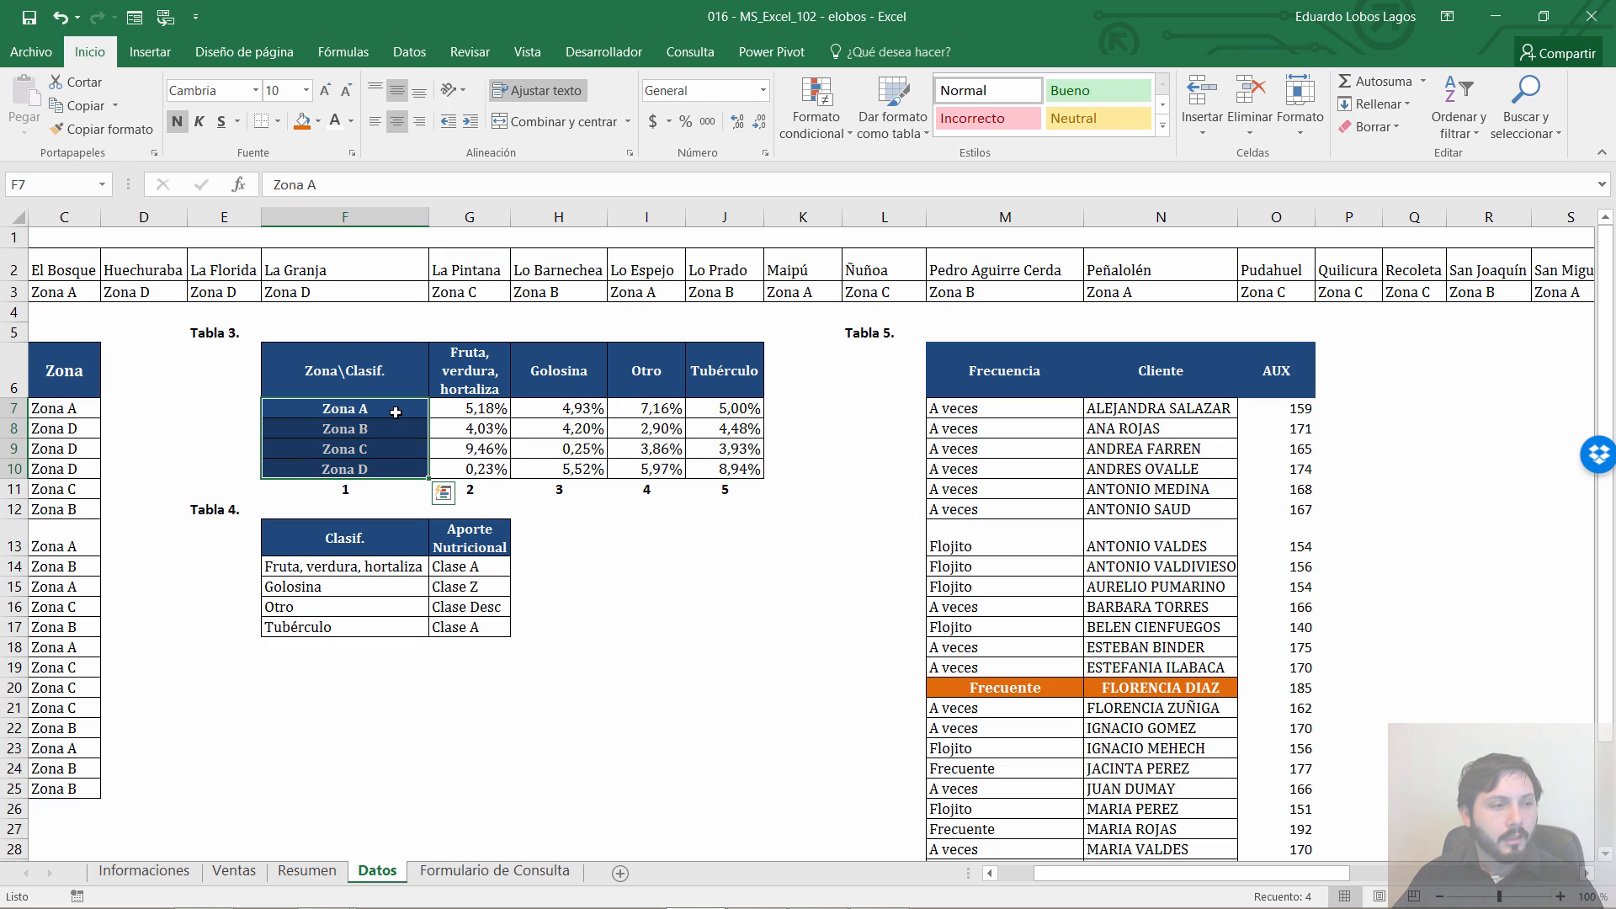
pyautogui.click(371, 428)
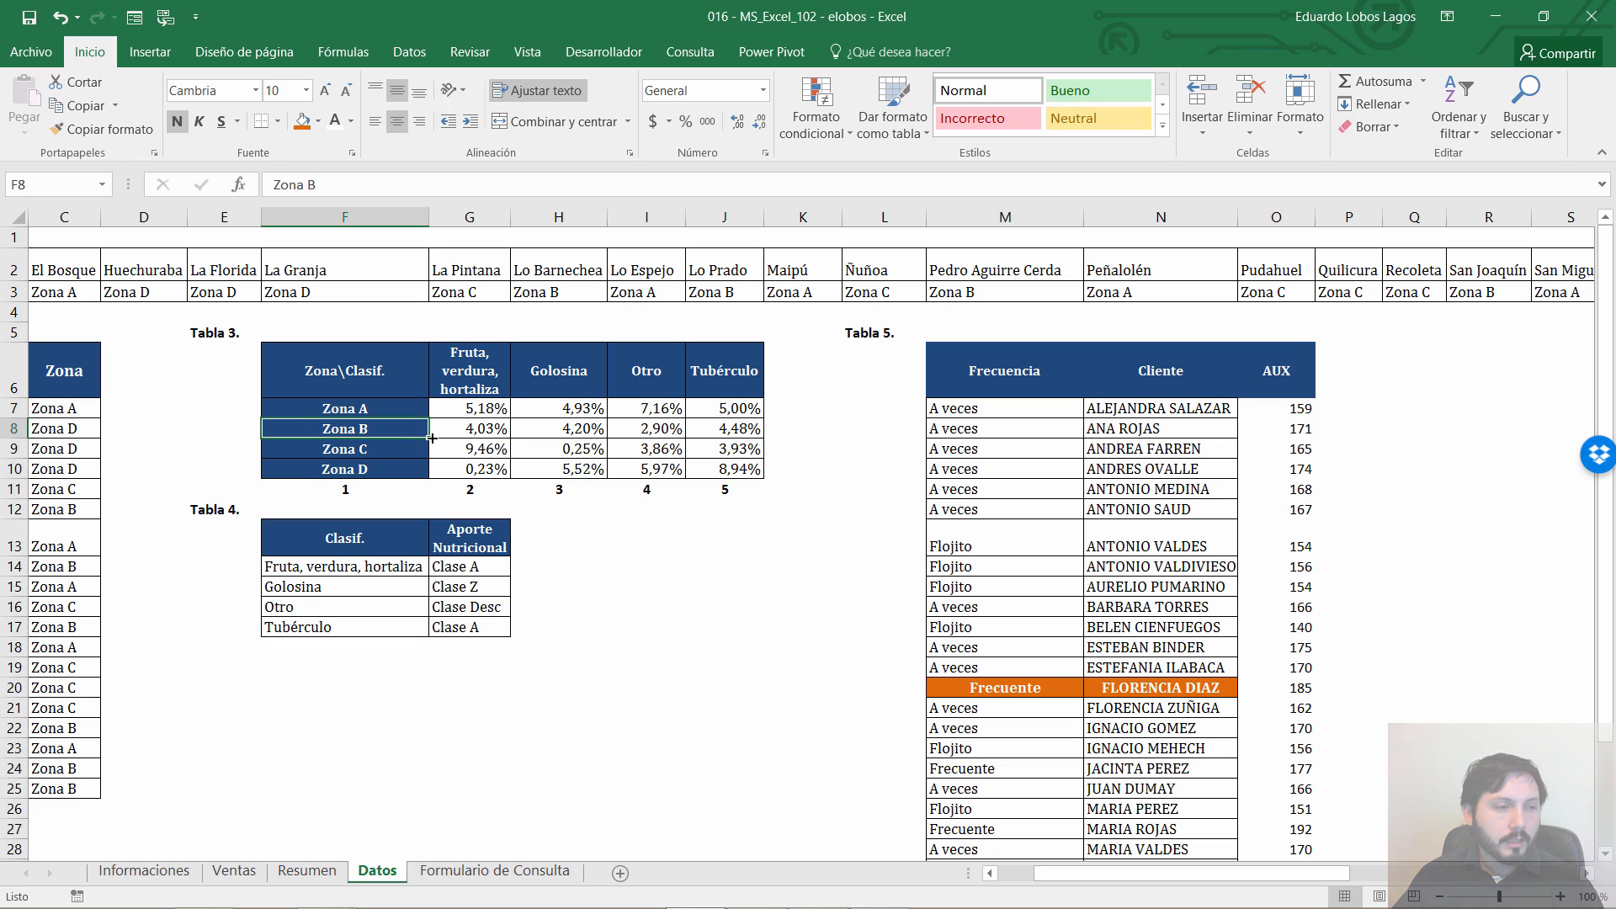
pyautogui.moveTo(464, 422); pyautogui.dragTo(733, 427)
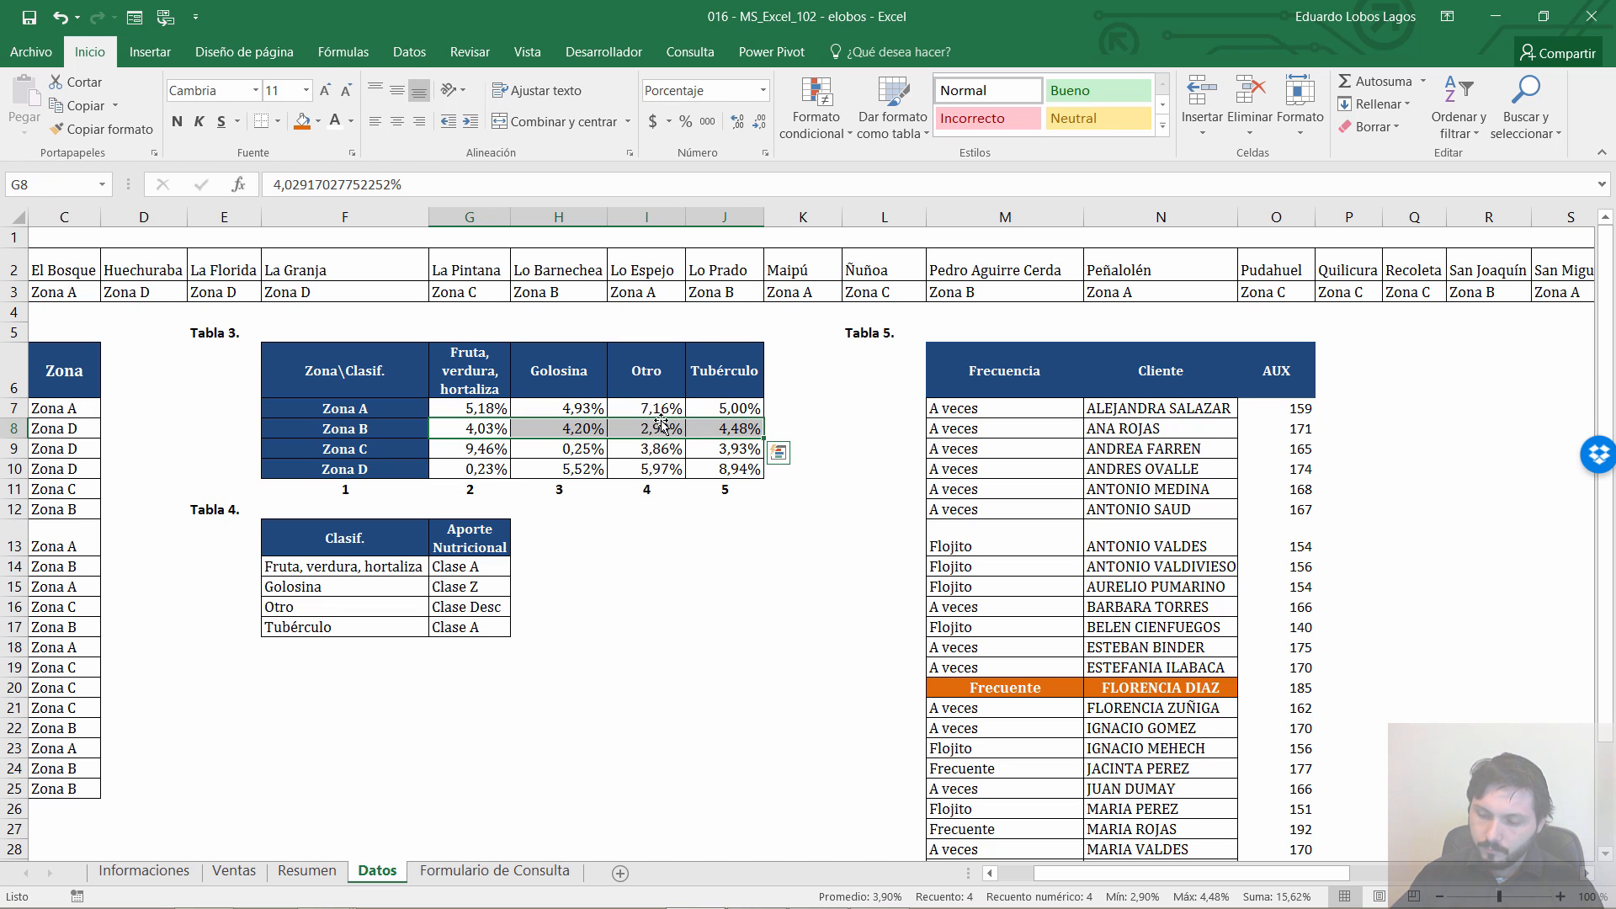
# Trace the classification of G3 among Tabla 3's headers and examine where the Fruta, verdura, hortaliza column crosses the Zona B row
pyautogui.hotkey('ctrl', 'pageup')
pyautogui.hotkey('ctrl', 'pageup')
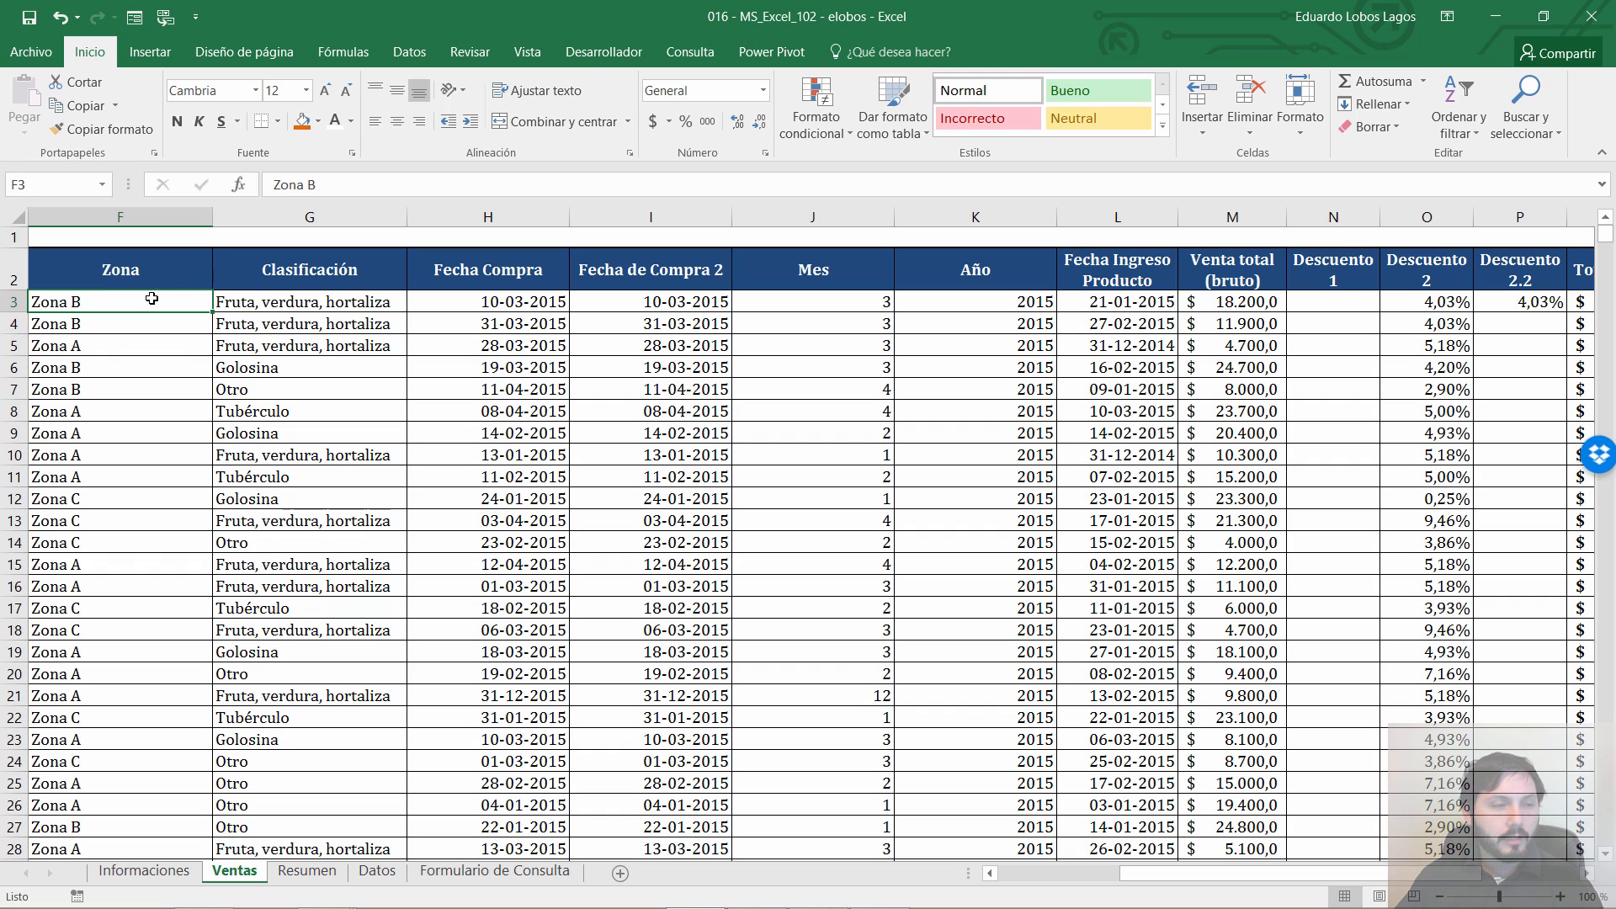
pyautogui.click(267, 296)
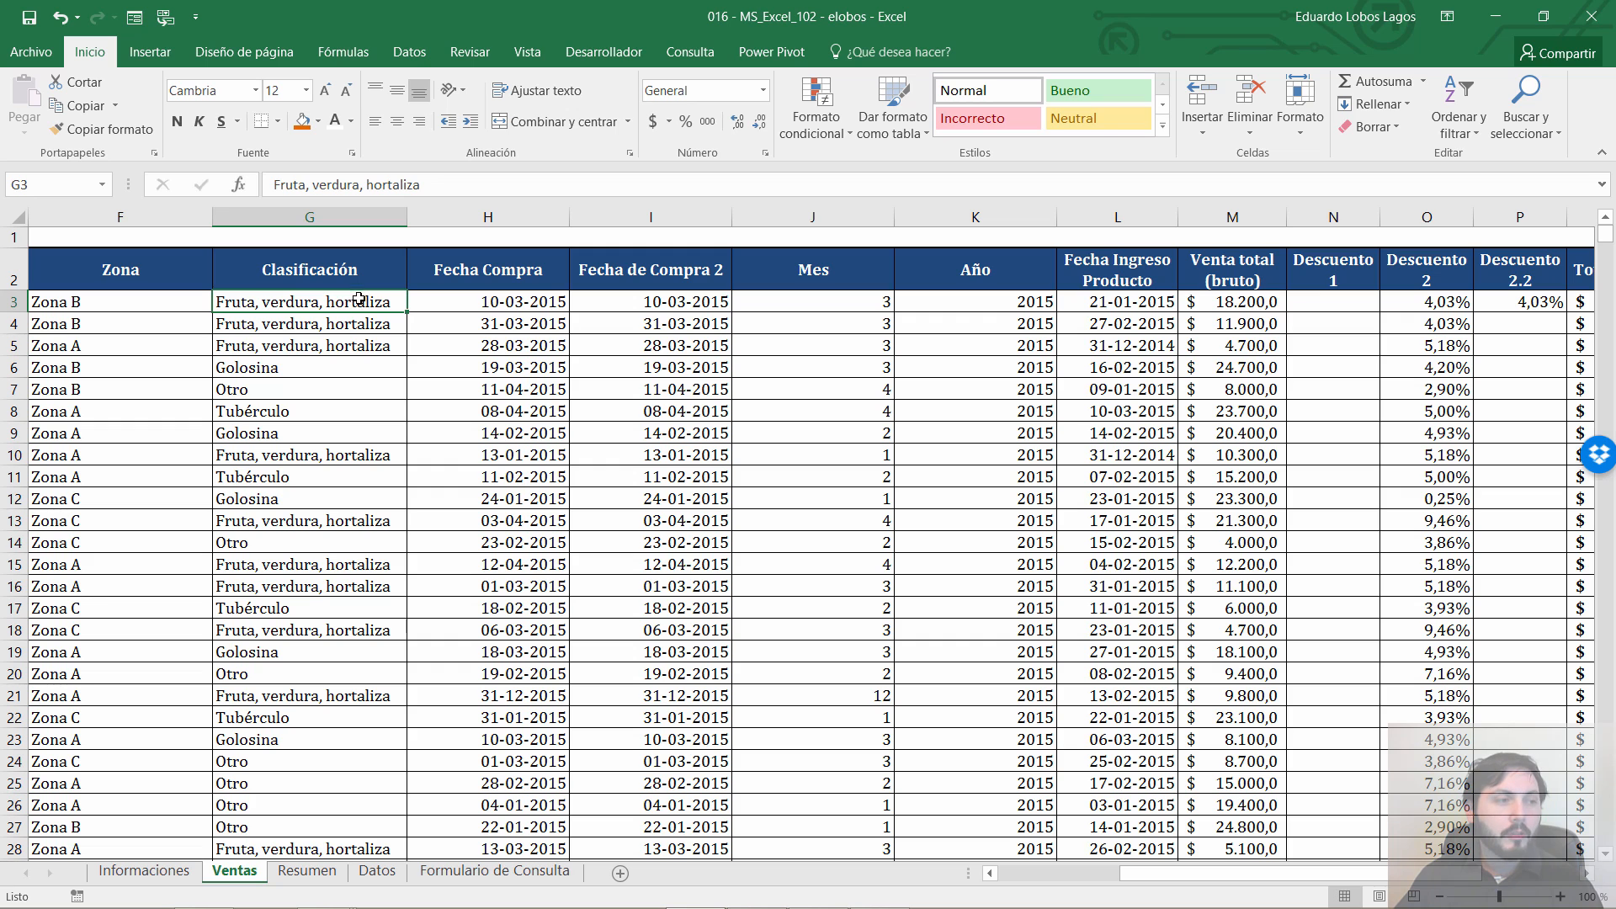
pyautogui.hotkey('ctrl', 'pagedown')
pyautogui.hotkey('ctrl', 'pagedown')
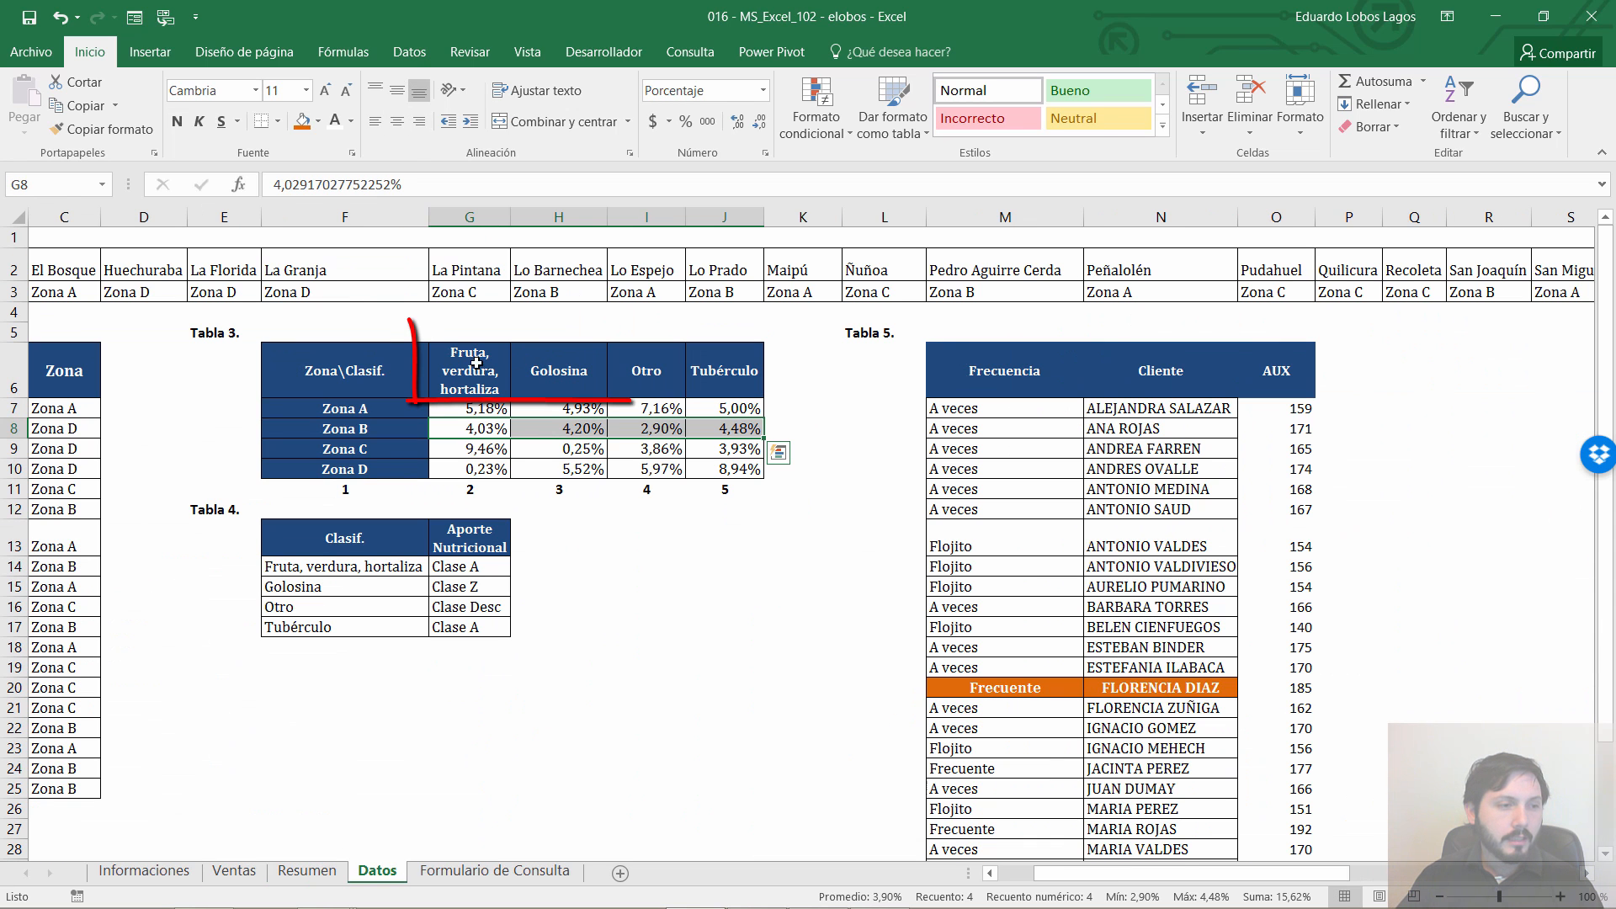
pyautogui.click(475, 362)
pyautogui.moveTo(531, 366); pyautogui.dragTo(708, 370)
pyautogui.click(485, 360)
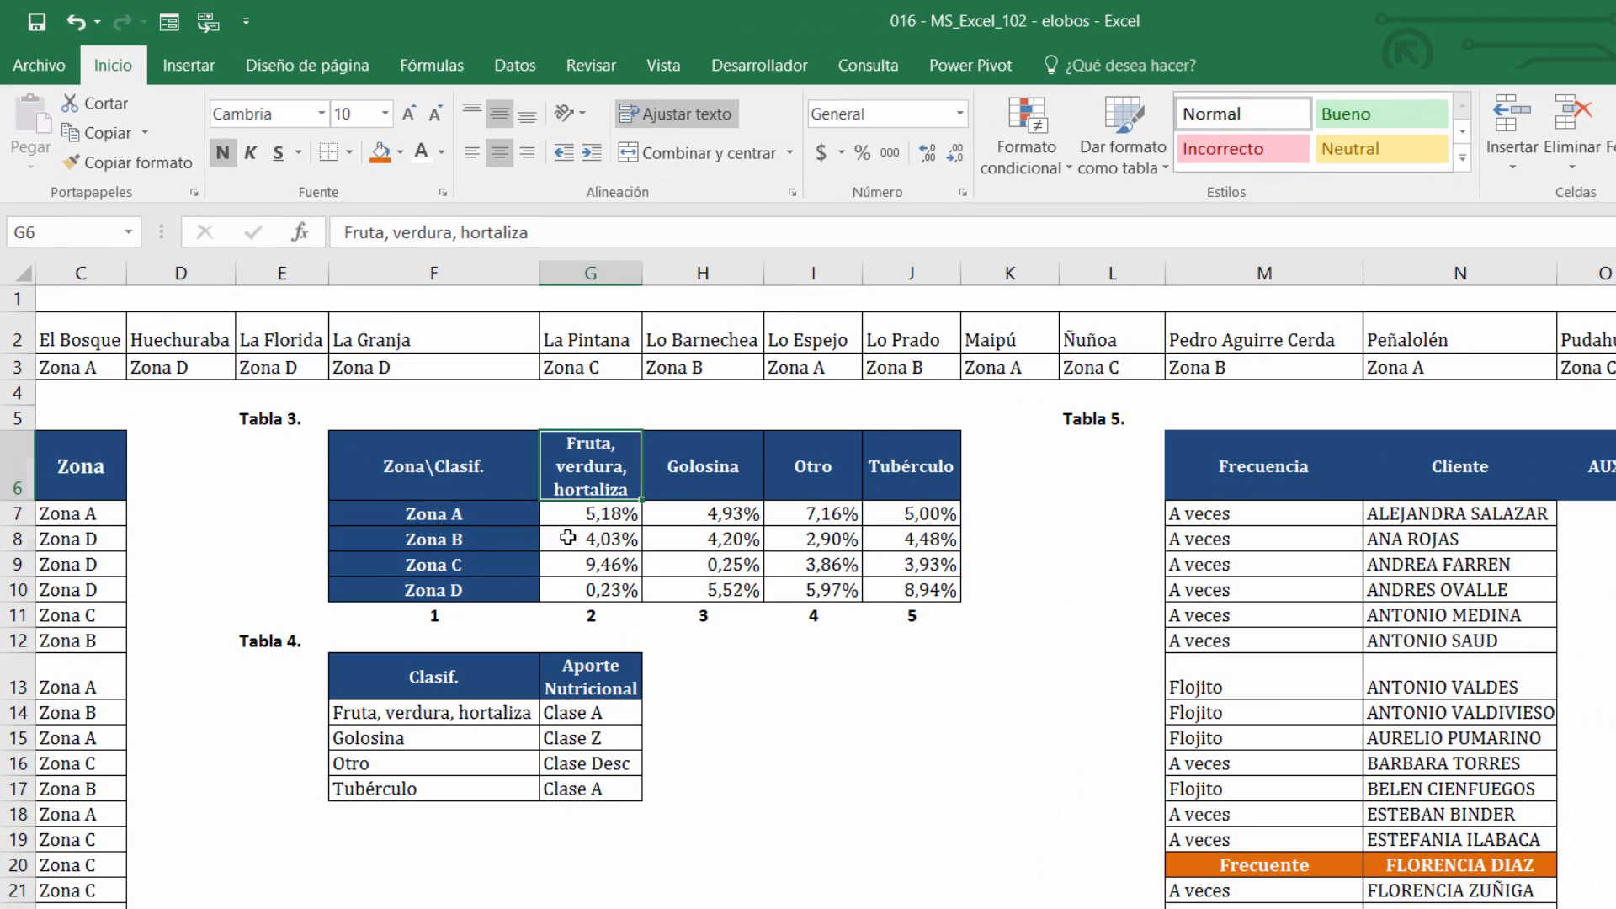
pyautogui.moveTo(568, 537); pyautogui.dragTo(887, 544)
pyautogui.moveTo(564, 515); pyautogui.dragTo(580, 586)
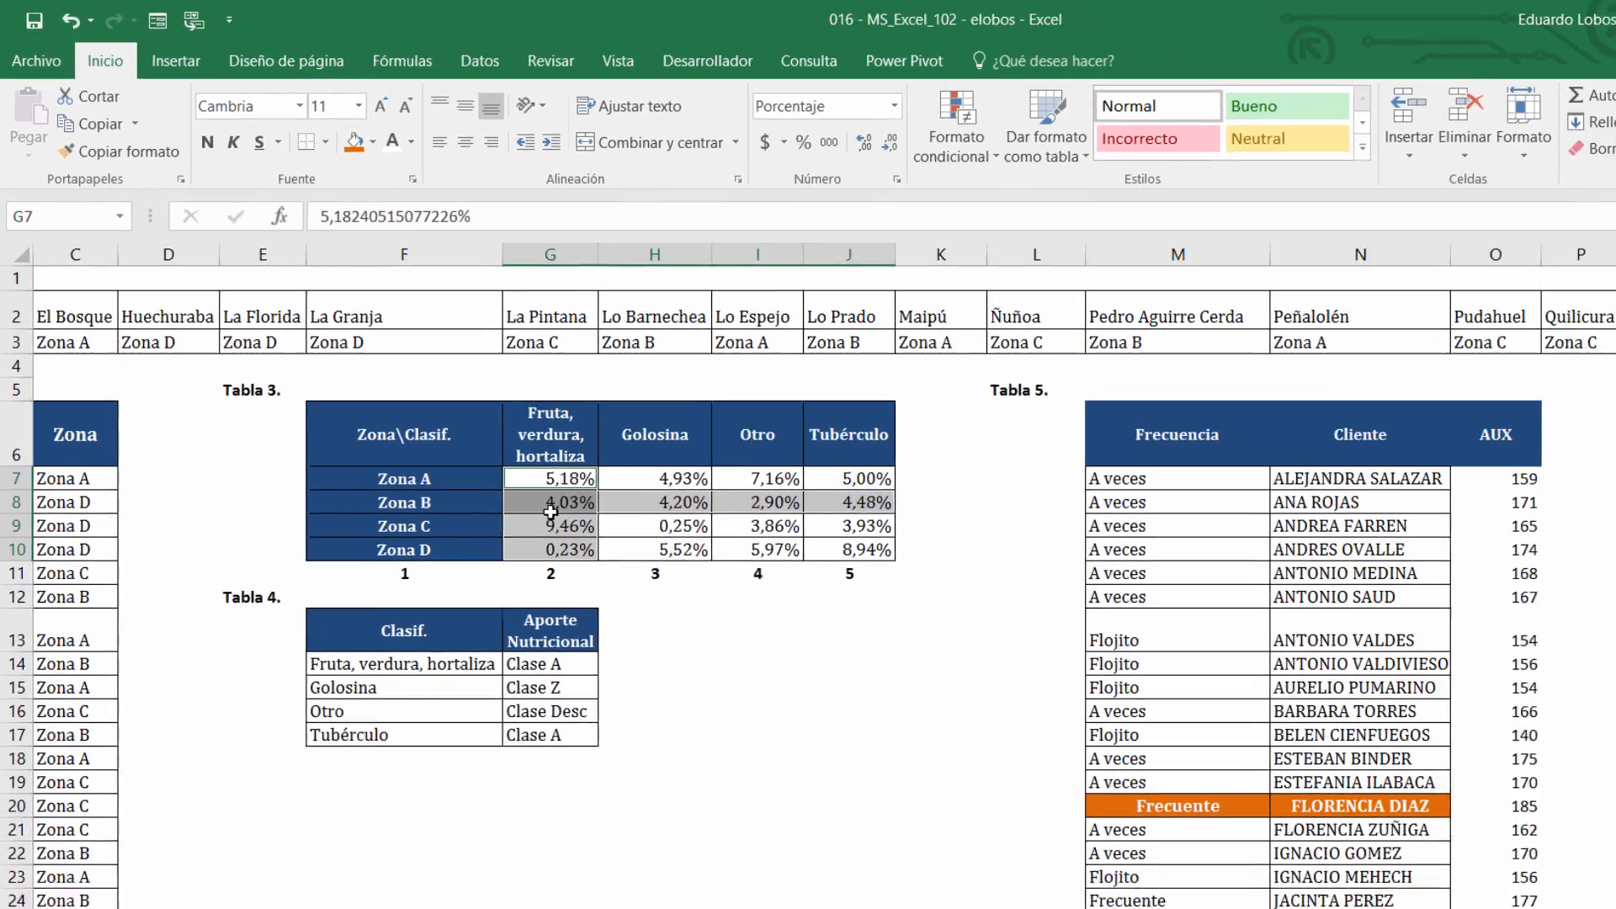
# Copy the Descuento 2.2 formula from P3 in Ventas to P12
pyautogui.hotkey('ctrl', 'pageup')
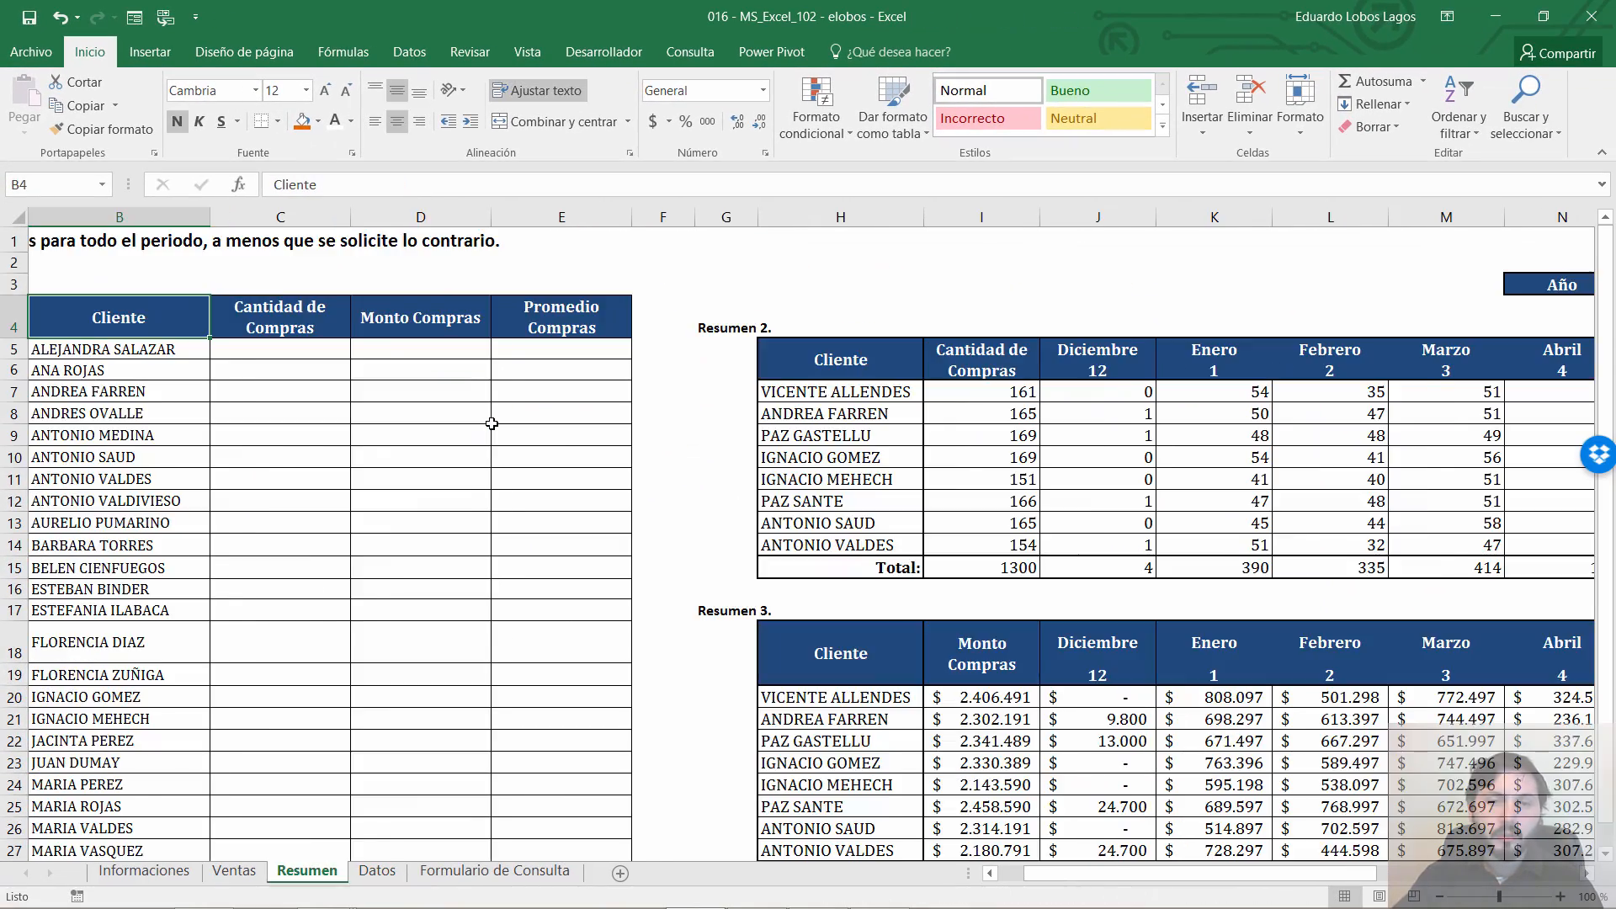
pyautogui.hotkey('ctrl', 'pageup')
pyautogui.press('Right')
pyautogui.press('Right')
pyautogui.press('Right')
pyautogui.press('Right')
pyautogui.press('Right')
pyautogui.press('Right')
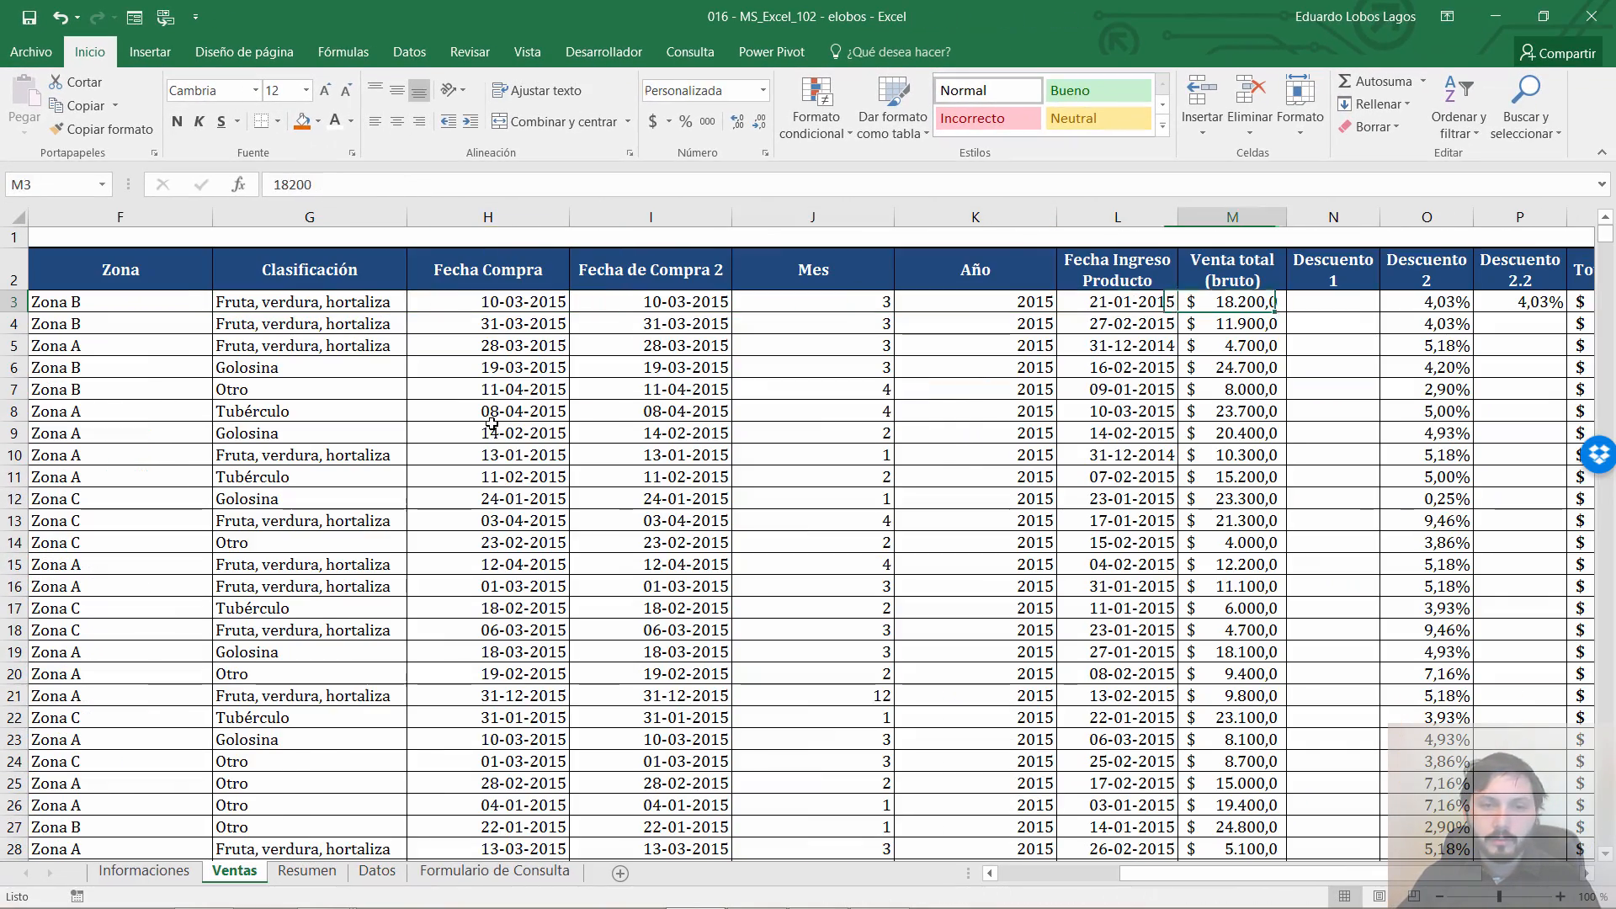
pyautogui.press('Right')
pyautogui.press('Right')
pyautogui.press('Right')
pyautogui.hotkey('ctrl', 'c')
pyautogui.press('Down')
pyautogui.press('Down')
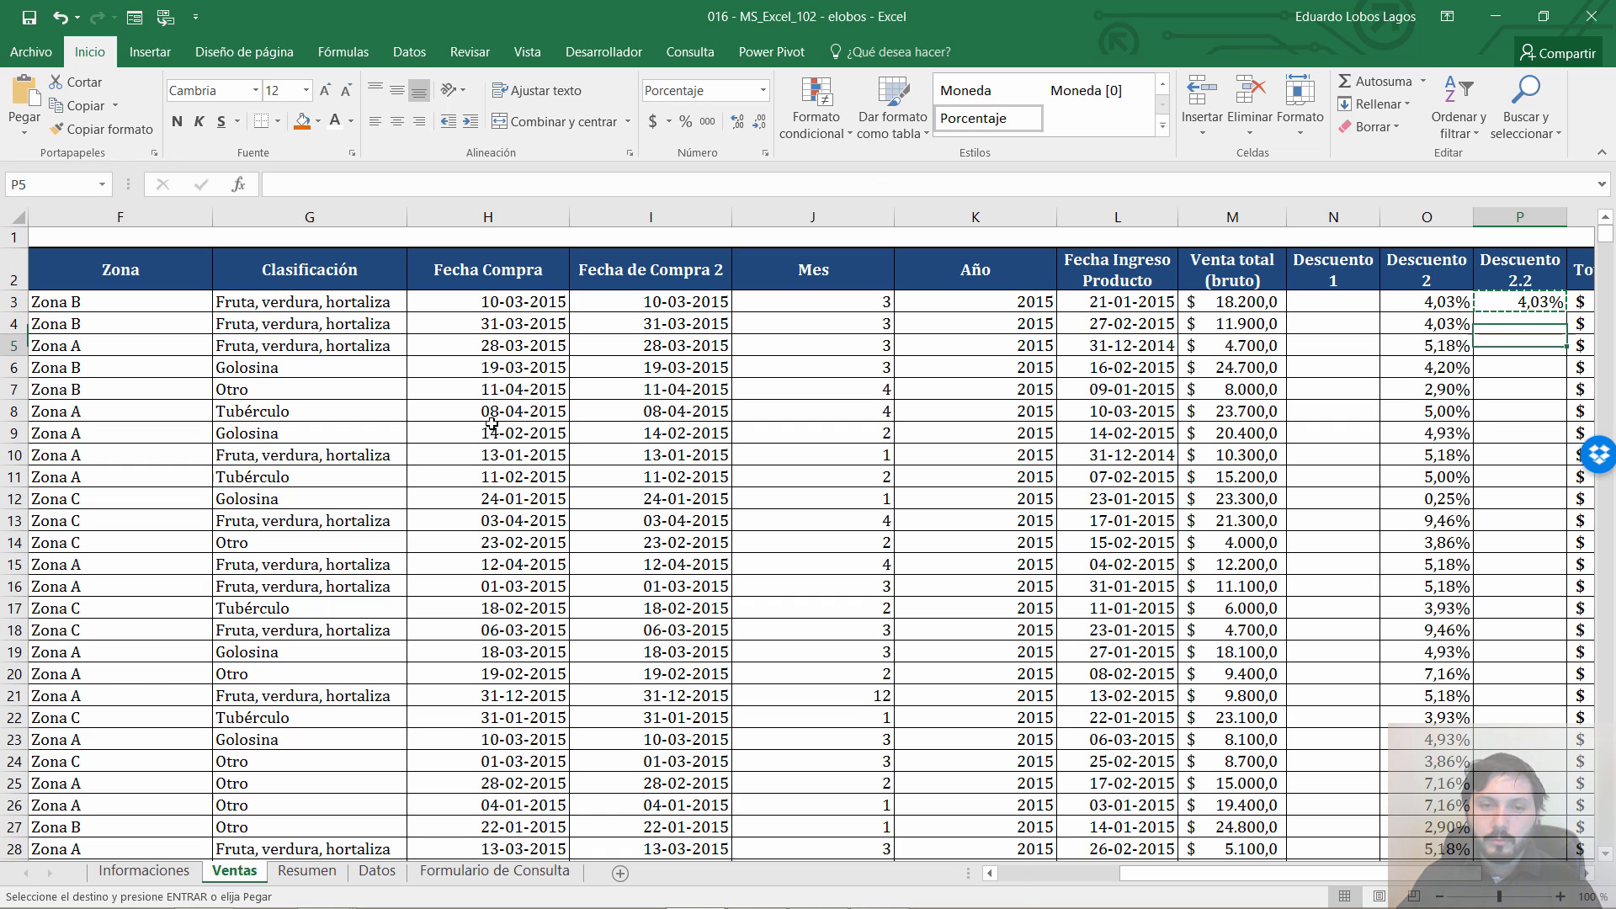
pyautogui.press('Down')
pyautogui.press('Down')
pyautogui.press('Down')
pyautogui.press('Down')
pyautogui.press('Down')
pyautogui.press('Down')
pyautogui.press('Down')
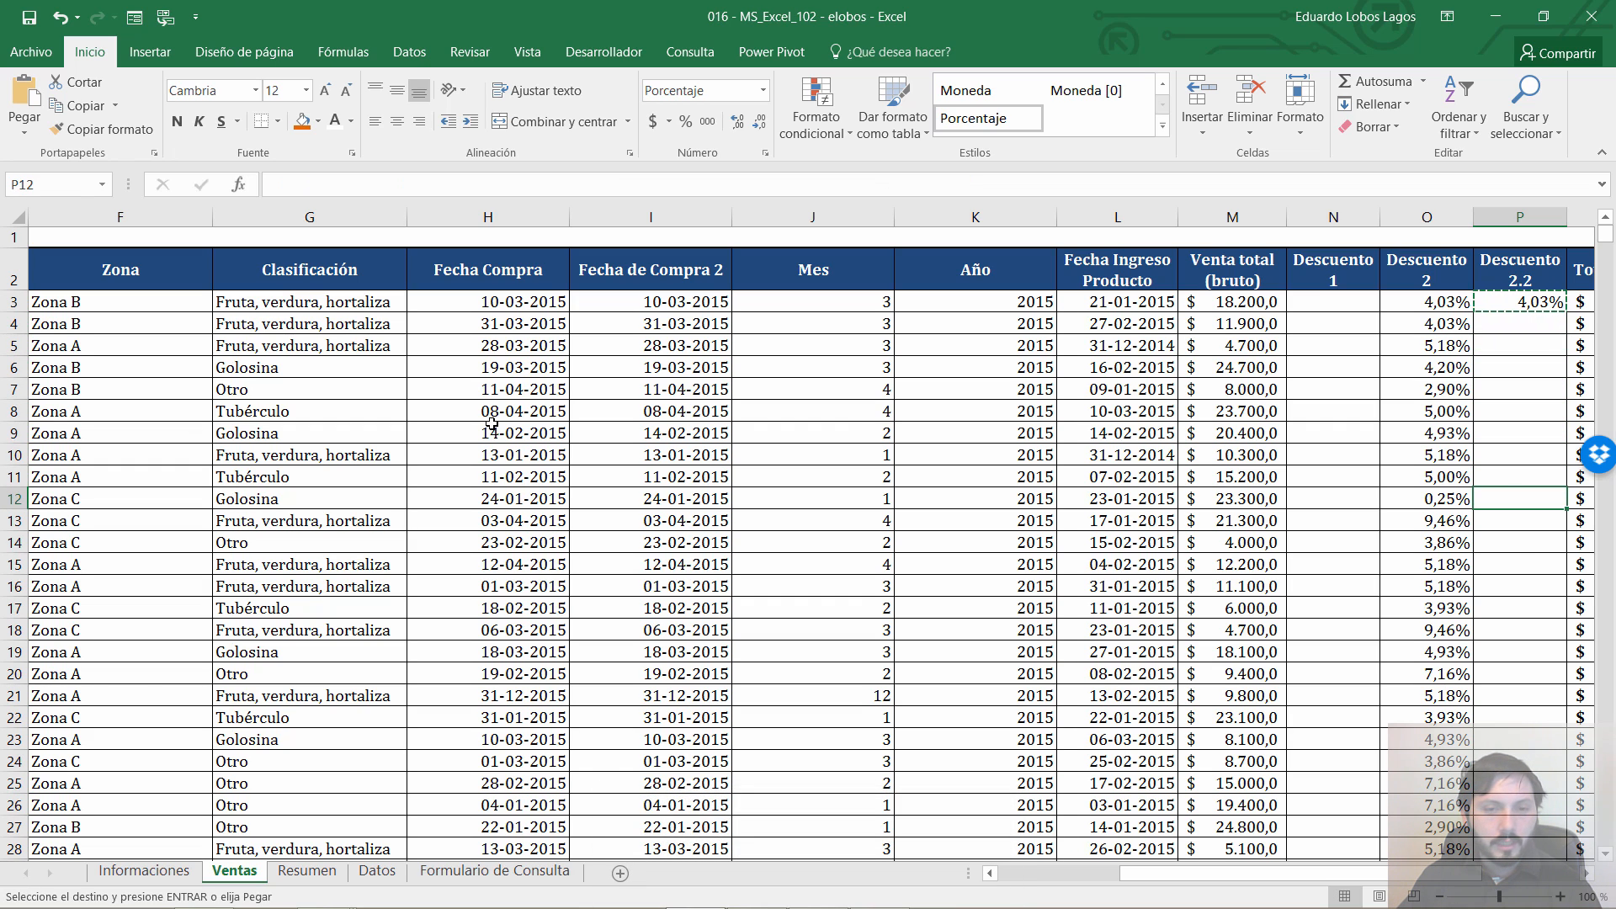
pyautogui.hotkey('ctrl', 'v')
pyautogui.press('Escape')
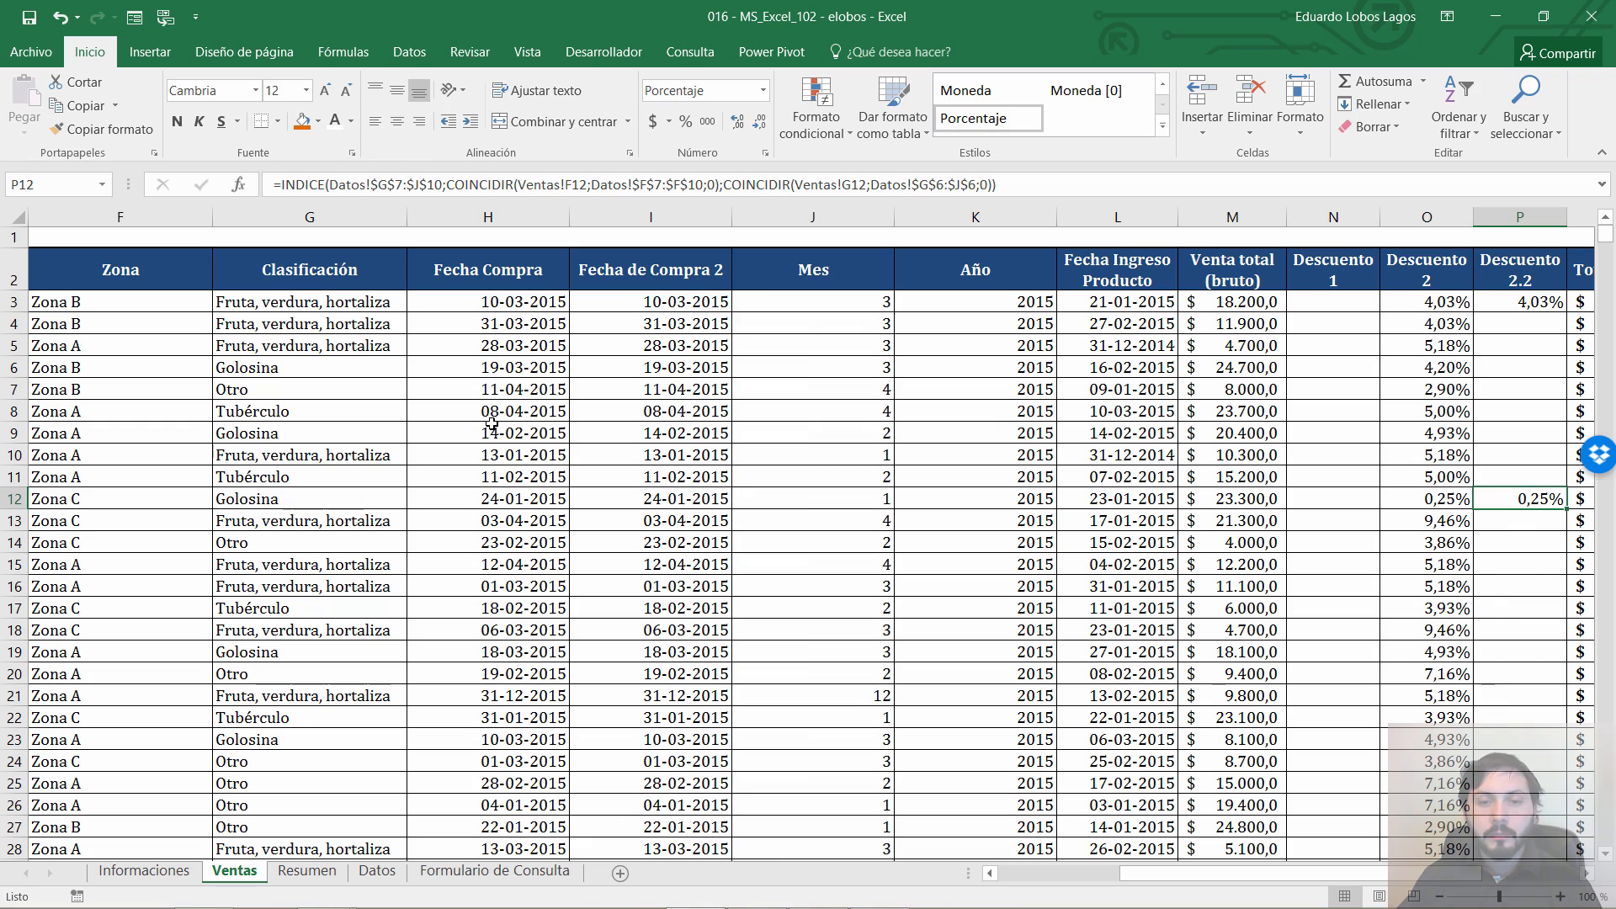
# Examine the references in P12's formula and trace the crossing of Zona C and Golosina in Tabla 3
pyautogui.press('F2')
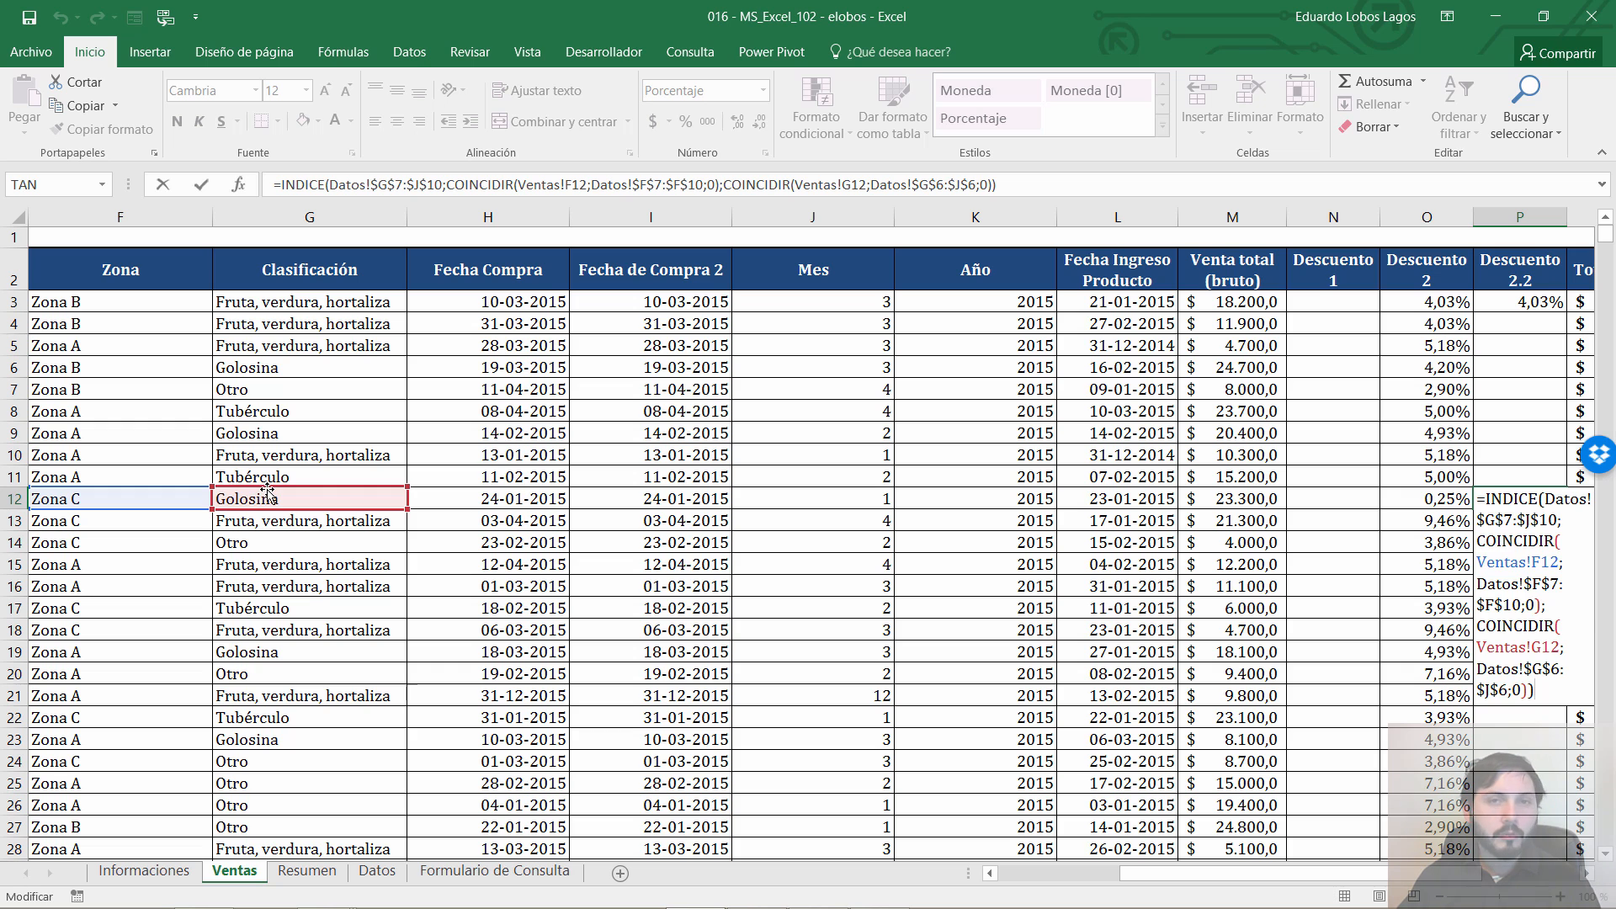
pyautogui.hotkey('ctrl', 'Return')
pyautogui.hotkey('ctrl', 'pagedown')
pyautogui.hotkey('ctrl', 'pagedown')
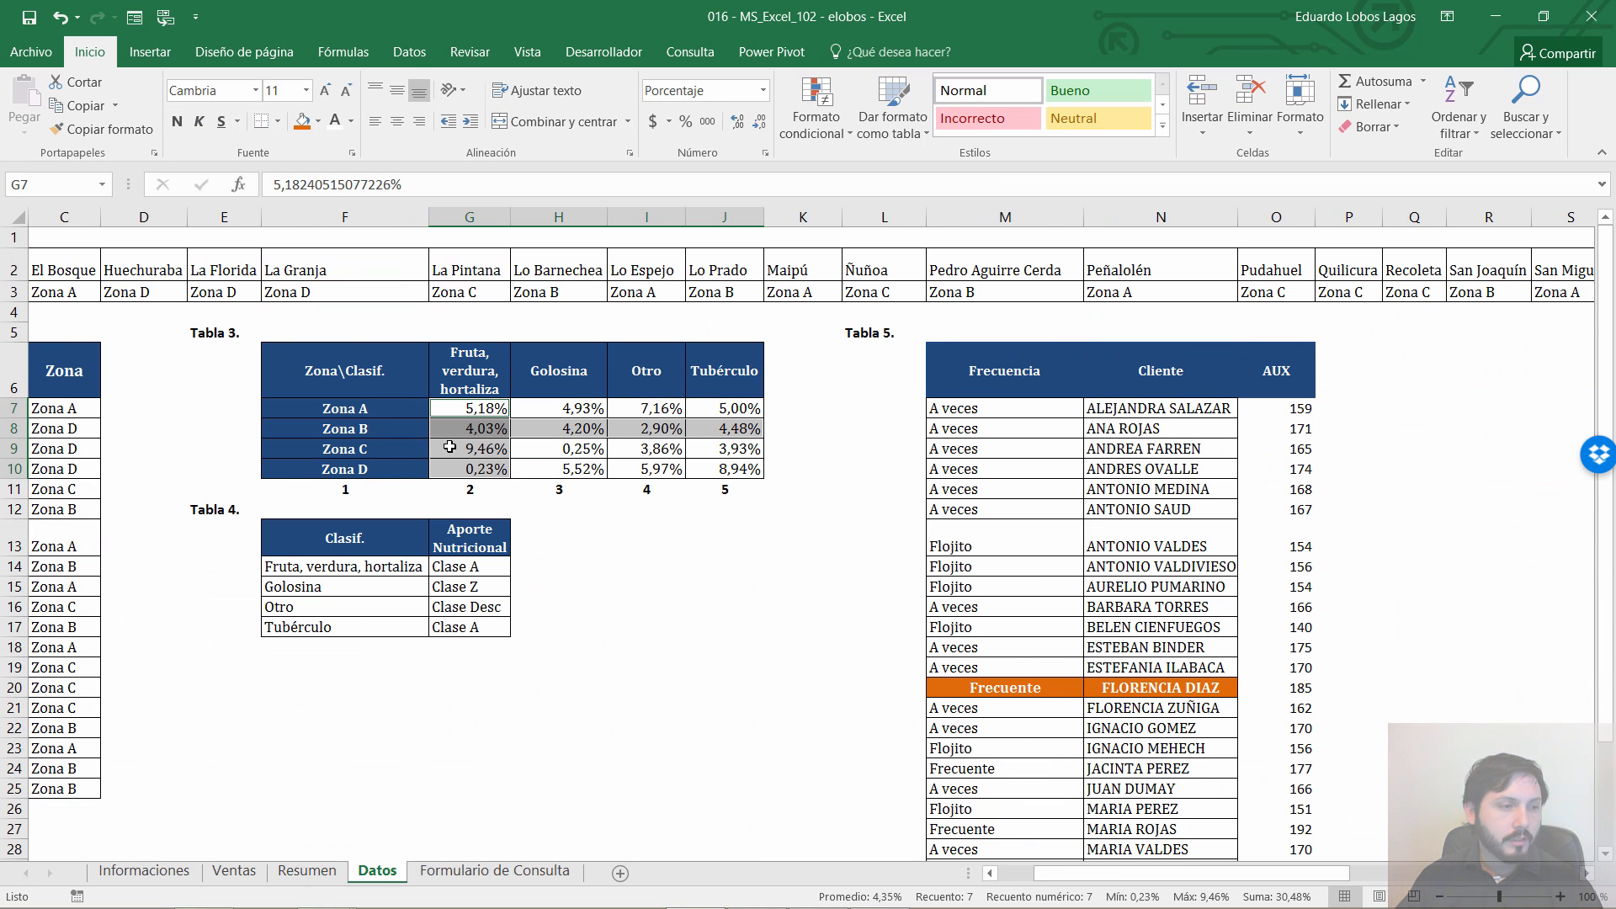
pyautogui.click(350, 447)
pyautogui.moveTo(371, 409); pyautogui.dragTo(720, 449)
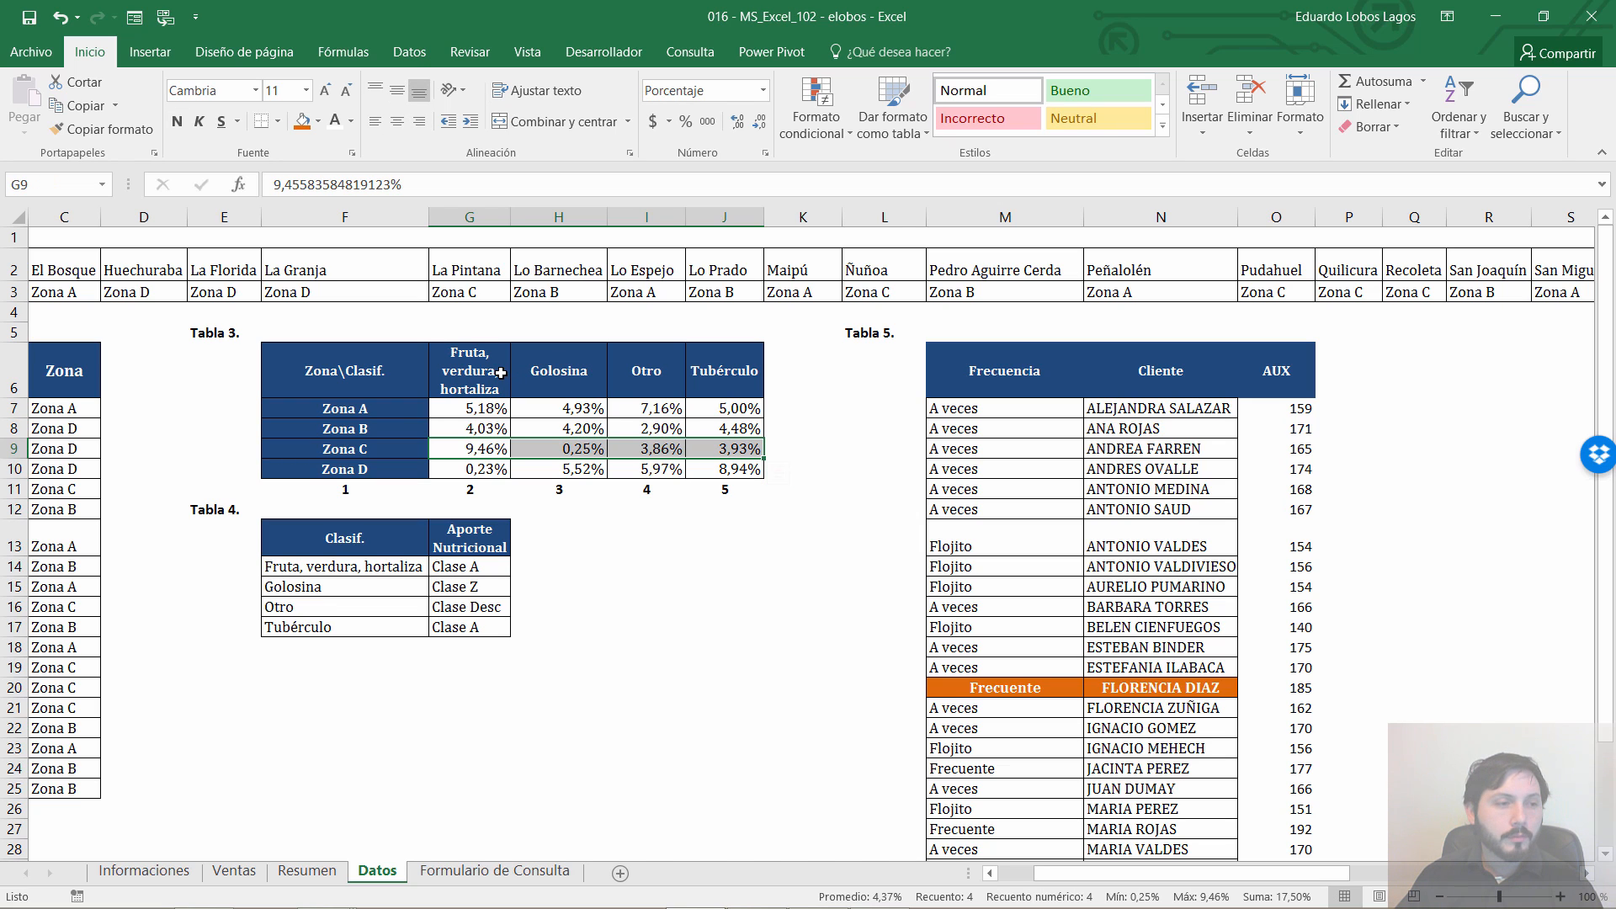
pyautogui.keyDown('ctrl'); pyautogui.click(543, 411); pyautogui.keyUp('ctrl')
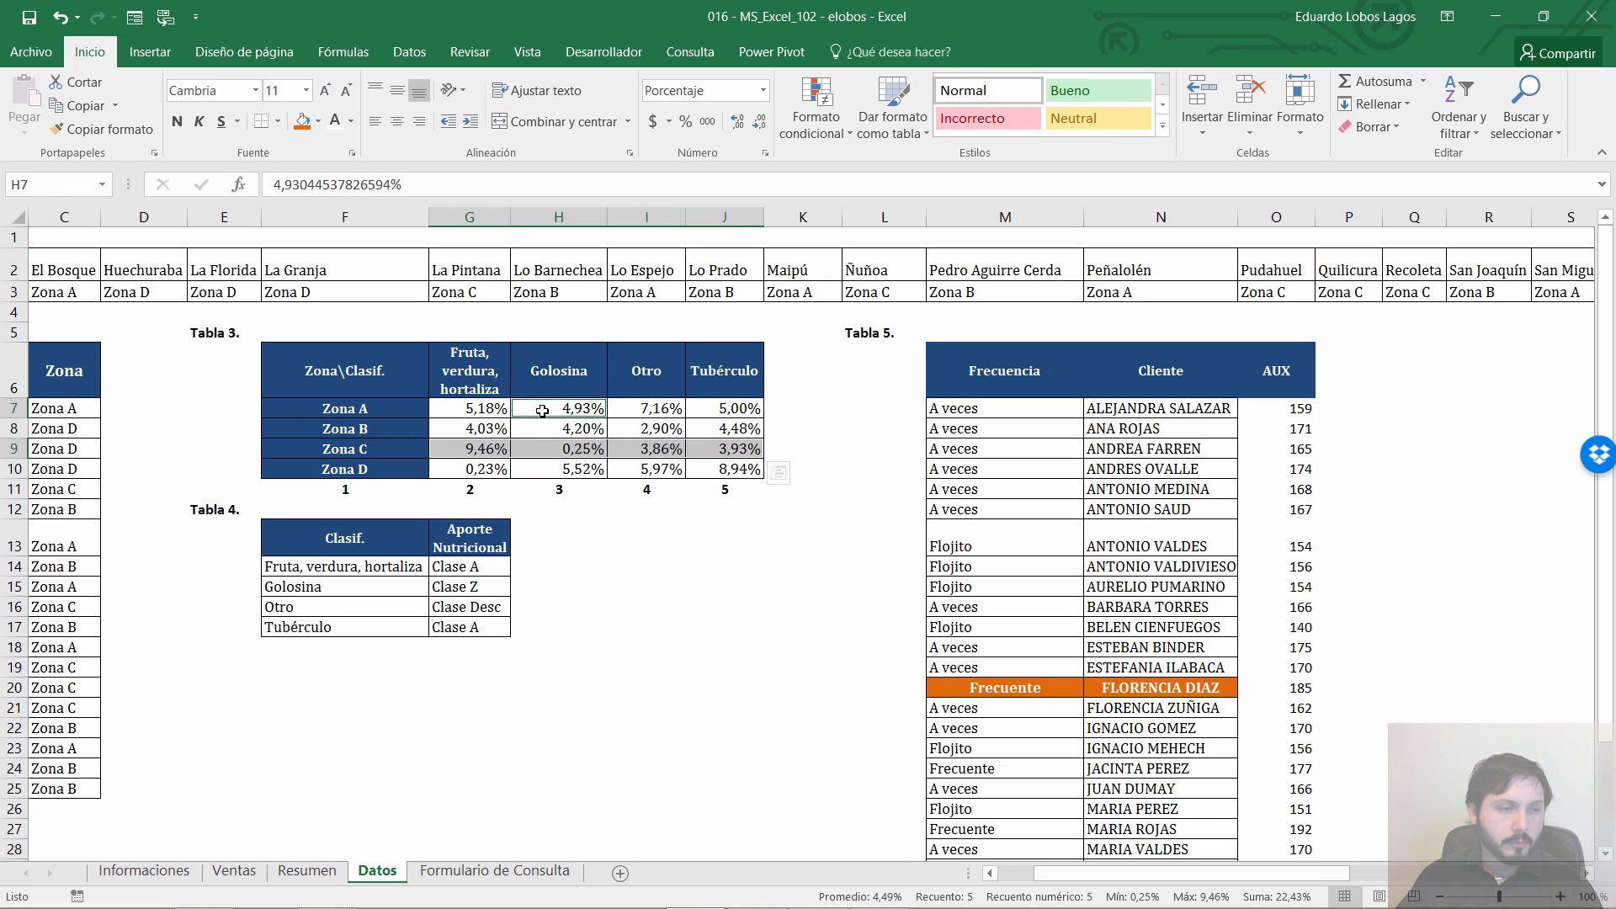
pyautogui.moveTo(543, 410); pyautogui.dragTo(563, 469)
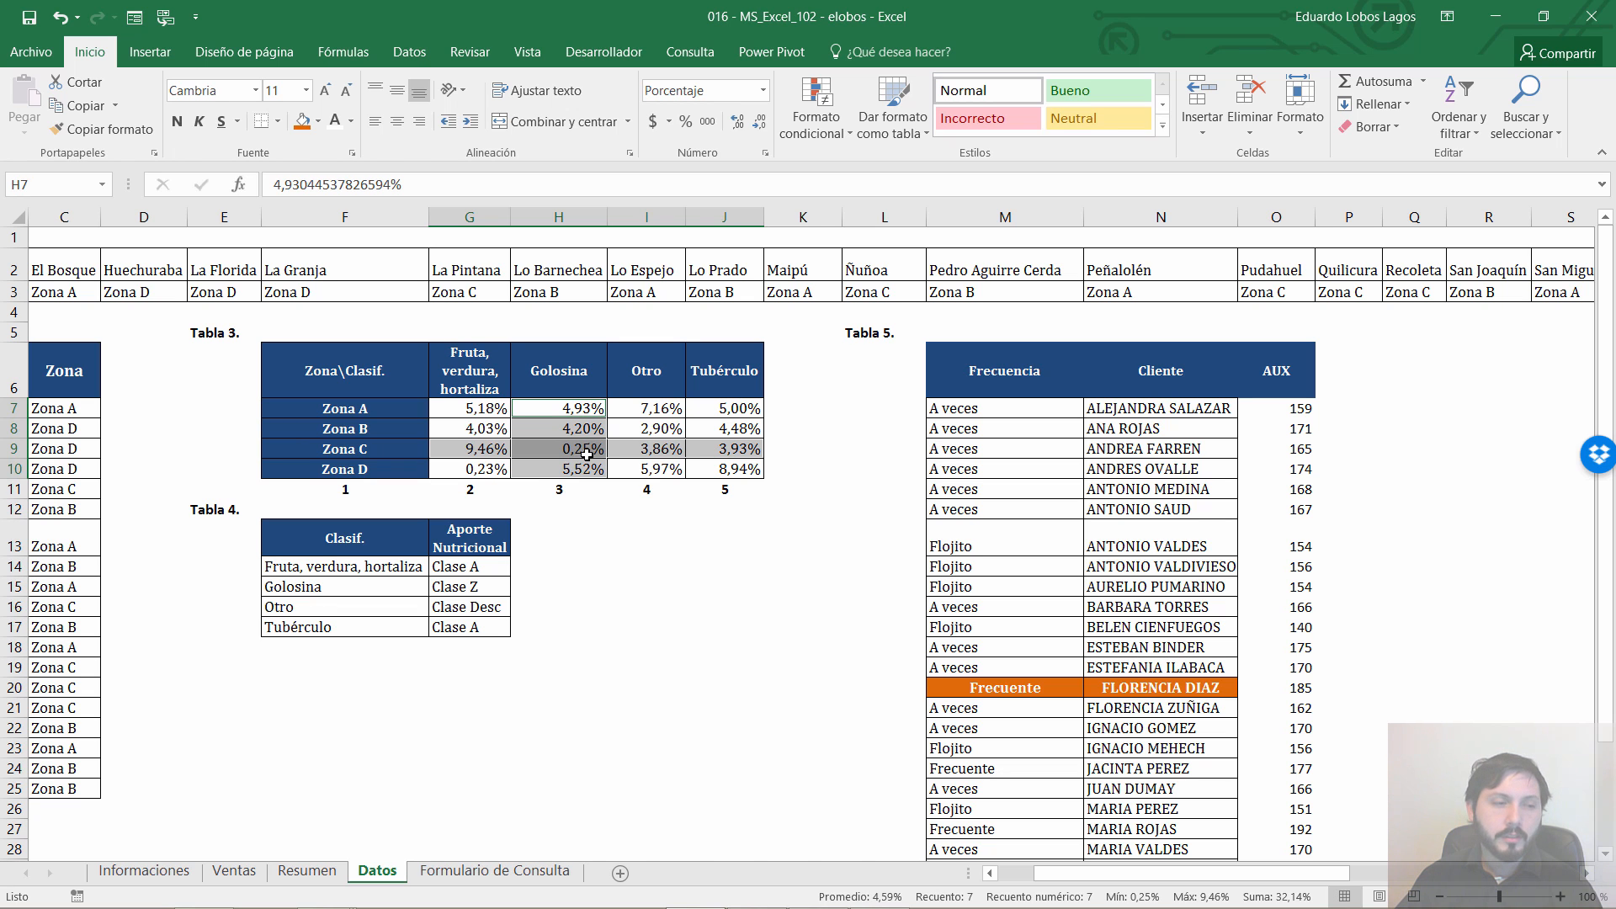
# Copy P12's formula in Ventas up through the empty Descuento 2.2 cells to P3
pyautogui.hotkey('ctrl', 'pageup')
pyautogui.hotkey('ctrl', 'pageup')
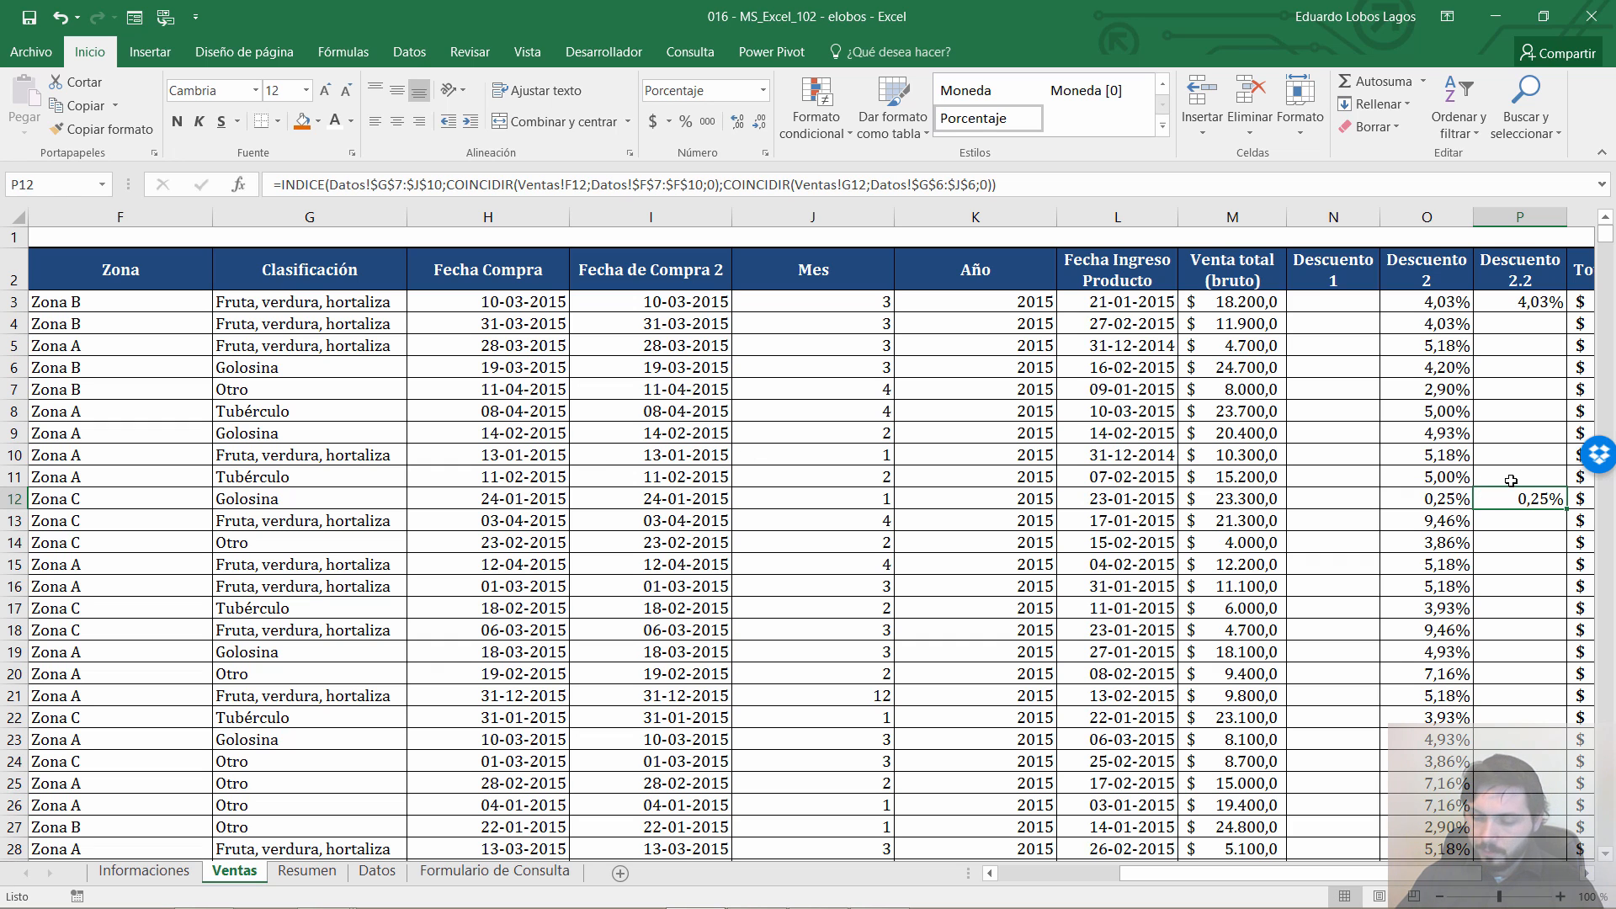
pyautogui.hotkey('ctrl', 'c')
pyautogui.hotkey('ctrl', 'shift', 'Up')
pyautogui.hotkey('ctrl', 'v')
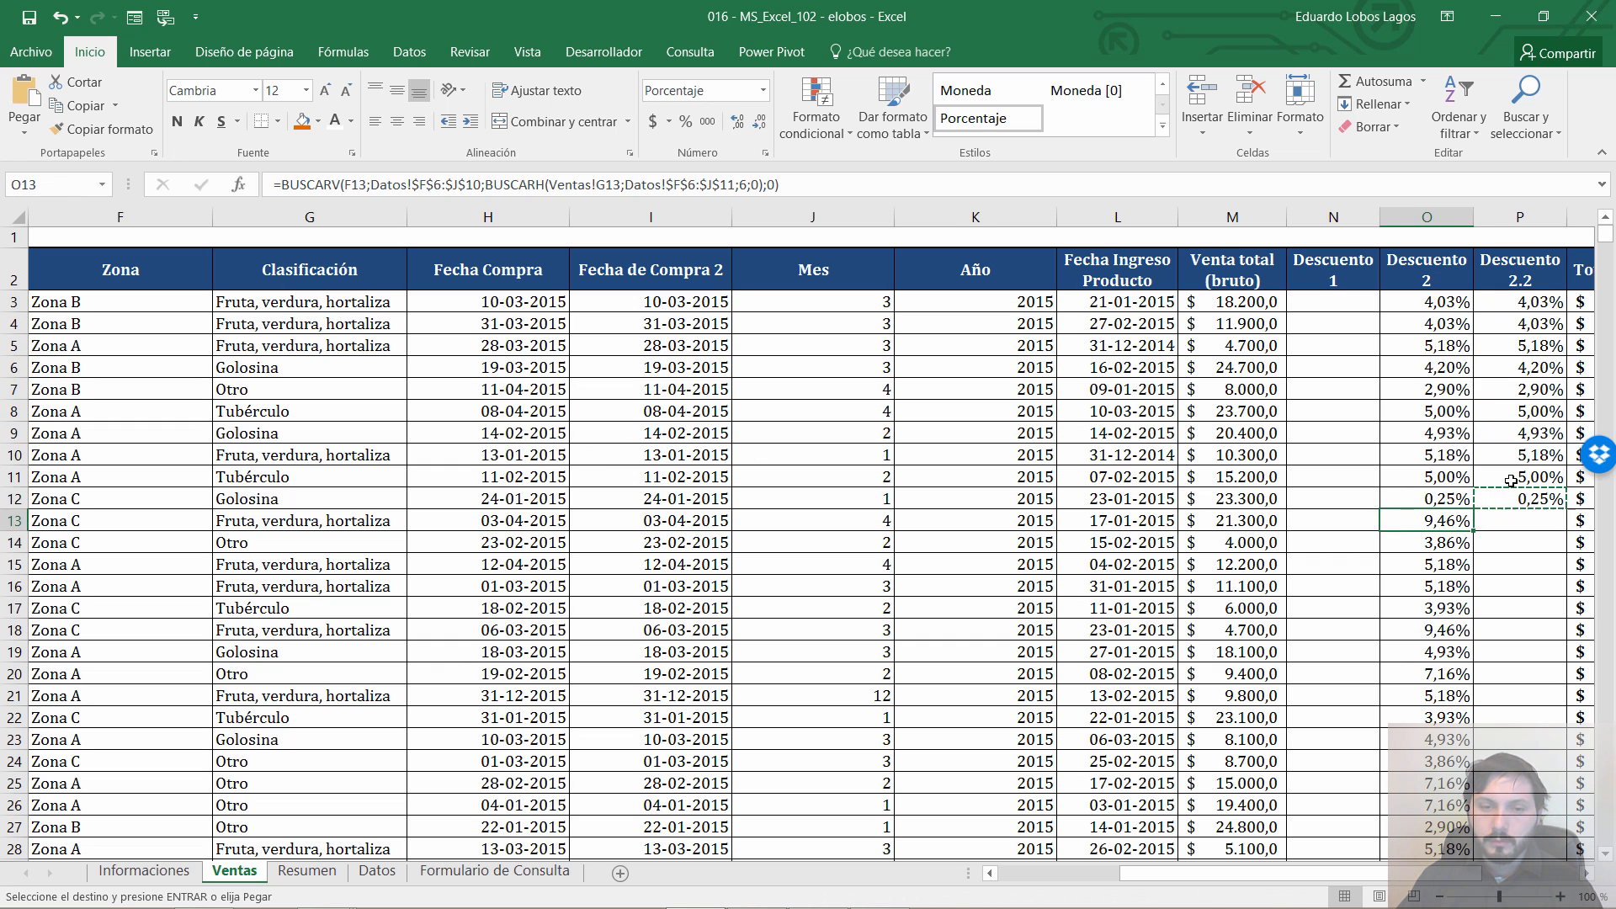
# Paste only the formula from P12 down the Descuento 2.2 column to P5002 and check its values against Descuento 2
pyautogui.hotkey('ctrl', 'shift', 'Down')
pyautogui.rightClick(1511, 481)
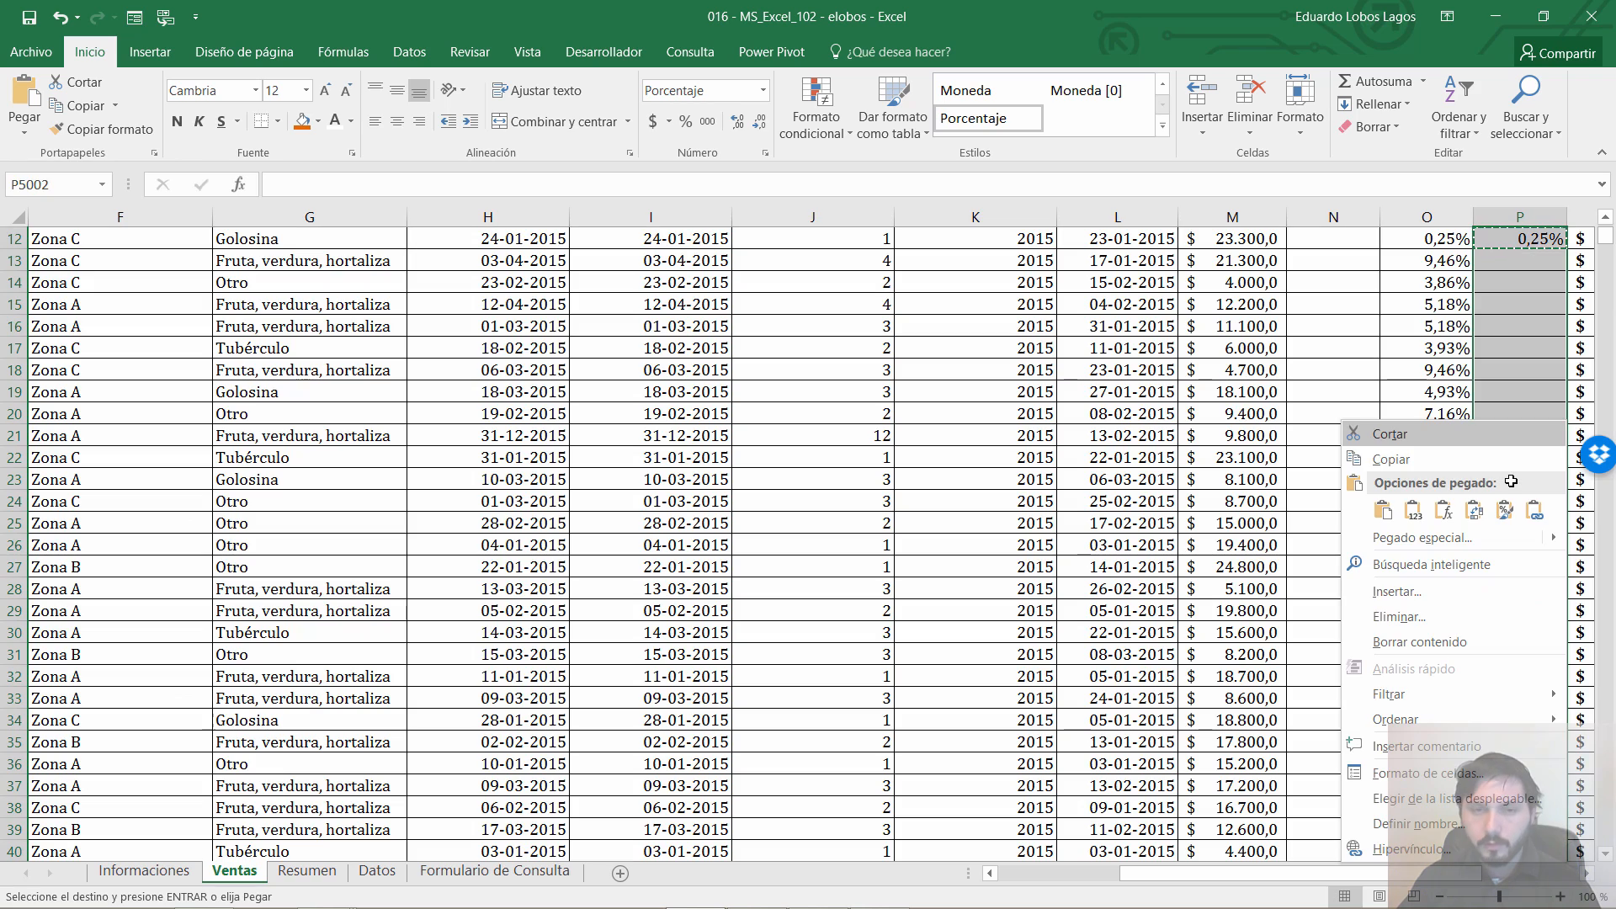
pyautogui.click(1444, 511)
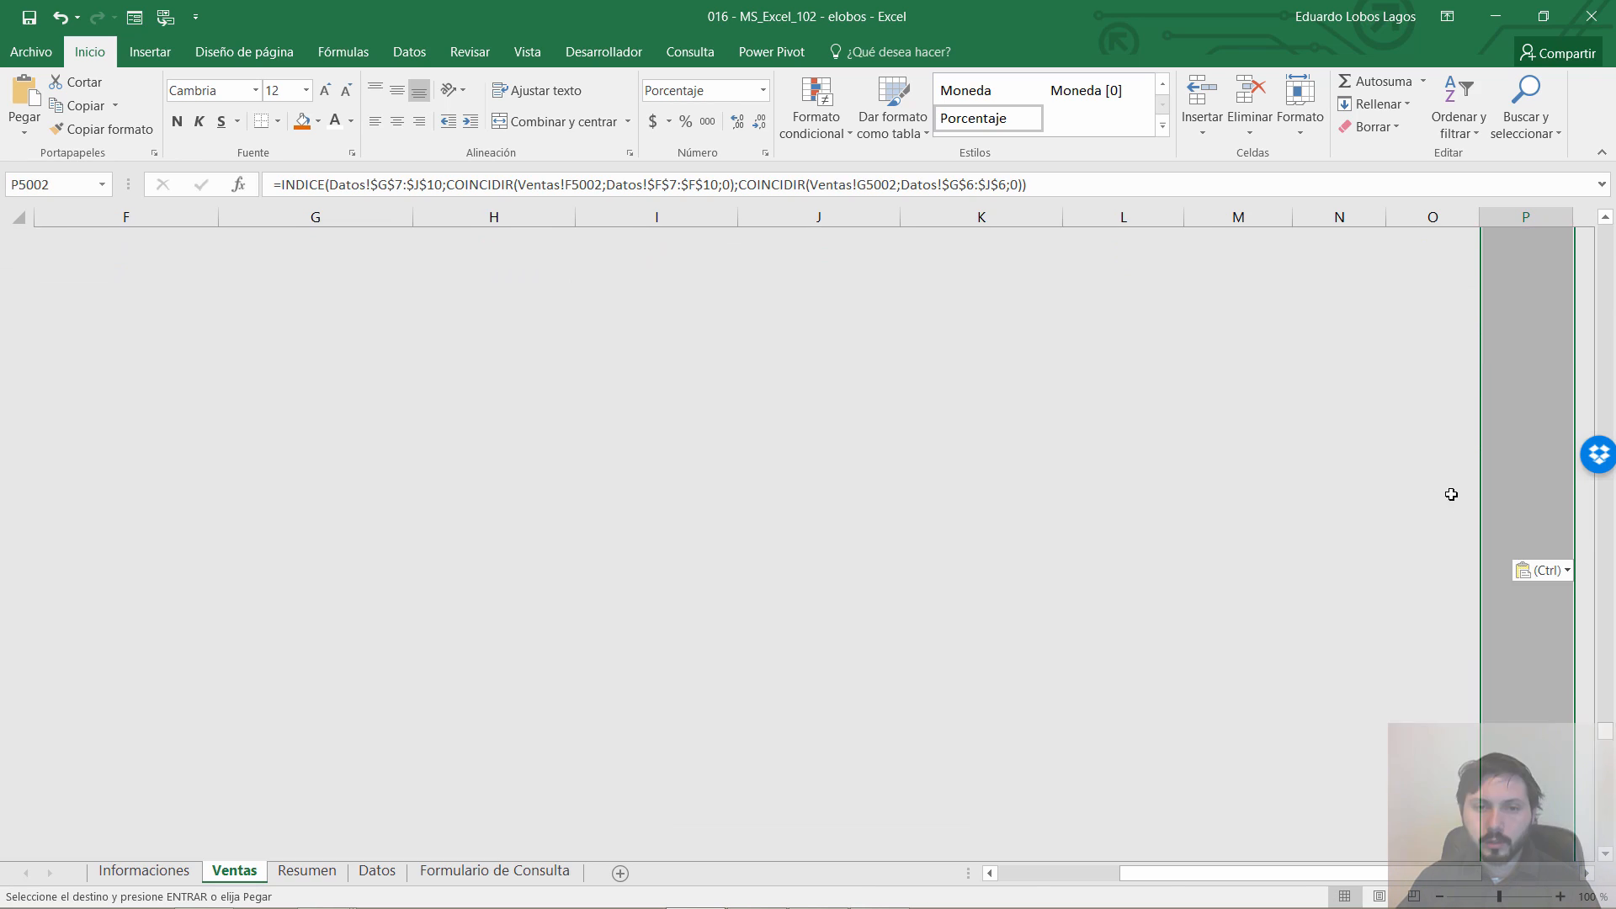
pyautogui.scroll(8, 1500, 515)
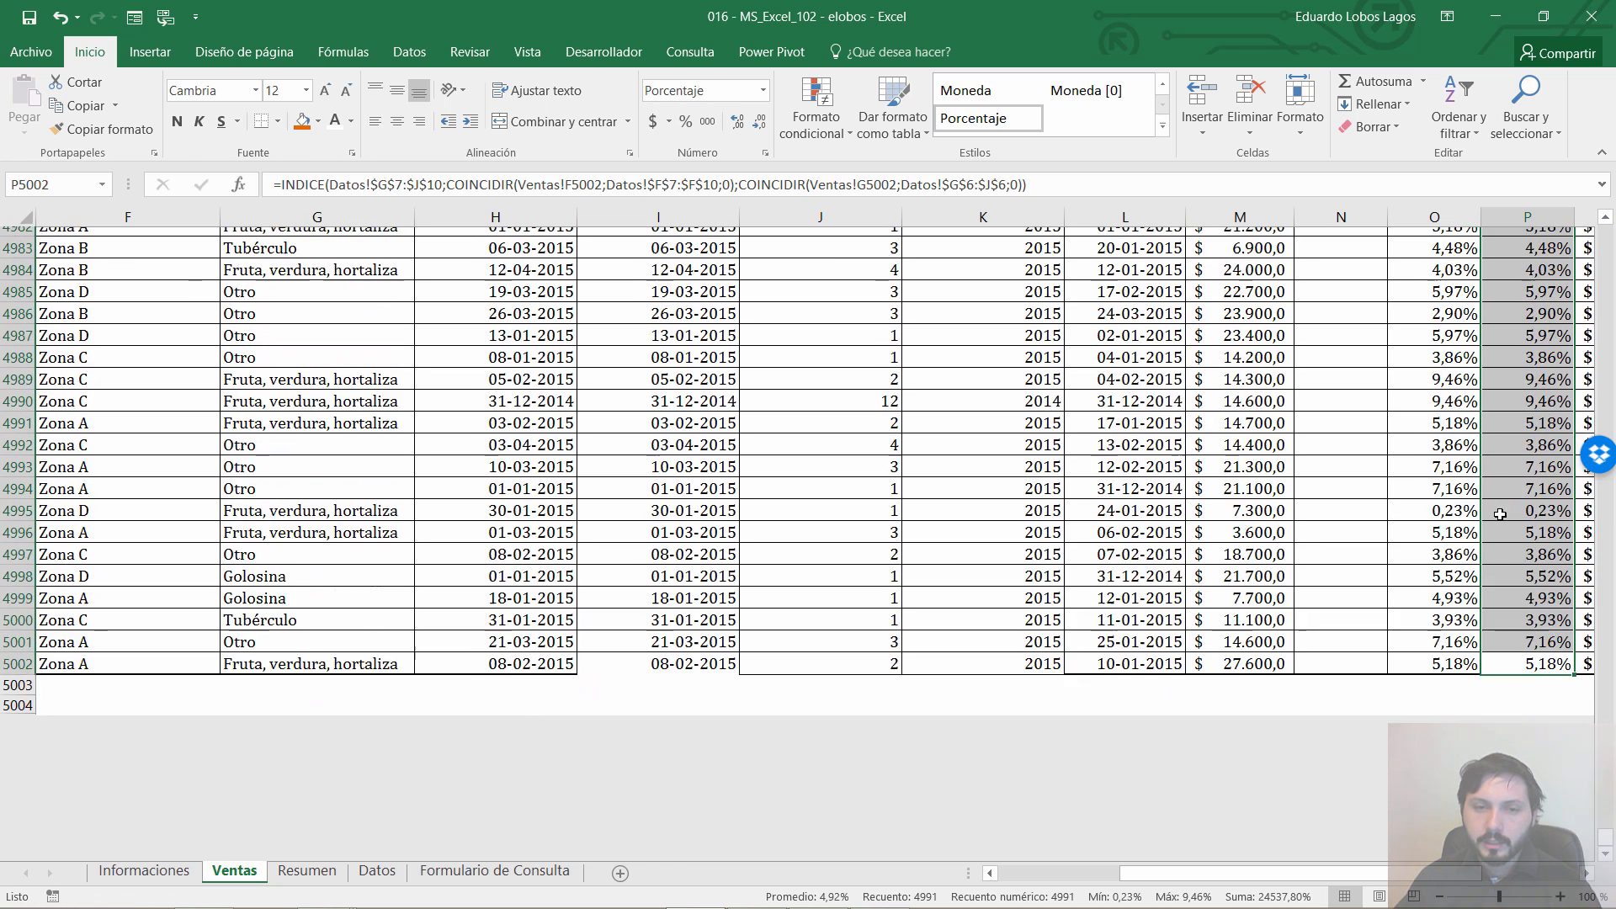
pyautogui.scroll(20, 1500, 515)
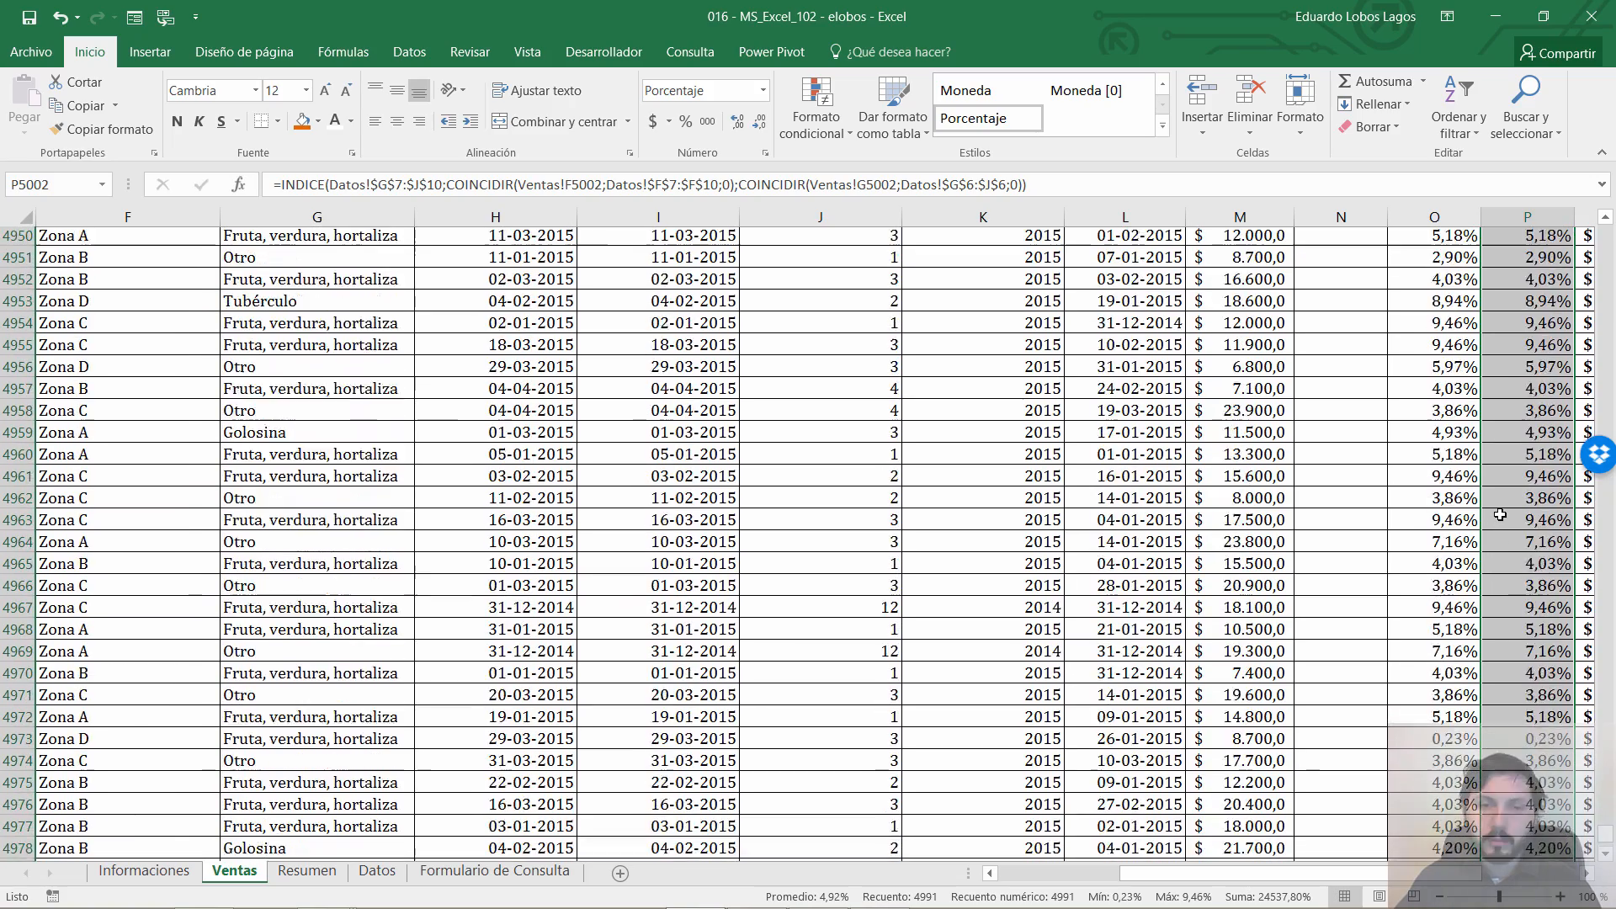
# Compare the Descuento 2.2 values with Descuento 2 in the last Ventas rows and return to the column's first value in P3
pyautogui.scroll(20, 1500, 515)
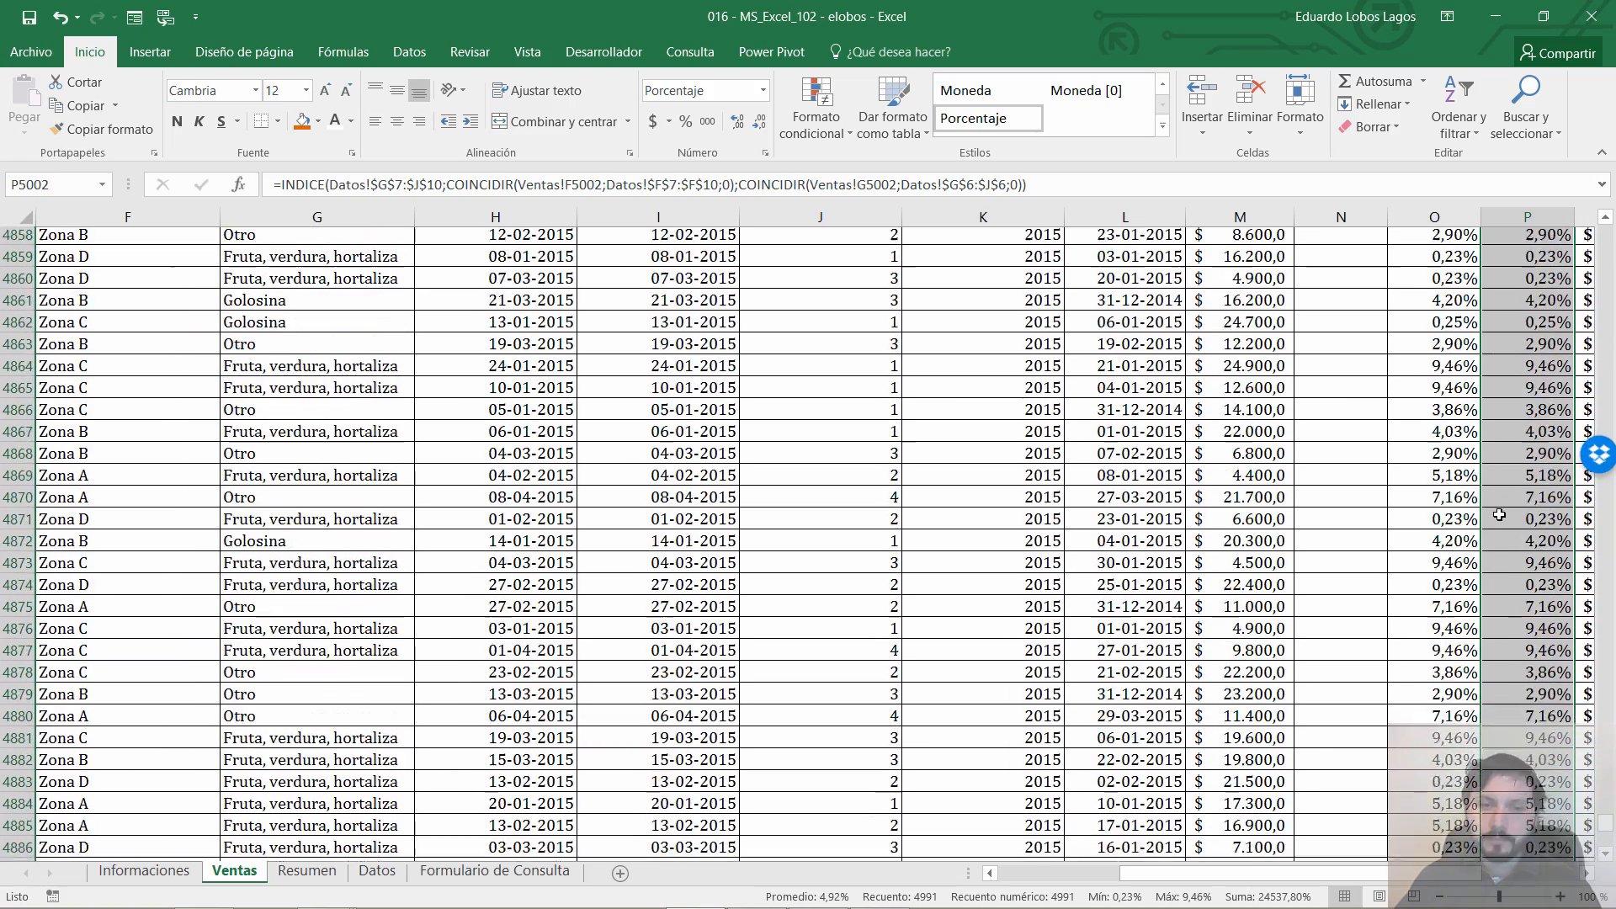
pyautogui.click(1513, 422)
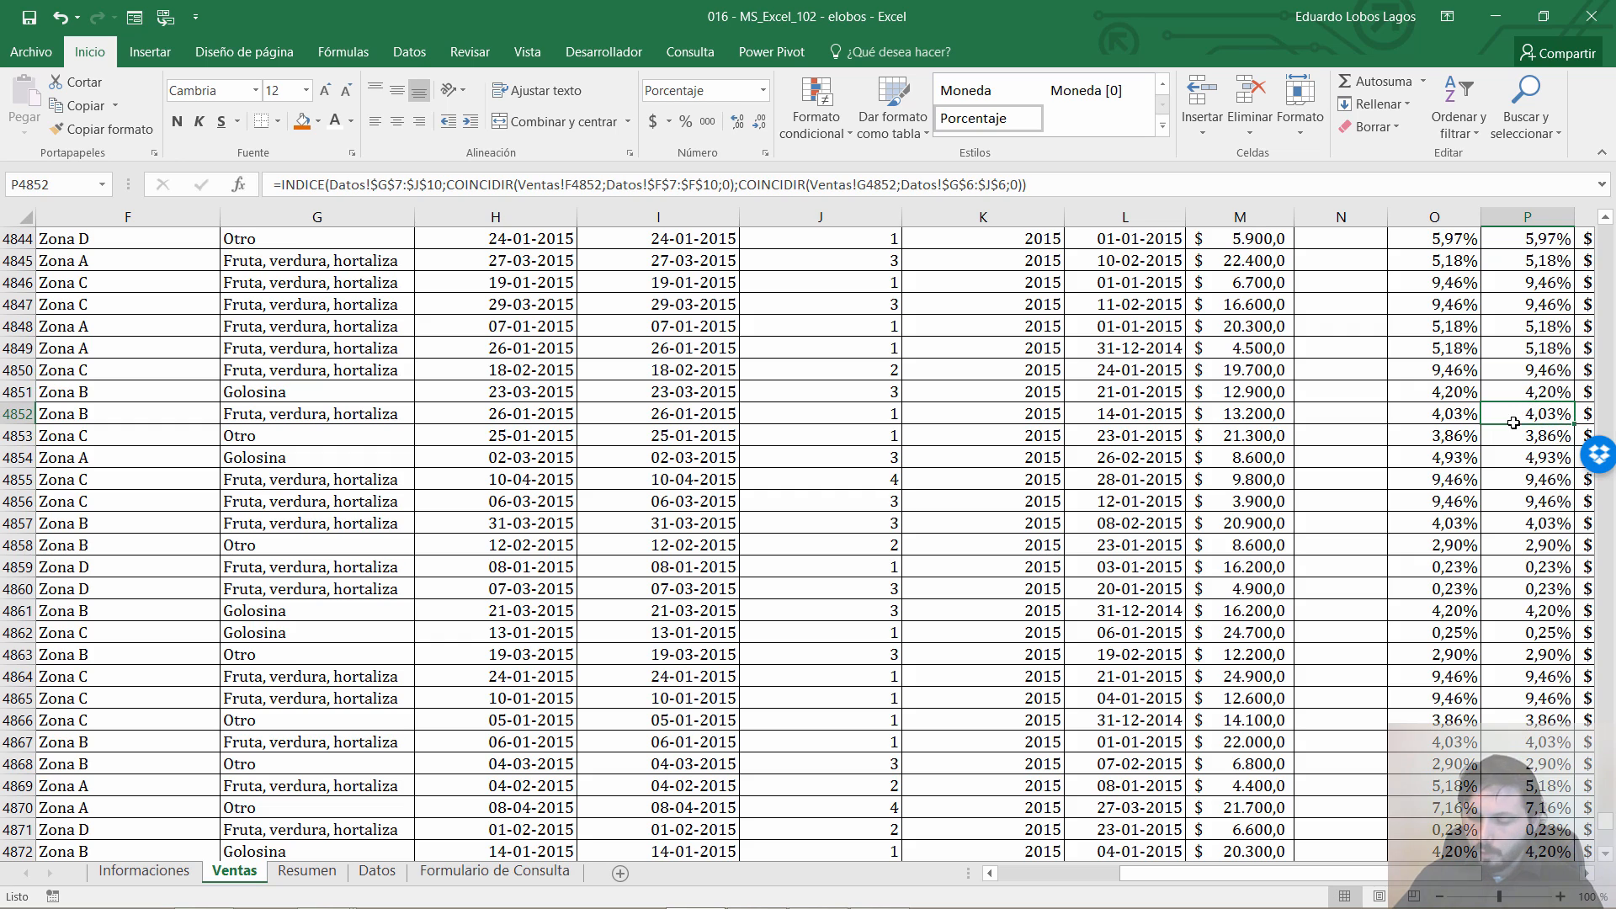
pyautogui.hotkey('ctrl', 'Up')
pyautogui.press('Down')
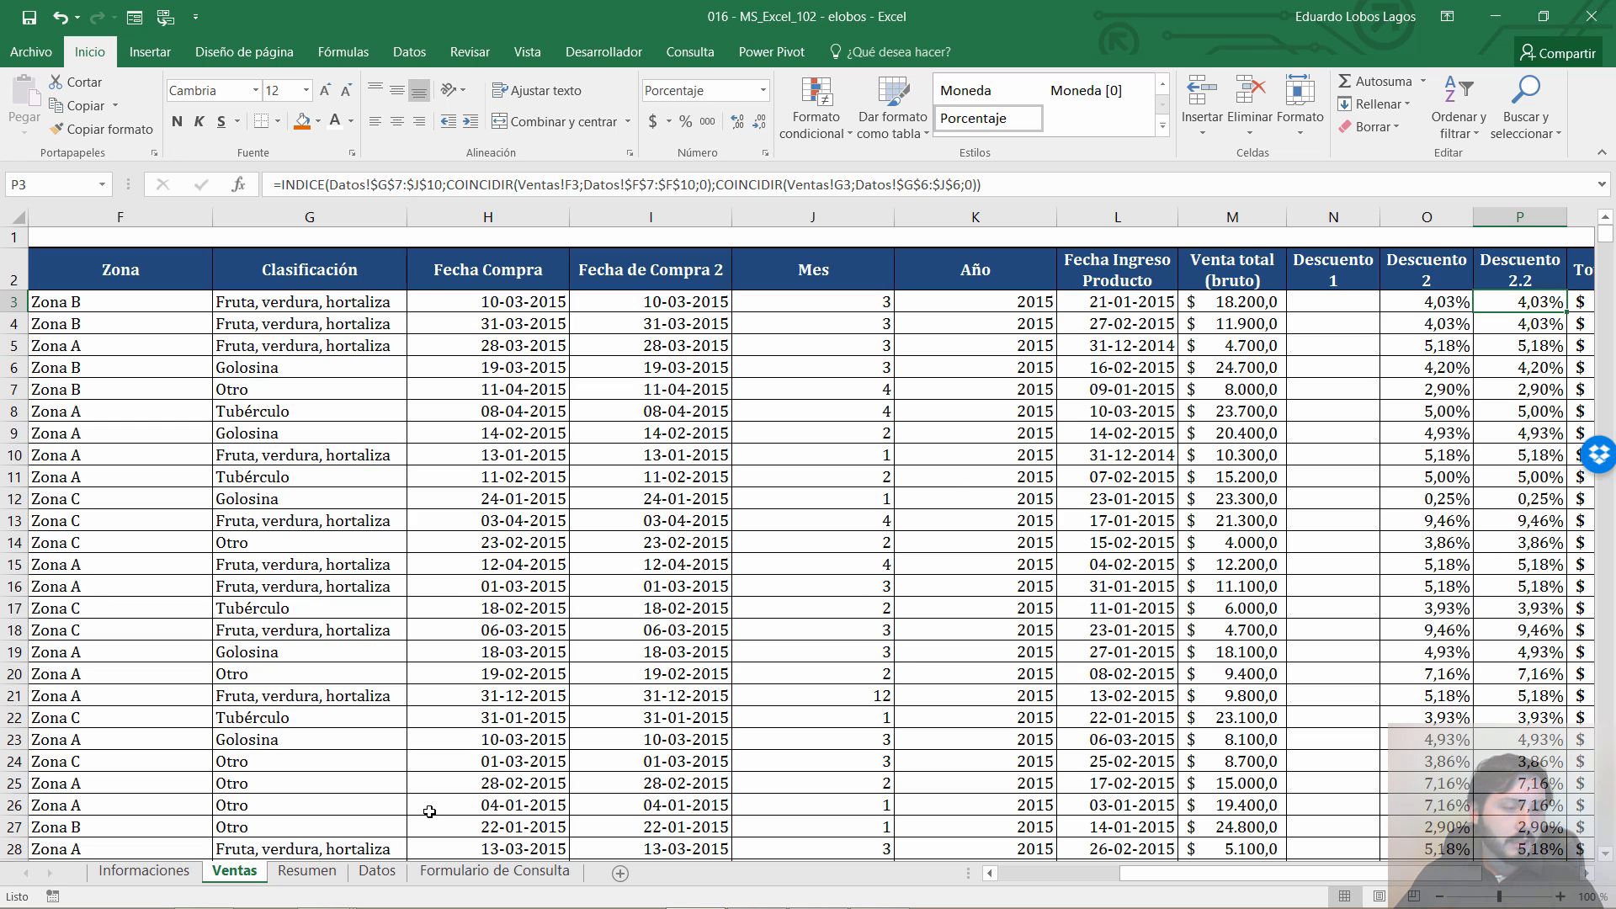
# Review Tabla 3 in Datos together with the auxiliary column numbers beneath it in F11:J11
pyautogui.click(376, 871)
pyautogui.moveTo(340, 493); pyautogui.dragTo(723, 495)
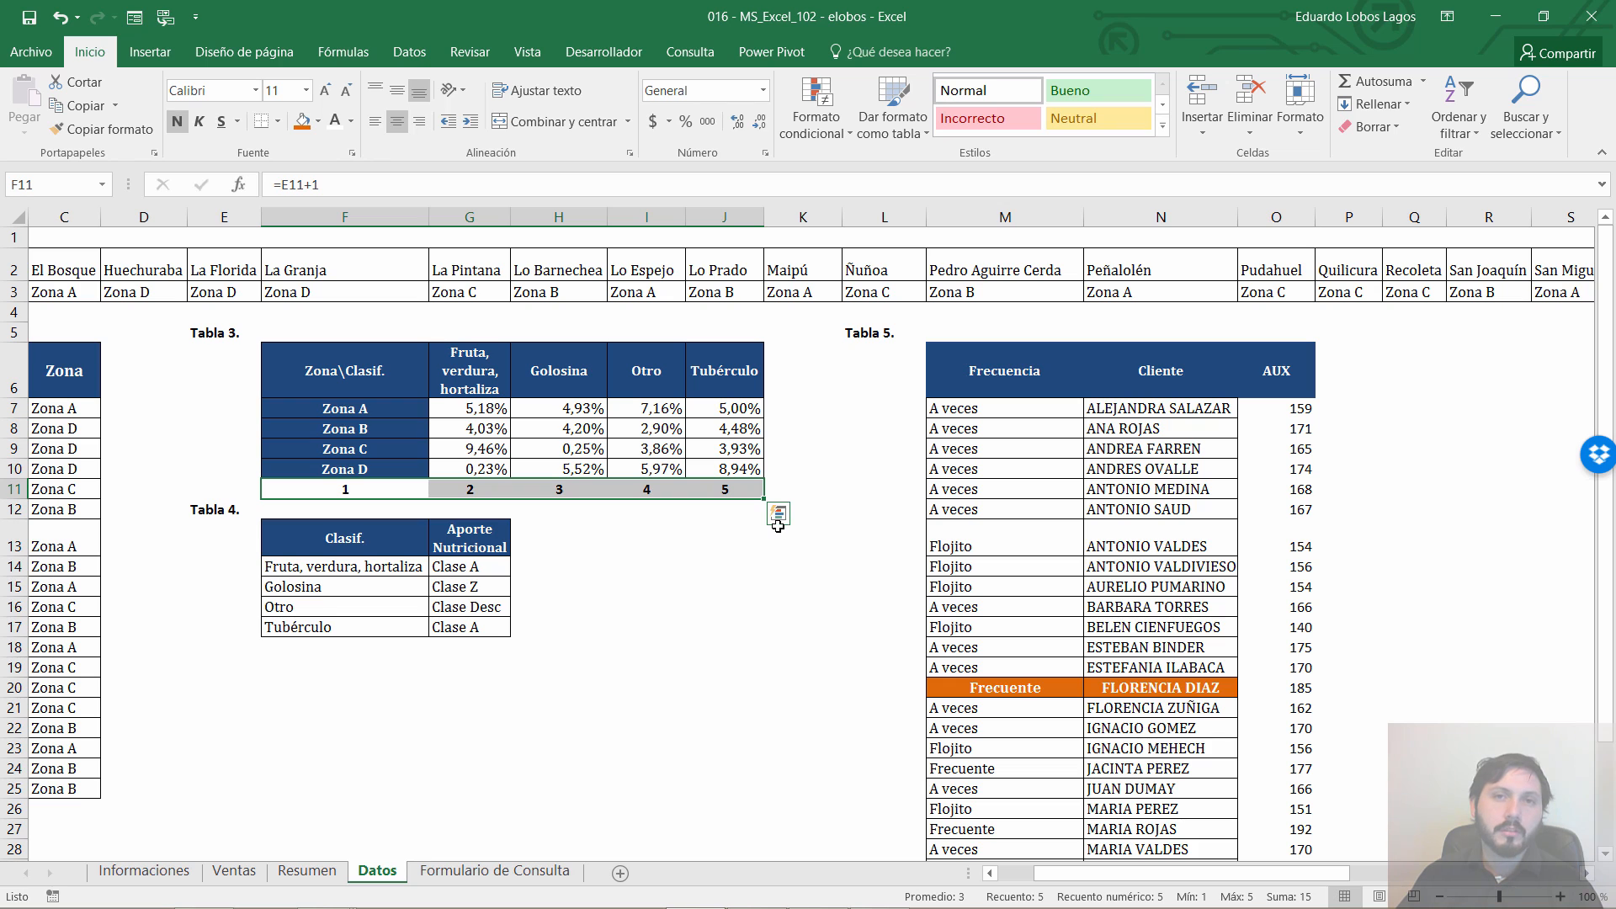
pyautogui.click(715, 457)
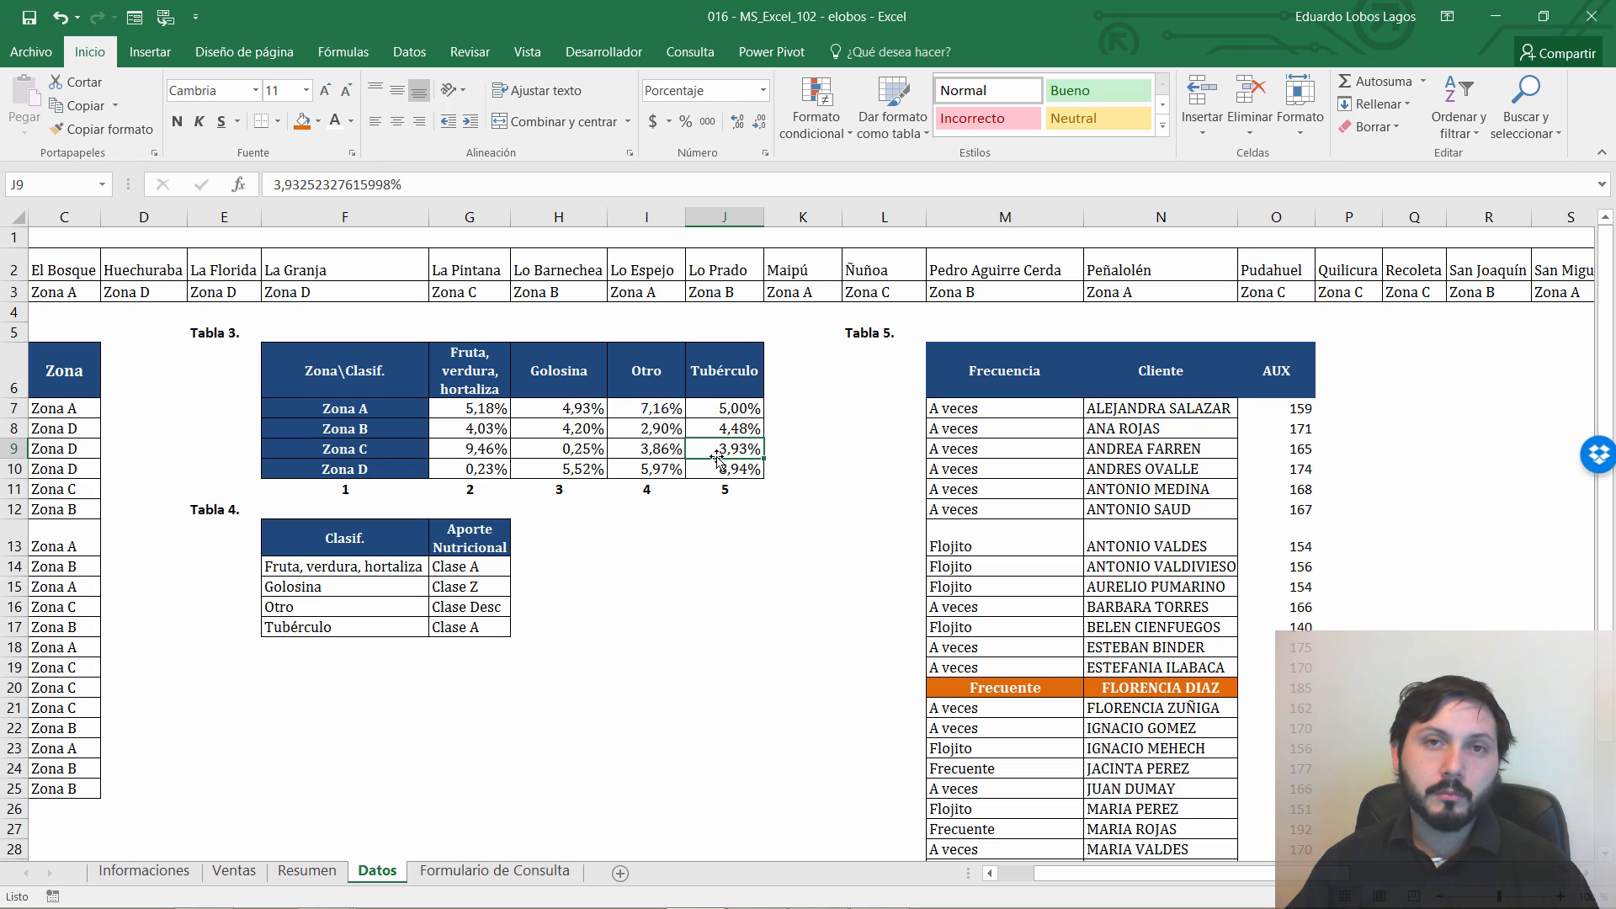
pyautogui.moveTo(742, 485); pyautogui.dragTo(398, 379)
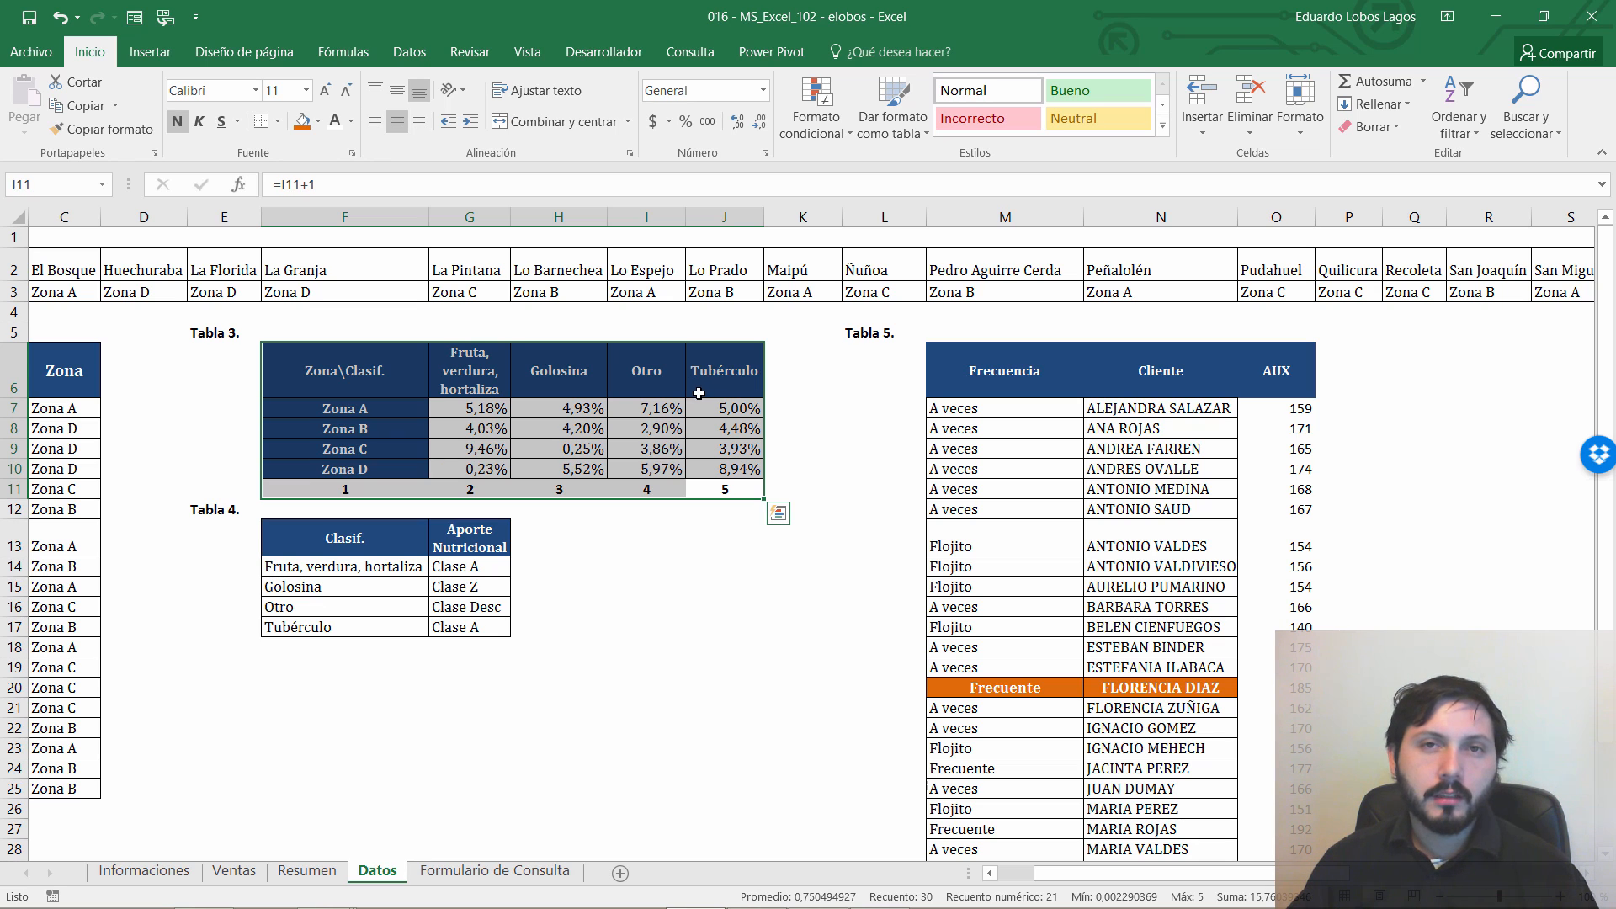
pyautogui.click(692, 404)
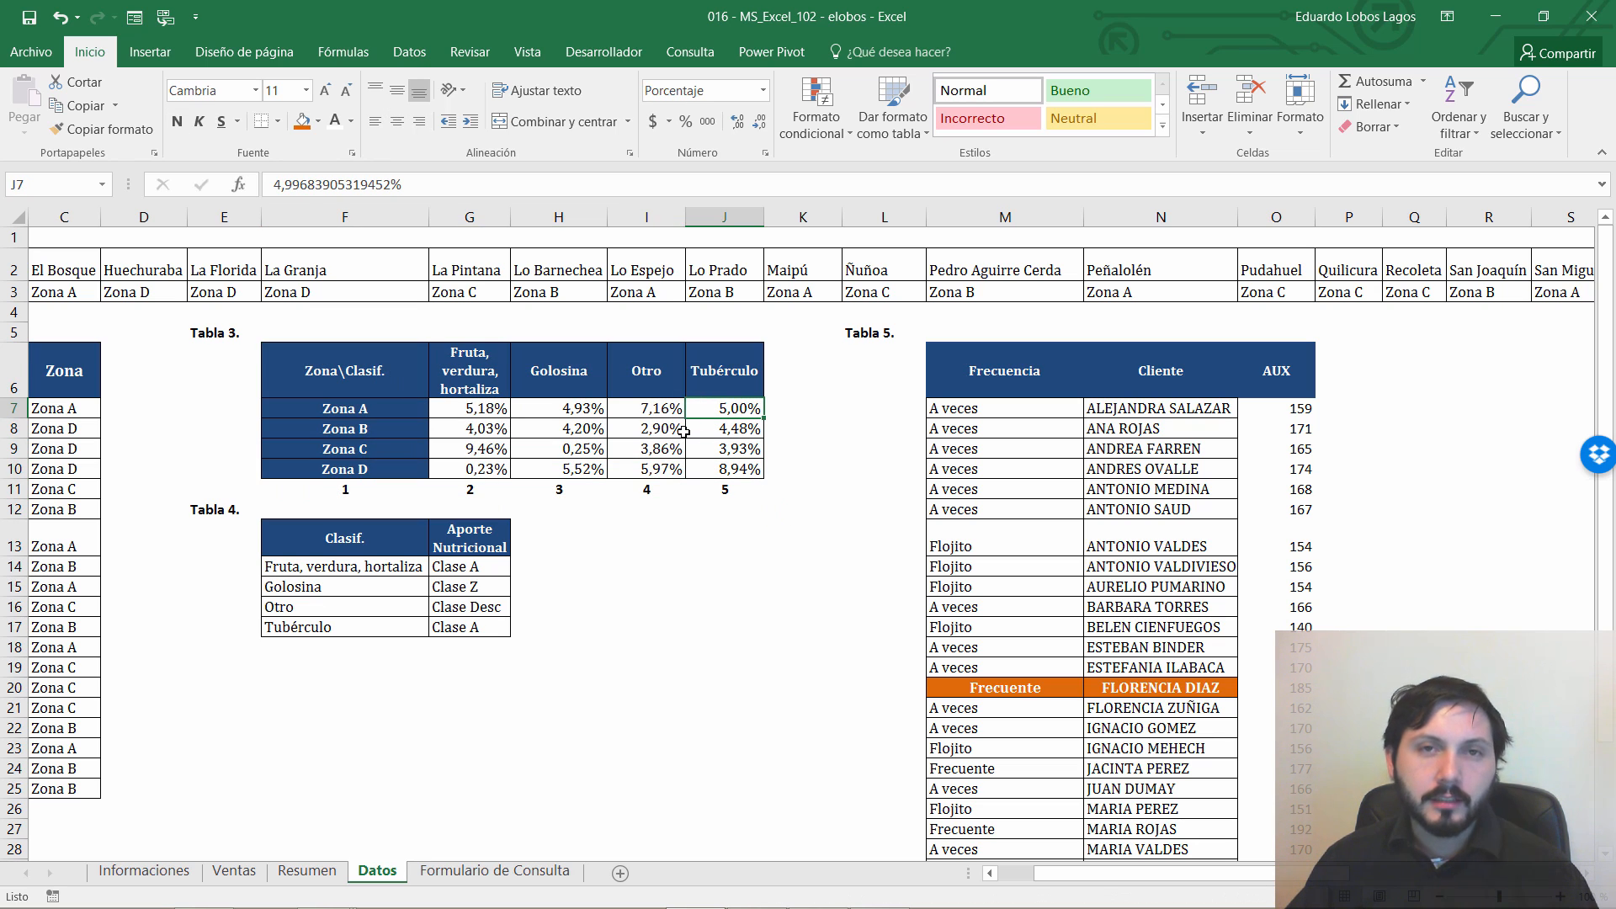